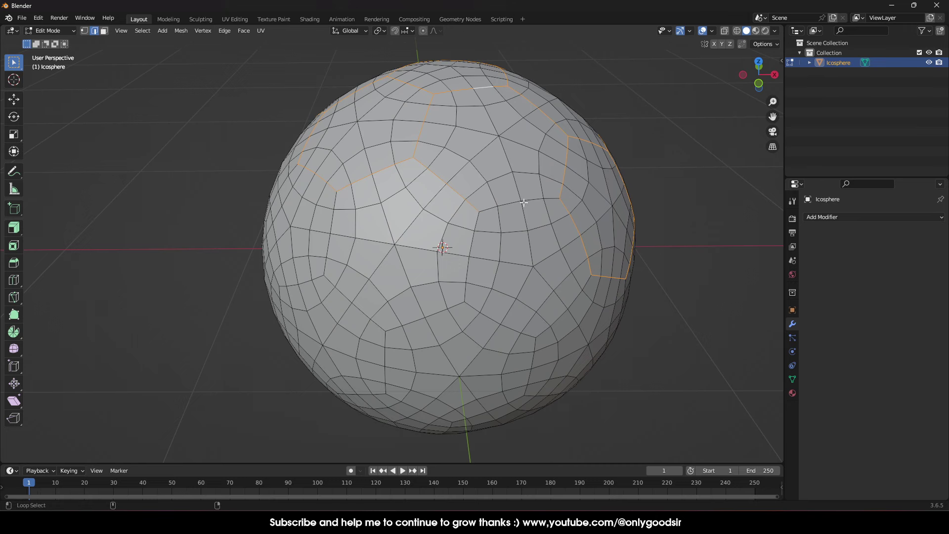
Extend the edge selection along the next panel outlines on the upper half of the icosphere
middle_drag(518, 235, 514, 247)
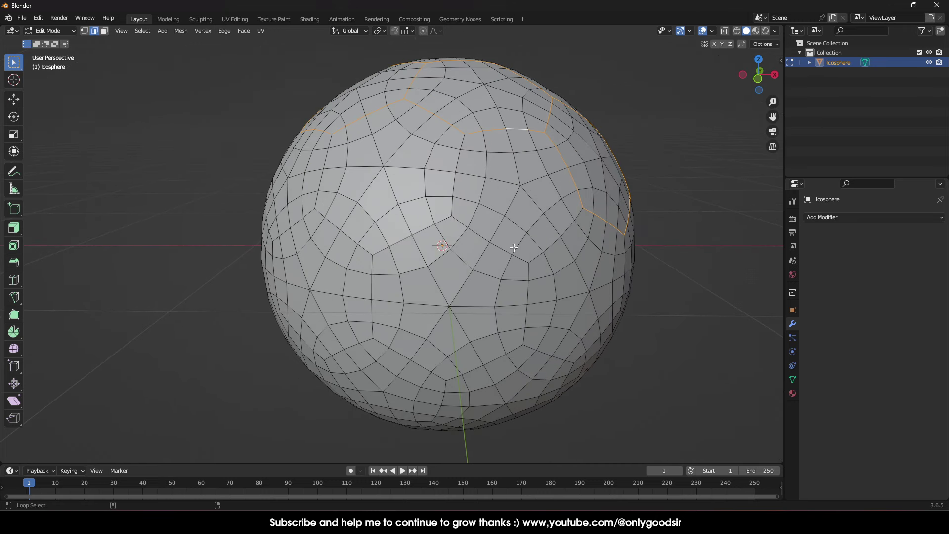
ctrl+click(452, 183)
mouse_move(557, 247)
middle_down()
mouse_move(591, 278)
mouse_move(626, 285)
mouse_move(555, 259)
middle_up()
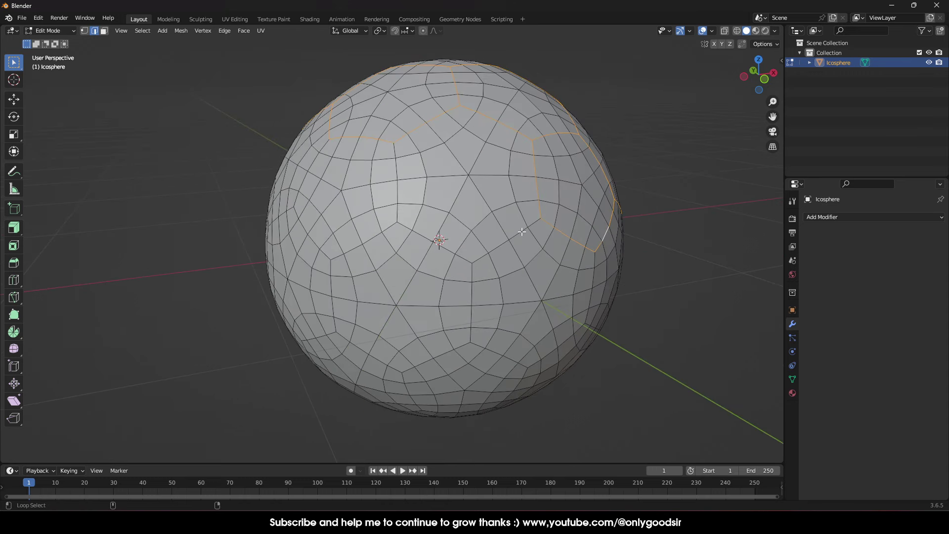
mouse_move(518, 233)
middle_down()
mouse_move(494, 225)
mouse_move(505, 220)
middle_up()
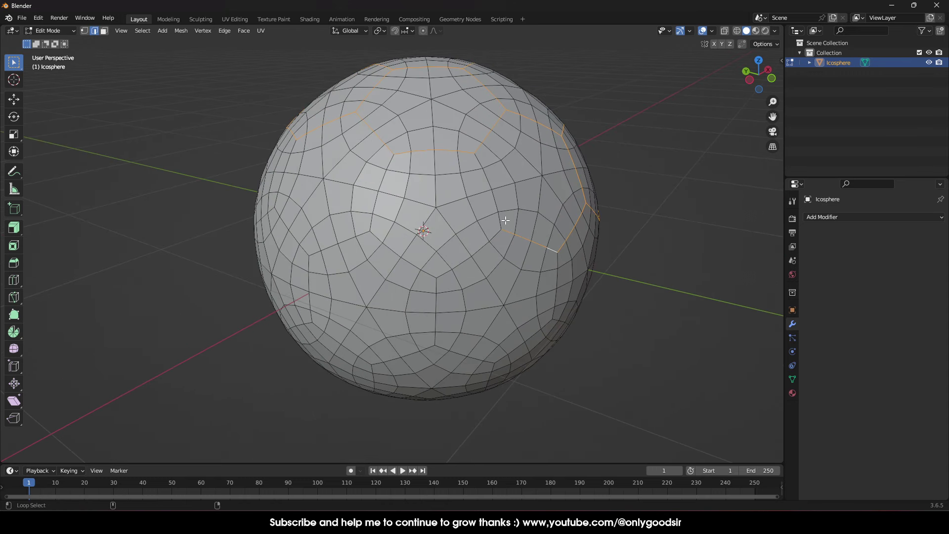
ctrl+click(496, 221)
ctrl+click(493, 239)
Continue selecting panel outline edges around the sphere to close the row of panels above its middle
middle_drag(374, 236, 451, 239)
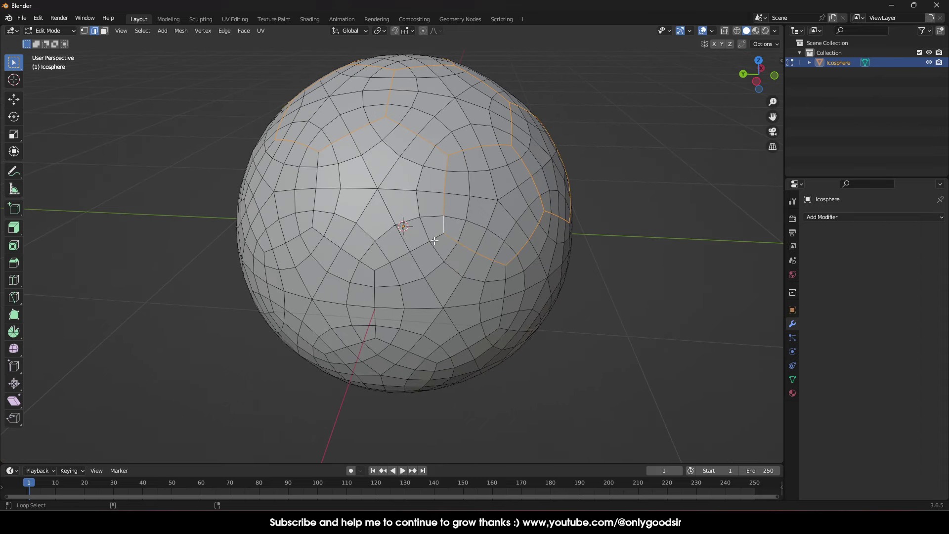
middle_drag(388, 273, 393, 261)
ctrl+click(395, 255)
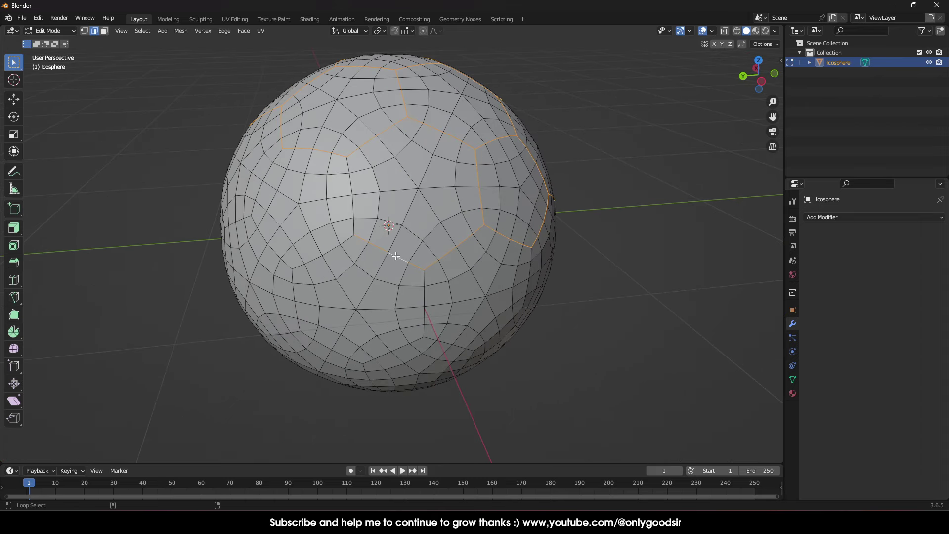
ctrl+click(352, 228)
middle_drag(352, 228, 402, 242)
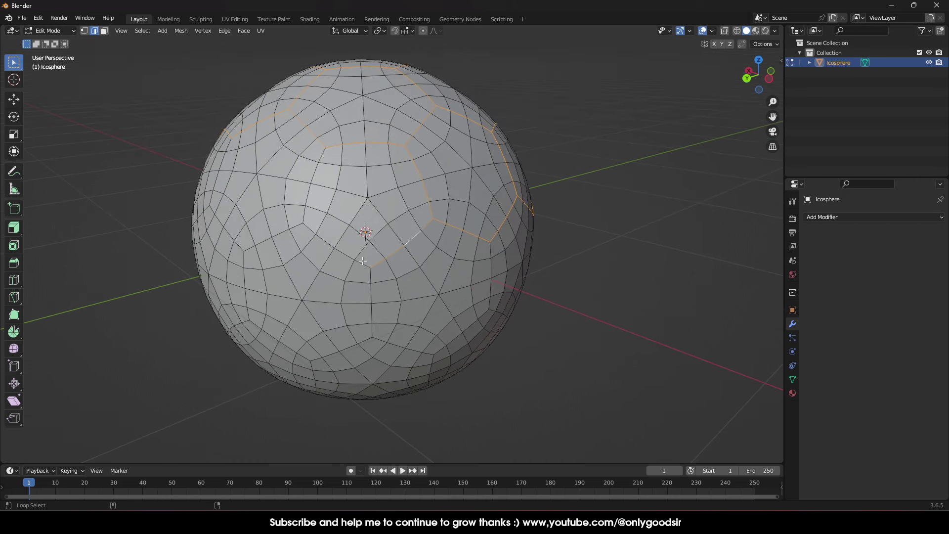
middle_drag(299, 236, 387, 234)
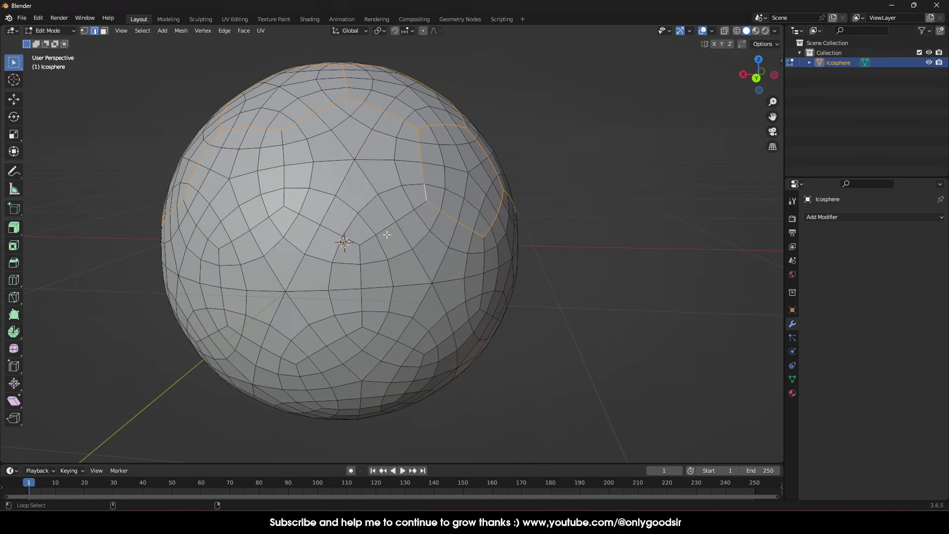
ctrl+click(386, 229)
ctrl+click(281, 200)
Add the side and lower edges that complete the first hexagon panel outline at the sphere's middle
middle_drag(225, 246, 378, 273)
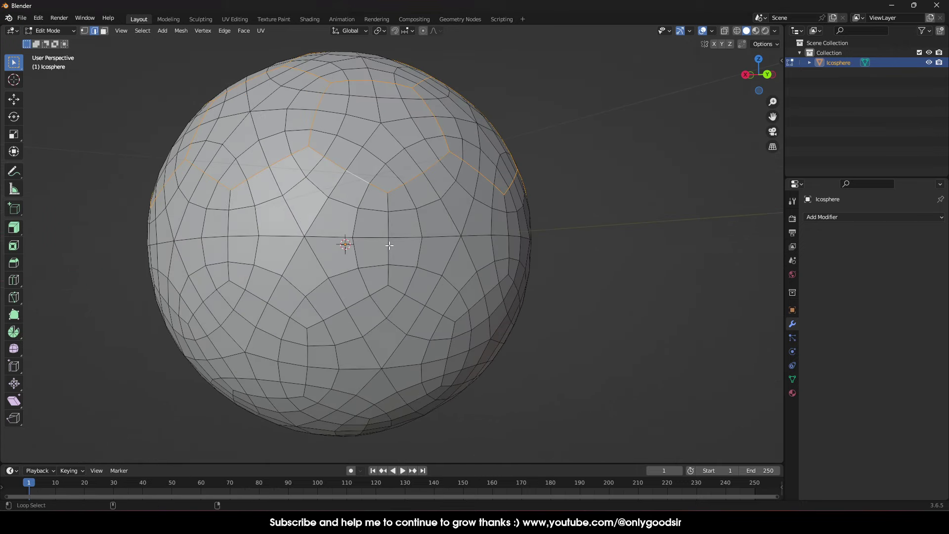
ctrl+click(388, 227)
ctrl+click(378, 292)
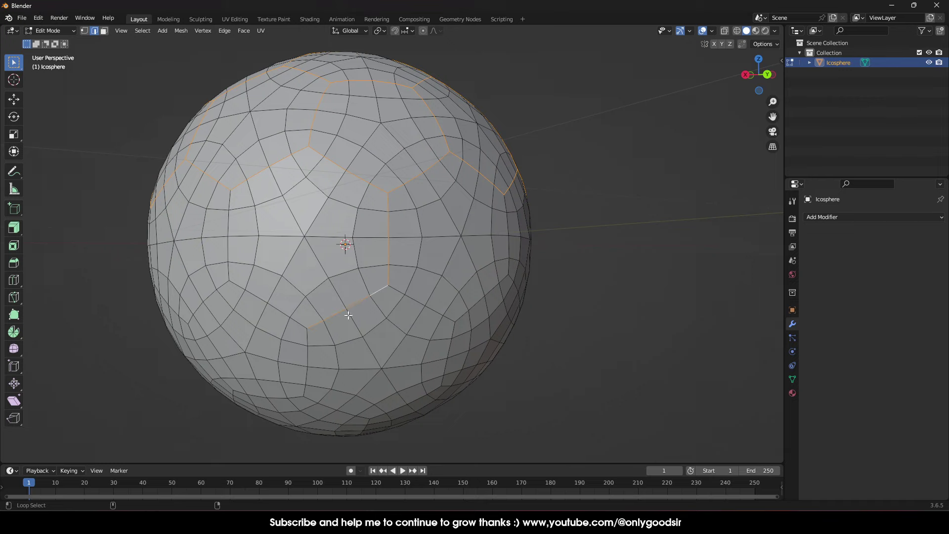
ctrl+click(402, 291)
ctrl+click(299, 324)
ctrl+click(231, 193)
Add the shared side and lower edges outlining the next hexagon panels along the sphere's middle
middle_drag(376, 309, 346, 299)
ctrl+click(353, 284)
ctrl+click(359, 275)
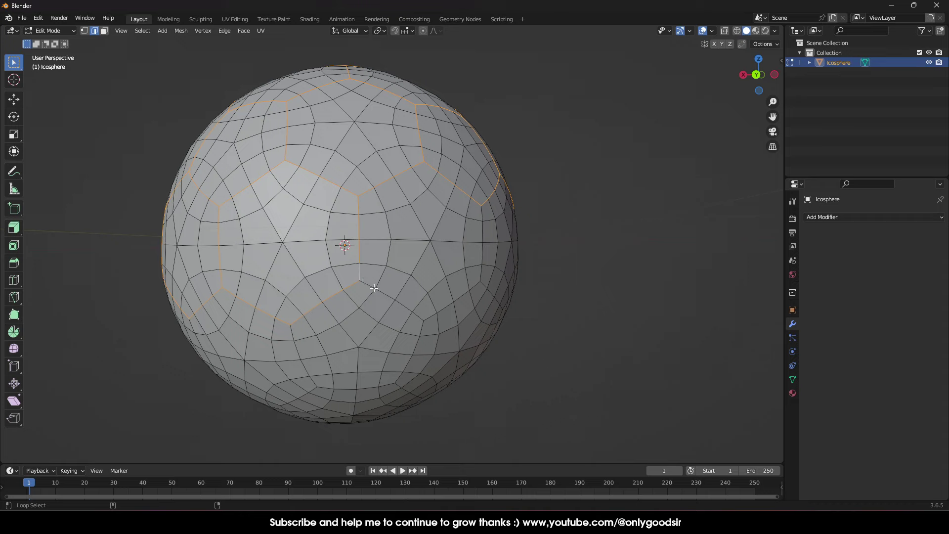
middle_drag(449, 317, 415, 300)
ctrl+click(434, 273)
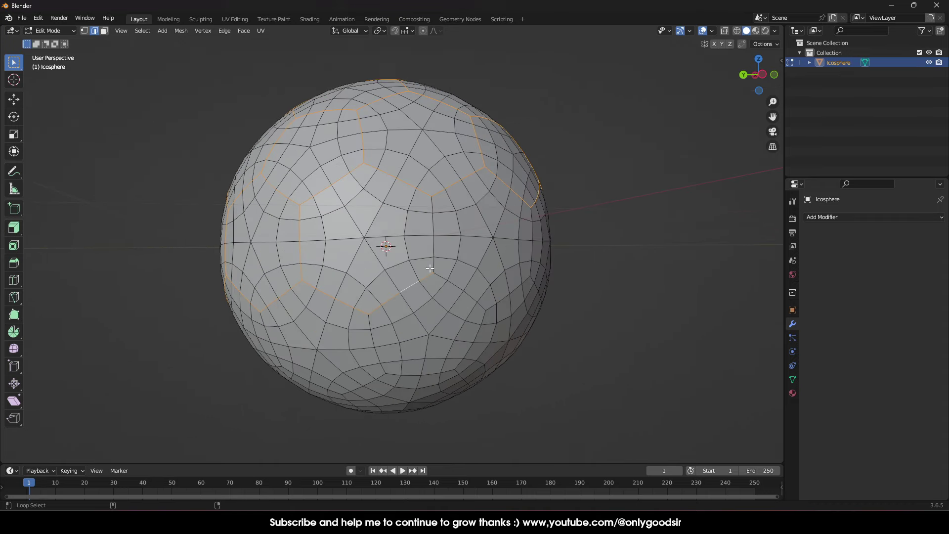
ctrl+click(476, 302)
Close the outline of the half-selected middle hexagon and carry the selection on to its neighbour's lower edges
middle_drag(476, 302, 426, 300)
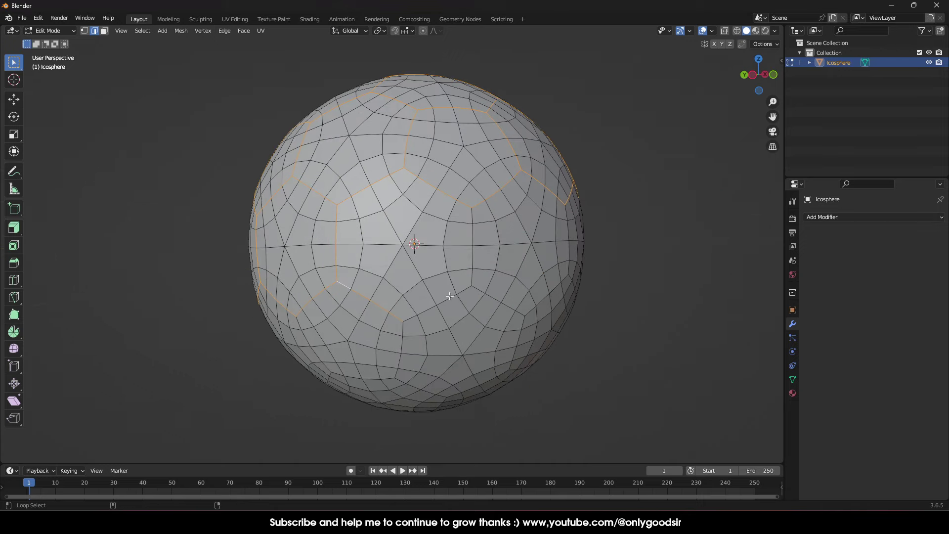
middle_drag(508, 313, 483, 279)
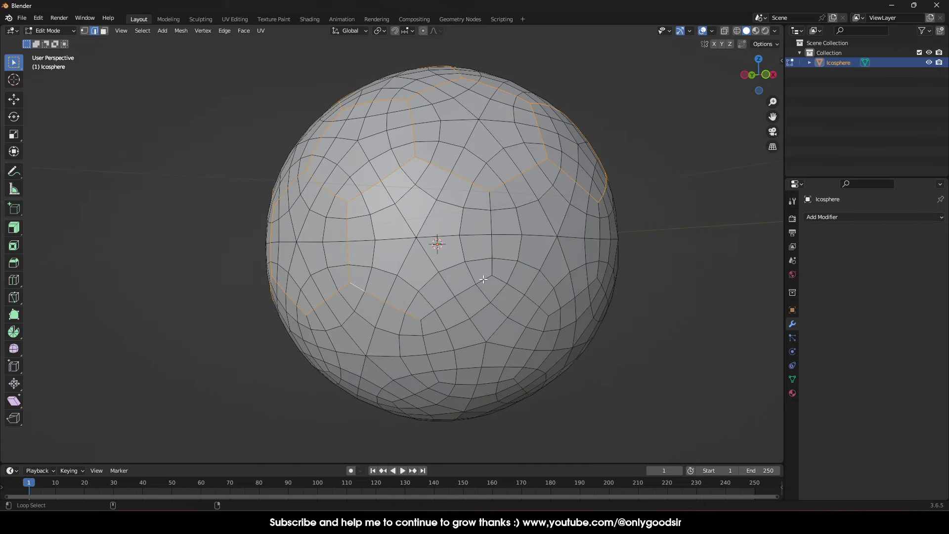
middle_drag(529, 312, 492, 250)
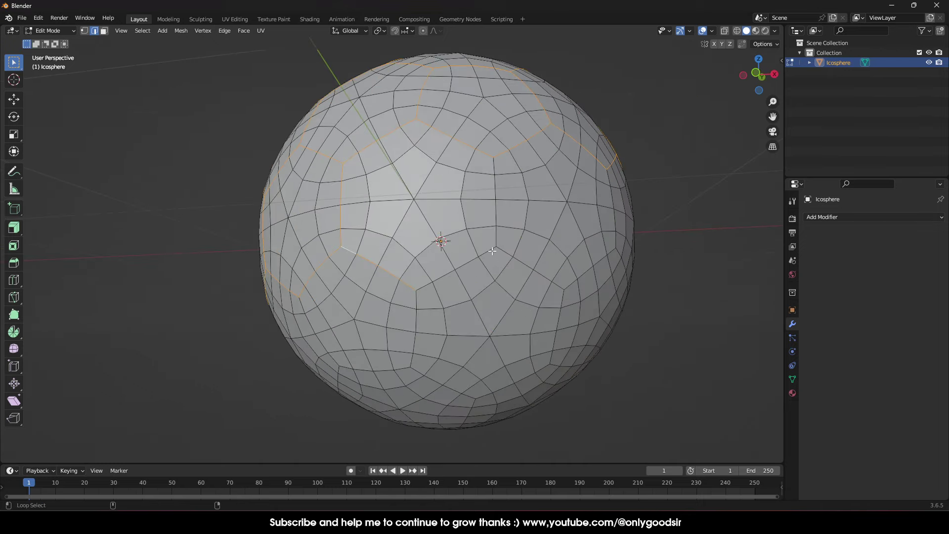
middle_drag(554, 270, 497, 266)
alt+shift+click(500, 247)
alt+shift+click(507, 233)
alt+shift+click(517, 246)
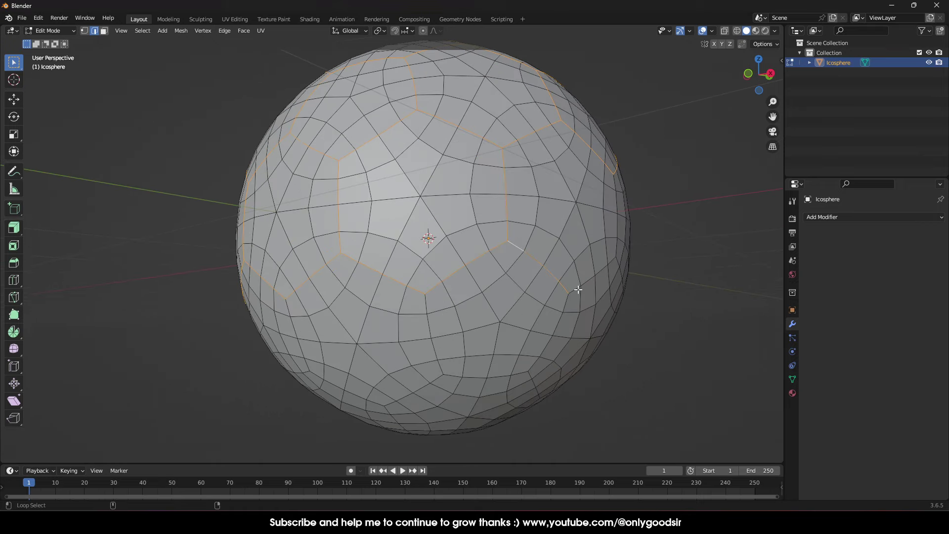
Add the remaining side and lower edges of the following hexagon panel to the outline selection
middle_drag(578, 289, 421, 257)
alt+shift+click(448, 232)
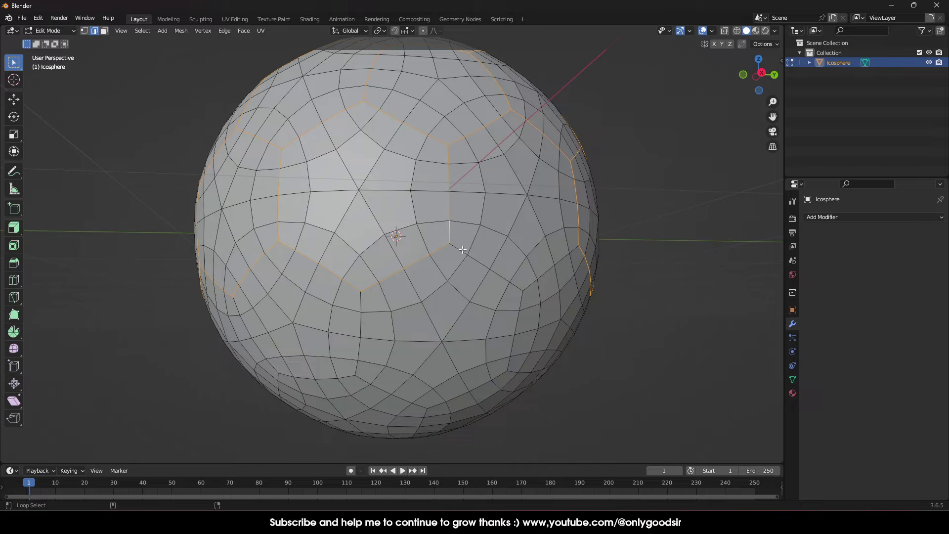
alt+shift+click(463, 252)
alt+shift+click(541, 284)
Select the edges closing the pentagon panel and the lower boundary of the adjoining hexagon
middle_drag(540, 292, 355, 236)
alt+shift+click(387, 202)
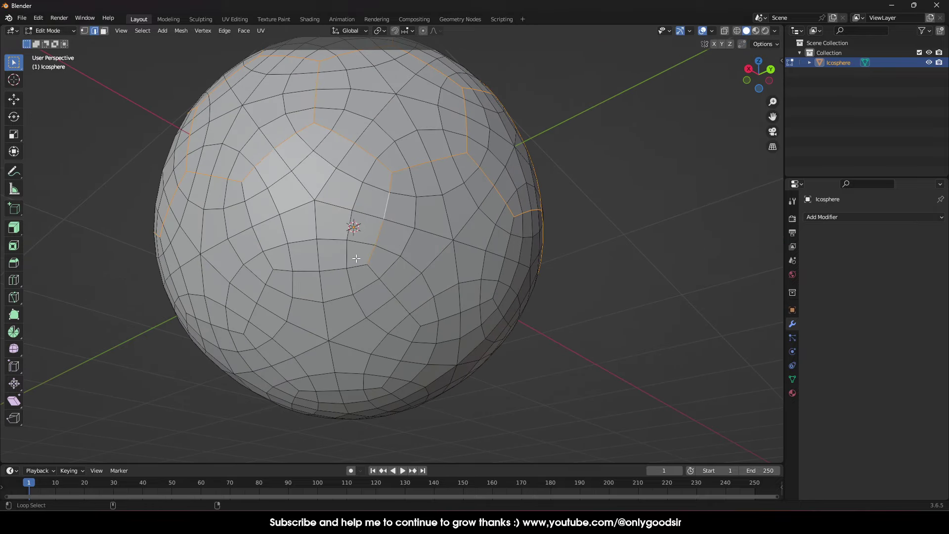
alt+shift+click(348, 267)
alt+shift+click(263, 245)
middle_drag(449, 290, 371, 293)
alt+shift+click(323, 304)
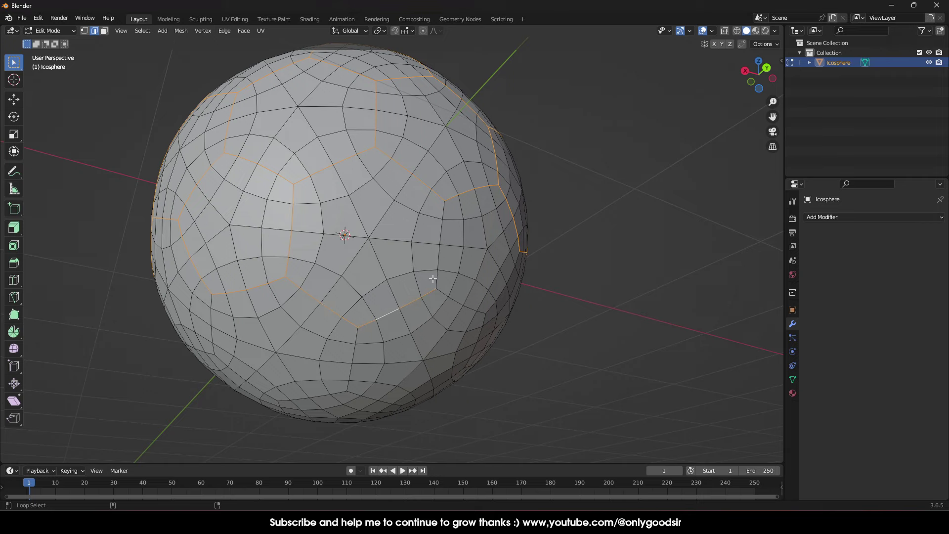
Add the open hexagon's remaining side and complete the outline of the next pentagon on the lower half
middle_drag(438, 279, 394, 329)
alt+shift+click(373, 296)
alt+shift+click(404, 292)
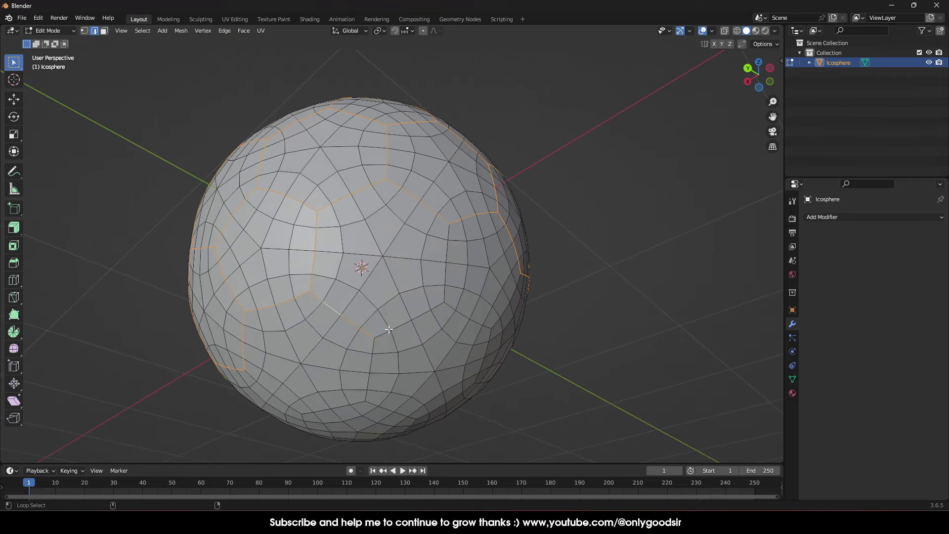
alt+shift+click(406, 327)
middle_drag(445, 293, 394, 301)
alt+shift+click(395, 301)
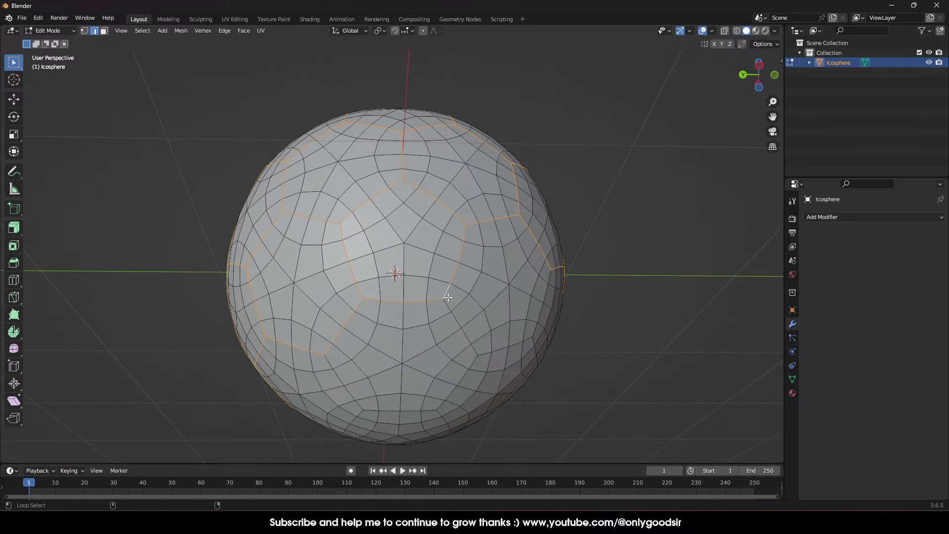
Select the bottom and side edges that close the next hexagon outline on the sphere's lower half
mouse_move(462, 335)
middle_down()
mouse_move(452, 339)
mouse_move(467, 287)
mouse_move(498, 311)
mouse_move(466, 330)
middle_up()
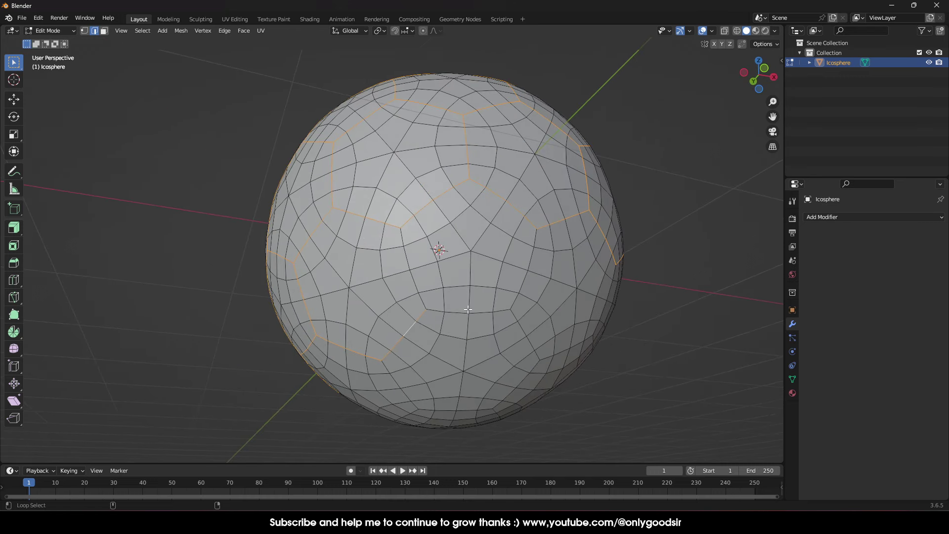
alt+shift+click(422, 296)
alt+shift+click(436, 310)
middle_drag(525, 334, 494, 297)
alt+shift+click(506, 275)
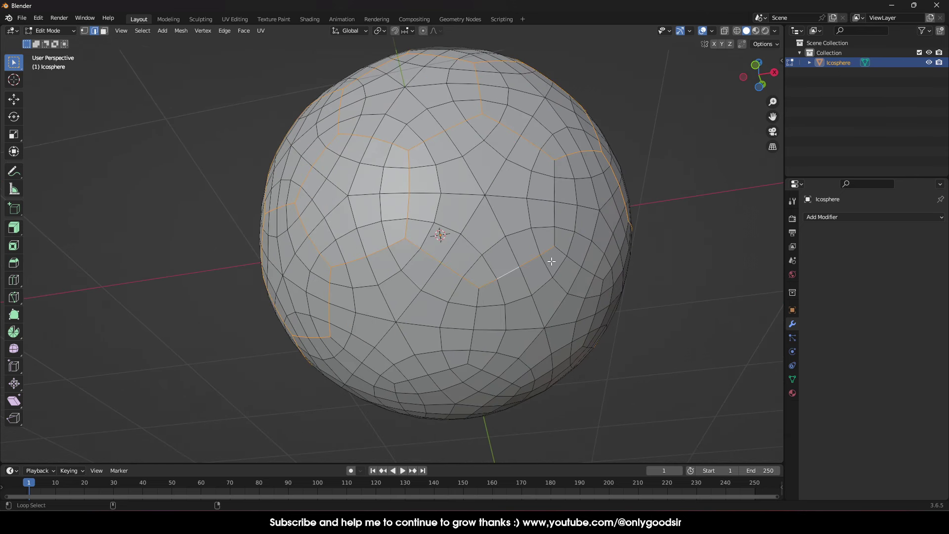
alt+shift+click(554, 237)
Extend the outline selection onto the underside with the edges joining the lower hexagon and pentagon panels
middle_drag(472, 331, 491, 281)
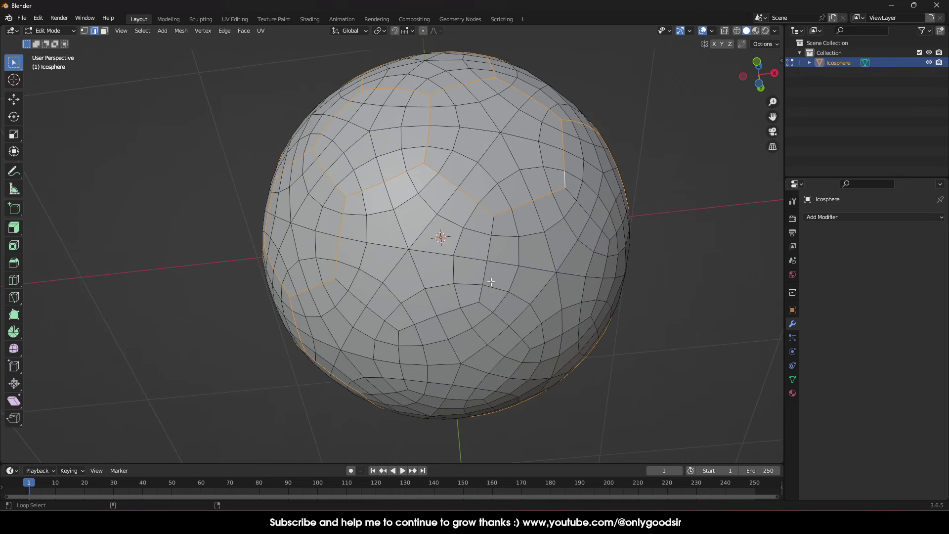
alt+shift+click(492, 245)
alt+shift+click(366, 307)
alt+shift+click(399, 341)
alt+shift+click(420, 320)
Select the panel outline edges across the sphere's underside, around the bottom hexagons and pentagon
middle_drag(546, 259, 477, 182)
alt+shift+click(479, 183)
alt+shift+click(520, 193)
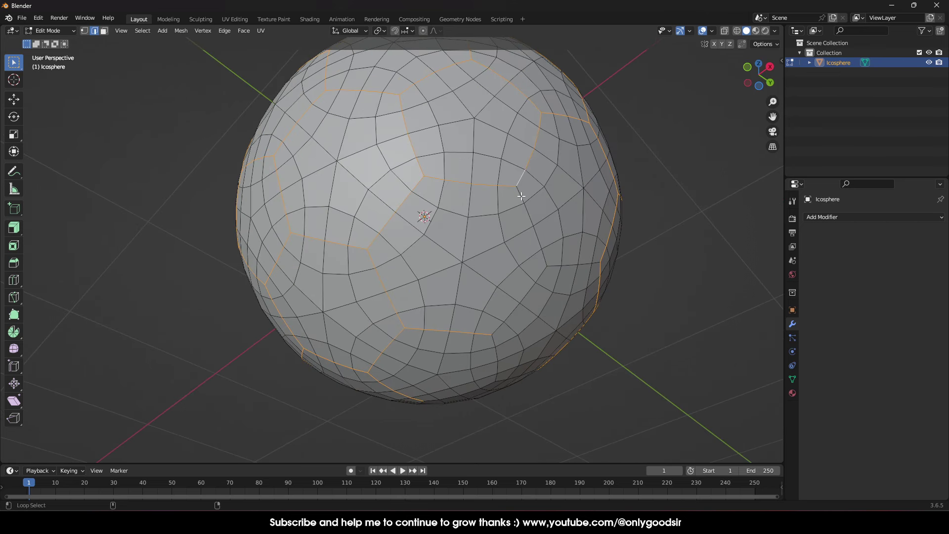
alt+shift+click(556, 269)
middle_drag(557, 283, 493, 222)
alt+shift+click(493, 222)
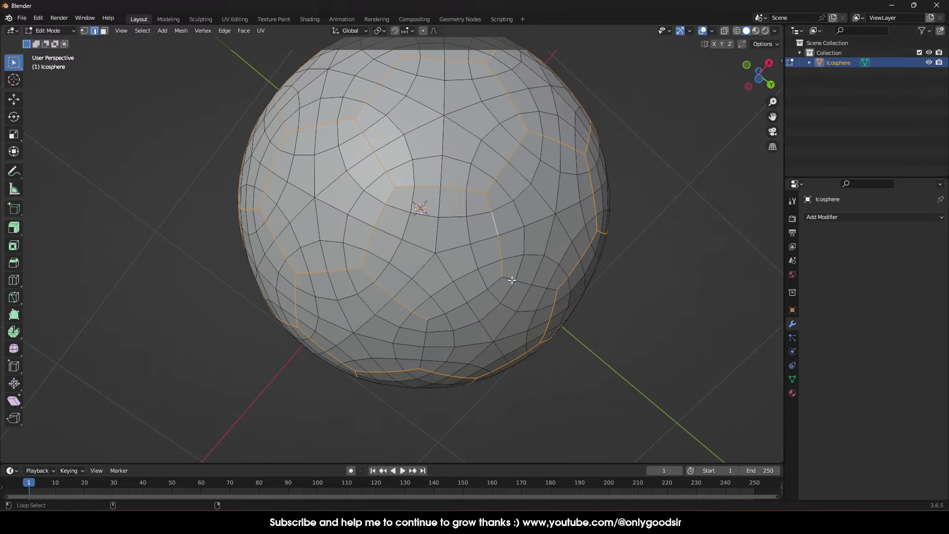
alt+shift+click(511, 279)
alt+shift+click(483, 295)
Add the last missing outline edges so every pentagon and hexagon panel on the sphere is enclosed
middle_drag(483, 295, 352, 338)
alt+shift+click(420, 265)
alt+shift+click(425, 289)
alt+shift+click(427, 292)
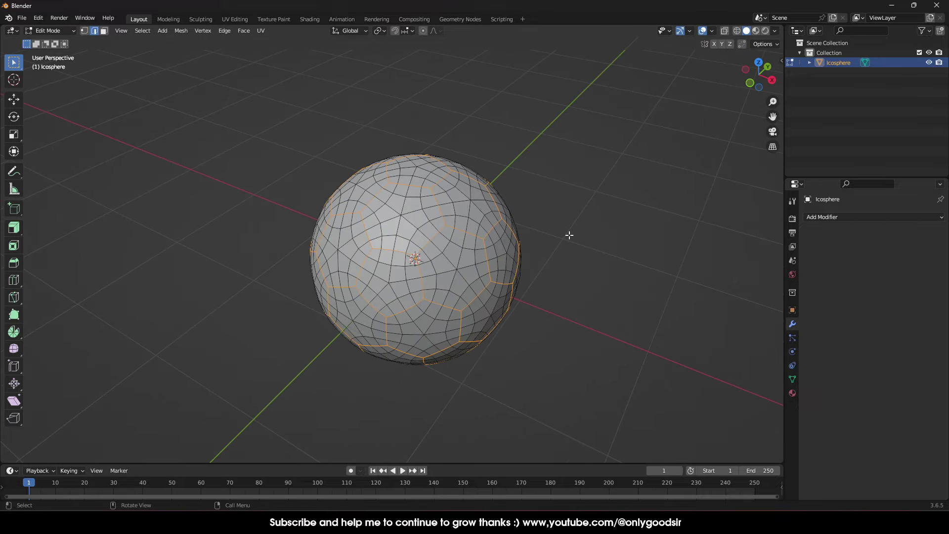
Store the panel outline edges in a new vertex group and reselect them from it after clearing the selection
click(793, 379)
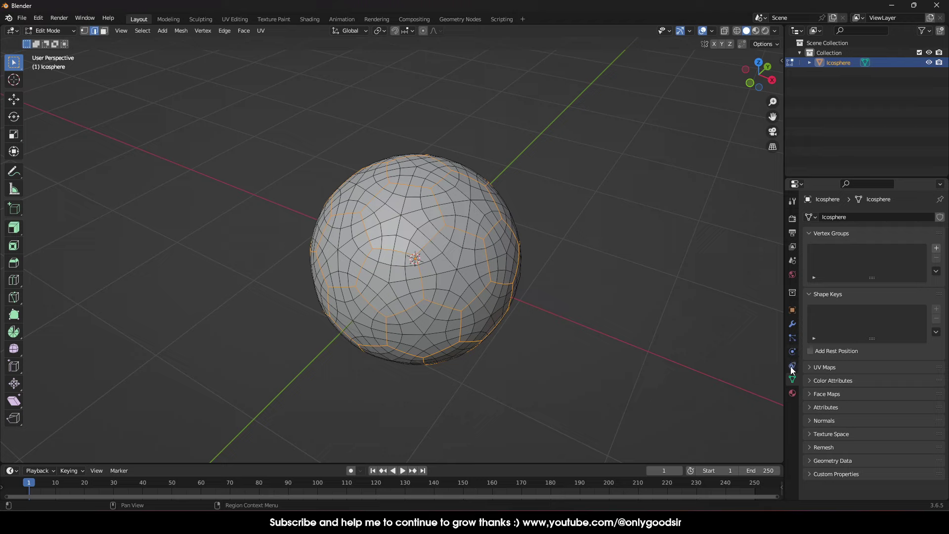
click(933, 248)
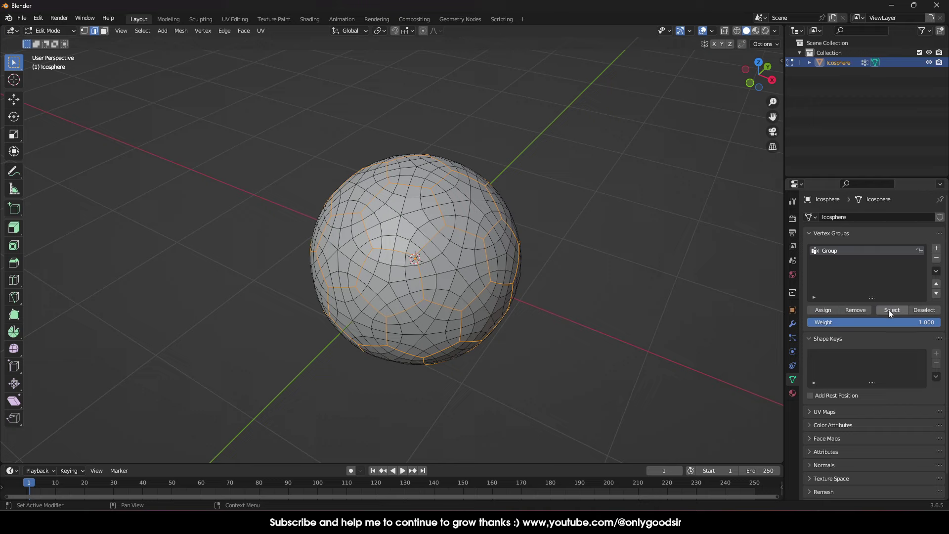
key(alt+a)
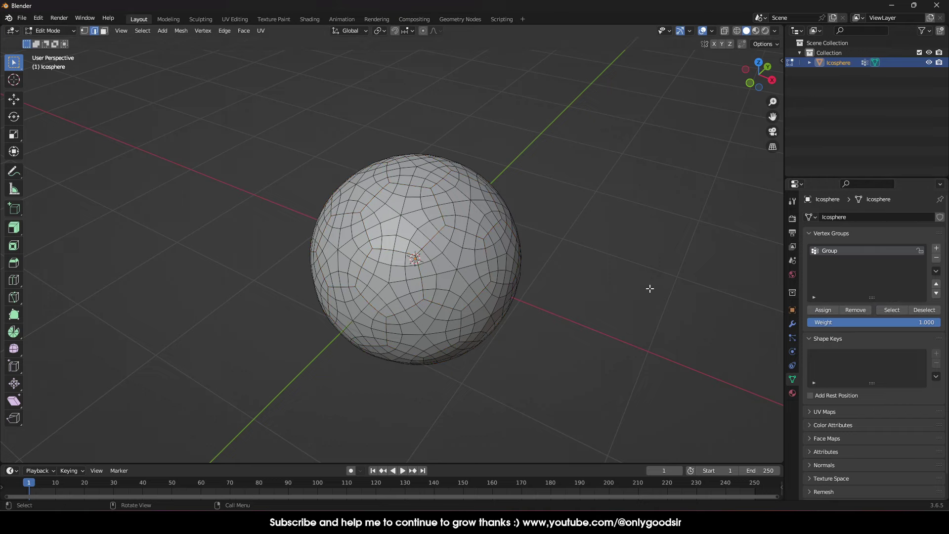
click(893, 310)
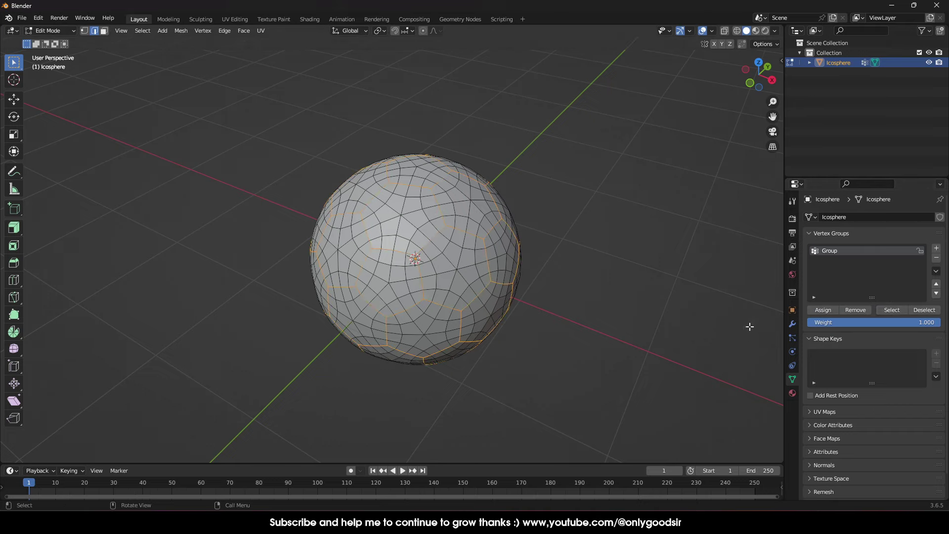
Bevel the selected panel outline edges by about 0.0116 m with one segment and expand the bevel settings
scroll(469, 216, up, 5)
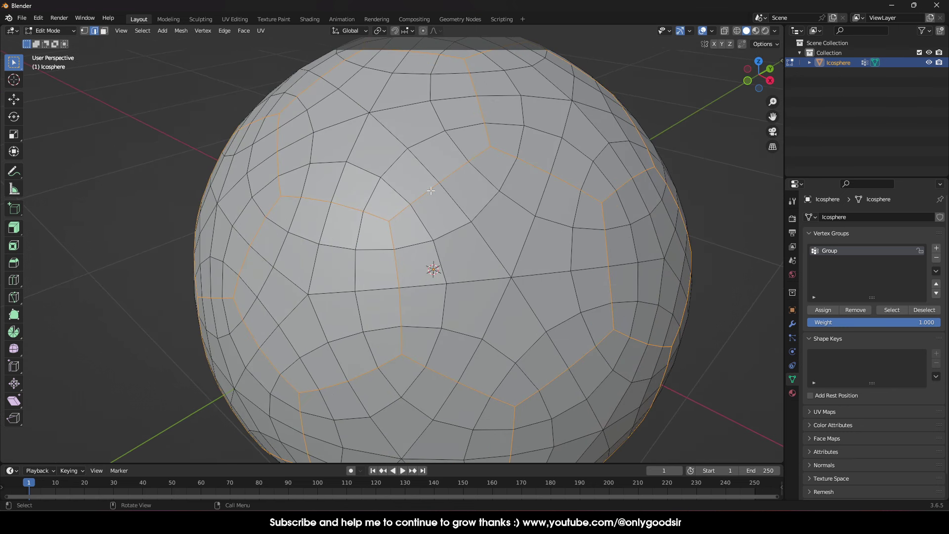
right_click(403, 207)
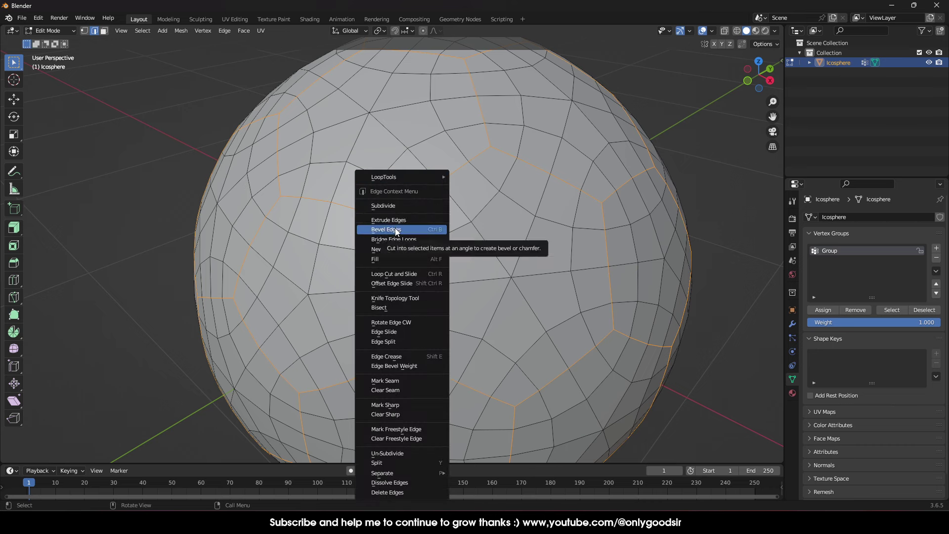
click(396, 229)
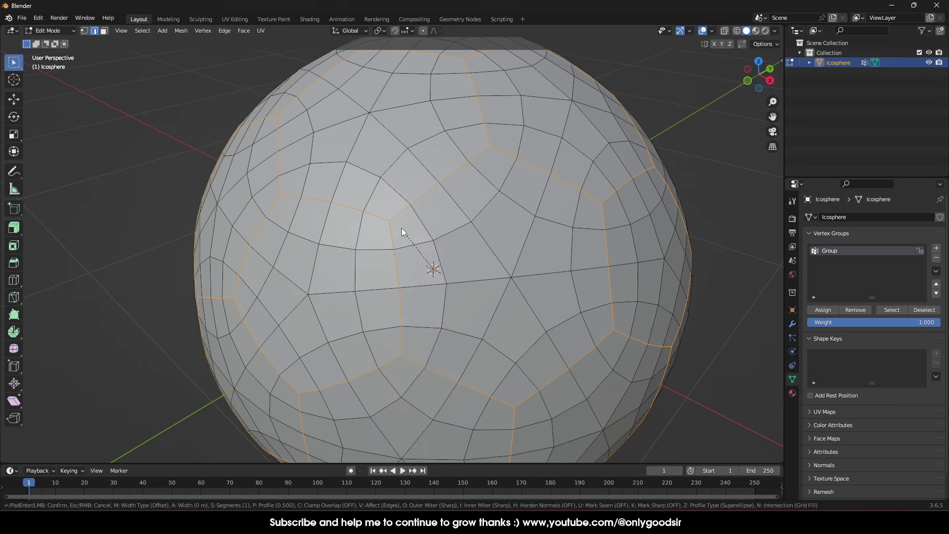
click(480, 229)
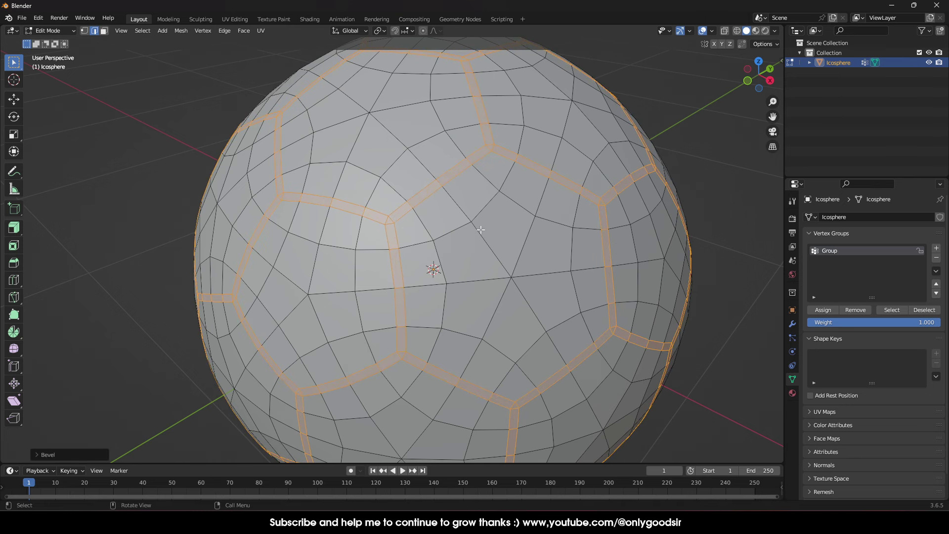
click(37, 454)
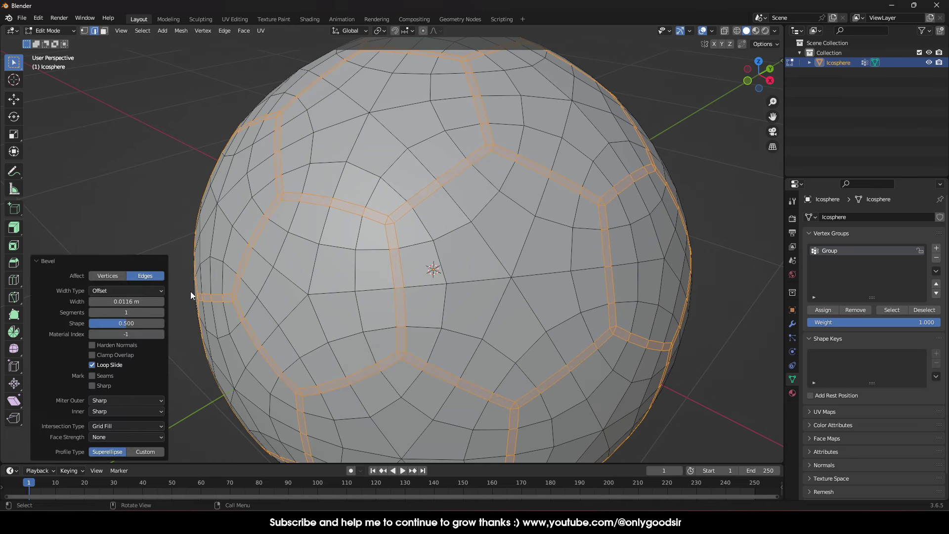
Set the bevel width to 0.00761 m and assign the beveled outline strips to a second new vertex group
mouse_move(121, 301)
mouse_down()
mouse_move(101, 301)
mouse_move(154, 302)
mouse_move(116, 301)
mouse_move(126, 301)
mouse_up()
middle_drag(281, 224, 559, 265)
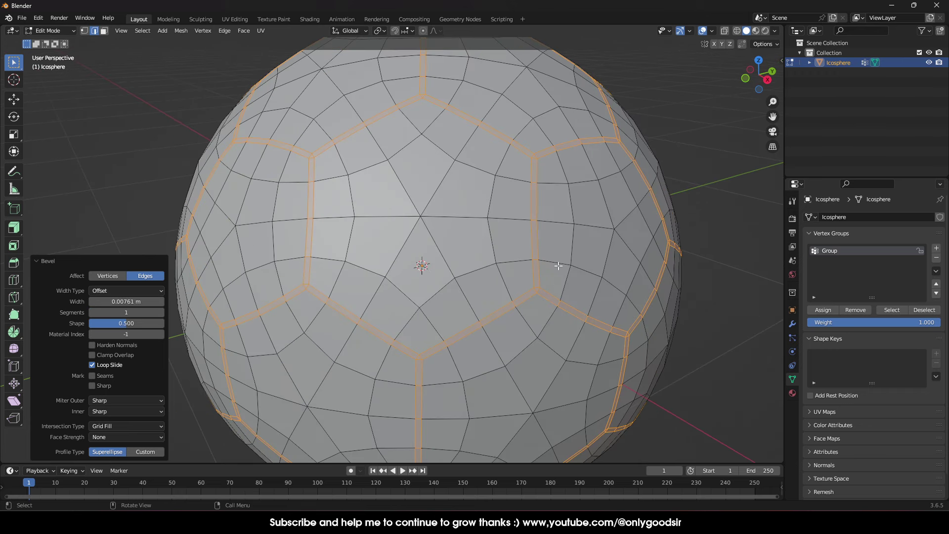
click(936, 247)
click(823, 310)
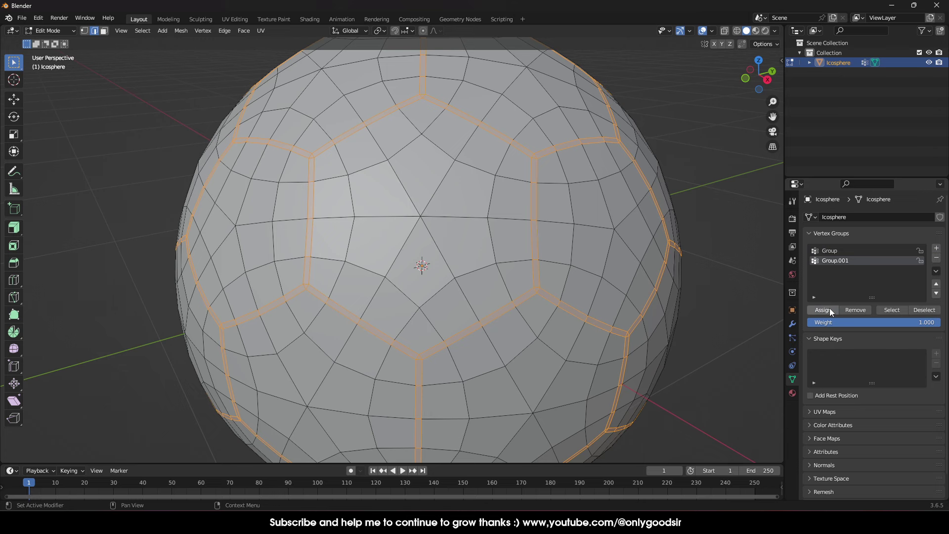
Duplicate the selected outline strips in place and separate the duplicate into its own object
middle_drag(560, 303, 575, 316)
scroll(575, 322, down, 5)
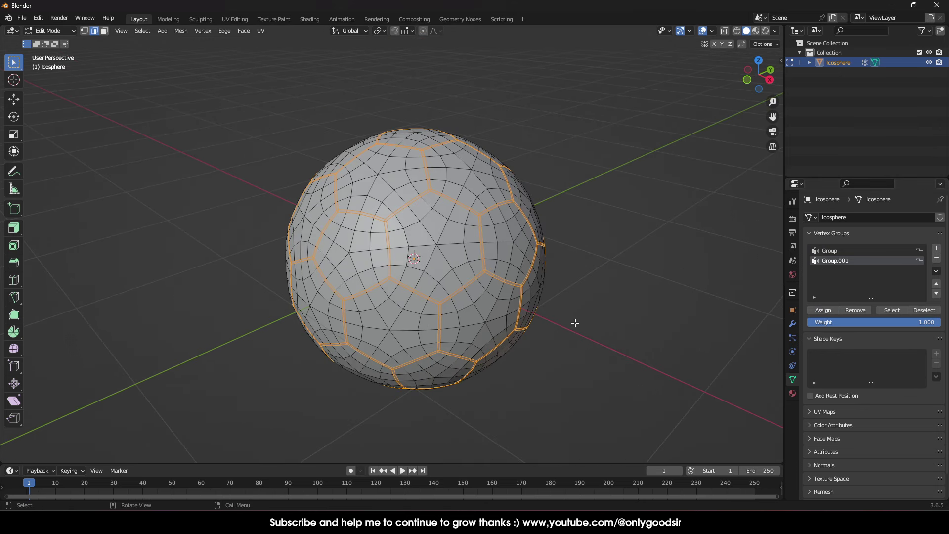
key(shift+d)
right_click(575, 323)
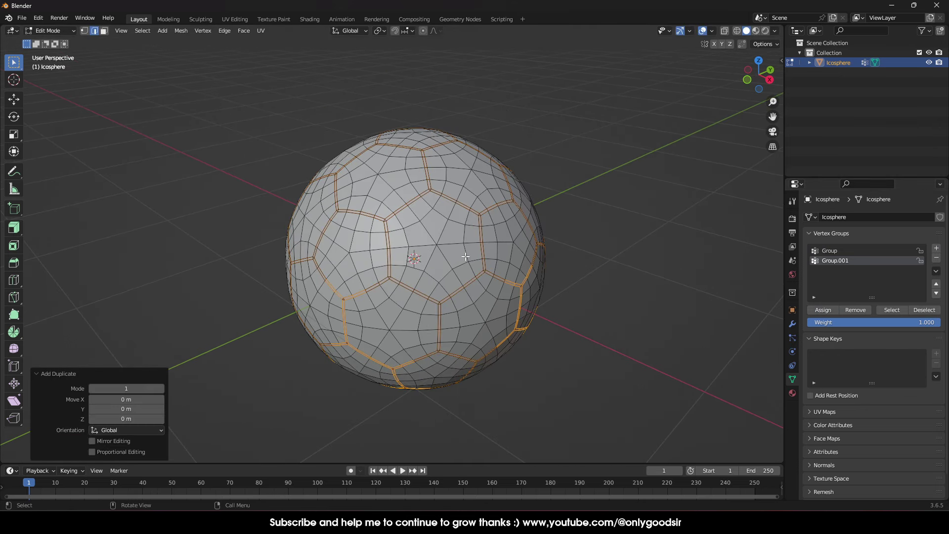
right_click(579, 285)
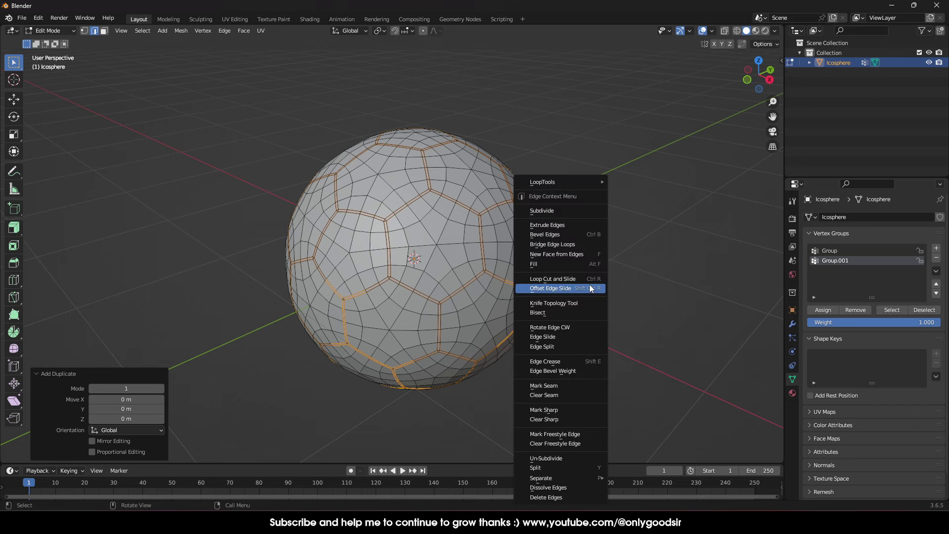
mouse_move(573, 480)
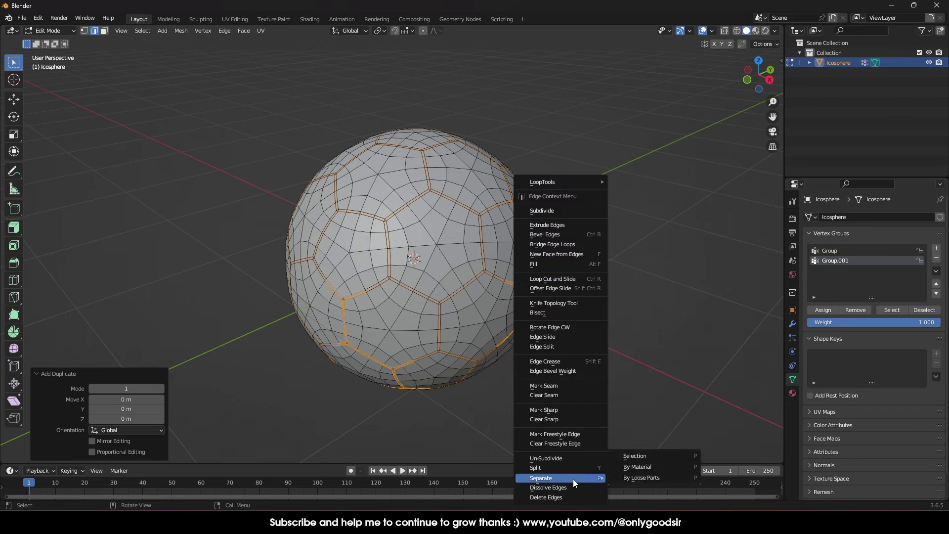
click(638, 456)
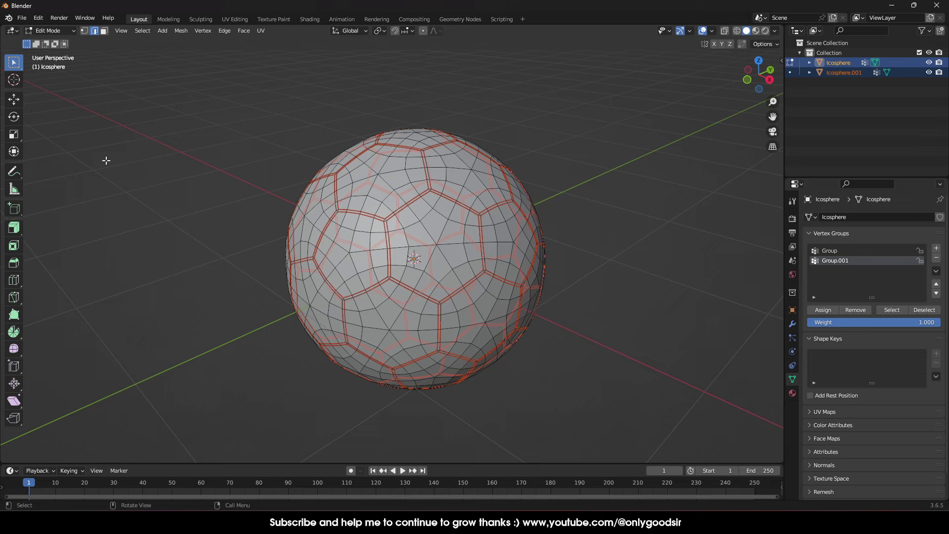
Return to Object Mode and scale the separated outline object up uniformly until it stands clear around the sphere
key(Tab)
click(597, 218)
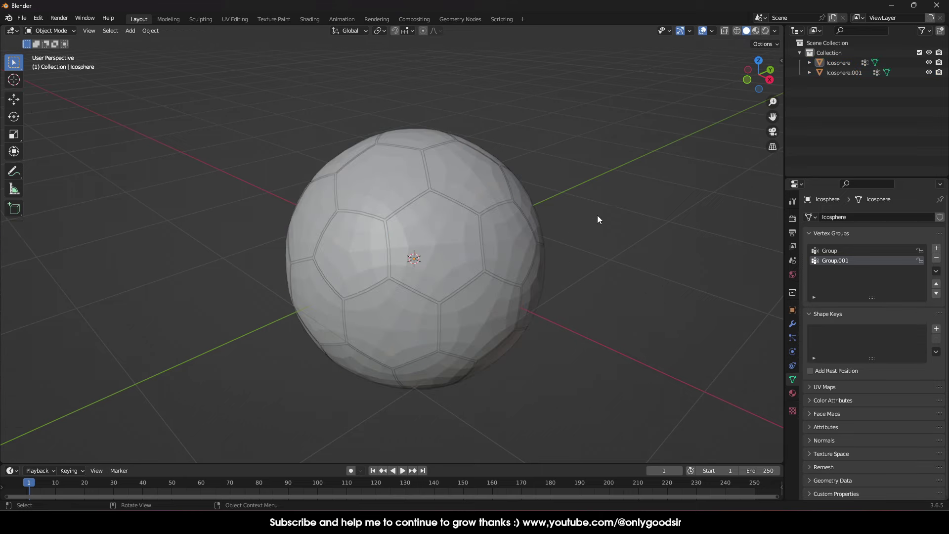
click(540, 246)
key(s)
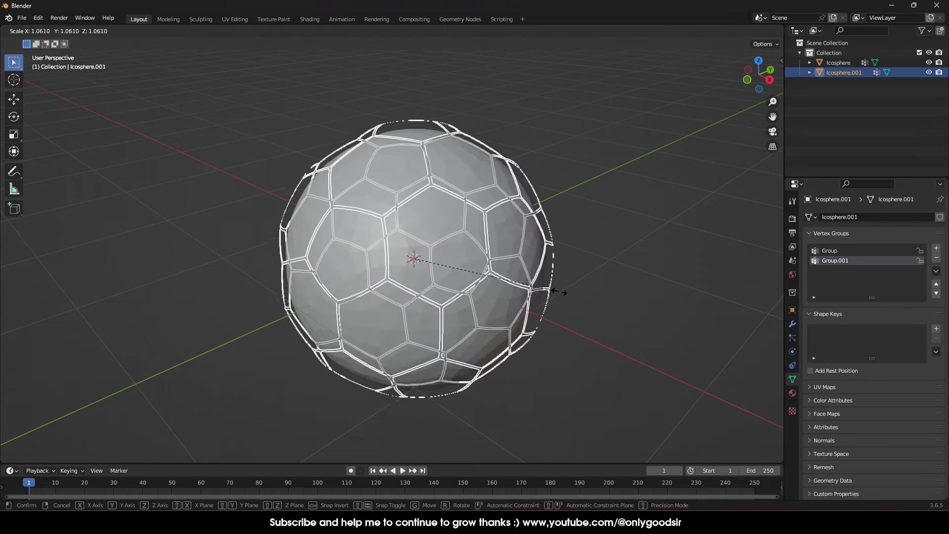
click(547, 297)
key(alt+a)
middle_drag(547, 297, 517, 279)
scroll(491, 309, up, 5)
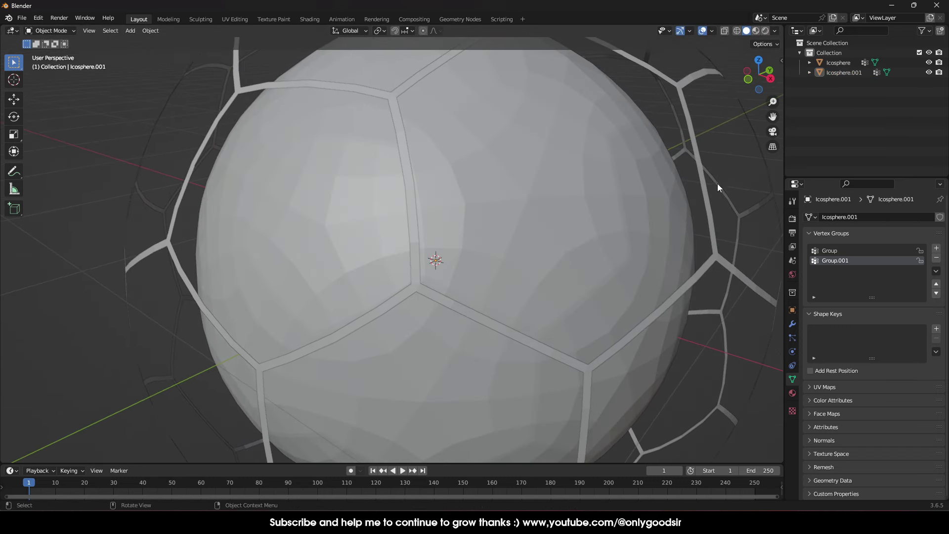
click(715, 219)
middle_drag(577, 260, 669, 255)
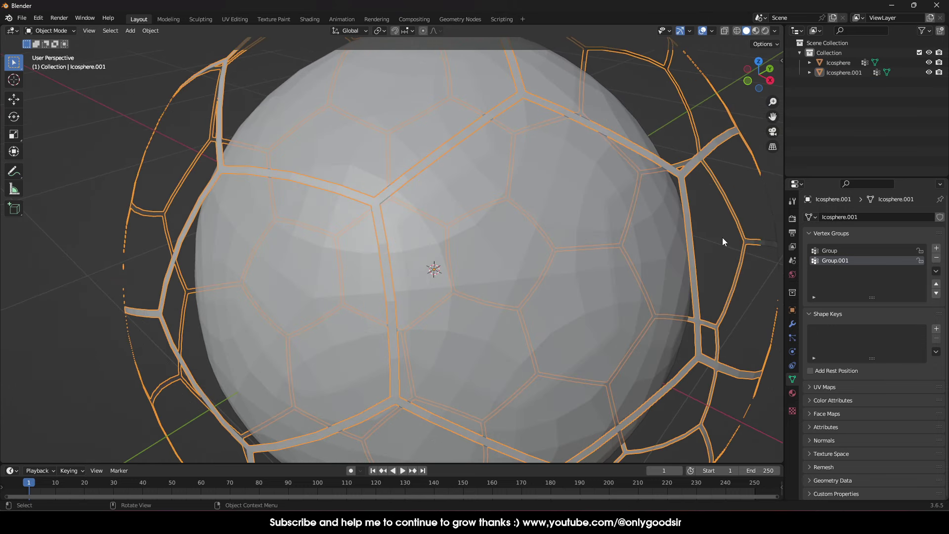
Apply smooth shading to the sphere object
click(527, 271)
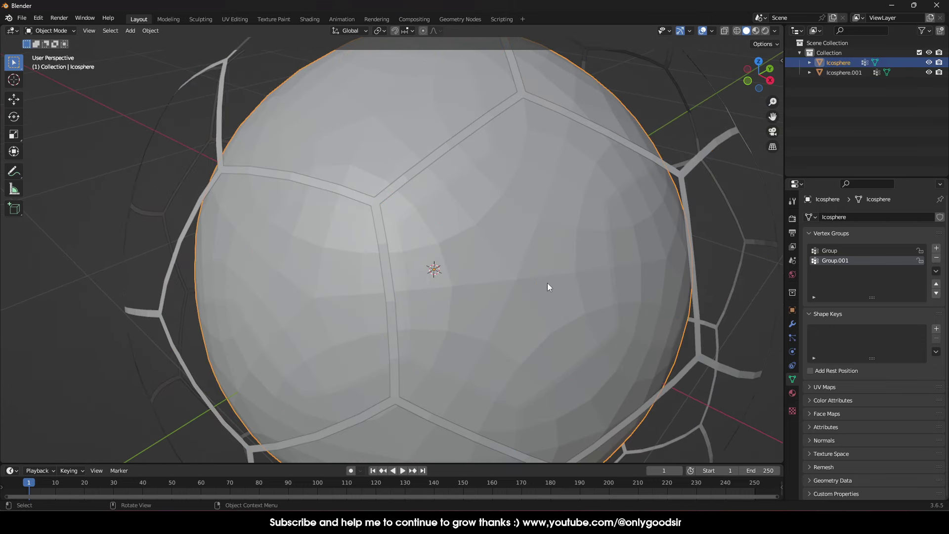
scroll(529, 286, down, 3)
right_click(473, 239)
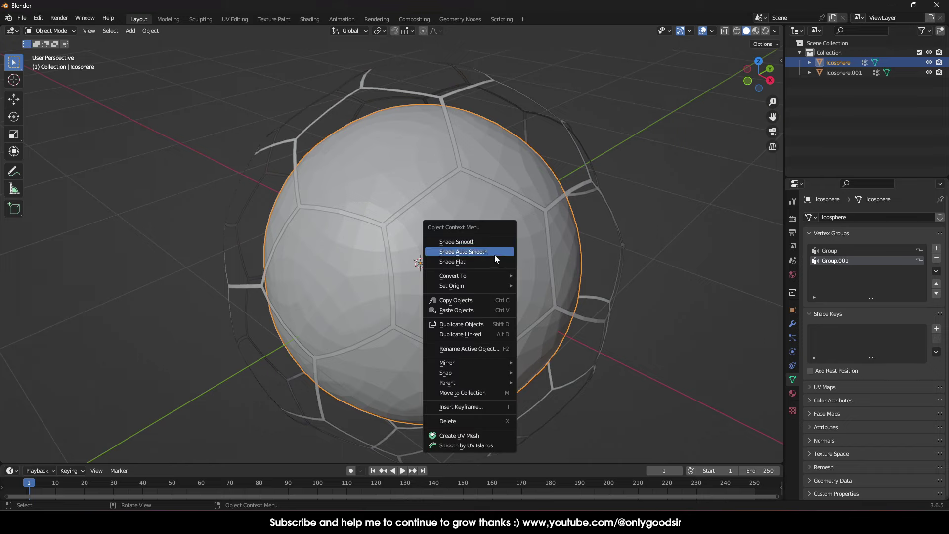
click(484, 237)
scroll(445, 247, up, 2)
scroll(403, 221, up, 2)
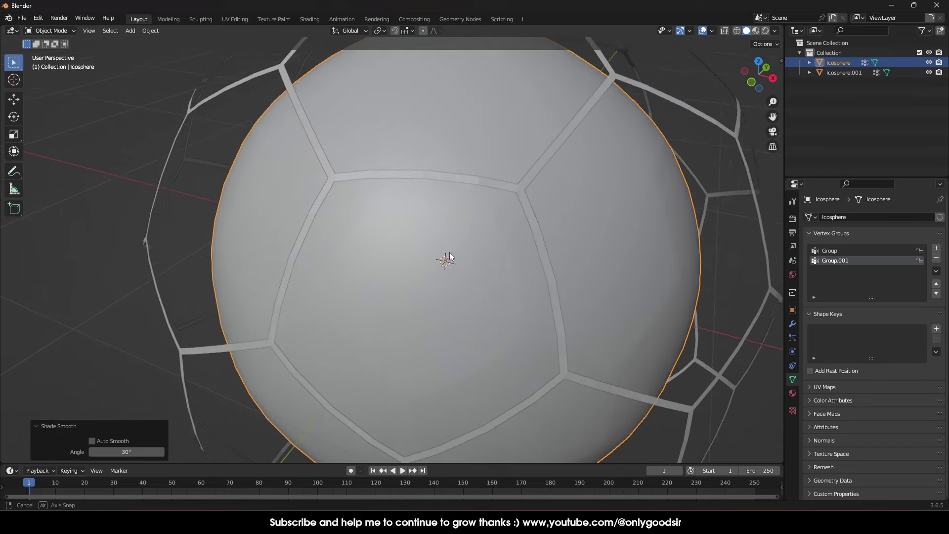
middle_drag(449, 252, 435, 231)
scroll(506, 227, down, 2)
middle_drag(489, 243, 571, 194)
Apply smooth shading to the enlarged outline object surrounding the sphere
click(521, 185)
click(565, 124)
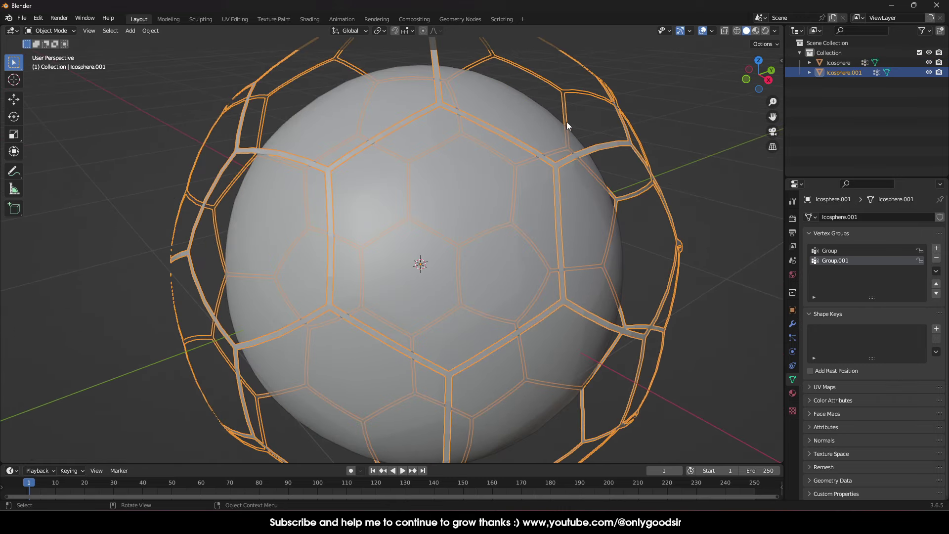
middle_drag(642, 157, 639, 169)
right_click(645, 182)
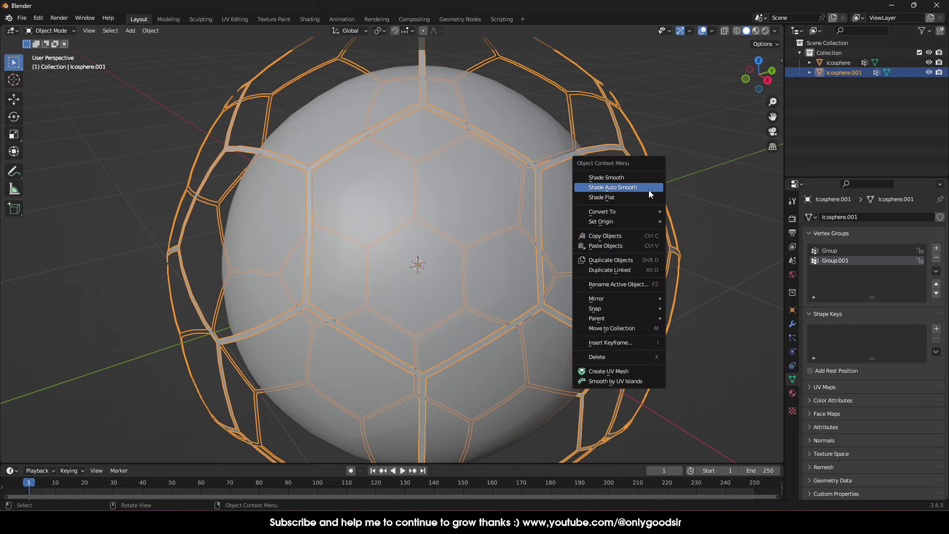
click(636, 173)
Add a Solidify modifier to the outline object with a thickness of 0.028 m
click(792, 324)
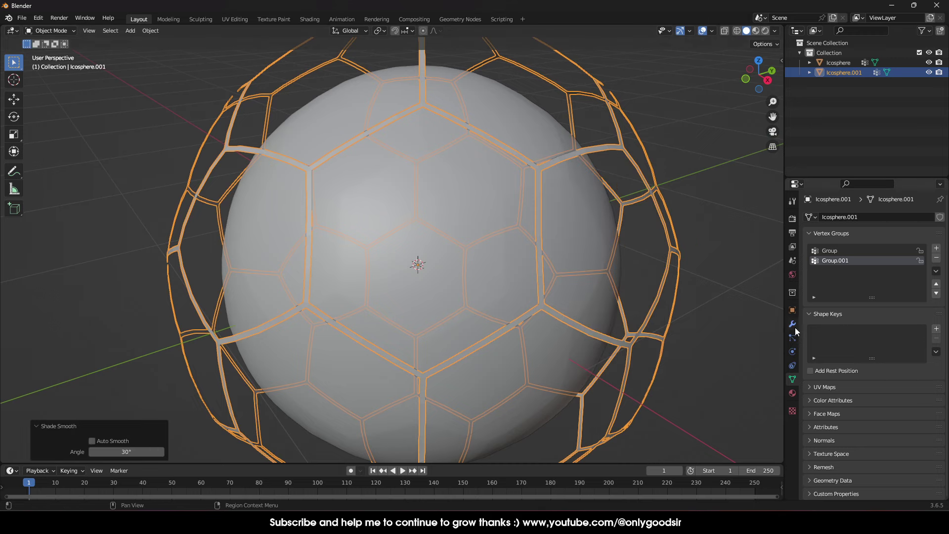
click(837, 218)
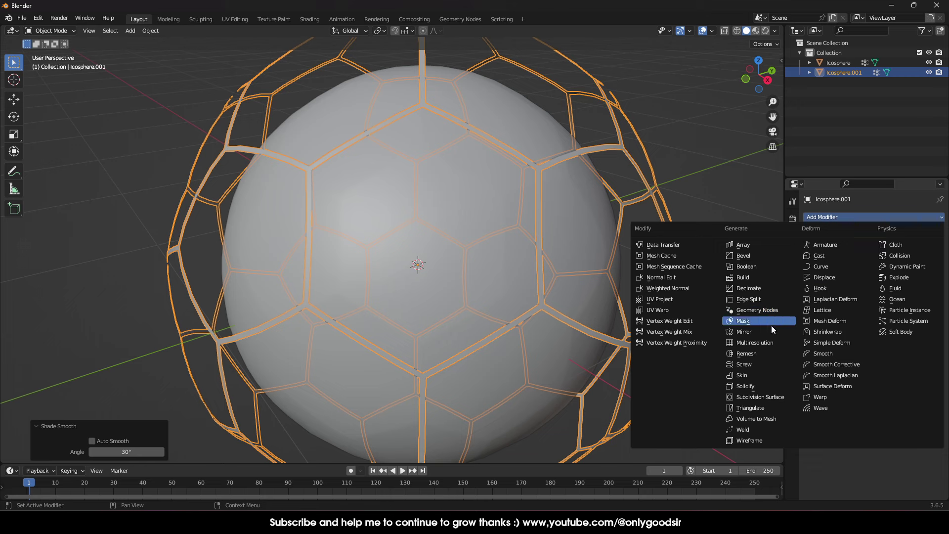
click(769, 387)
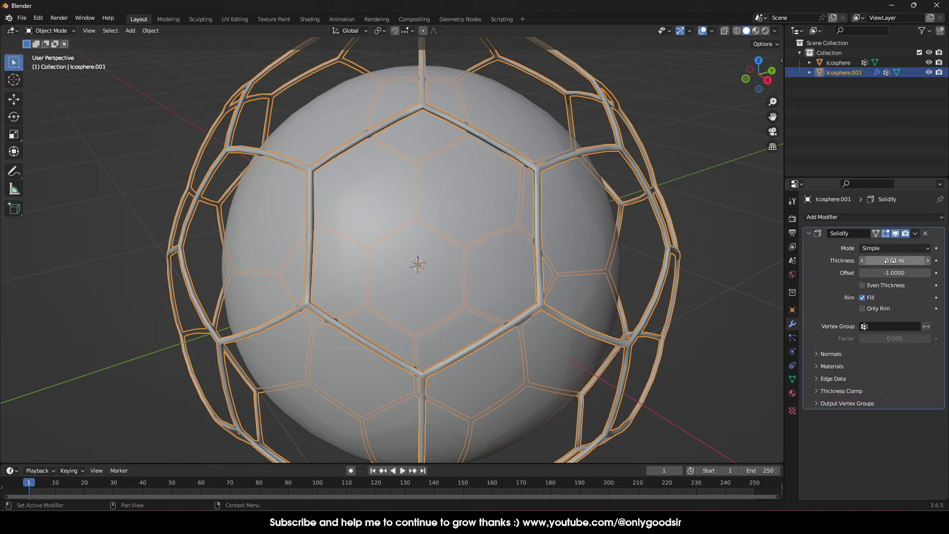
drag(890, 261, 909, 261)
middle_drag(593, 296, 648, 297)
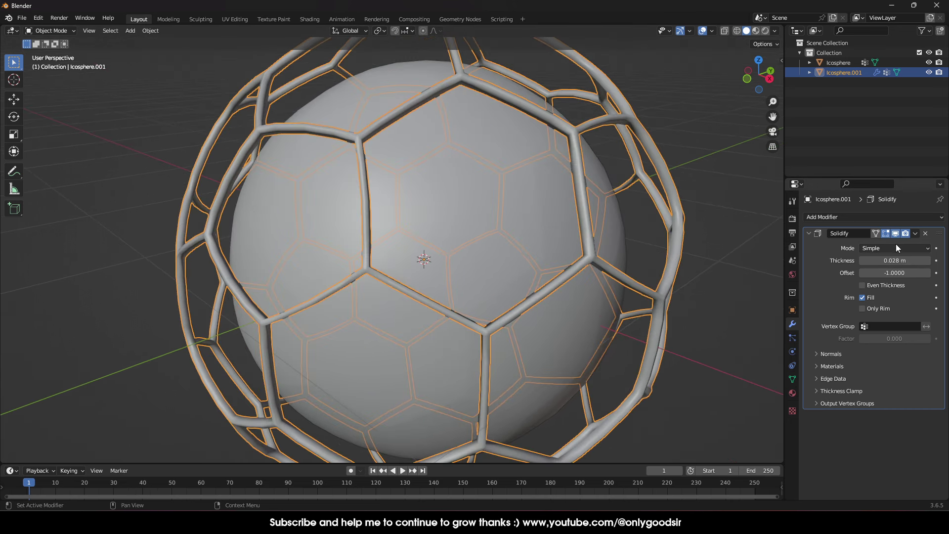
Add a Subdivision Surface modifier with viewport level 2 to the outline object and place it above Solidify
click(868, 218)
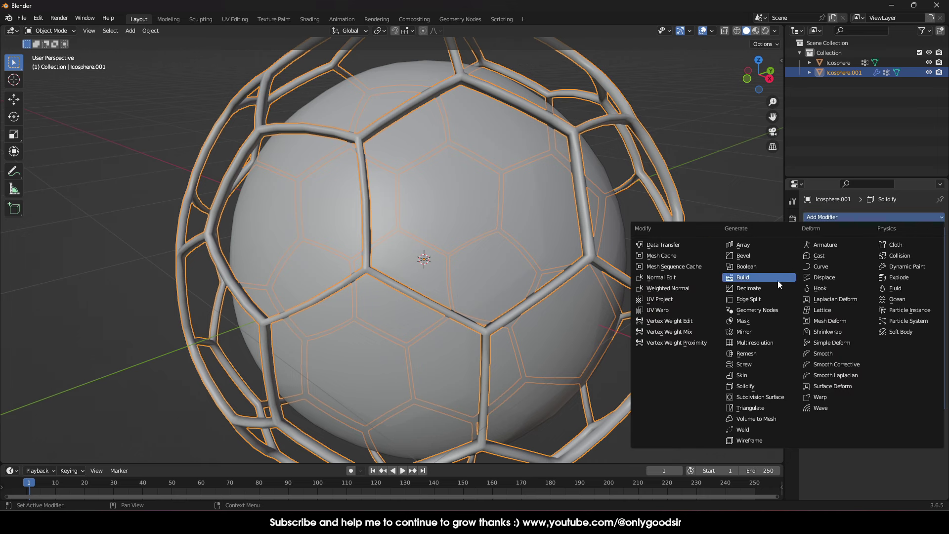
click(758, 397)
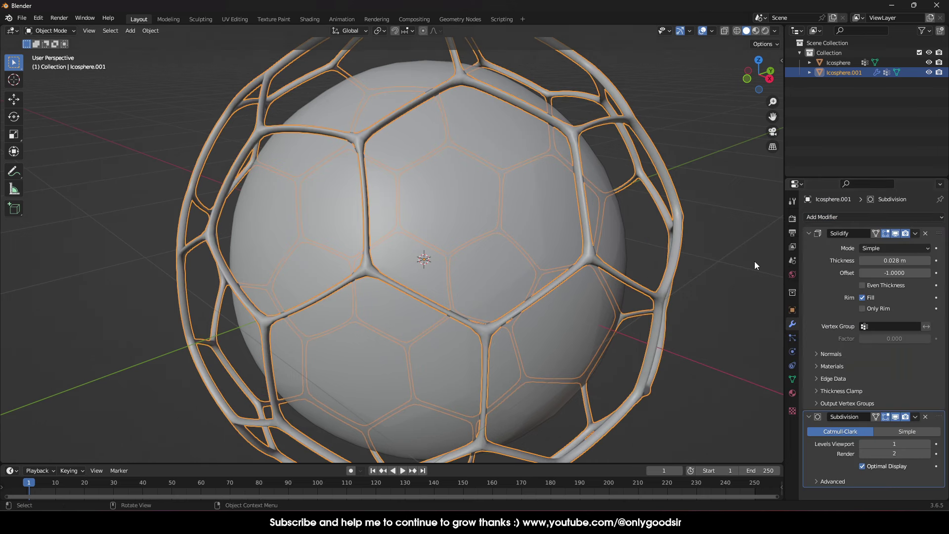
scroll(662, 299, down, 3)
middle_drag(662, 298, 657, 309)
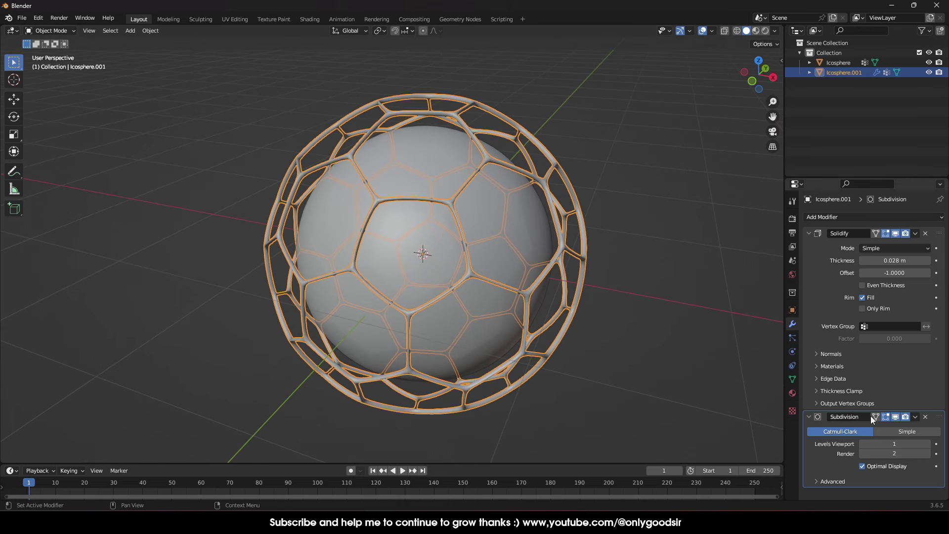
click(926, 443)
drag(938, 418, 941, 242)
middle_drag(544, 286, 610, 275)
click(615, 310)
scroll(615, 310, up, 5)
middle_drag(615, 310, 669, 282)
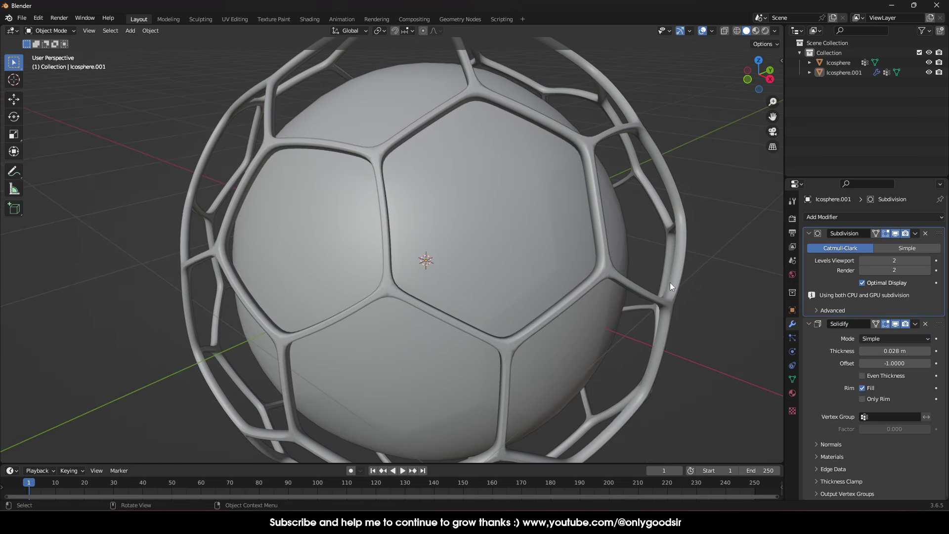
Apply the Subdivision and Solidify modifiers on the outline object
click(669, 283)
click(915, 234)
click(909, 245)
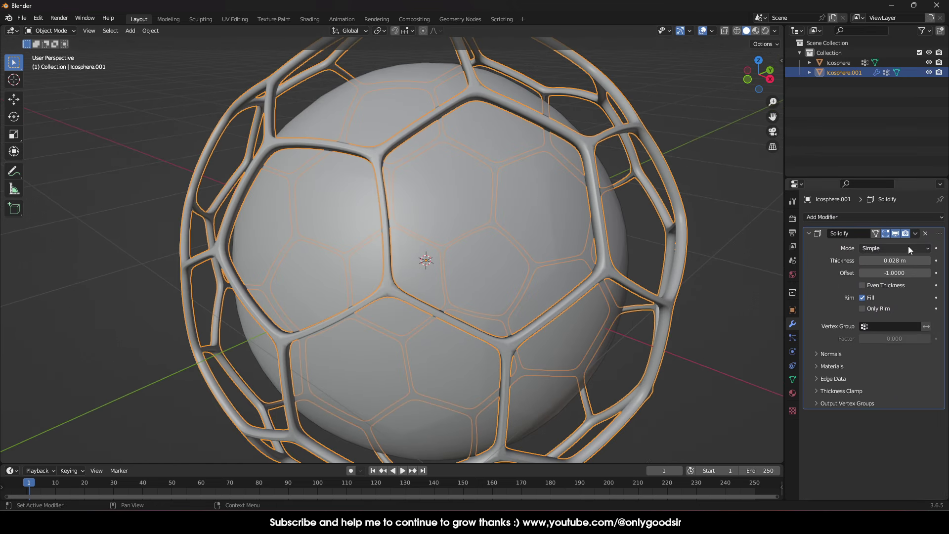
click(921, 248)
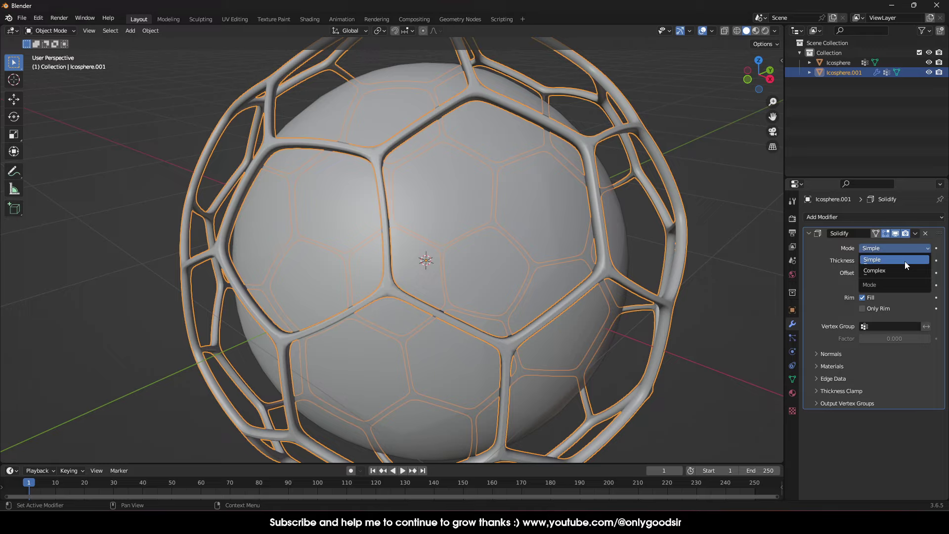
click(915, 233)
click(840, 244)
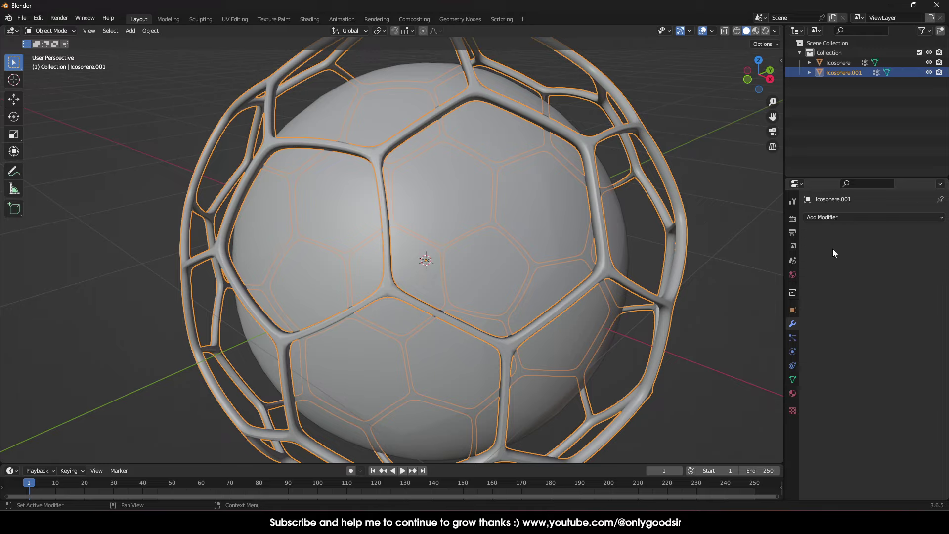
Rename the outline object to cage and hide it in the viewport
click(710, 253)
middle_drag(709, 253, 491, 302)
scroll(643, 283, down, 6)
scroll(491, 301, up, 1)
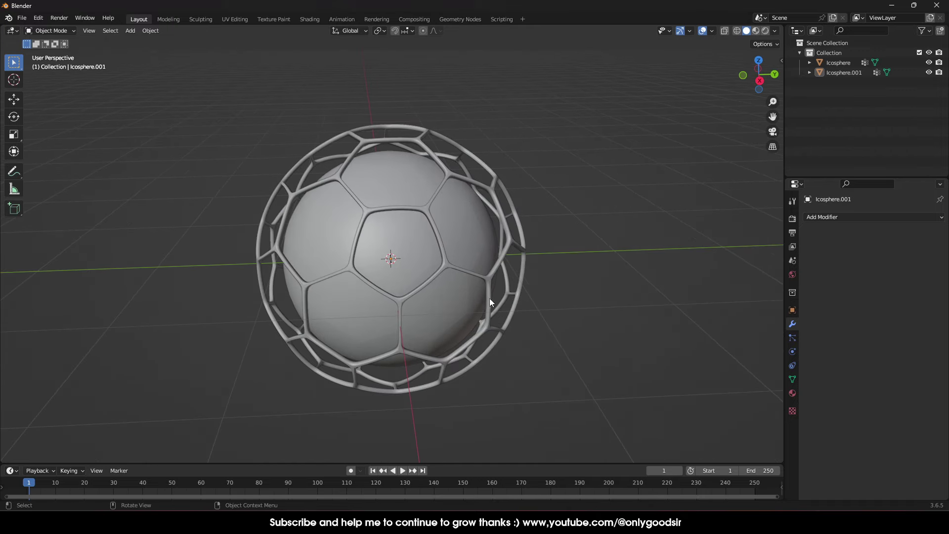
click(512, 238)
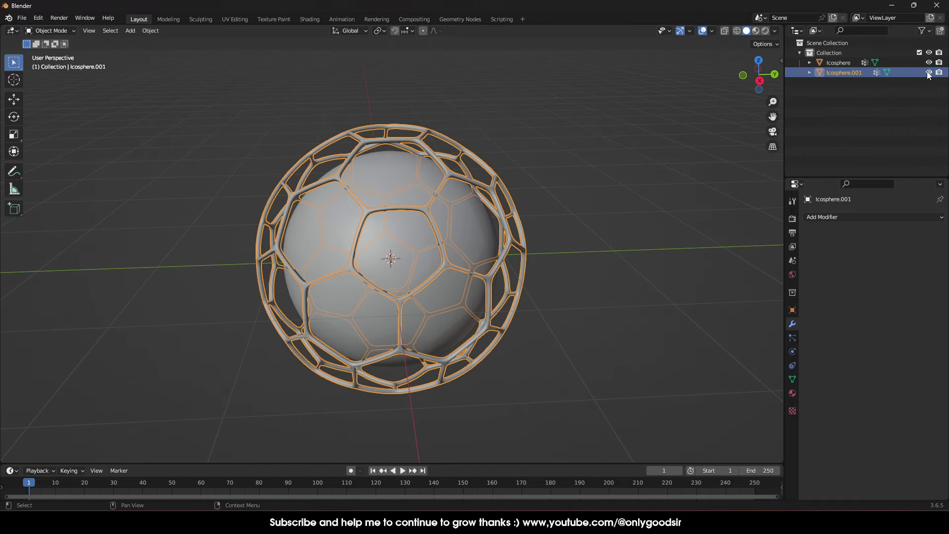
double_click(840, 73)
text(cage)
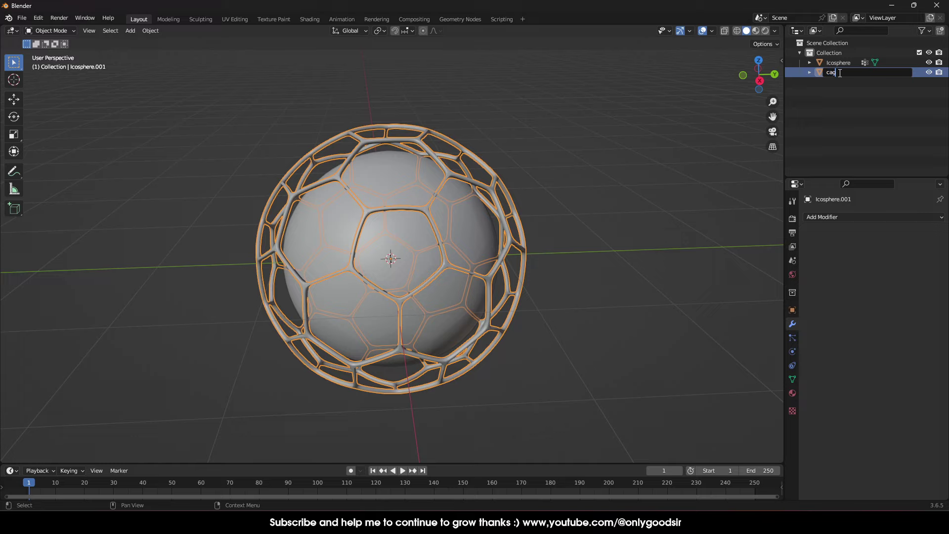
key(Return)
click(928, 62)
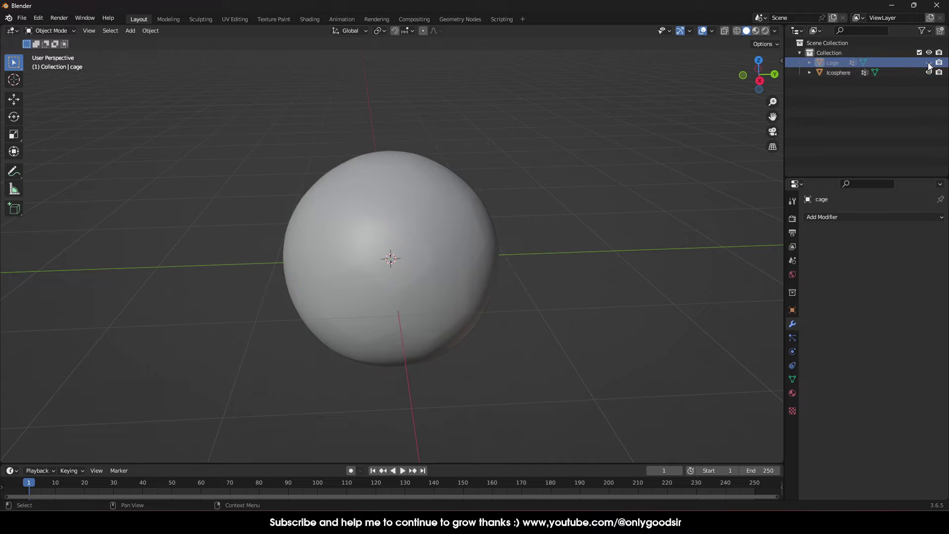
Enter Edit Mode on the sphere and select the beveled outline strips from the second vertex group
click(444, 239)
scroll(443, 289, up, 4)
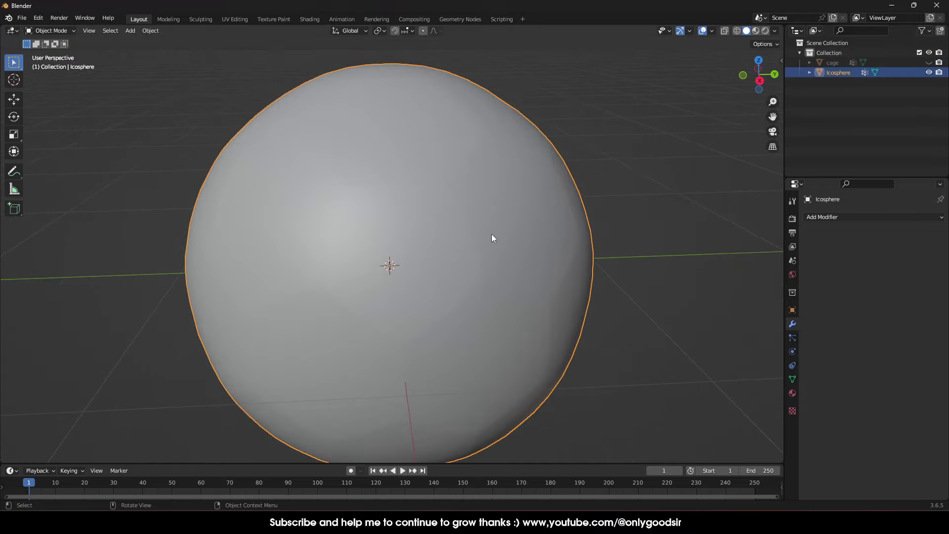
key(Tab)
scroll(521, 268, down, 1)
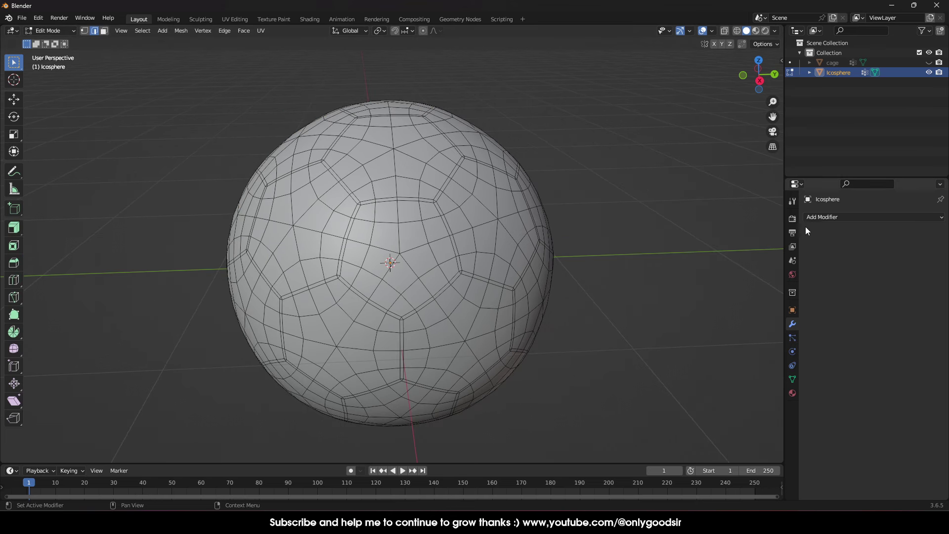
click(793, 379)
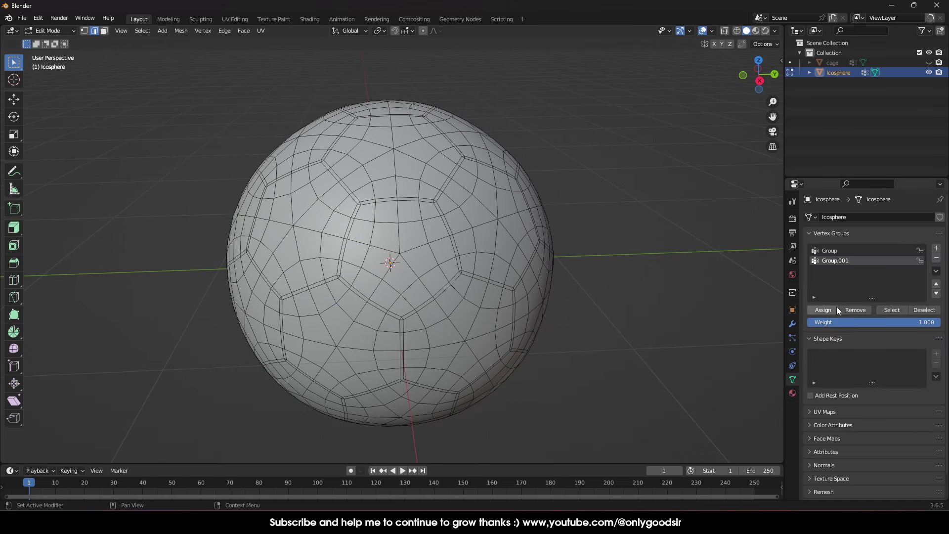
click(892, 310)
scroll(430, 251, up, 4)
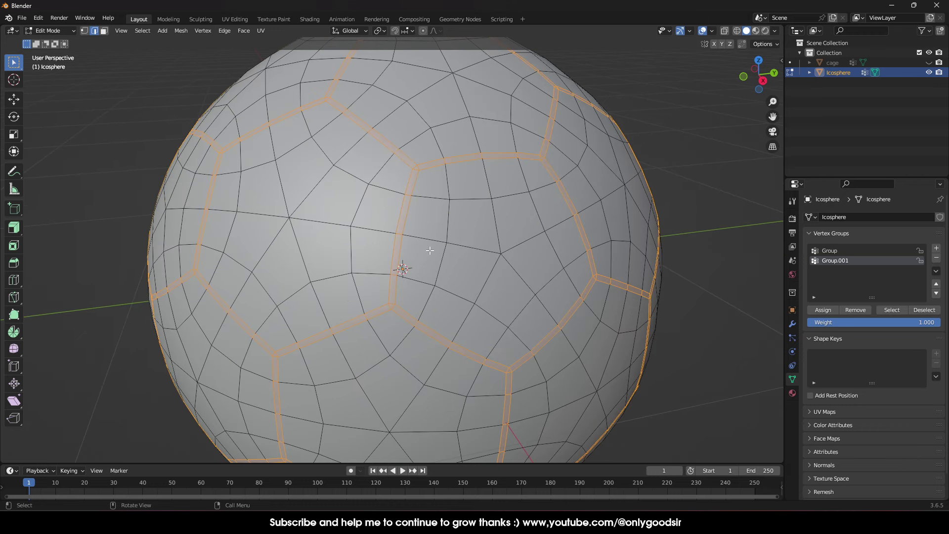
Extrude the selected outline strips slightly inward along their normals and return to Object Mode
scroll(430, 251, down, 1)
click(14, 227)
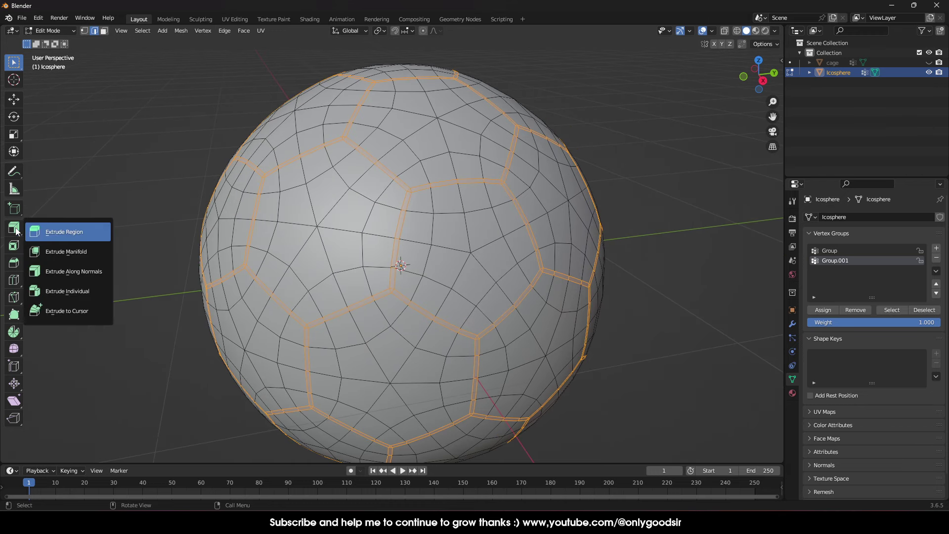
click(66, 276)
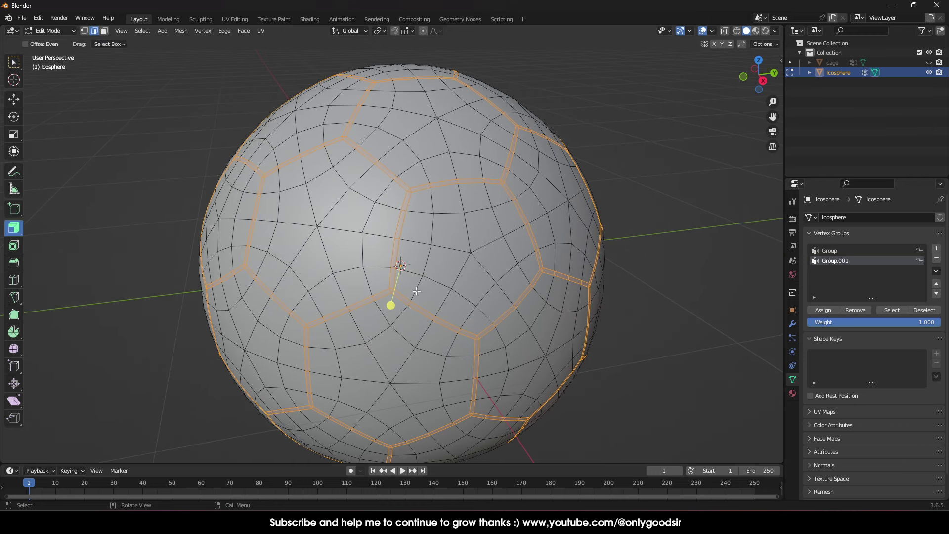
drag(390, 306, 389, 307)
key(Tab)
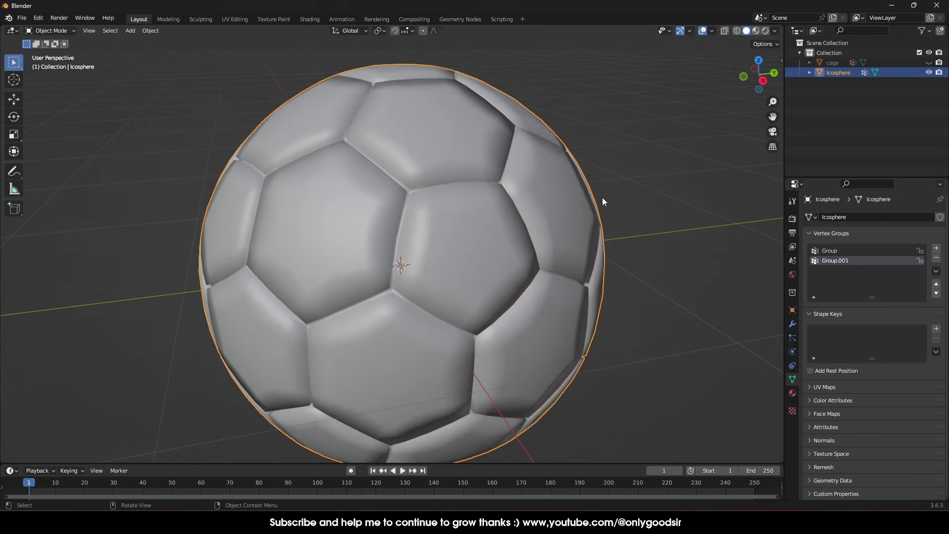
Apply Shade Auto Smooth to the whole ball
middle_drag(601, 198, 557, 220)
middle_drag(433, 177, 432, 211)
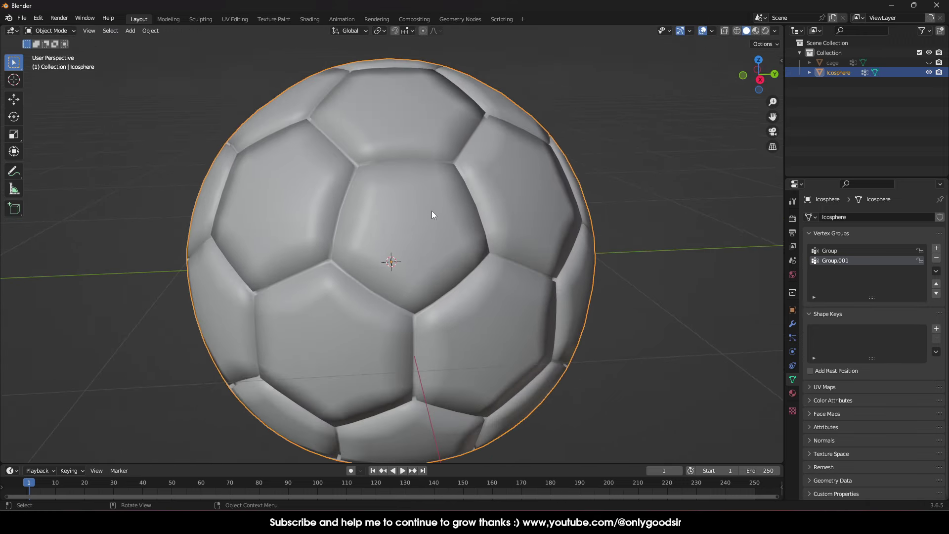
right_click(435, 208)
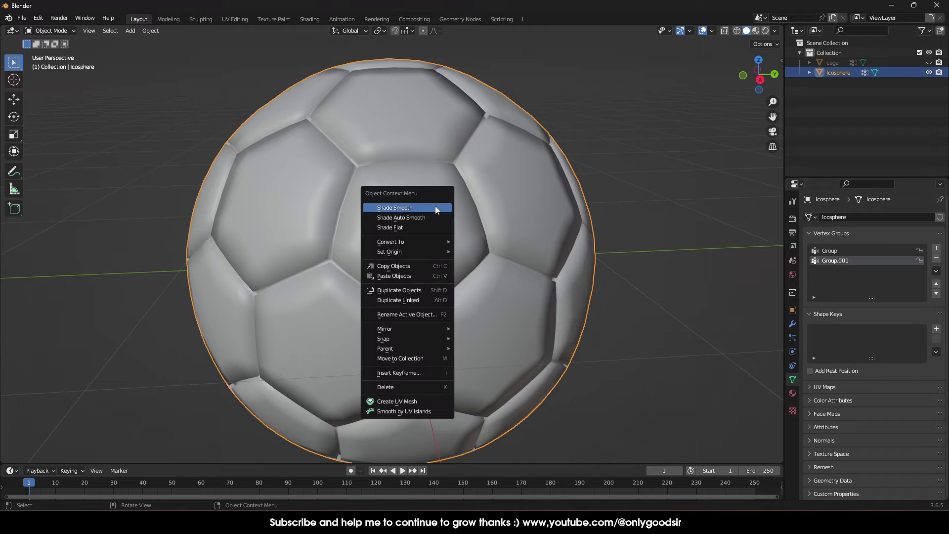
click(400, 218)
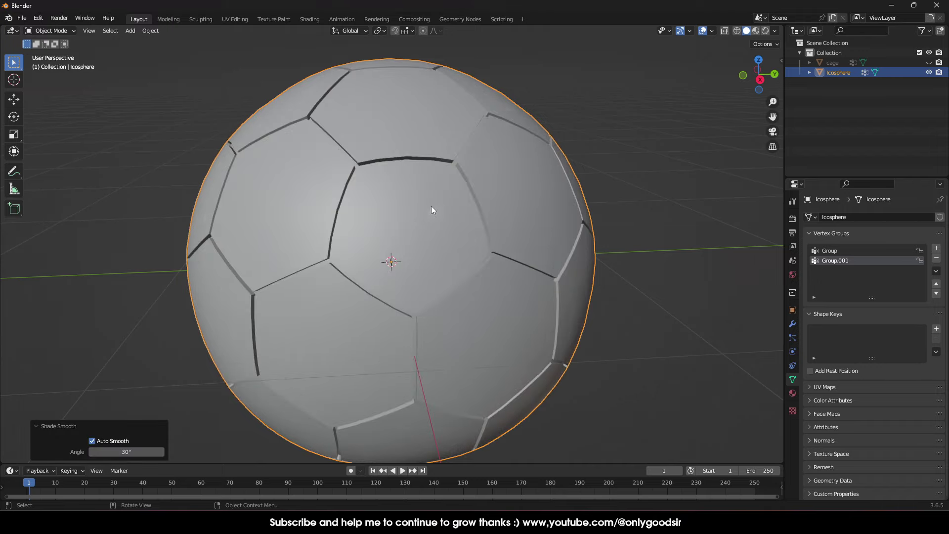
Add a Subdivision Surface modifier with viewport level 2 to the ball and apply it
mouse_move(469, 192)
middle_down()
mouse_move(571, 233)
mouse_move(600, 214)
mouse_move(466, 206)
middle_up()
click(792, 324)
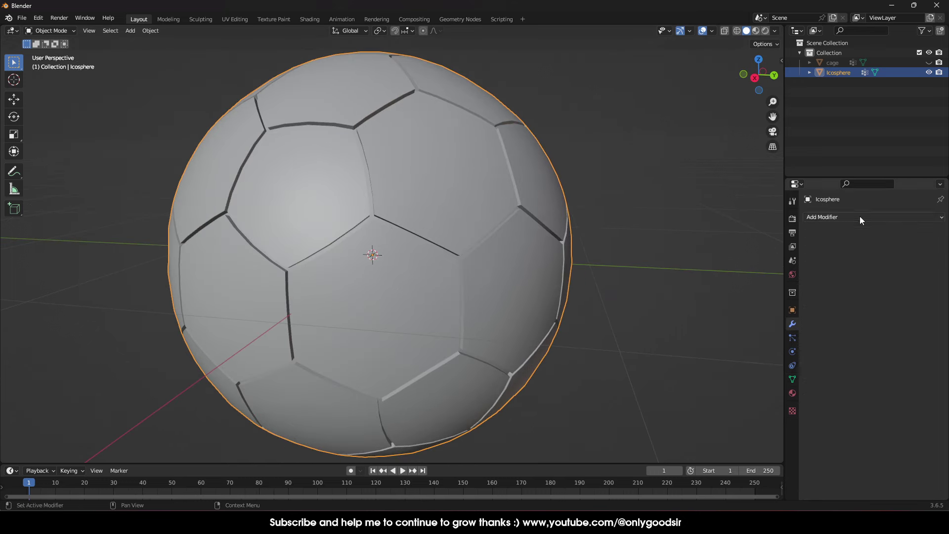
click(865, 215)
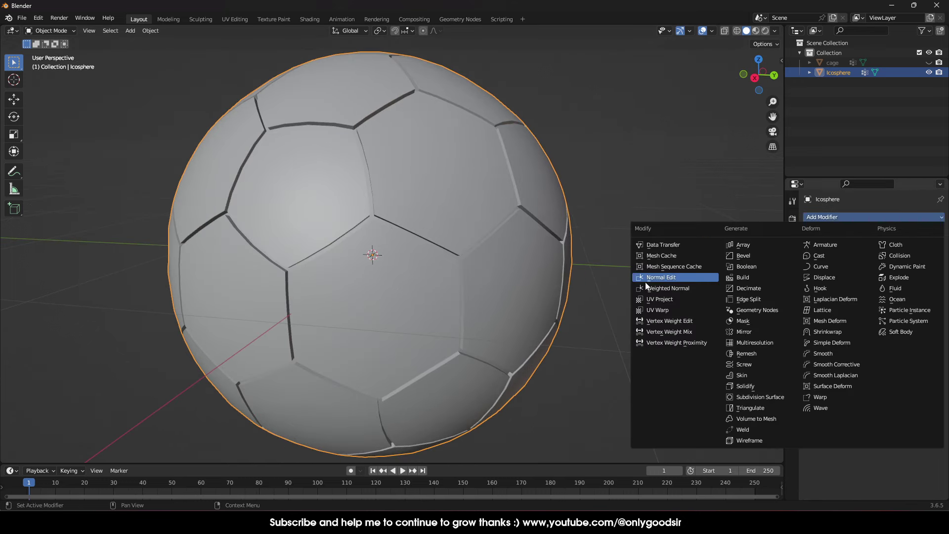
click(755, 398)
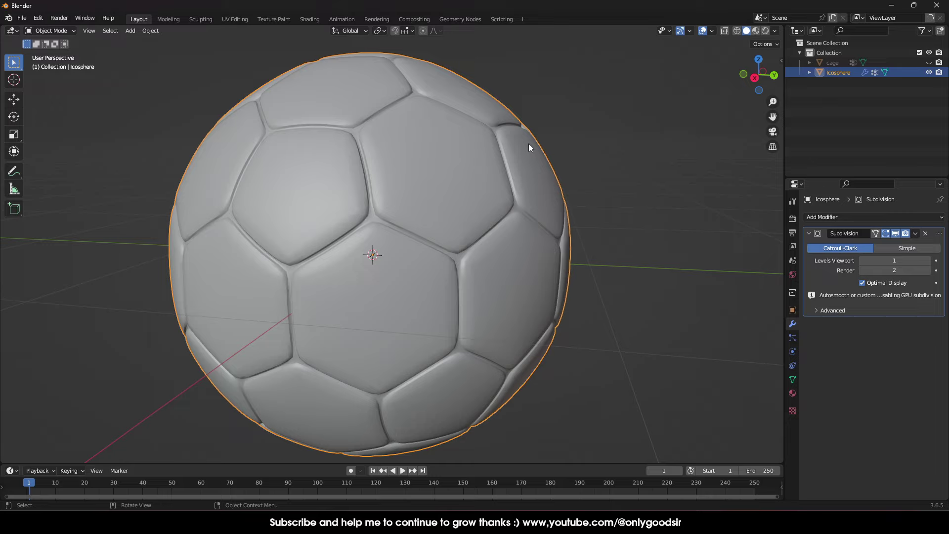
click(926, 260)
middle_drag(374, 179, 481, 270)
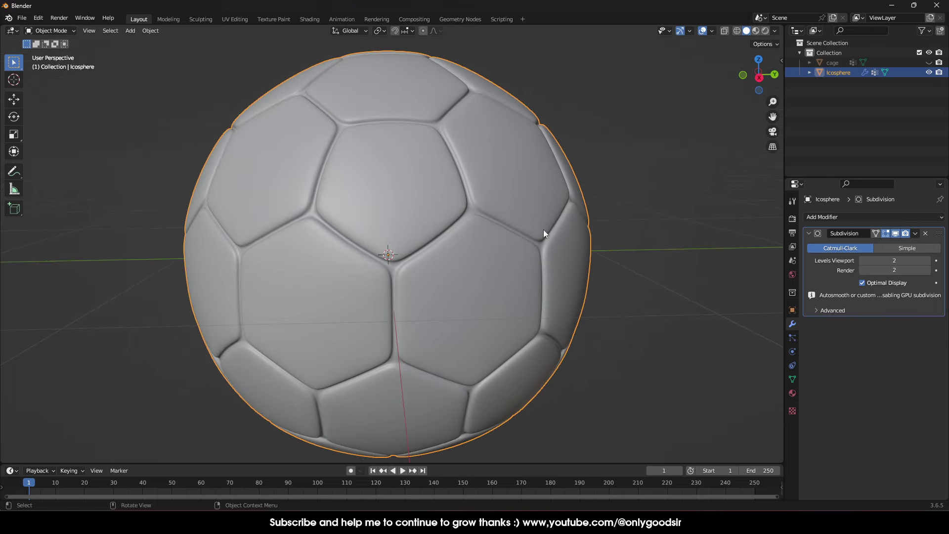
scroll(487, 228, up, 2)
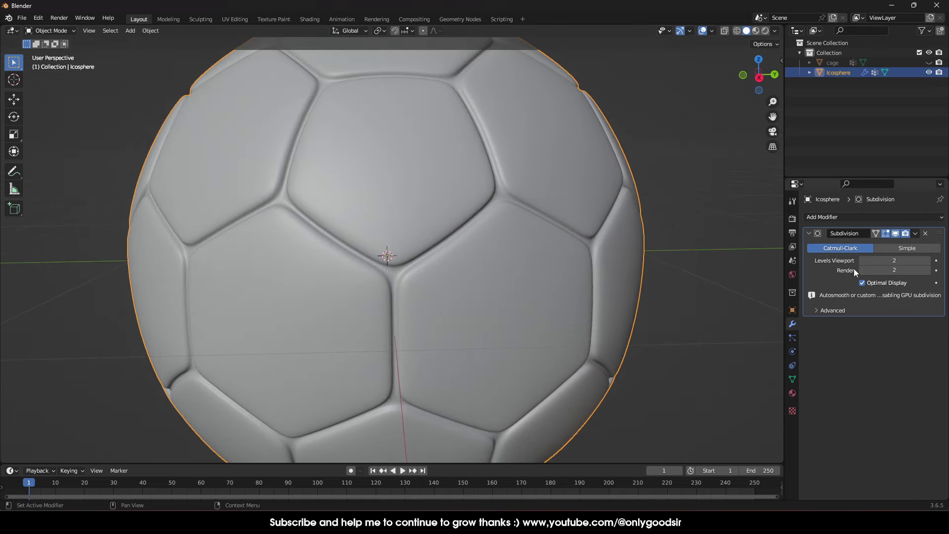
click(914, 235)
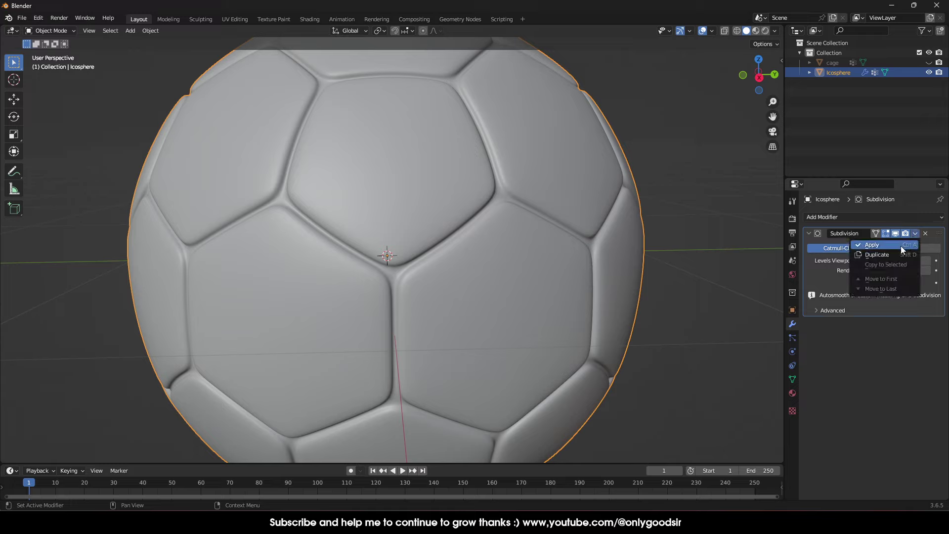
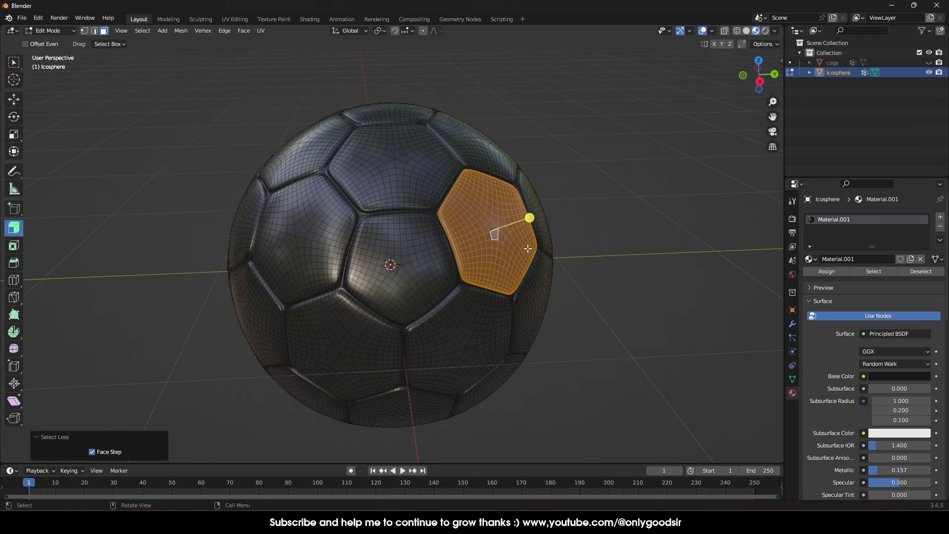
Separate the selected hexagon panel from the ball mesh into its own object and switch to the Move tool
right_click(496, 224)
mouse_move(512, 411)
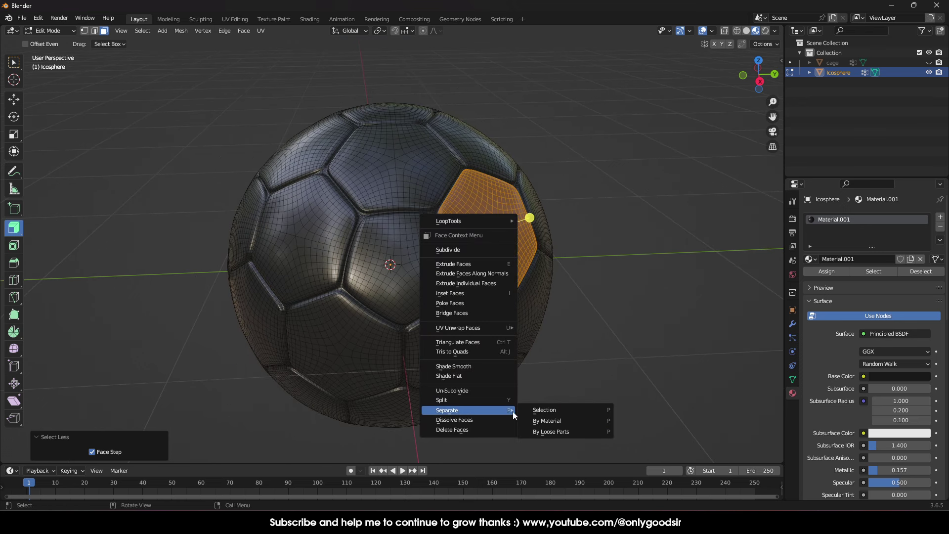
click(548, 410)
click(15, 100)
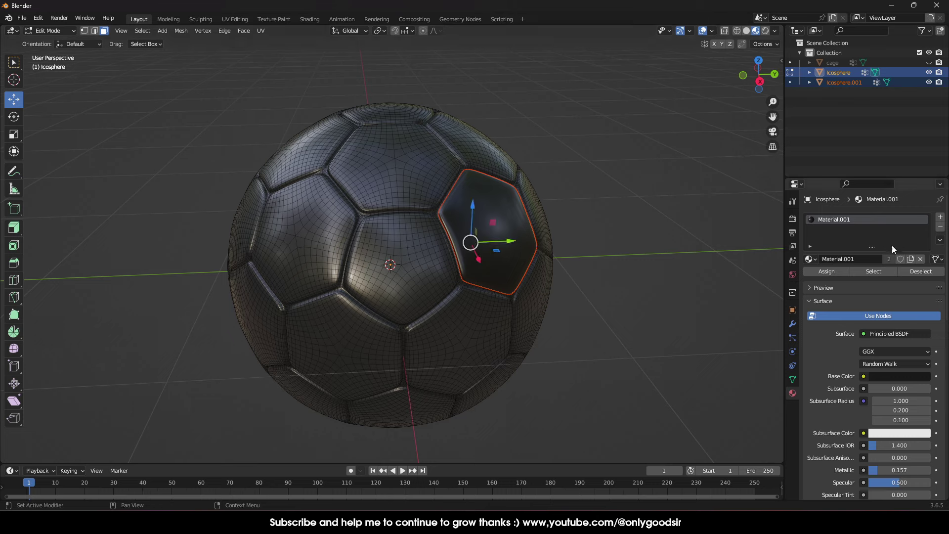
Return to Object Mode, select only the separated hexagon panel and remove its material slot
click(940, 228)
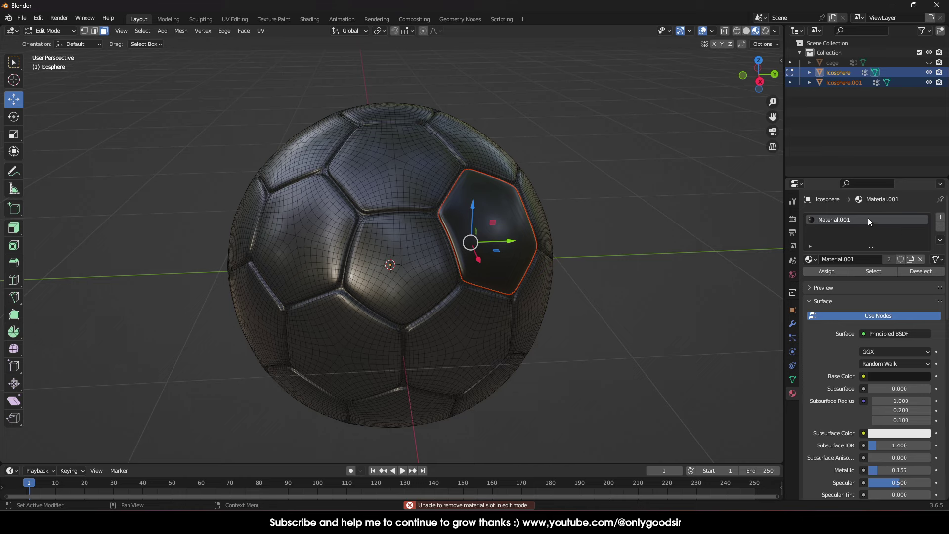
key(Tab)
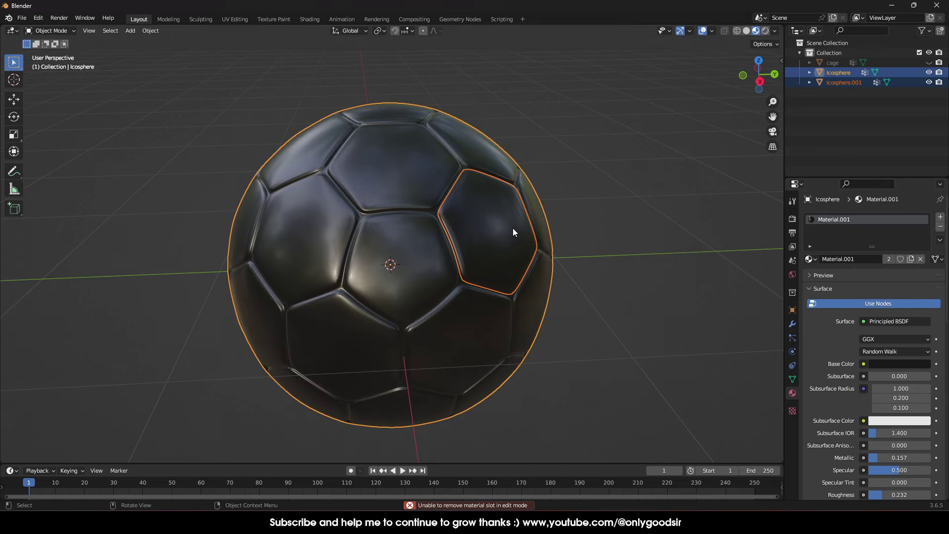
click(512, 236)
click(940, 228)
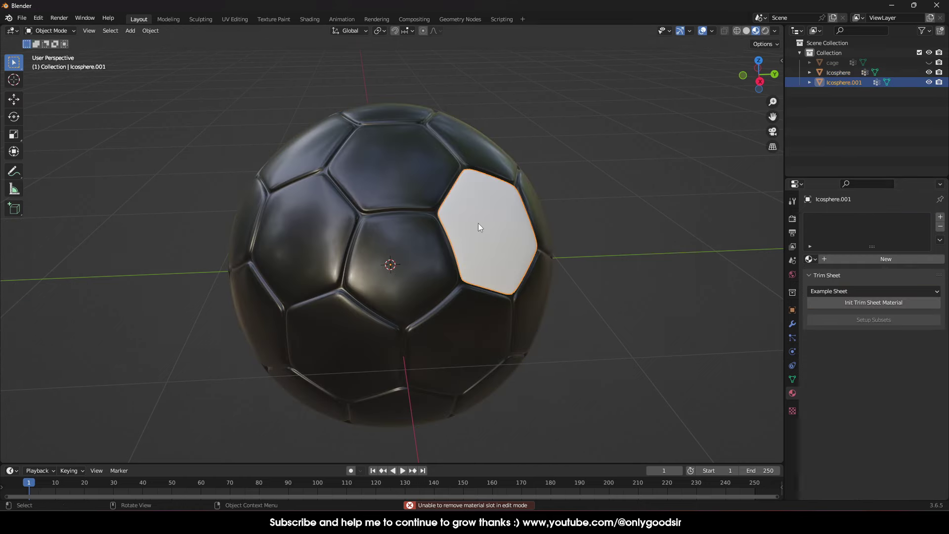
Create a new material for the separated panel with a crimson red base color and roughness 0, then deselect the panel
click(846, 261)
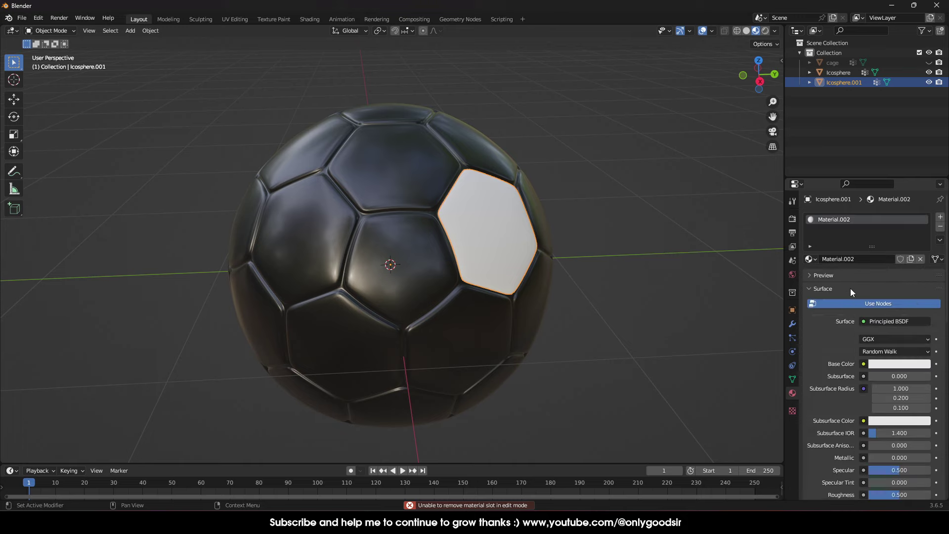
click(895, 364)
mouse_move(880, 261)
mouse_down()
mouse_move(881, 287)
mouse_move(871, 284)
mouse_move(882, 288)
mouse_up()
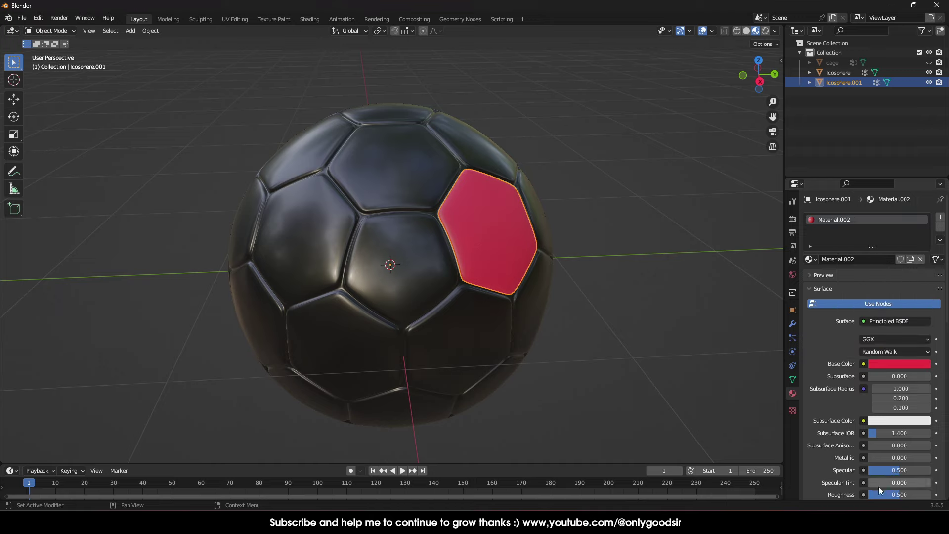
drag(897, 495, 876, 495)
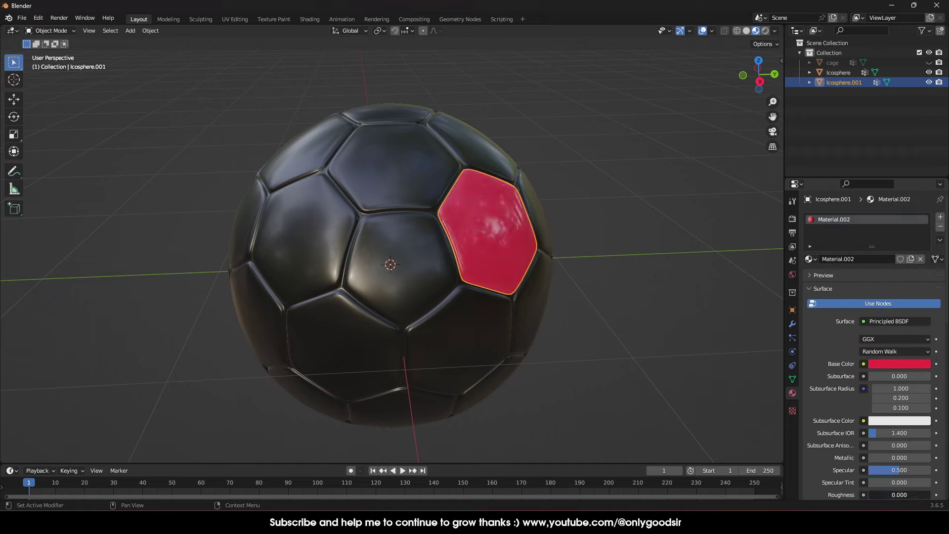
click(619, 287)
Select the main black ball object and enter Edit Mode on it
middle_drag(618, 288, 561, 257)
scroll(453, 287, up, 2)
scroll(484, 265, up, 4)
scroll(485, 265, down, 3)
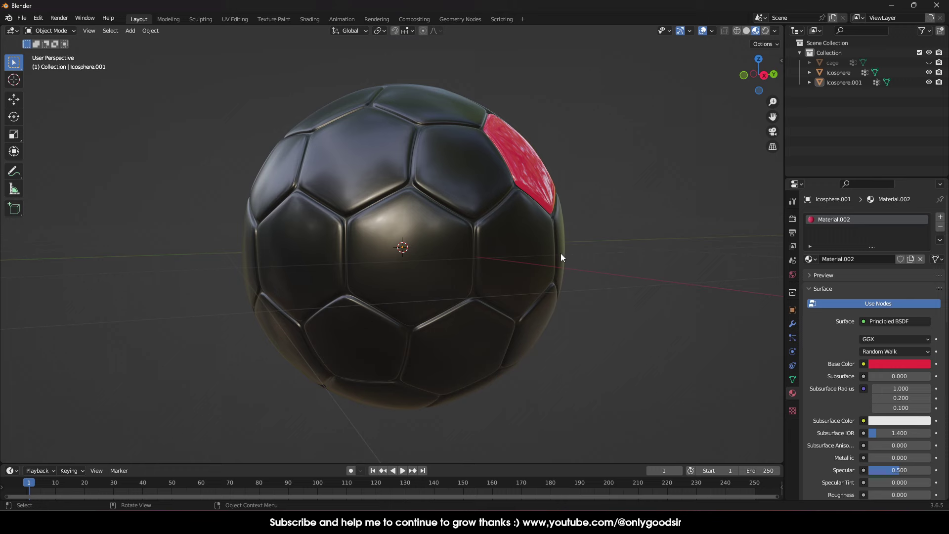
middle_drag(548, 154, 475, 262)
click(465, 267)
key(Tab)
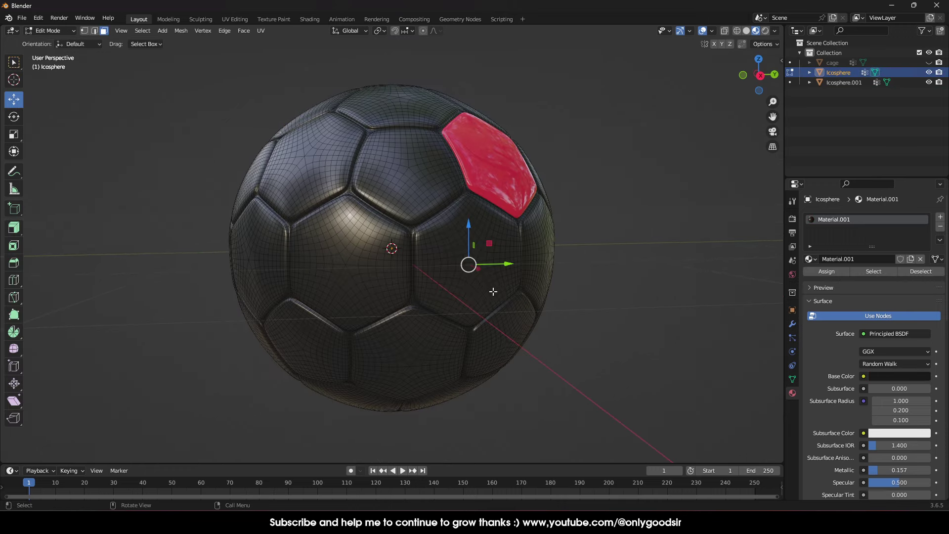
Select the hexagon panel just below the red one by growing from its center faces to the seam, and separate it into its own object
middle_drag(461, 294, 476, 262)
scroll(494, 228, up, 3)
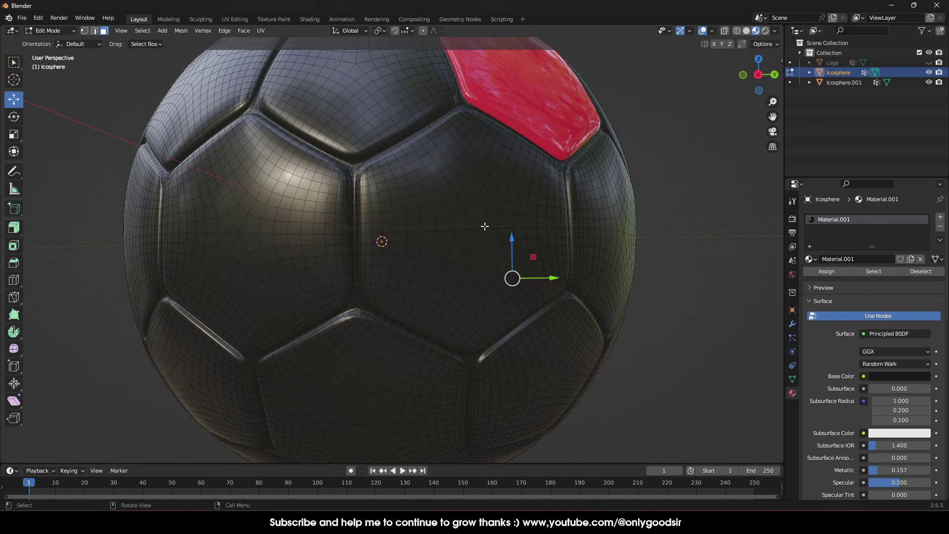
click(484, 225)
ctrl+click(478, 221)
ctrl+click(466, 236)
ctrl+click(482, 244)
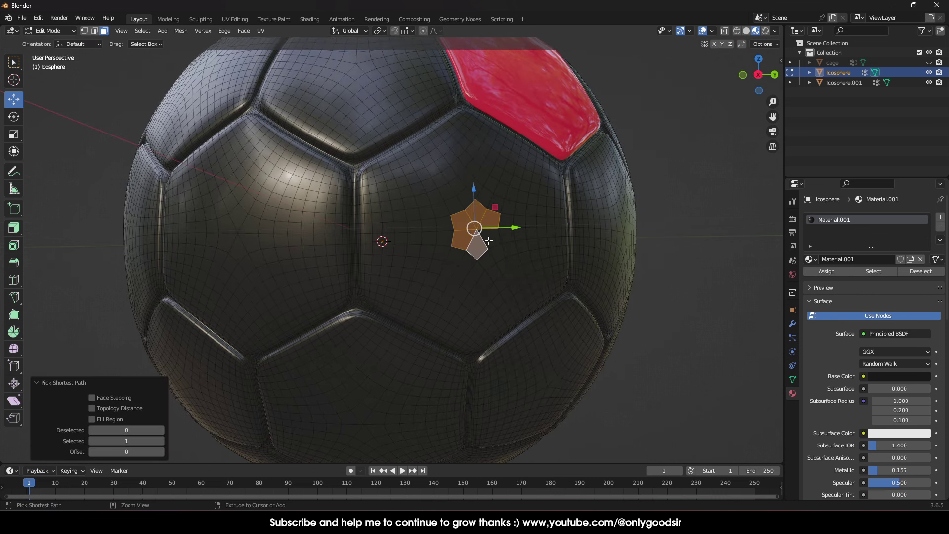
key(ctrl+KP_Add)
key(ctrl+KP_Add)
key(ctrl+KP_Add)
key(ctrl+KP_Add)
key(ctrl+KP_Add)
key(ctrl+KP_Add)
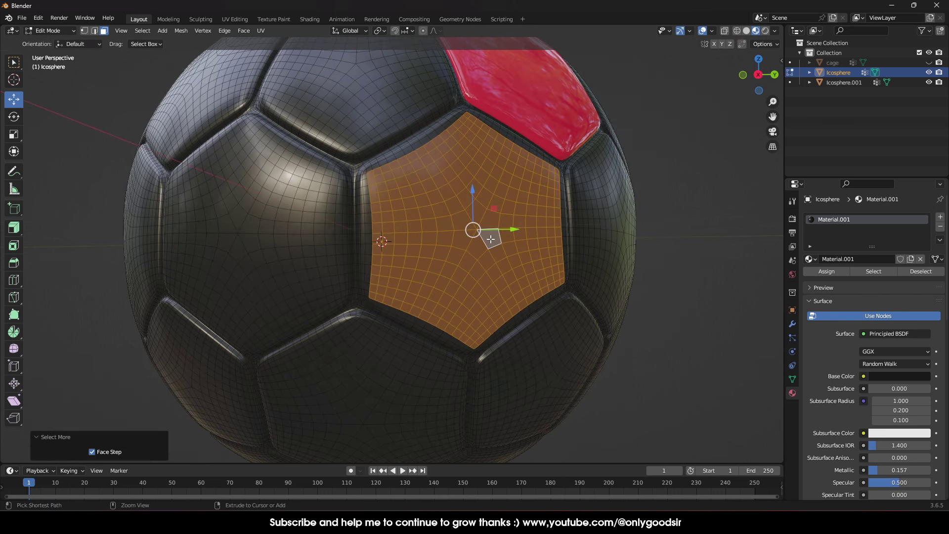
key(ctrl+KP_Add)
key(ctrl+KP_Add)
key(ctrl+KP_Add)
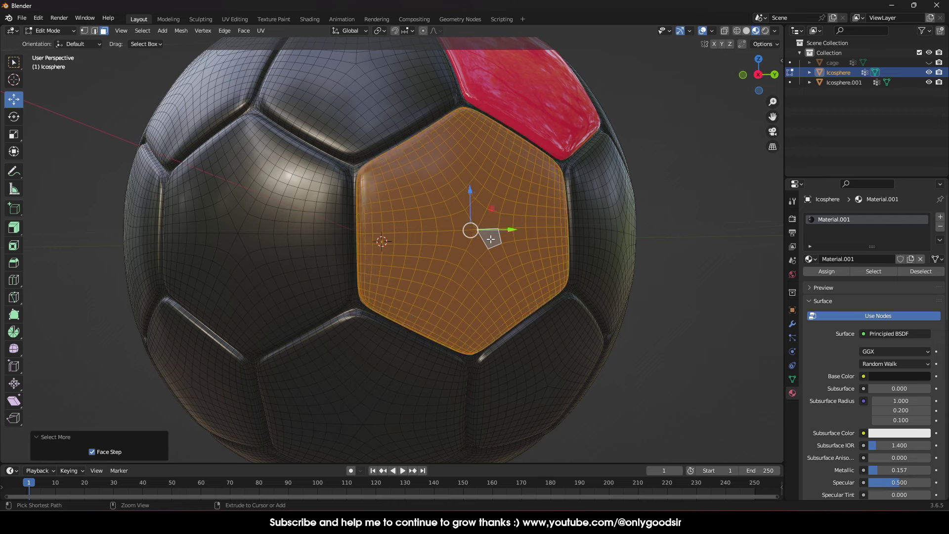
key(ctrl+KP_Add)
key(ctrl+KP_Subtract)
right_click(473, 239)
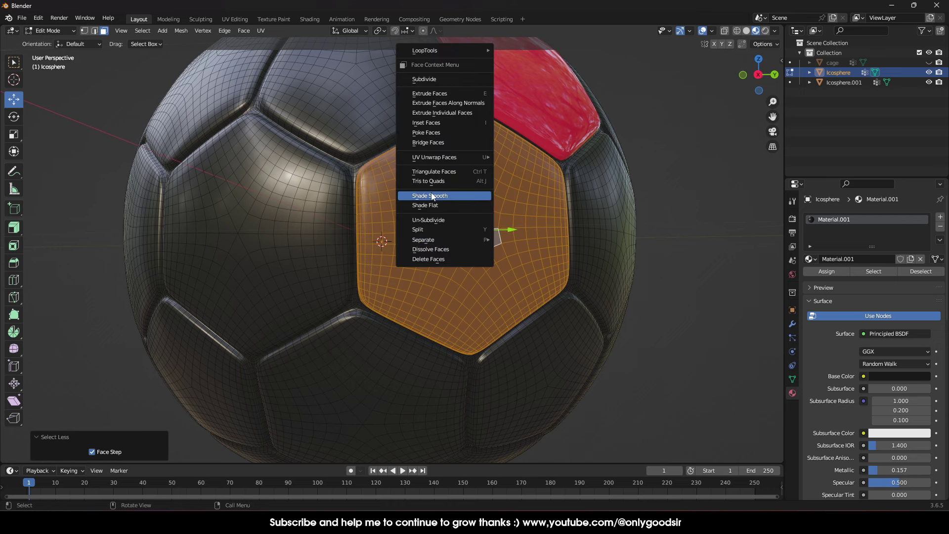
mouse_move(440, 239)
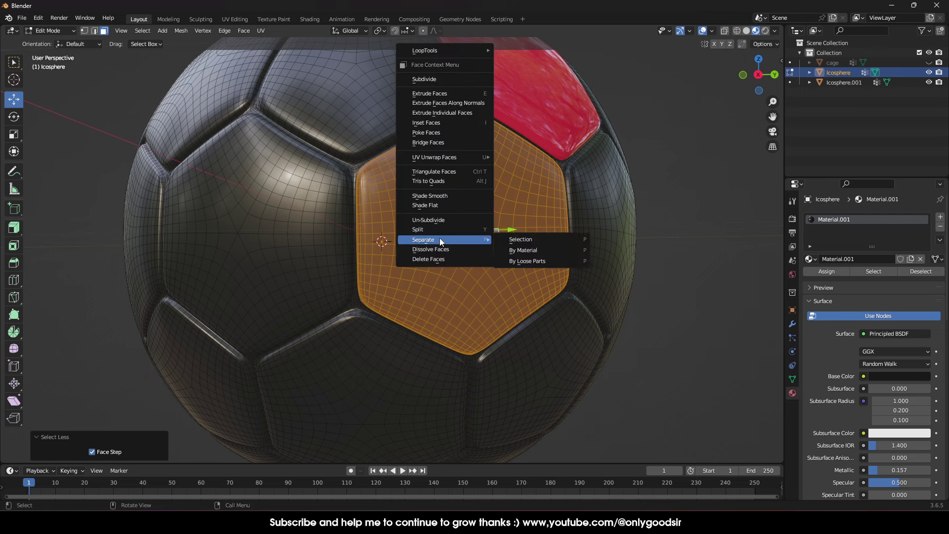
click(520, 239)
Select the neighboring hexagon panel that also borders the red one, growing from its center faces to the seam, and separate it as another object
middle_drag(520, 239, 470, 253)
click(470, 254)
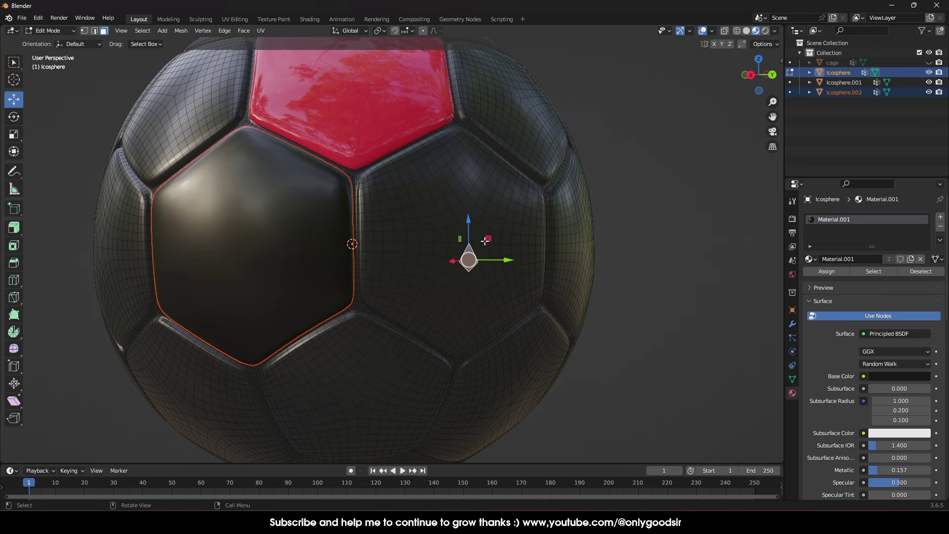
ctrl+click(483, 247)
ctrl+click(489, 230)
ctrl+click(458, 240)
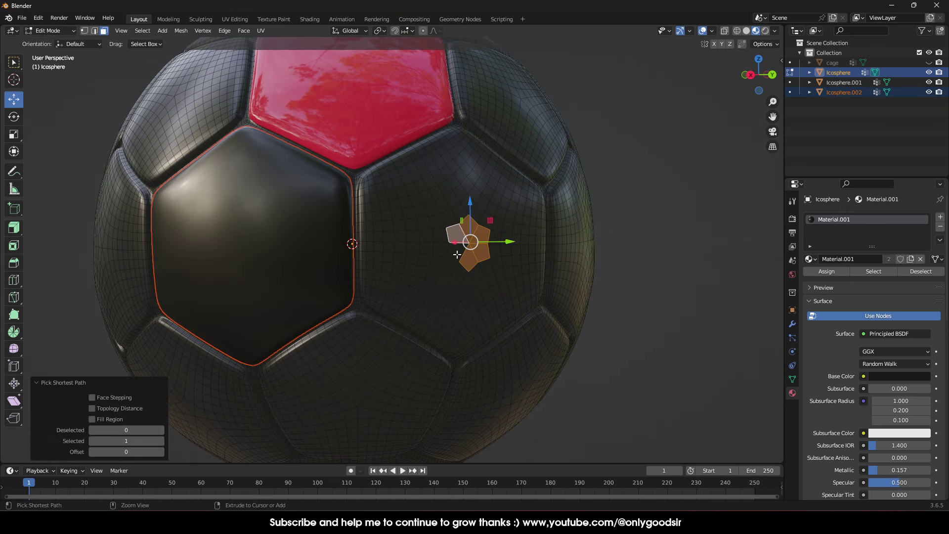
ctrl+click(474, 254)
key(ctrl+KP_Add)
key(ctrl+KP_Add)
key(ctrl+KP_Add)
key(ctrl+KP_Add)
key(ctrl+KP_Add)
key(ctrl+KP_Add)
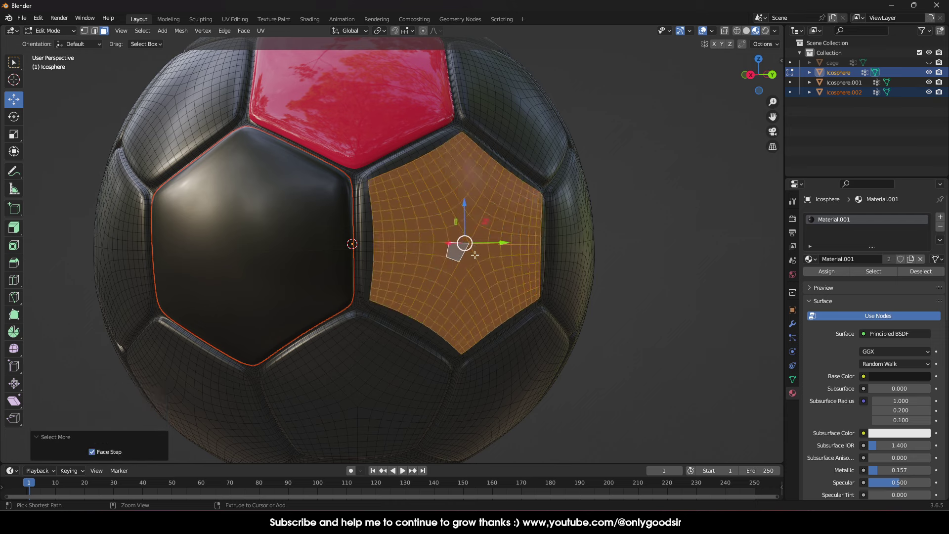
key(ctrl+KP_Add)
key(ctrl+KP_Add)
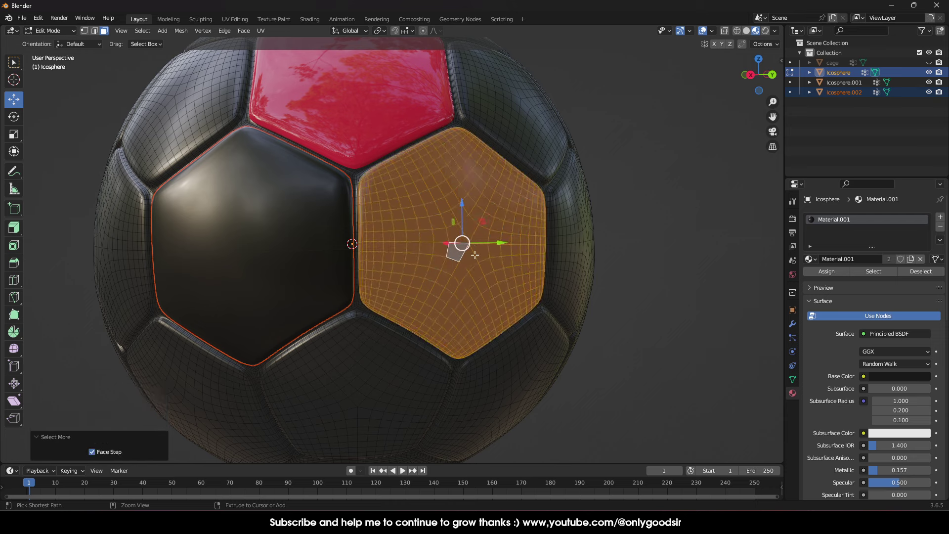
key(ctrl+KP_Add)
key(ctrl+KP_Add)
key(ctrl+KP_Subtract)
right_click(473, 238)
mouse_move(455, 237)
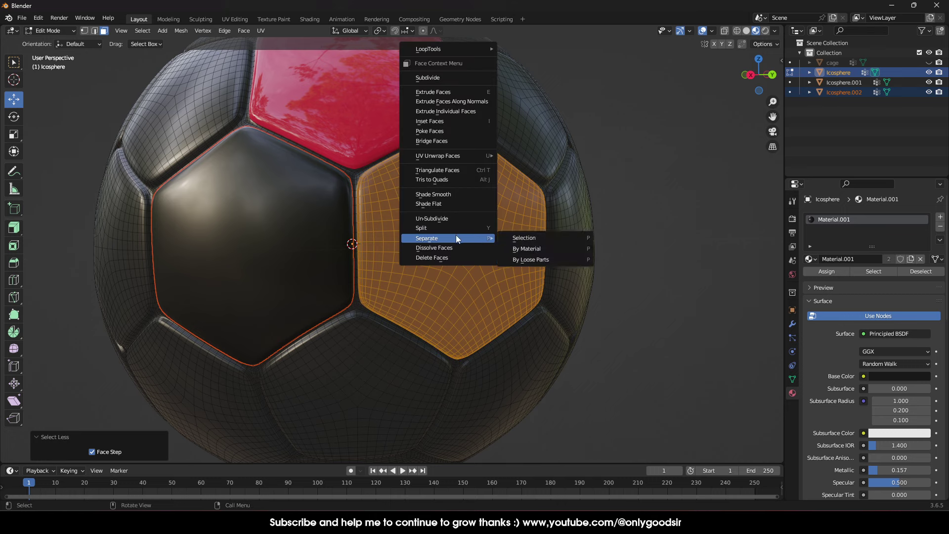
click(547, 238)
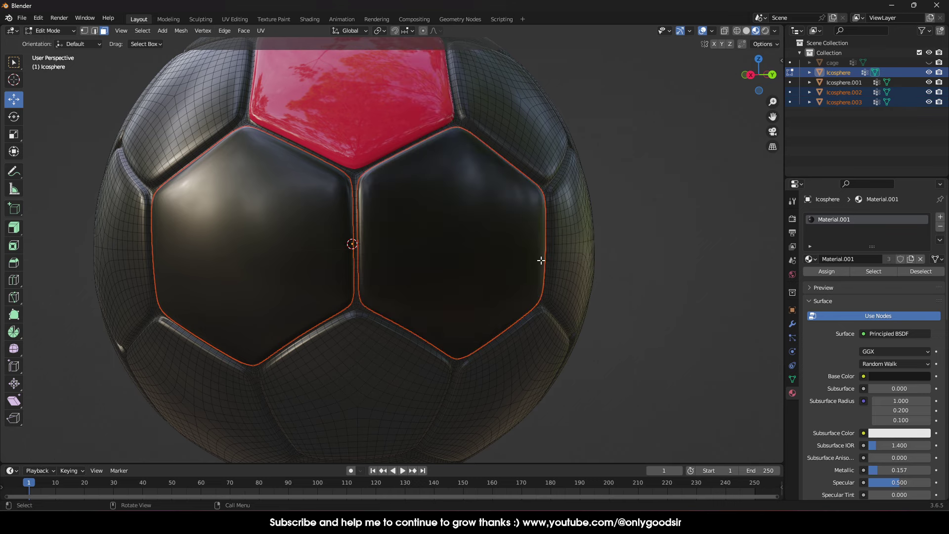
Select the pentagon panel bordering the red one by growing from its center face to the seam, and separate it into its own object
middle_drag(541, 260, 444, 231)
click(457, 252)
scroll(449, 243, up, 2)
scroll(392, 299, up, 2)
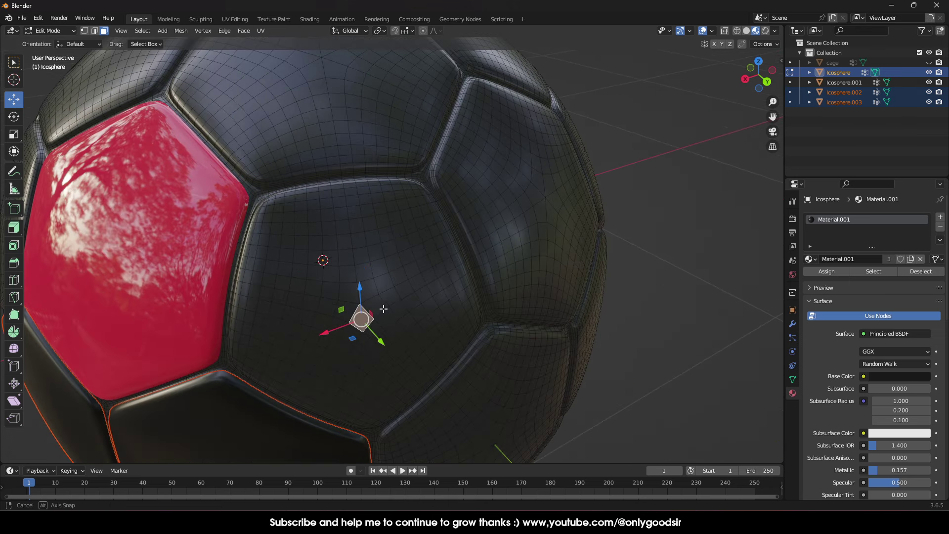
middle_drag(383, 309, 402, 282)
ctrl+middle_drag(436, 219, 433, 250)
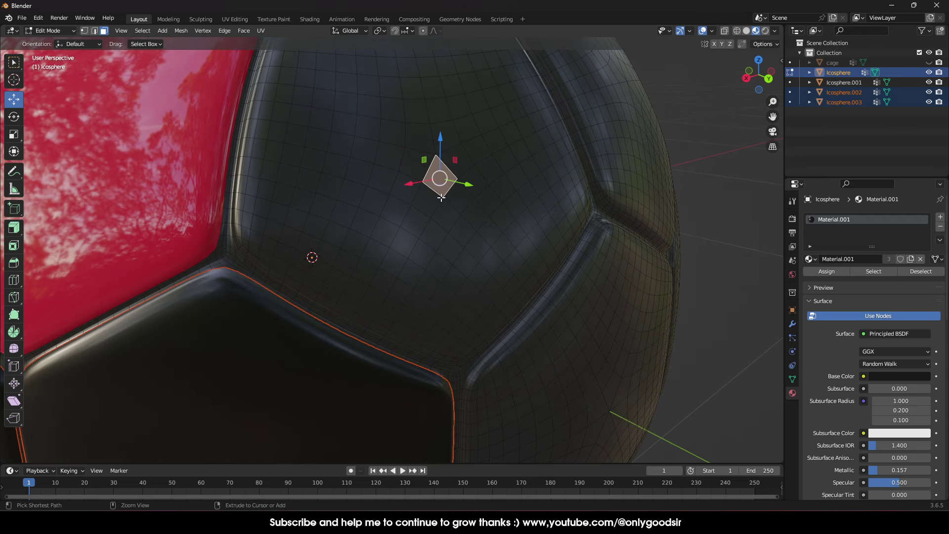
key(ctrl+KP_Add)
key(ctrl+KP_Add)
key(ctrl+KP_Add)
key(ctrl+KP_Add)
key(ctrl+KP_Add)
key(ctrl+KP_Add)
key(ctrl+KP_Add)
key(ctrl+KP_Add)
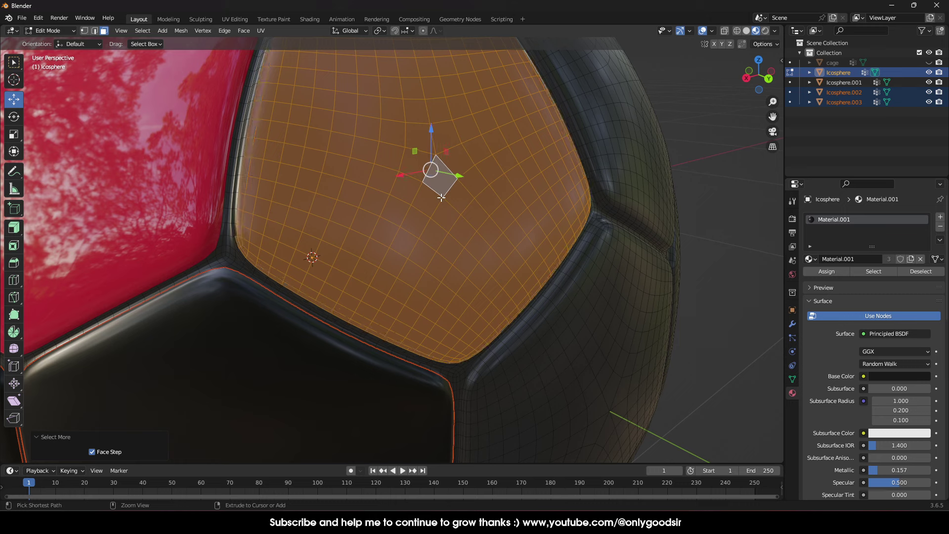
key(ctrl+KP_Add)
key(ctrl+KP_Add)
key(ctrl+KP_Add)
key(ctrl+KP_Subtract)
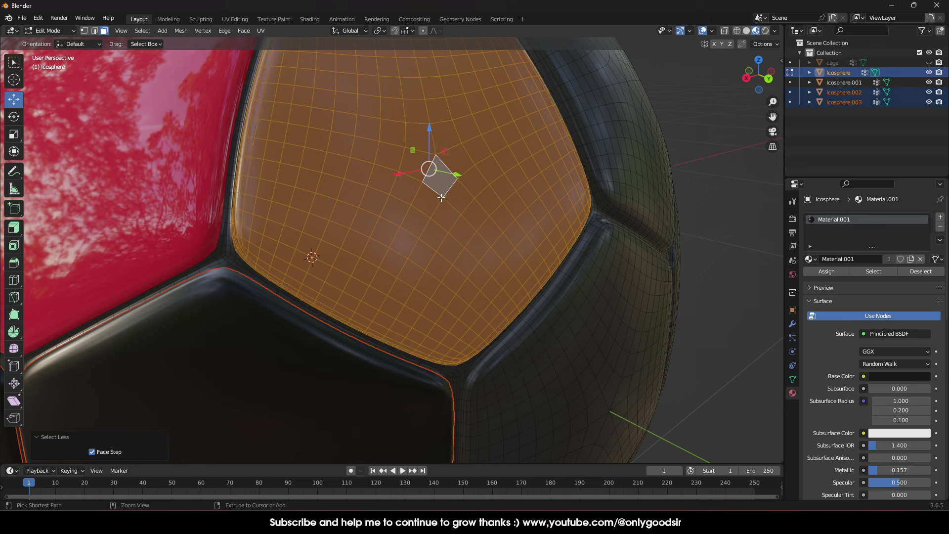
key(ctrl+KP_Subtract)
key(ctrl+KP_Subtract)
key(ctrl+KP_Subtract)
key(ctrl+KP_Subtract)
key(ctrl+KP_Subtract)
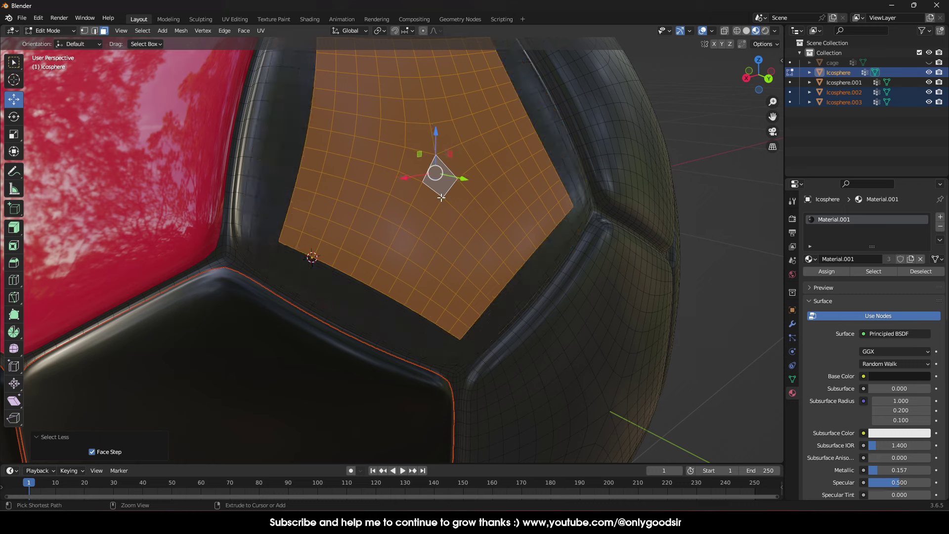
key(ctrl+KP_Add)
key(ctrl+KP_Add)
key(ctrl+KP_Add)
key(ctrl+KP_Add)
key(ctrl+KP_Add)
key(ctrl+KP_Add)
key(ctrl+KP_Add)
key(ctrl+KP_Add)
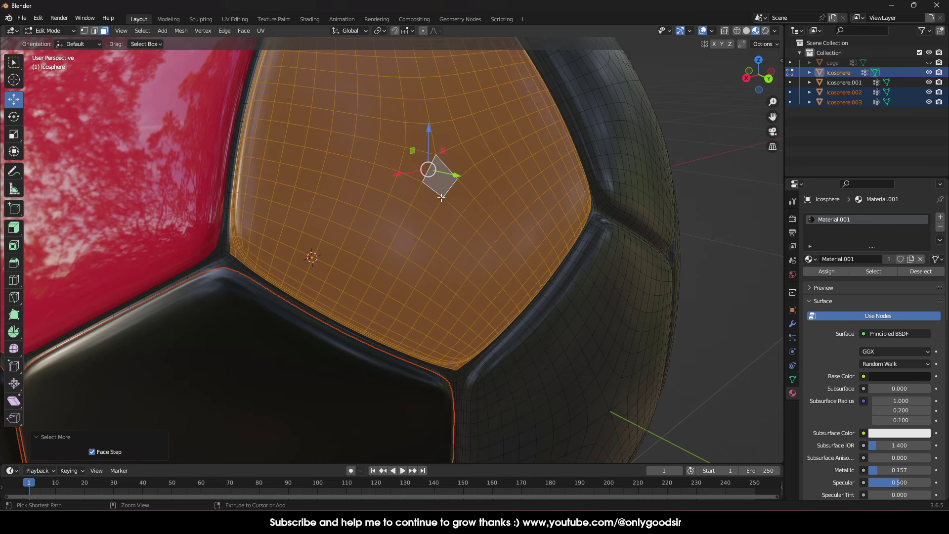
key(ctrl+KP_Subtract)
key(ctrl+KP_Subtract)
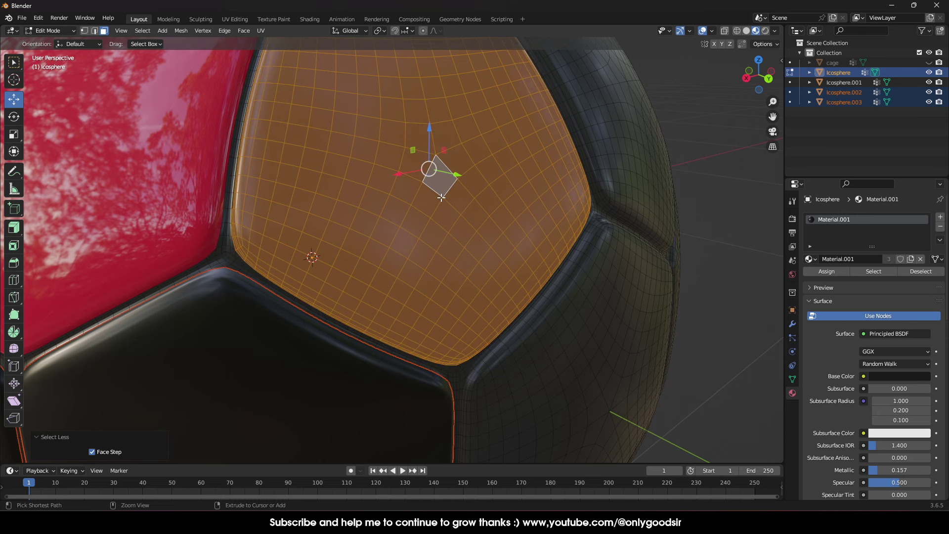
scroll(450, 216, down, 6)
middle_drag(449, 216, 469, 233)
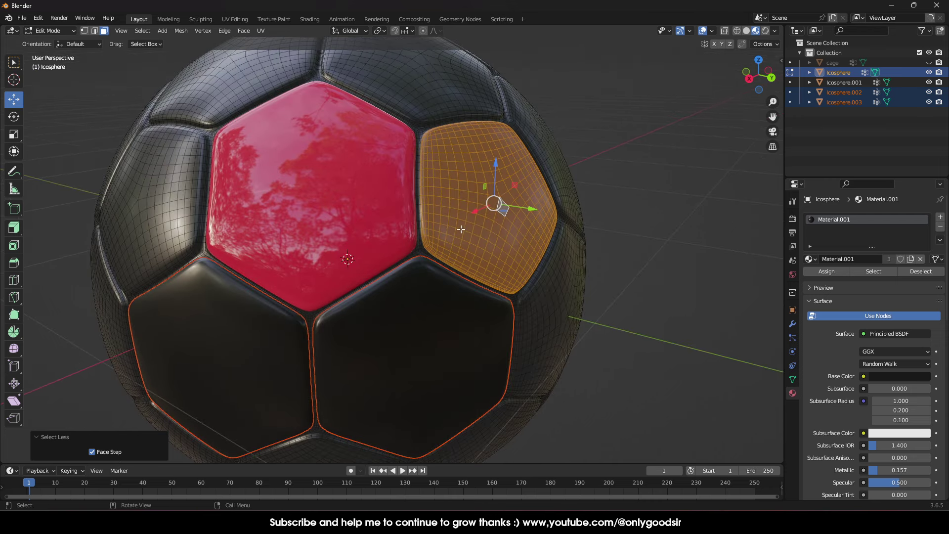
right_click(473, 237)
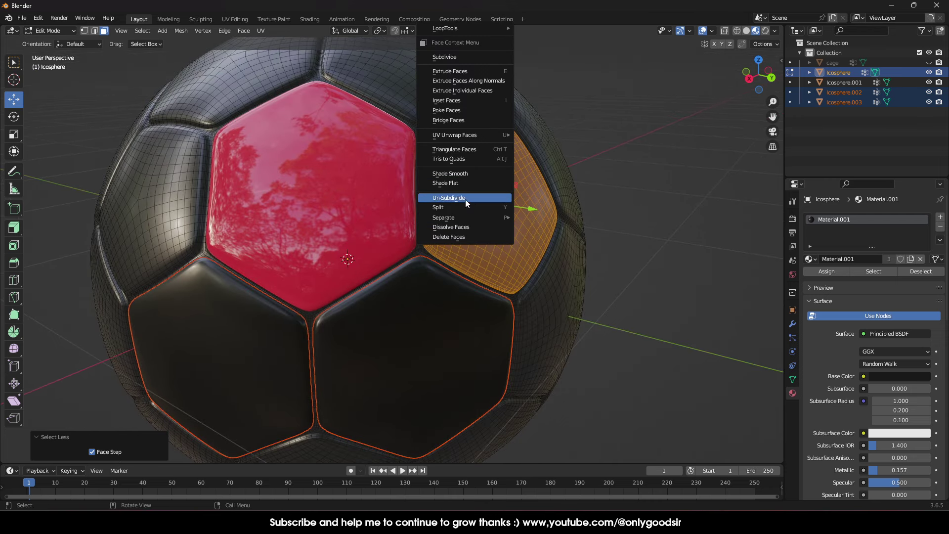
mouse_move(463, 218)
click(533, 216)
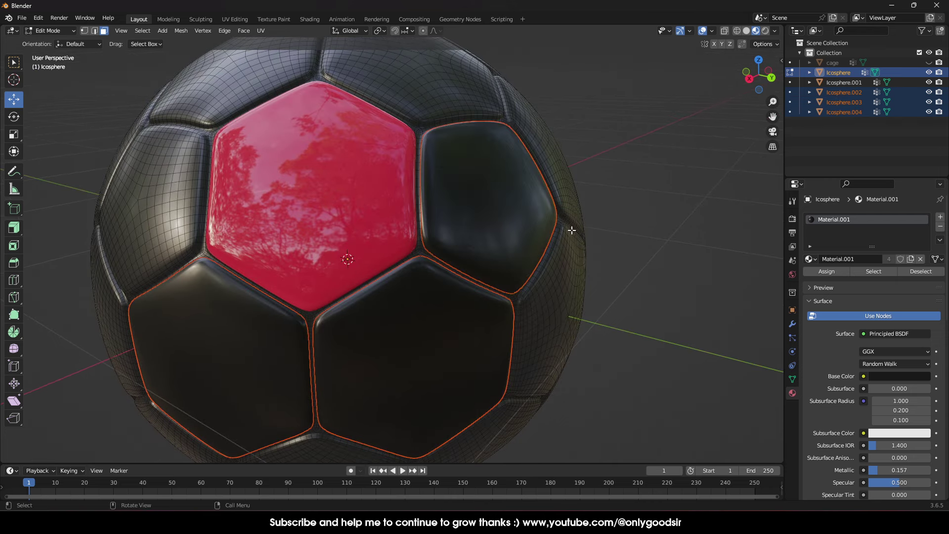
Select the hexagon panel that borders both the red panel and the separated pentagon, growing from its center faces to the seam, and separate it
middle_drag(571, 229, 481, 246)
scroll(362, 248, up, 3)
scroll(446, 221, up, 2)
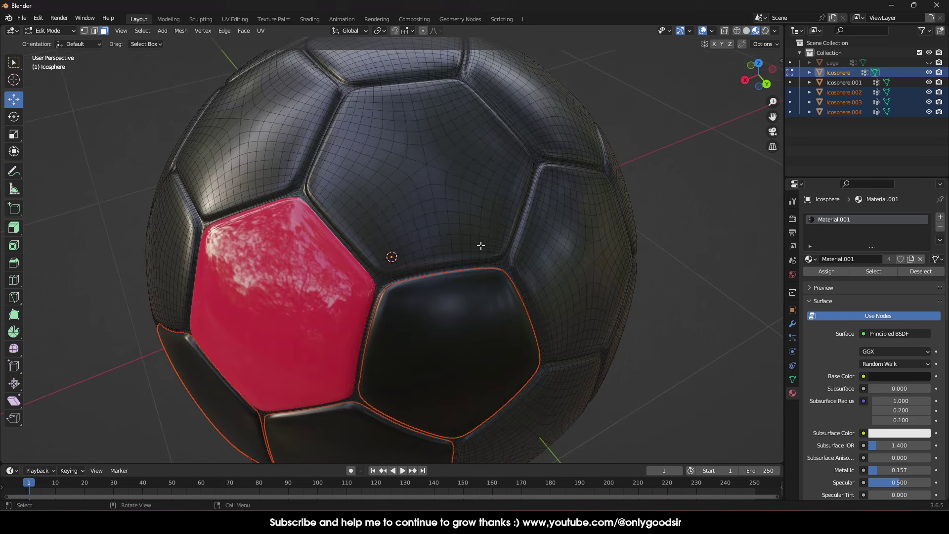
click(420, 179)
shift+click(405, 167)
shift+click(411, 152)
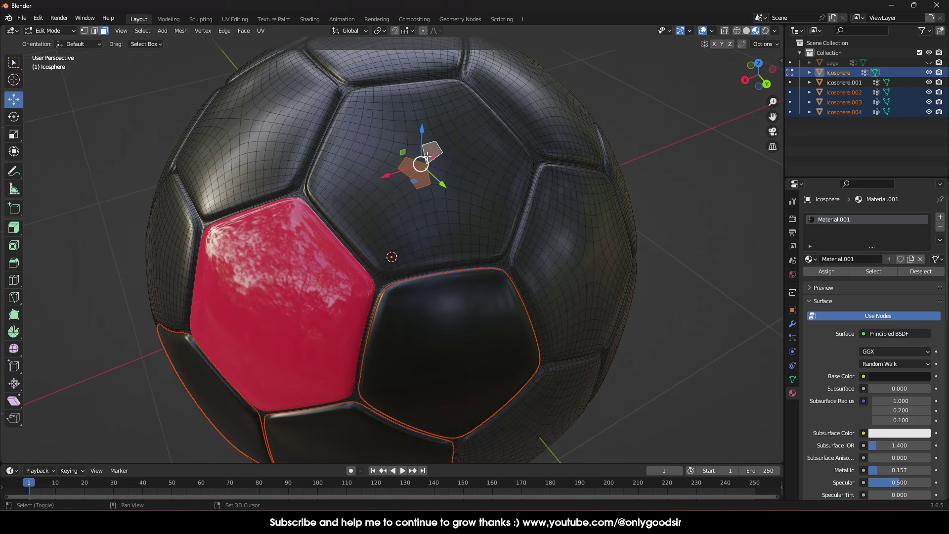
shift+click(426, 164)
shift+click(442, 154)
shift+click(437, 180)
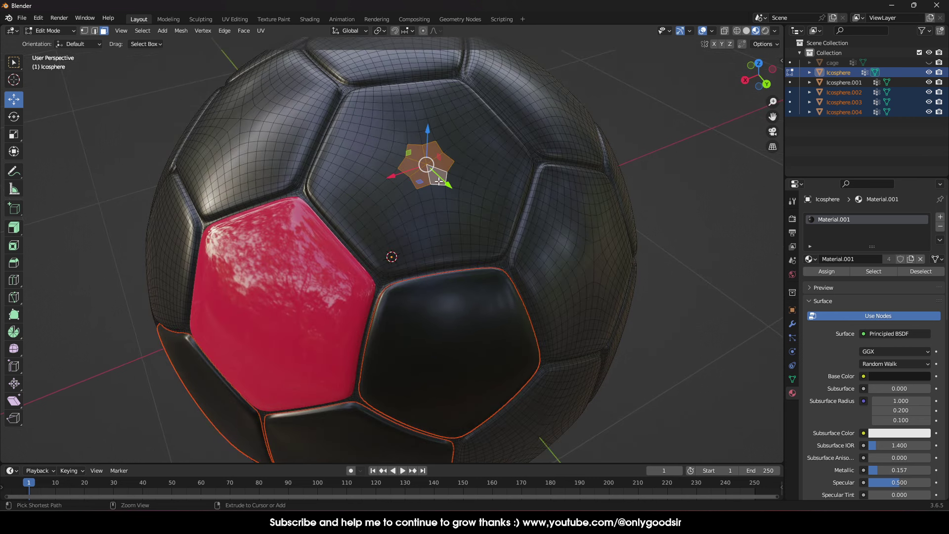
key(ctrl+KP_Add)
key(ctrl+KP_Add)
key(ctrl+KP_Add)
key(ctrl+KP_Add)
key(ctrl+KP_Add)
key(ctrl+KP_Add)
key(ctrl+KP_Add)
key(ctrl+KP_Add)
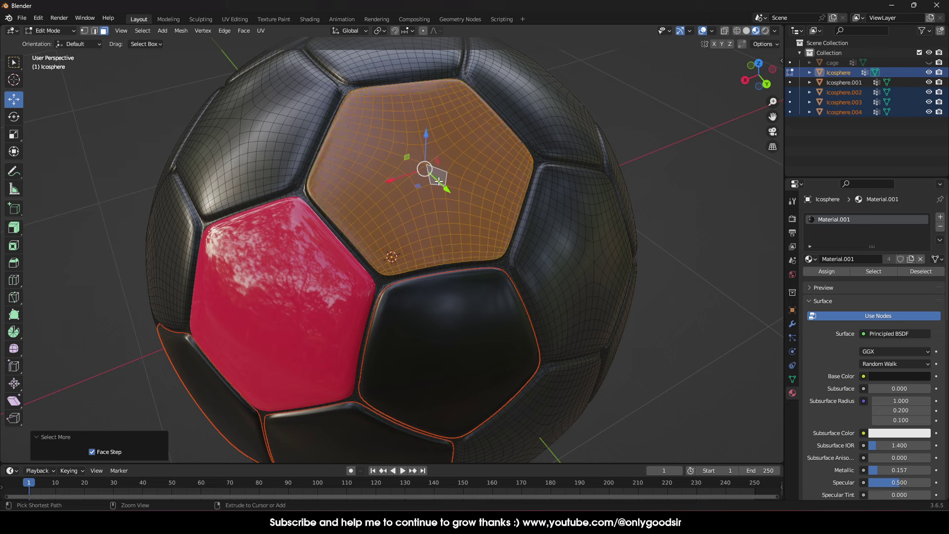
key(ctrl+KP_Add)
key(ctrl+KP_Add)
key(ctrl+KP_Add)
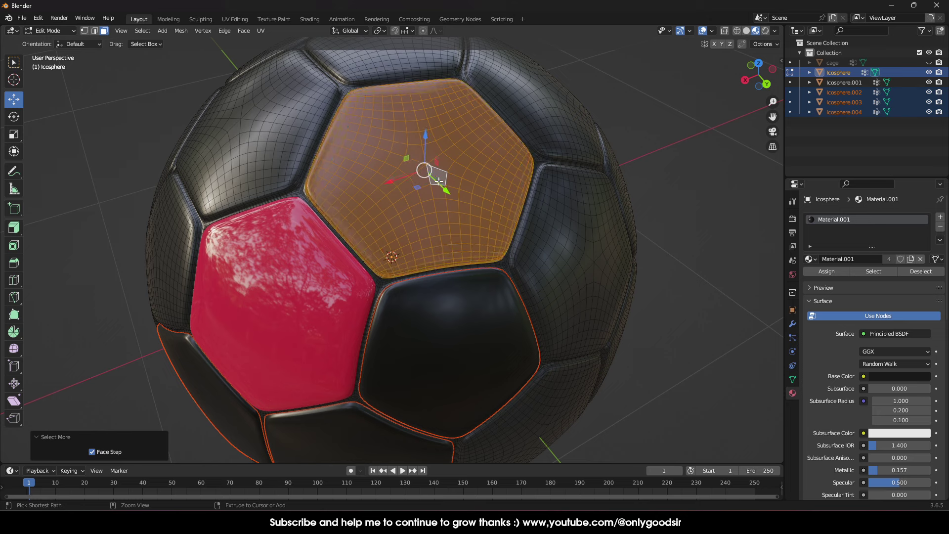
key(ctrl+KP_Subtract)
key(ctrl+KP_Add)
key(ctrl+KP_Add)
key(ctrl+KP_Subtract)
key(ctrl+KP_Subtract)
key(ctrl+KP_Add)
right_click(437, 171)
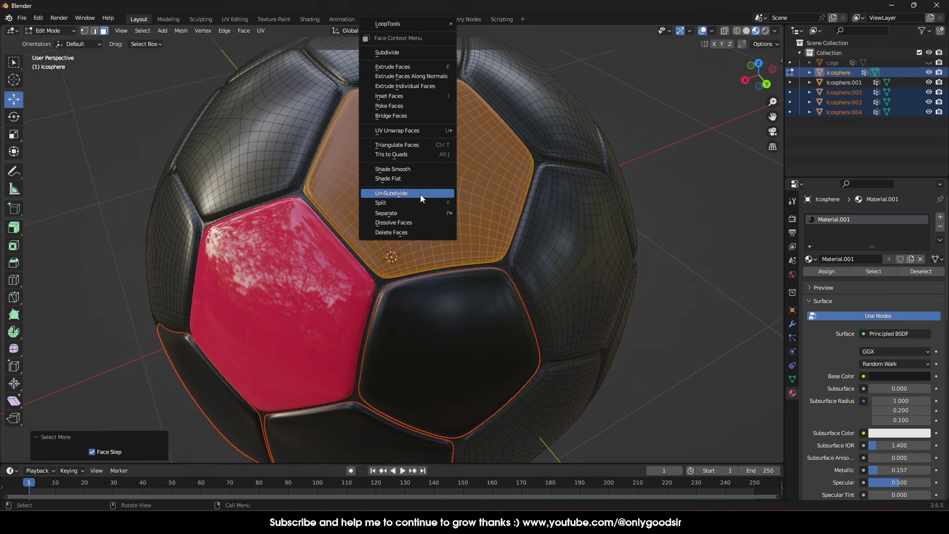
mouse_move(420, 213)
click(499, 213)
Select a hexagon panel on the far side of the ball by growing from its center faces to the seam, and separate it
middle_drag(385, 237, 445, 233)
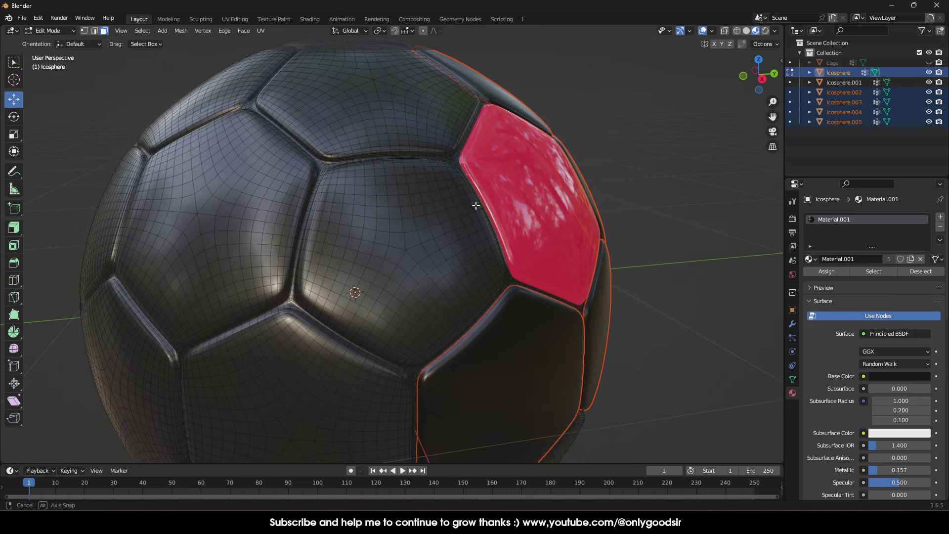
scroll(445, 233, down, 5)
middle_drag(425, 277, 335, 282)
scroll(332, 276, up, 3)
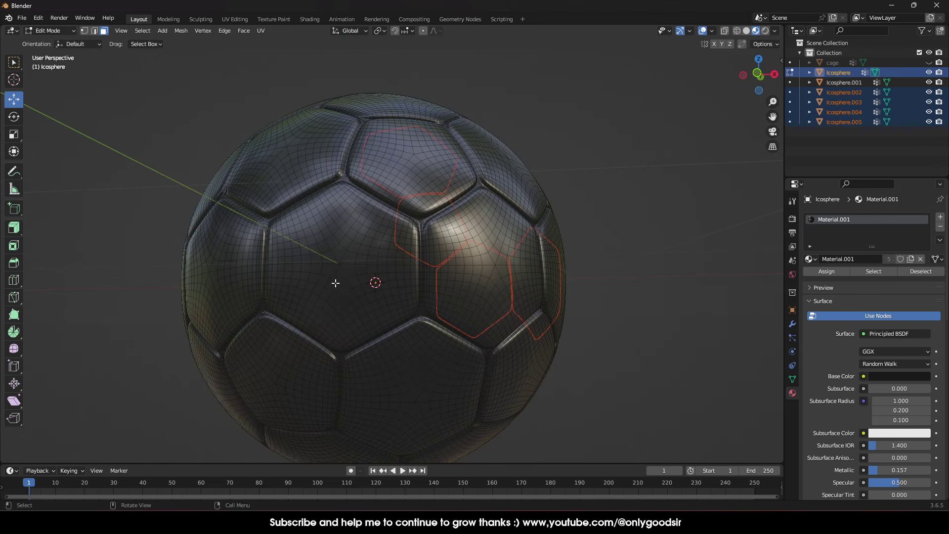
ctrl+click(337, 271)
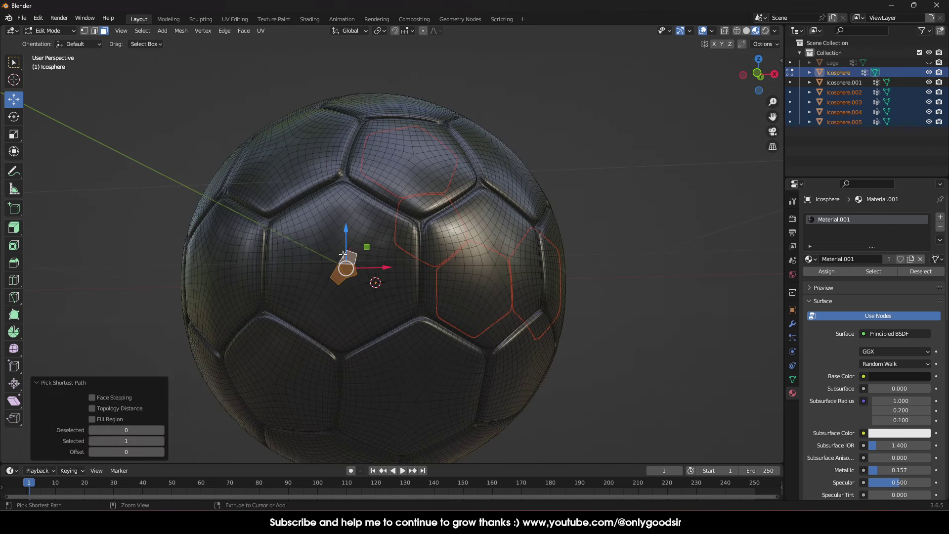
ctrl+click(328, 269)
key(ctrl+KP_Add)
key(ctrl+KP_Add)
key(ctrl+KP_Add)
key(ctrl+KP_Add)
key(ctrl+KP_Add)
key(ctrl+KP_Add)
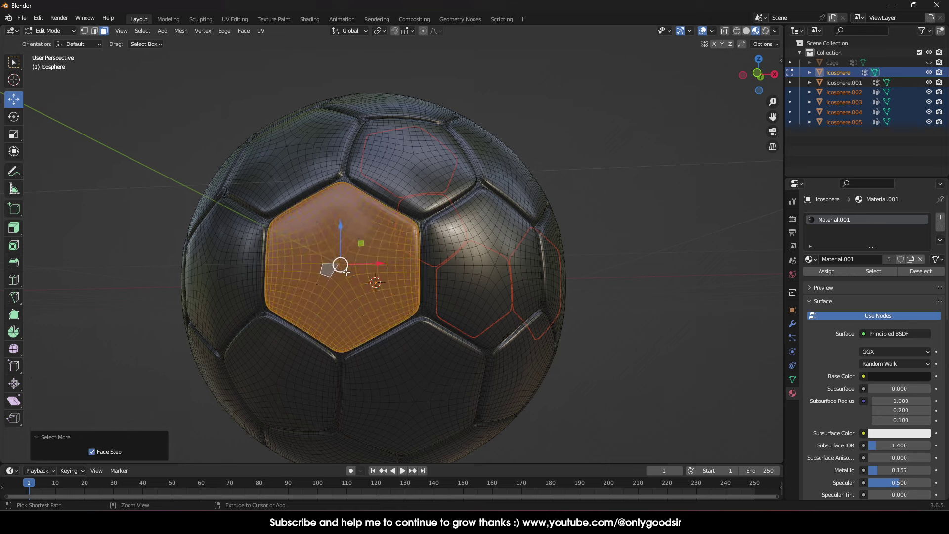
key(ctrl+KP_Subtract)
right_click(346, 272)
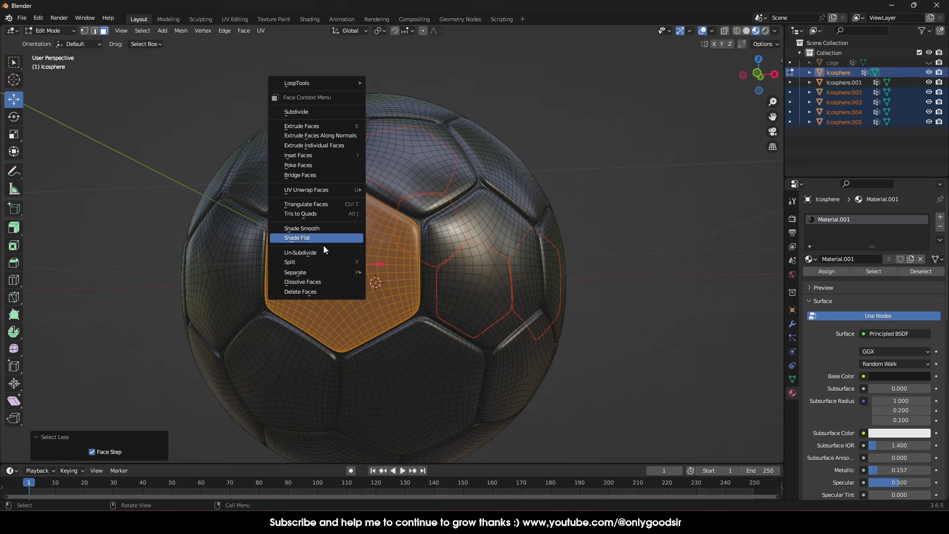
mouse_move(328, 271)
click(389, 272)
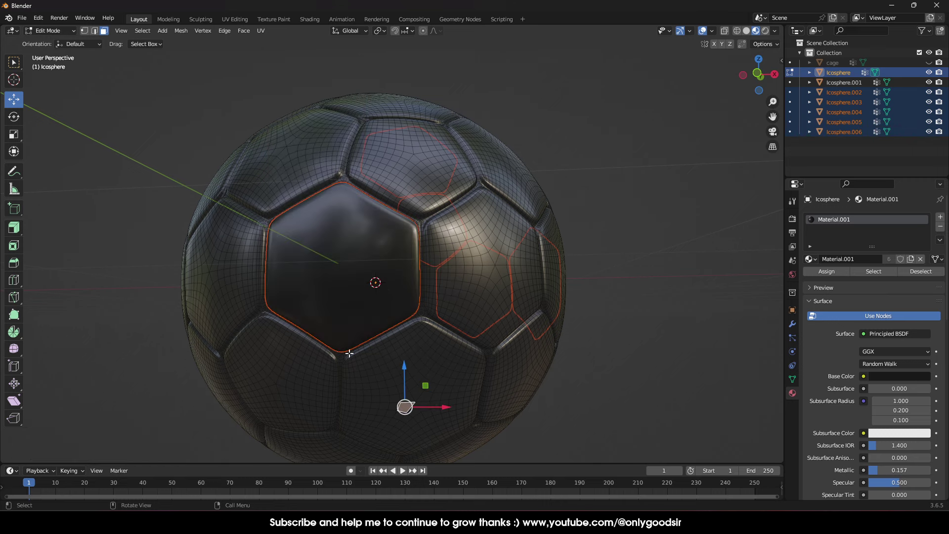
Select the pentagon panel adjoining the far-side separated hexagon, growing from its center faces to the seam, and separate it as another object
middle_drag(349, 353, 449, 340)
click(443, 342)
scroll(444, 342, up, 2)
click(448, 340)
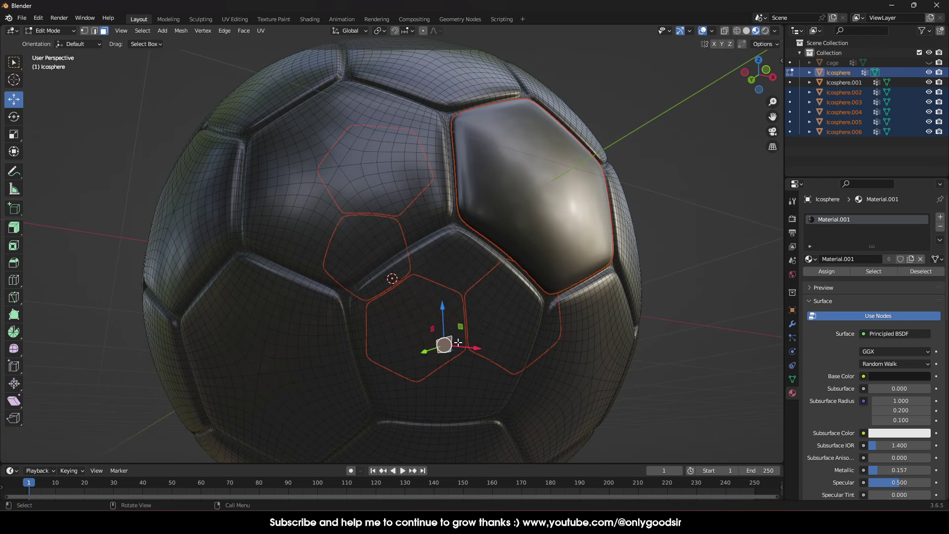
ctrl+click(446, 333)
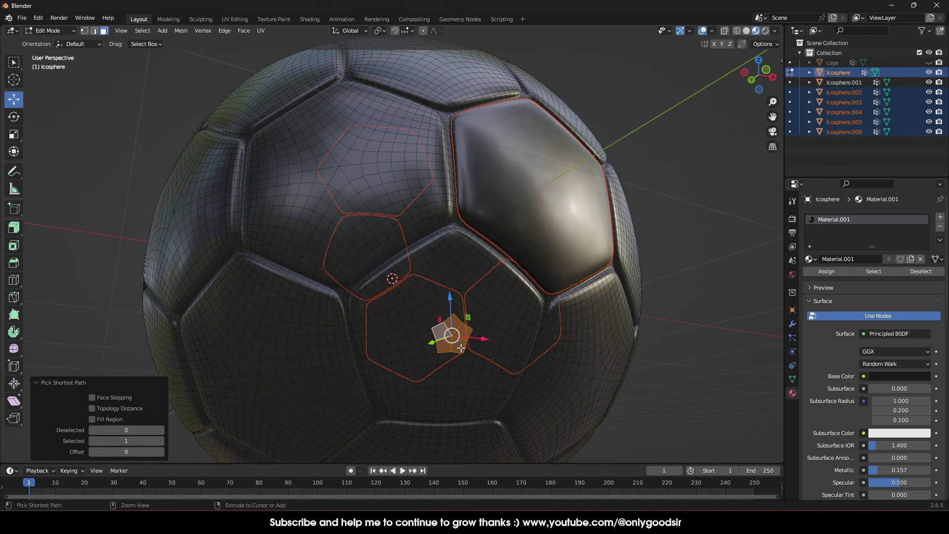
key(ctrl+KP_Add)
key(ctrl+KP_Add)
key(ctrl+KP_Add)
key(ctrl+KP_Add)
key(ctrl+KP_Add)
key(ctrl+KP_Add)
key(ctrl+KP_Add)
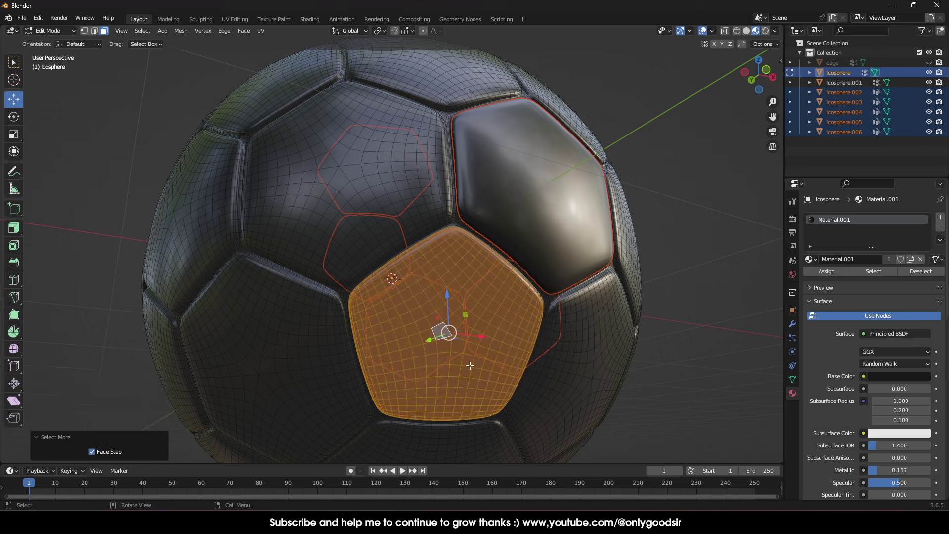
right_click(469, 365)
mouse_move(445, 359)
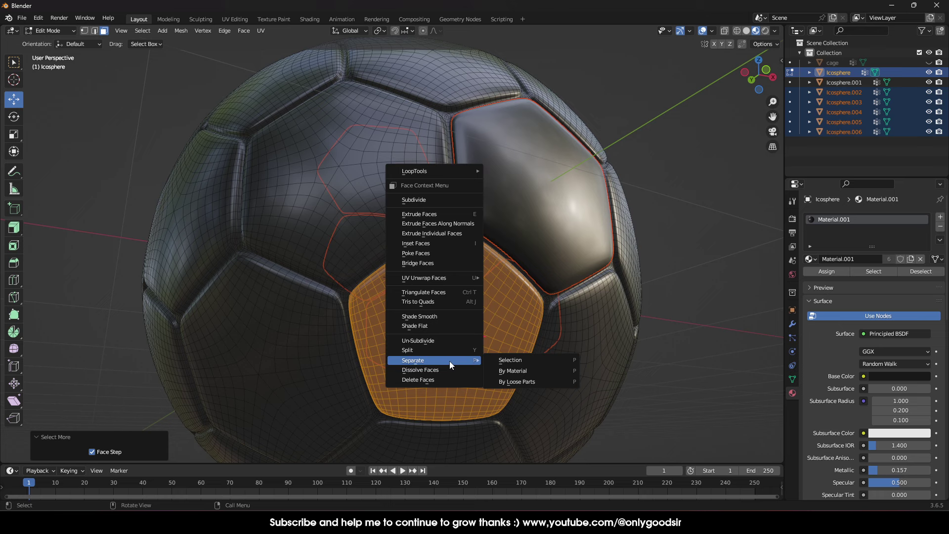
click(512, 361)
Return to Object Mode and deselect all the ball's objects
scroll(576, 313, down, 4)
middle_drag(576, 313, 450, 252)
scroll(450, 253, down, 3)
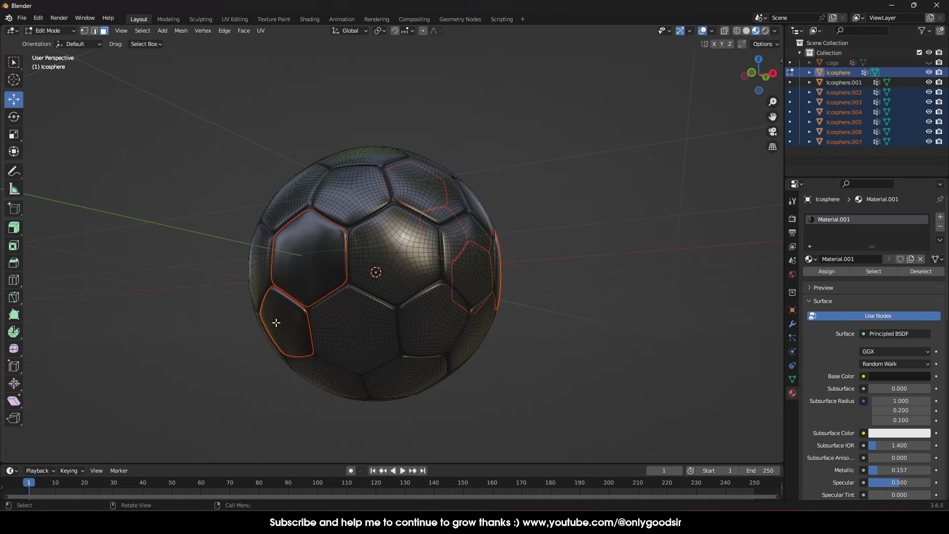
key(Tab)
key(Tab)
key(Tab)
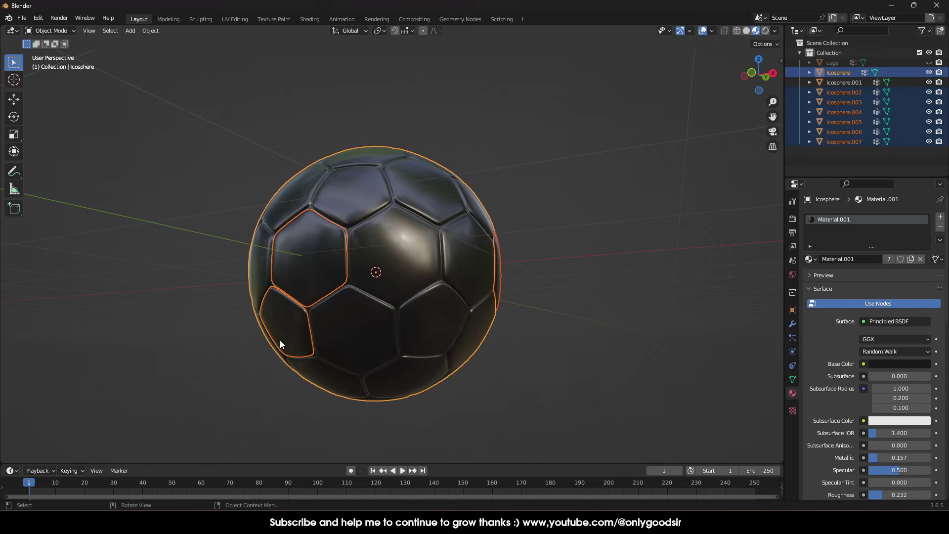
click(149, 325)
Assign the red Material.002 to the far-side separated pentagon panel and to the separated hexagon above it
click(288, 336)
middle_drag(288, 336, 331, 234)
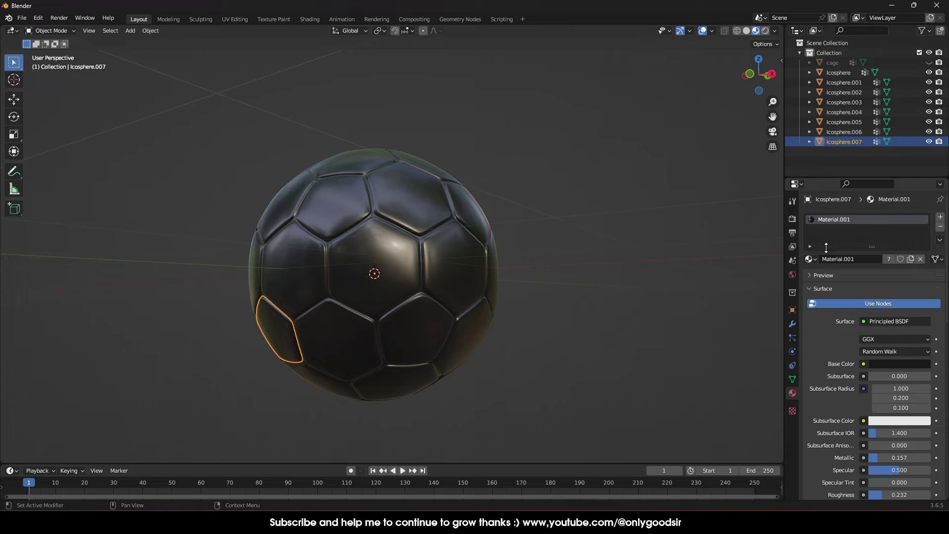
click(810, 259)
click(840, 295)
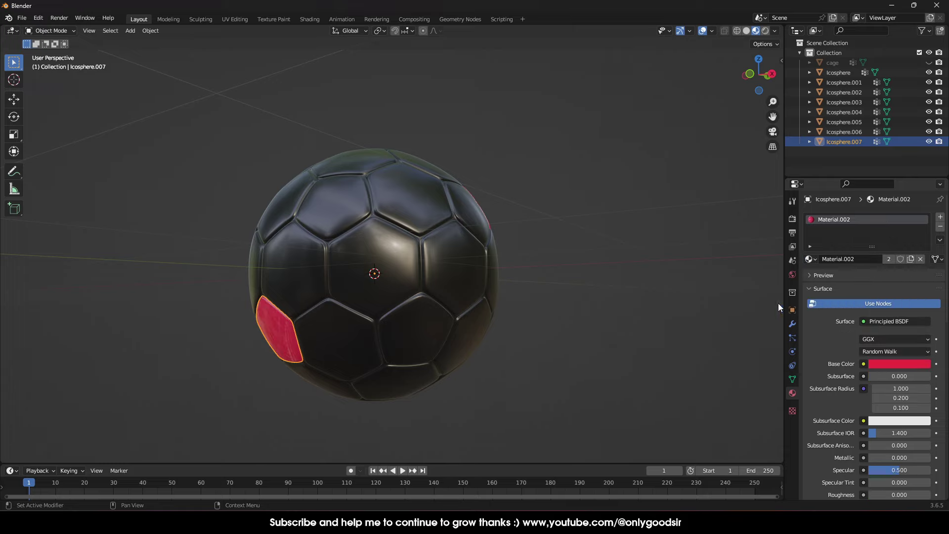
click(292, 266)
click(816, 259)
click(841, 294)
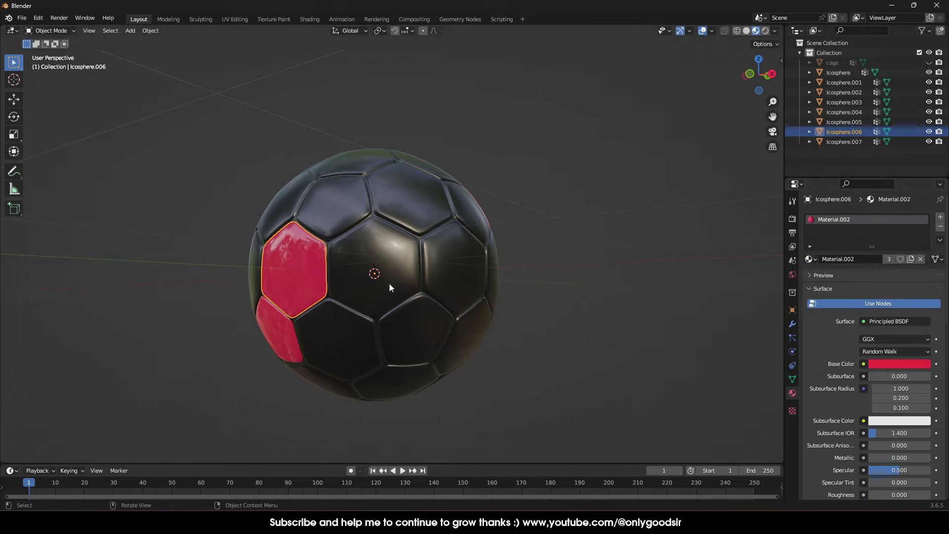
Assign Material.002 to the two separated hexagon panels below the original red panel, then select the main ball object
mouse_move(389, 283)
middle_down()
mouse_move(294, 274)
mouse_move(384, 259)
mouse_move(417, 302)
mouse_move(402, 296)
middle_up()
click(417, 301)
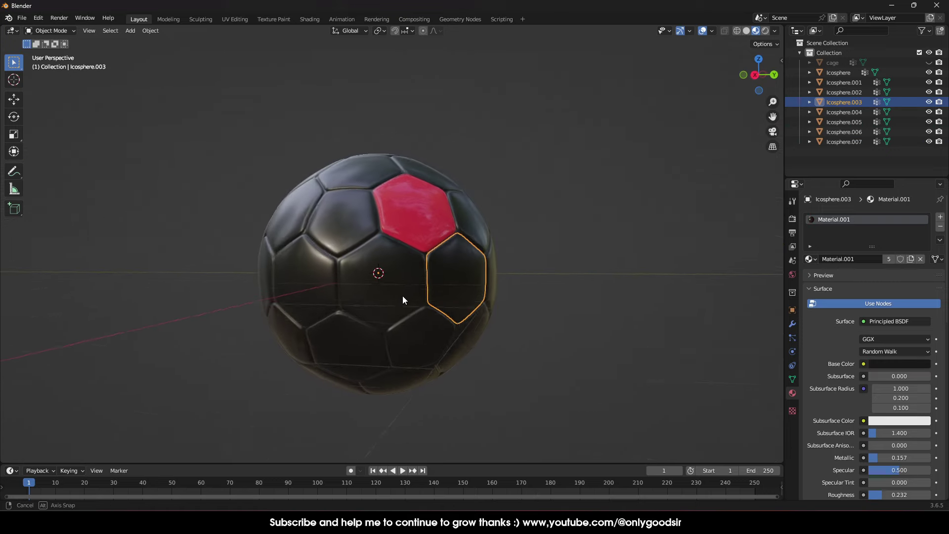
click(815, 259)
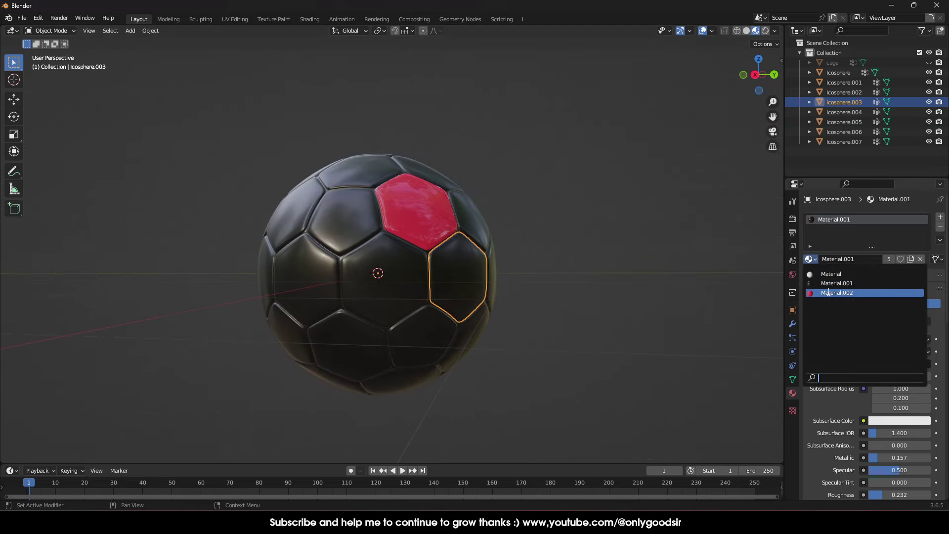
click(840, 295)
click(416, 285)
click(808, 258)
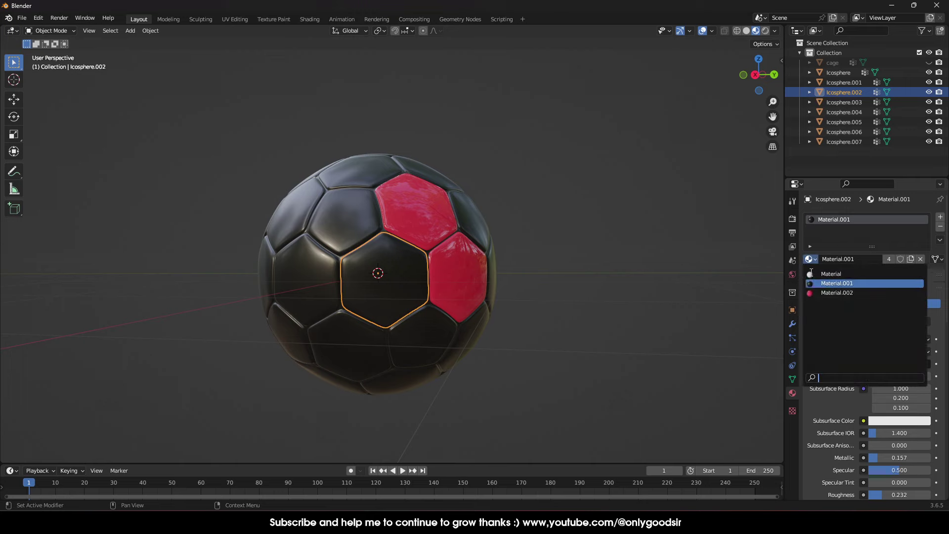
click(821, 294)
click(372, 334)
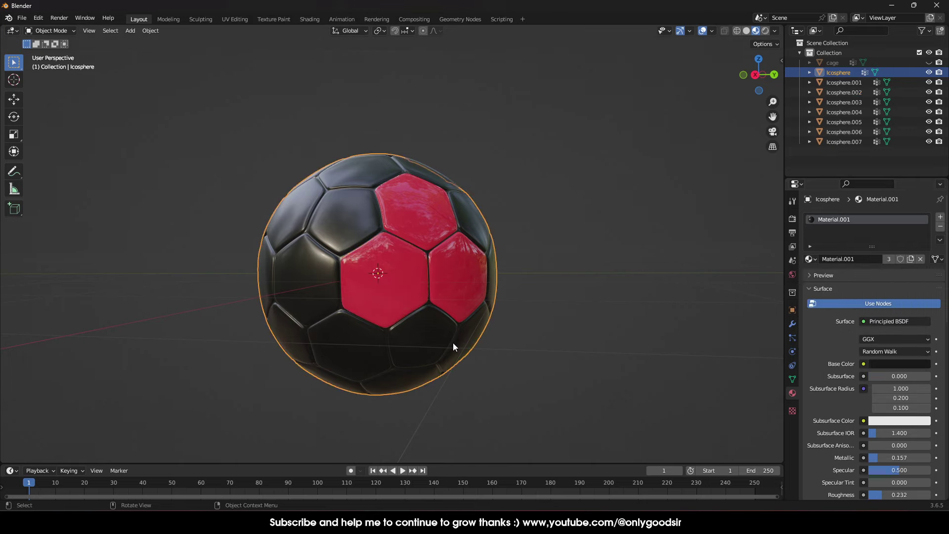
Assign the red Material.002 to the separated black pentagon panel adjoining the red hexagons
middle_drag(432, 337, 441, 296)
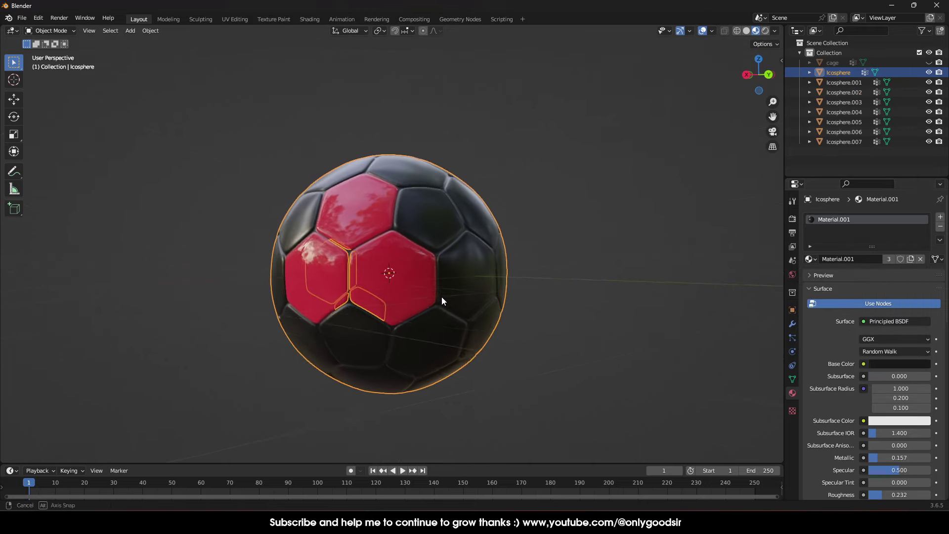
click(414, 221)
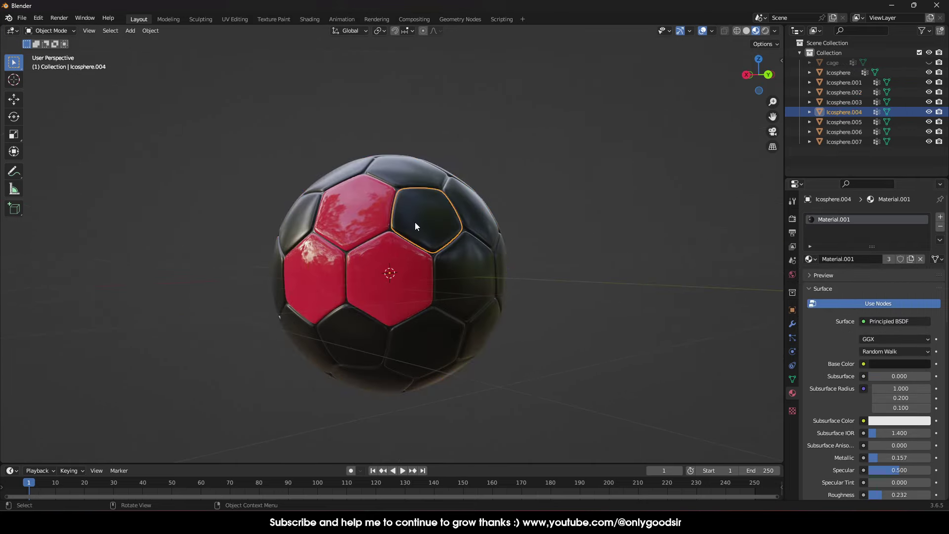
double_click(821, 259)
click(815, 261)
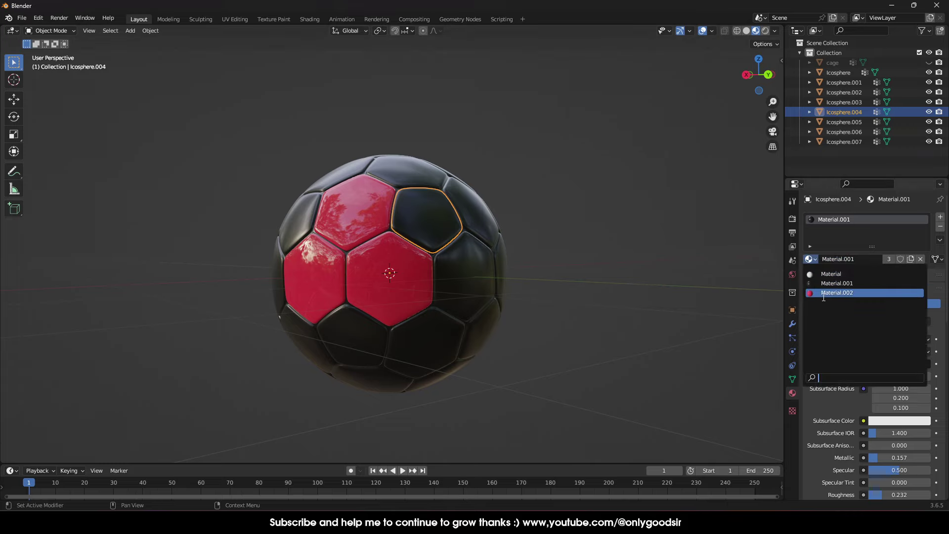
click(841, 294)
Move the upper red hexagon panel outward off the ball, including about 0.076 m along X
middle_drag(454, 317, 411, 320)
click(303, 327)
click(441, 224)
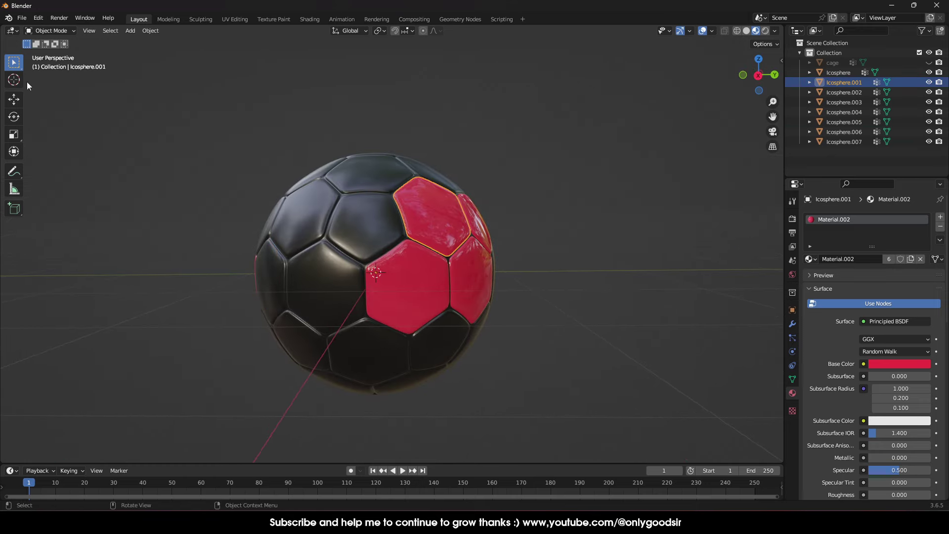
click(14, 99)
middle_drag(445, 262, 462, 267)
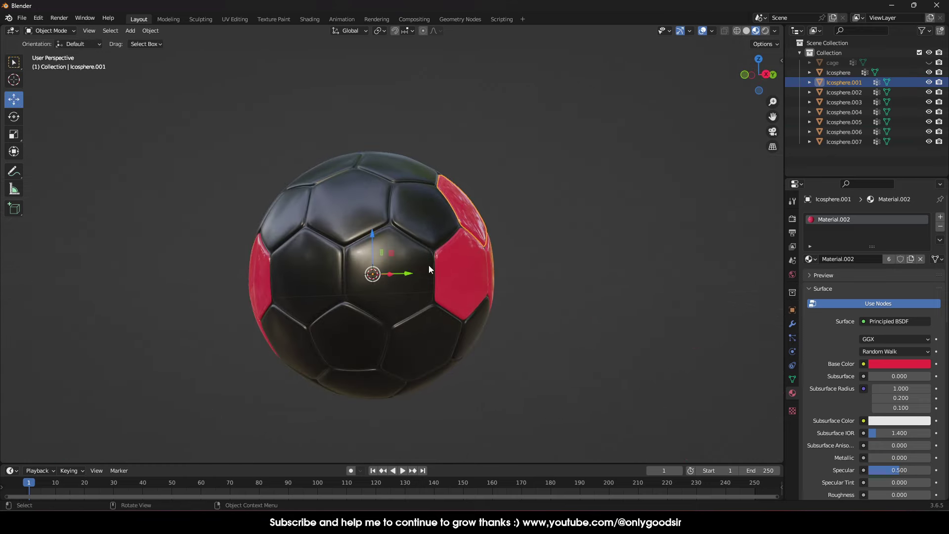
drag(372, 274, 384, 263)
mouse_move(384, 263)
middle_down()
mouse_move(385, 272)
mouse_move(340, 290)
mouse_move(301, 282)
mouse_move(368, 266)
middle_up()
drag(369, 266, 353, 283)
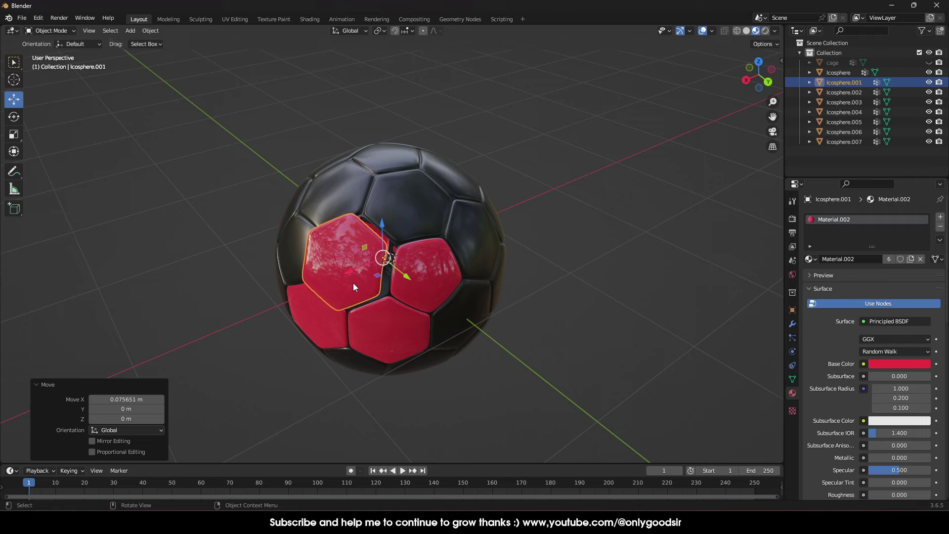
Move the red hexagon panel below the separated pentagon (Icosphere.003) slightly outward from the ball
middle_drag(353, 283, 500, 272)
click(500, 286)
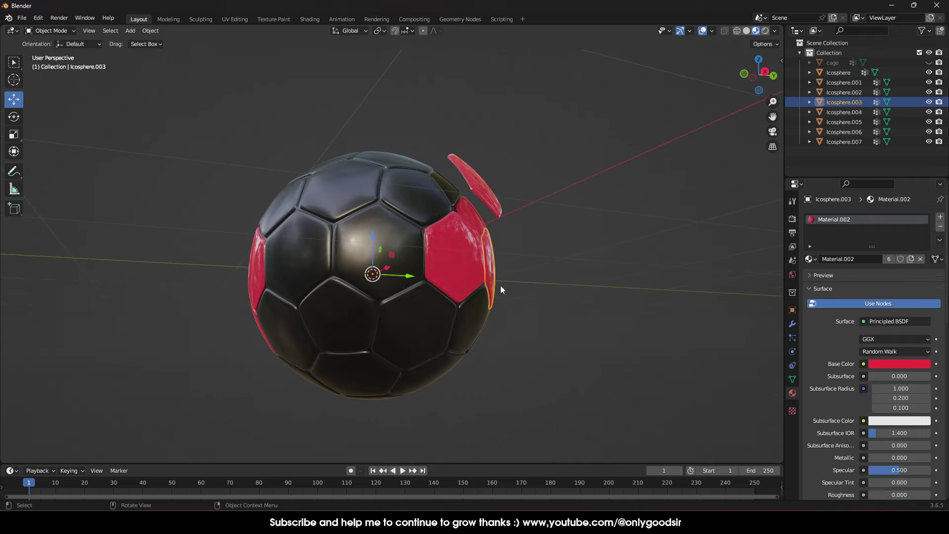
drag(374, 275, 392, 276)
middle_drag(392, 275, 393, 301)
drag(413, 279, 372, 279)
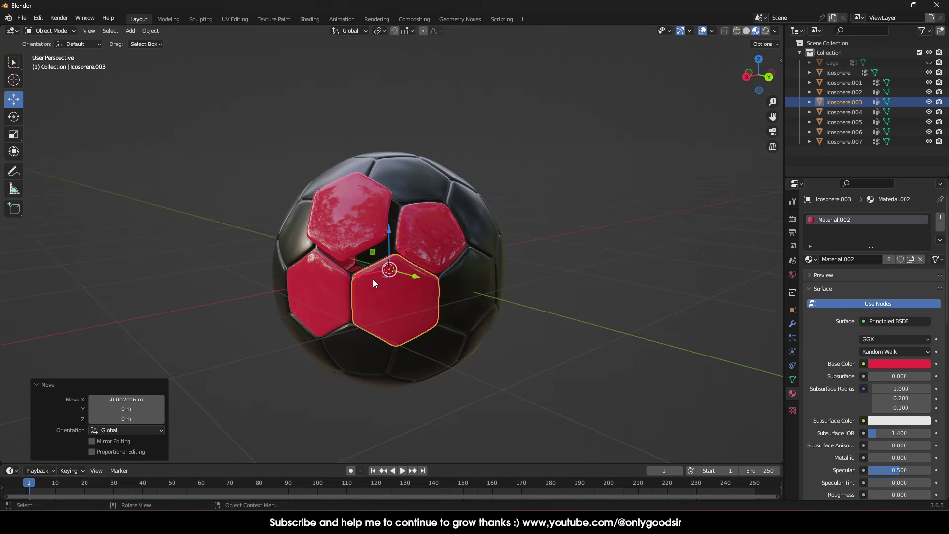
Move the adjoining red pentagon panel outward by about 0.10 m in X, 0.26 m in Y and 0.16 m in Z
click(413, 256)
middle_drag(414, 256, 415, 277)
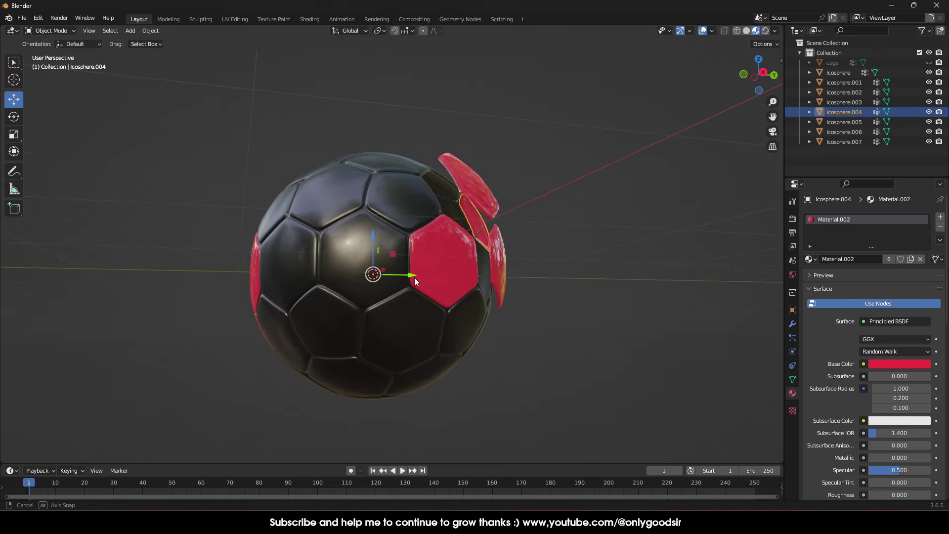
drag(374, 274, 409, 251)
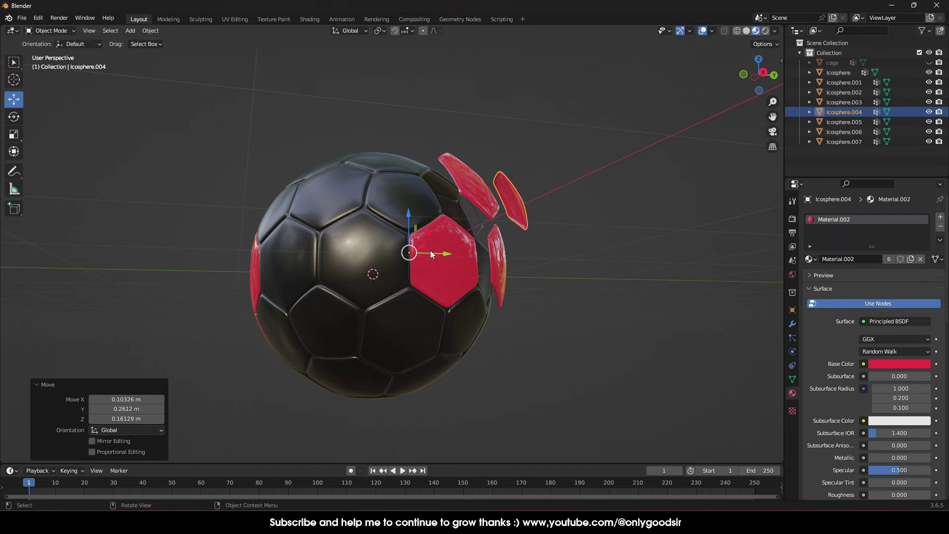
Move the far-side red pentagon panel outward from the ball along the Y, Z and X axes in turn
middle_drag(430, 250, 273, 309)
click(273, 310)
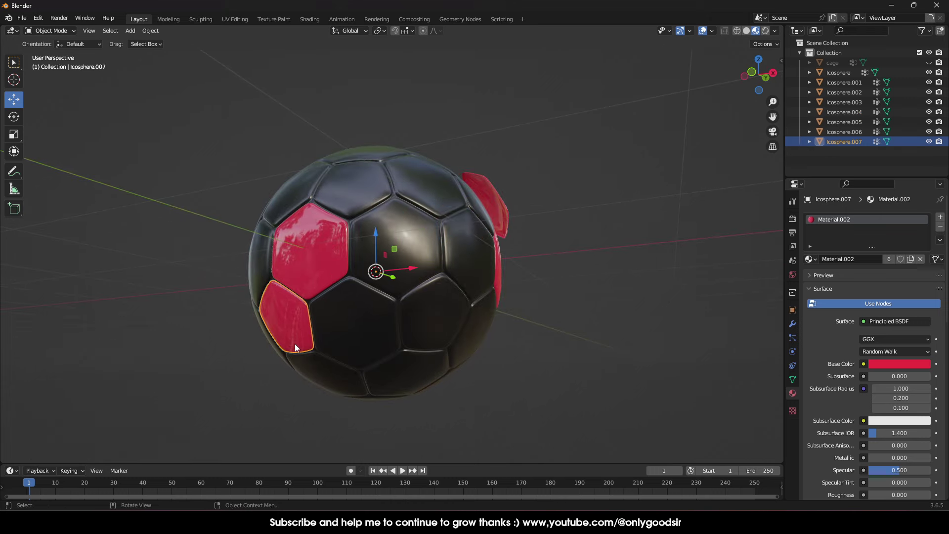
middle_drag(379, 280, 352, 327)
key(g)
key(y)
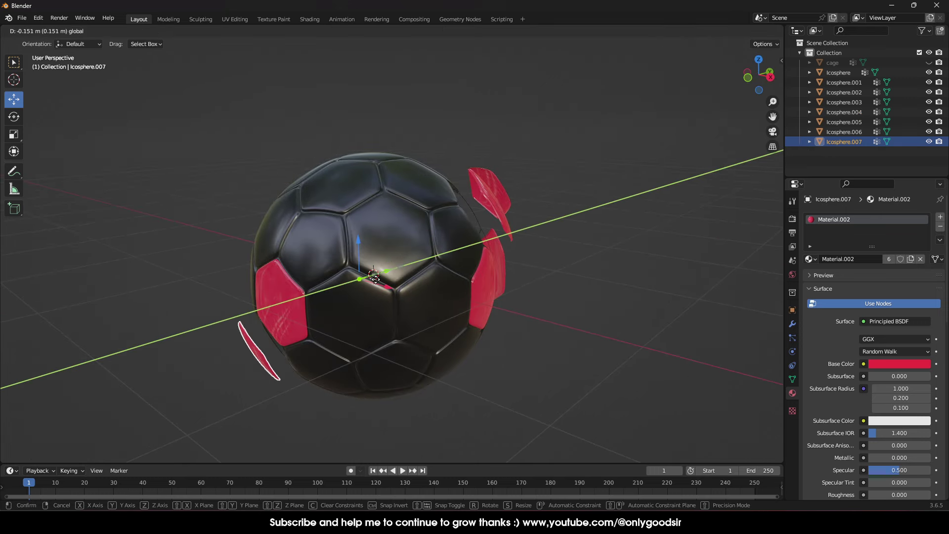
click(361, 276)
key(g)
key(z)
click(354, 255)
middle_drag(354, 255, 236, 271)
key(g)
key(x)
click(415, 278)
Move the far-side red hexagon panel about -0.315 m along the Y axis, away from the ball, and deselect it
click(262, 275)
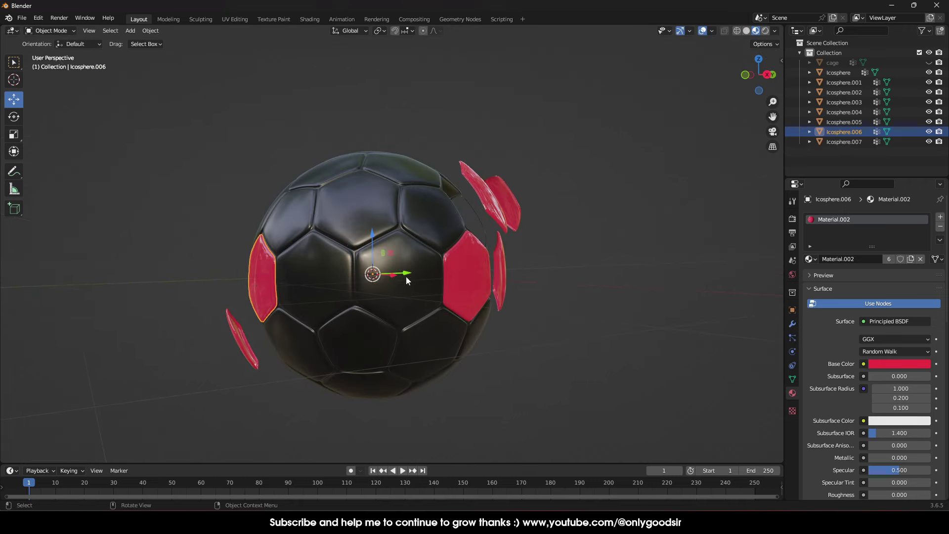
key(g)
key(y)
click(360, 269)
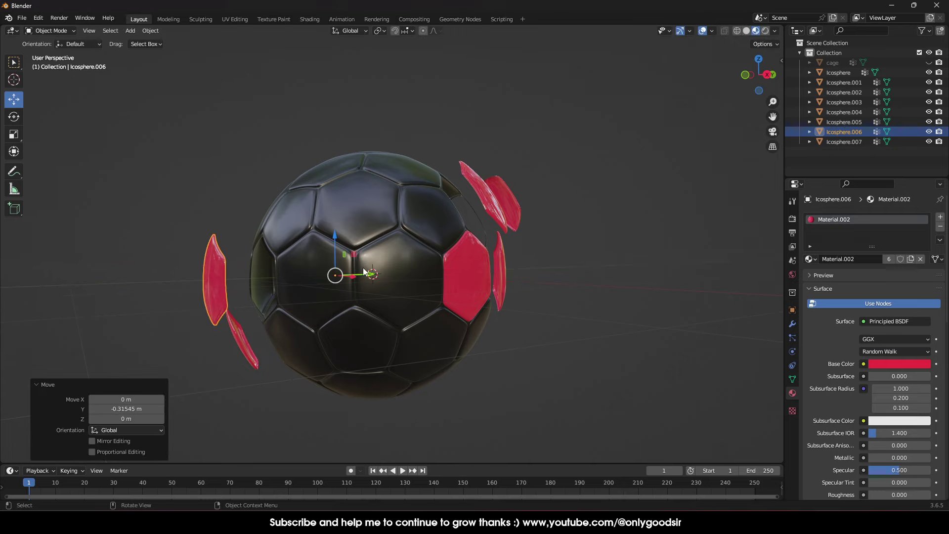
mouse_move(333, 272)
middle_down()
mouse_move(315, 272)
mouse_move(346, 265)
middle_up()
click(572, 337)
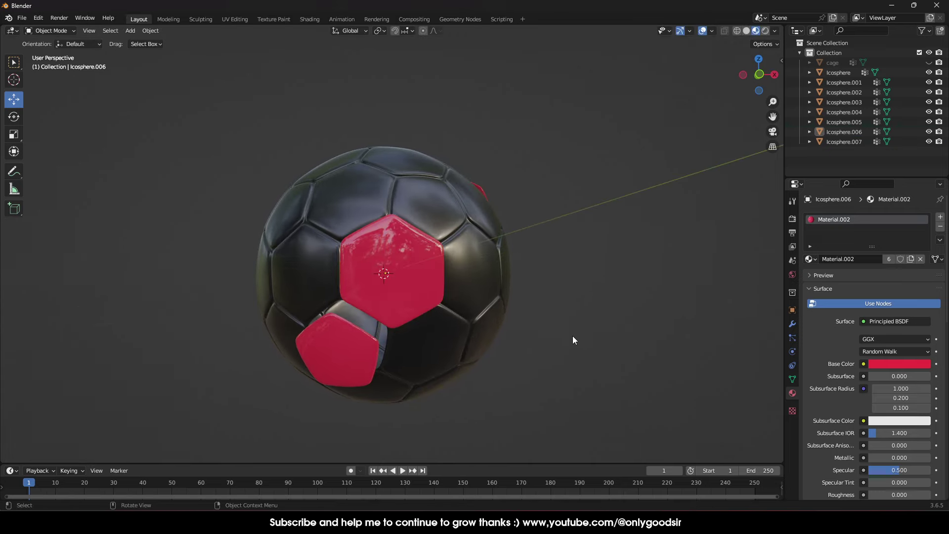
Examine the ball and its pulled-out red panels from several sides and distances
middle_drag(572, 338, 455, 351)
scroll(397, 321, up, 6)
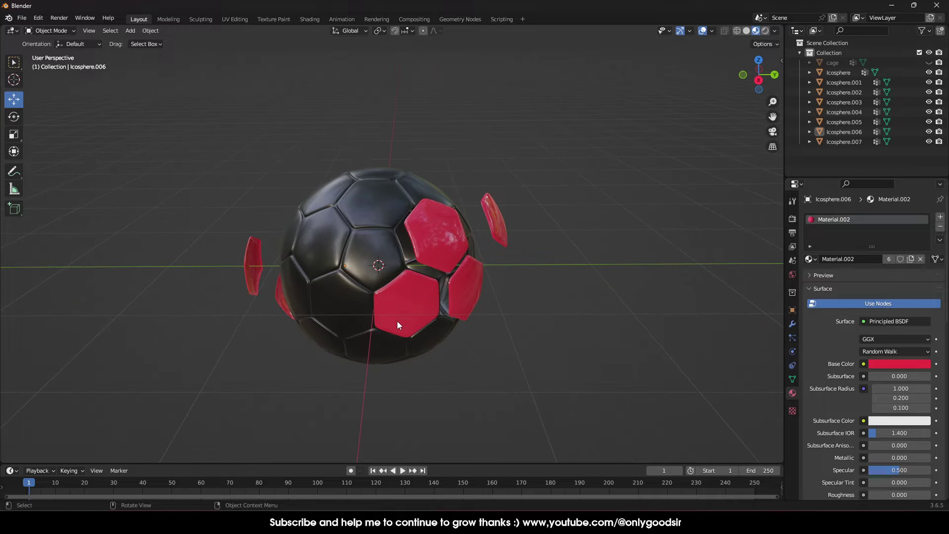
middle_drag(402, 315, 432, 292)
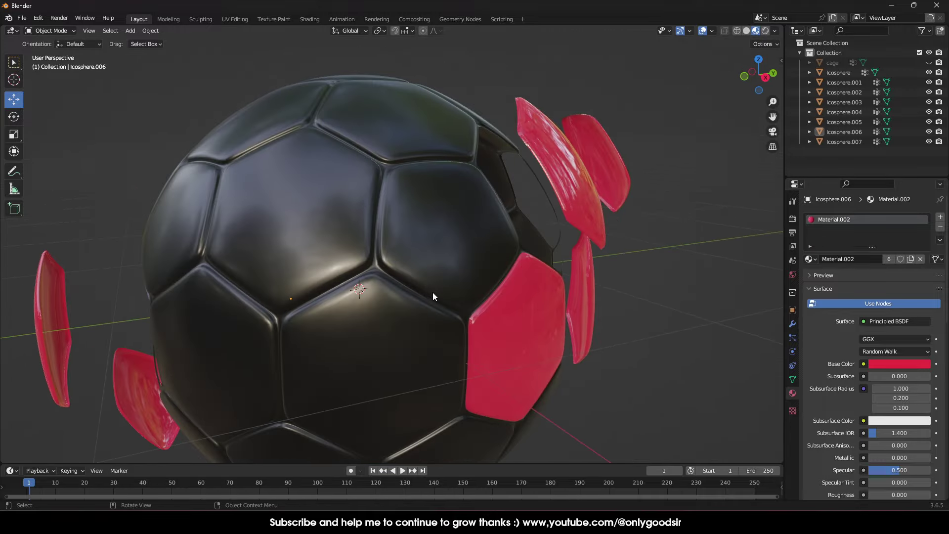
scroll(469, 297, down, 3)
middle_drag(507, 303, 528, 289)
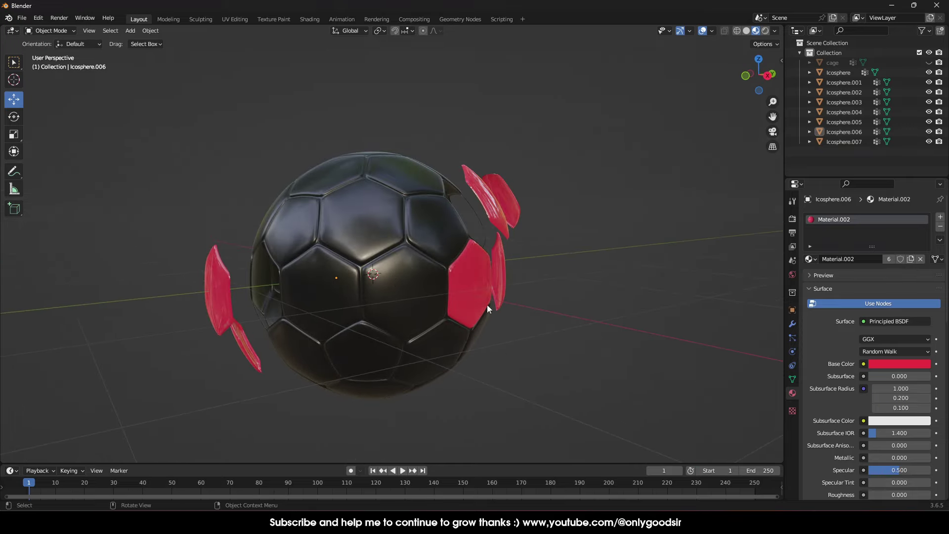
middle_drag(413, 336, 375, 322)
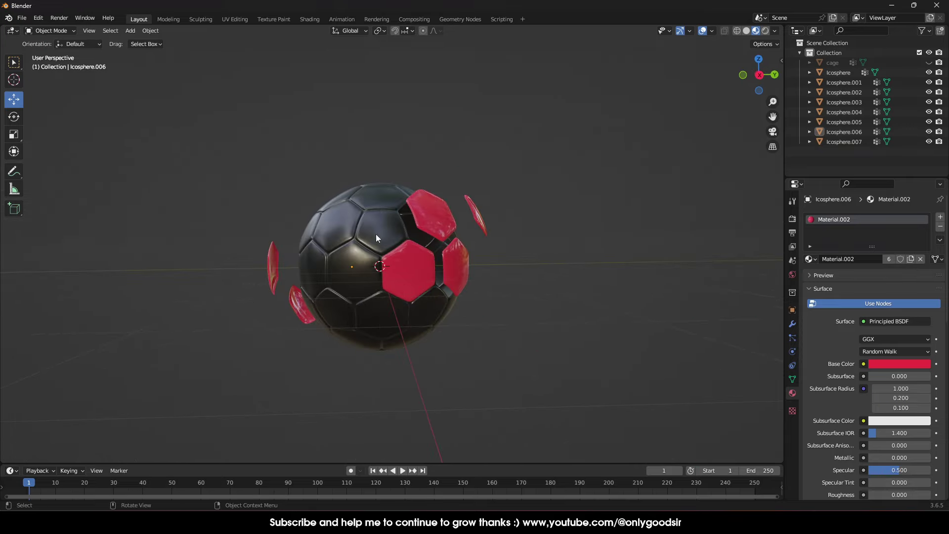
middle_drag(376, 233, 285, 349)
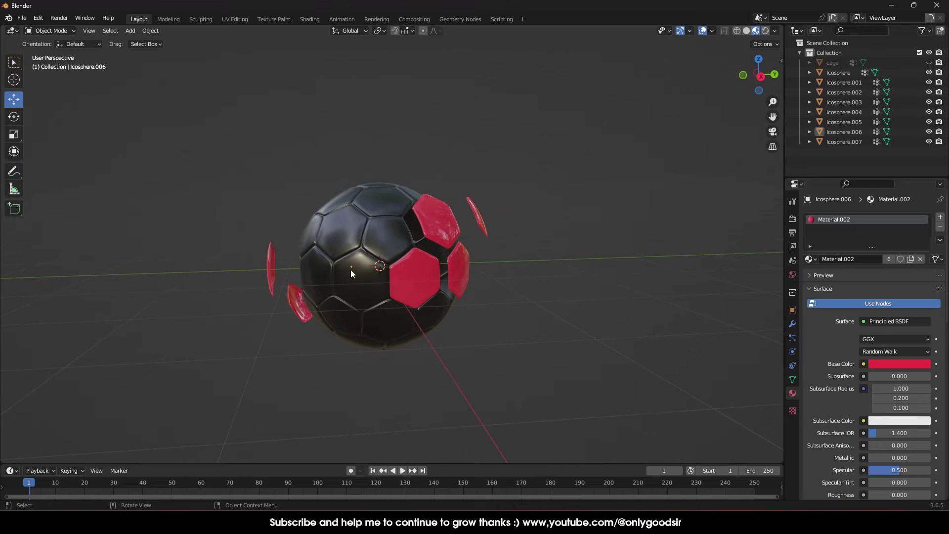
drag(144, 88, 574, 423)
click(401, 160)
Unhide the cage object and give it a new material with roughness set to 0
click(928, 63)
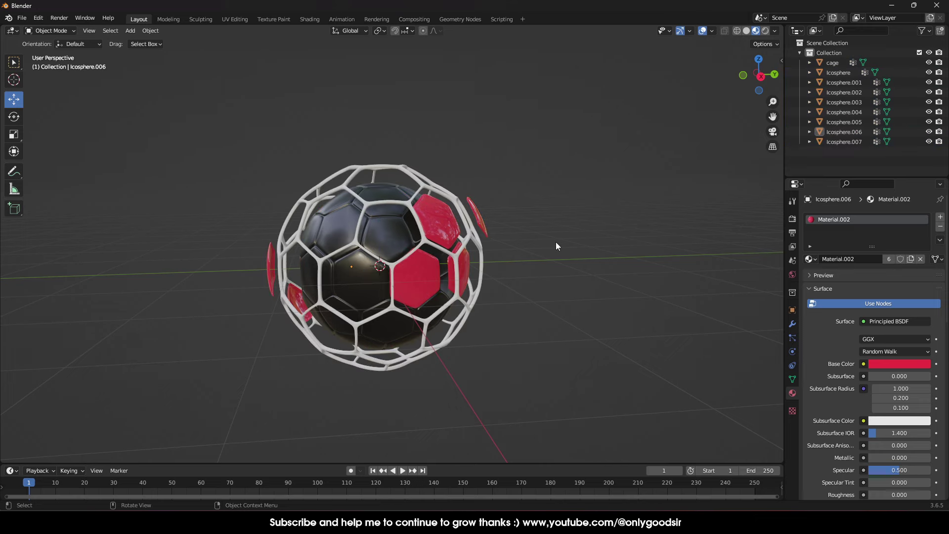
click(466, 241)
click(878, 259)
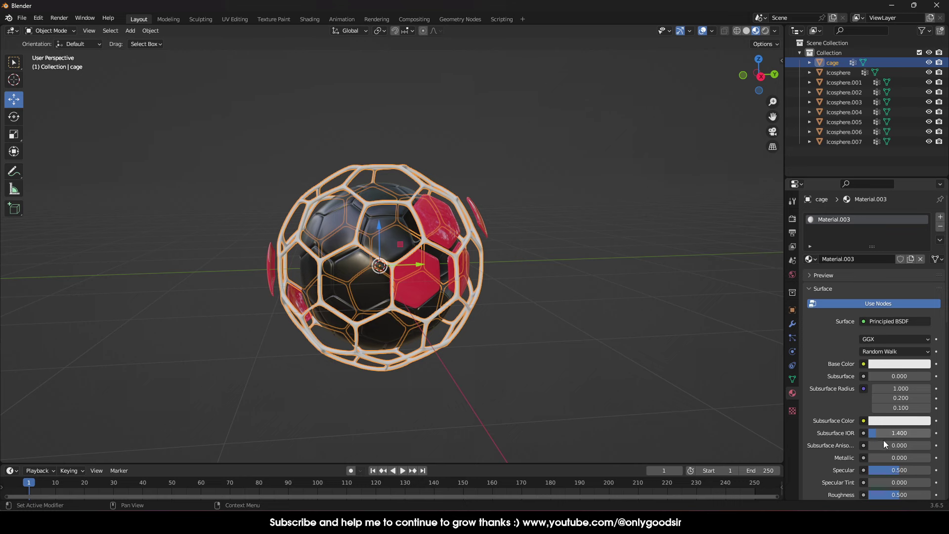
scroll(883, 444, down, 2)
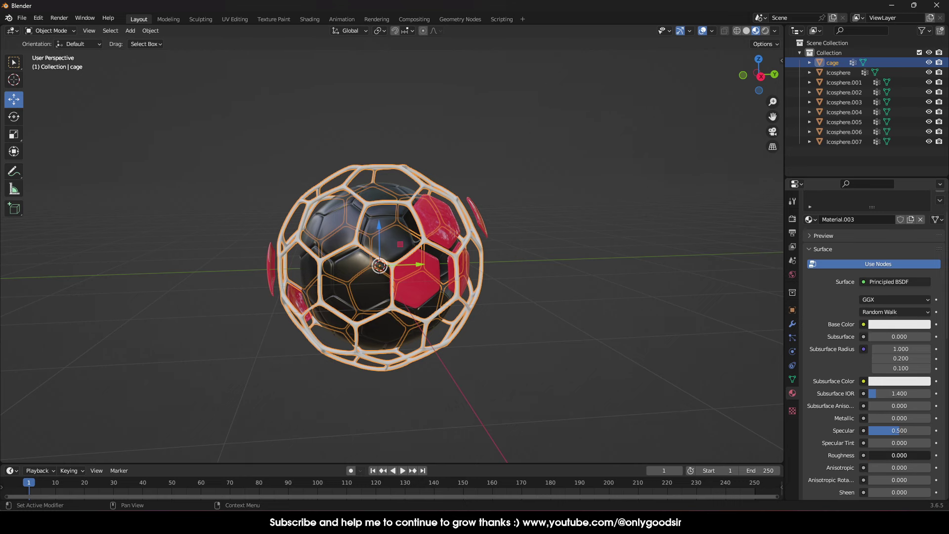
scroll(586, 323, up, 3)
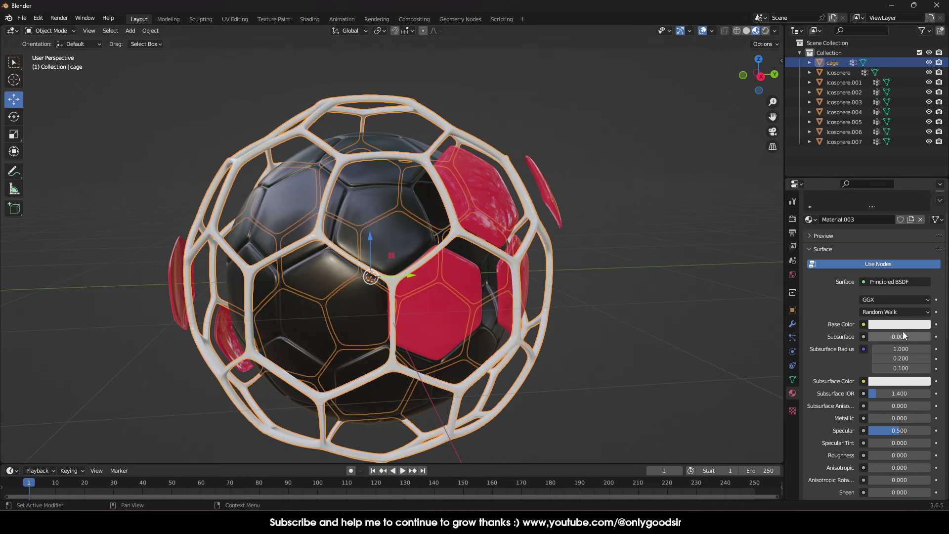
Darken the base color of the cage's material to near black
click(904, 325)
drag(922, 220, 923, 245)
click(596, 300)
middle_drag(596, 301, 514, 237)
scroll(549, 355, down, 4)
drag(162, 95, 636, 433)
click(308, 81)
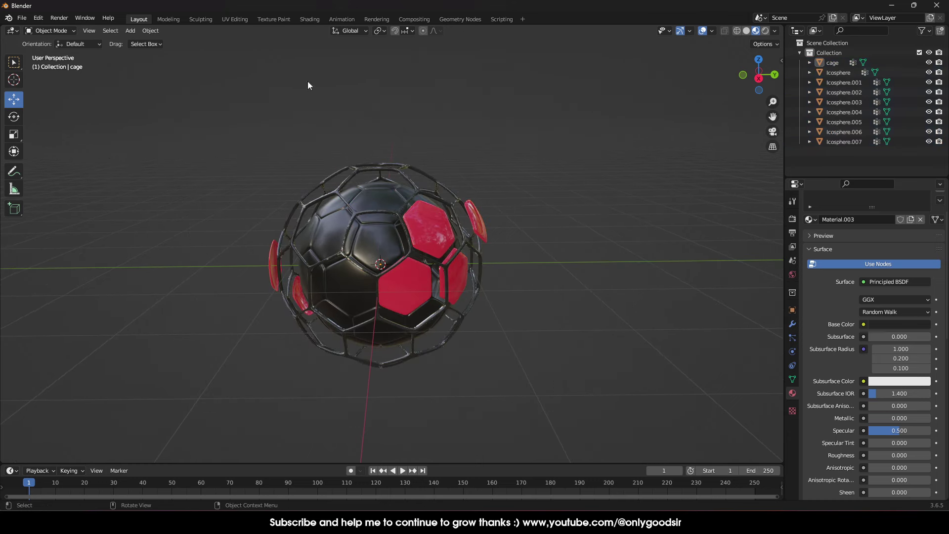
drag(239, 105, 584, 388)
click(483, 173)
Export the scene as glTF Binary to the Desktop's 3dstuff folder, overwriting BALL_MG.glb
click(22, 18)
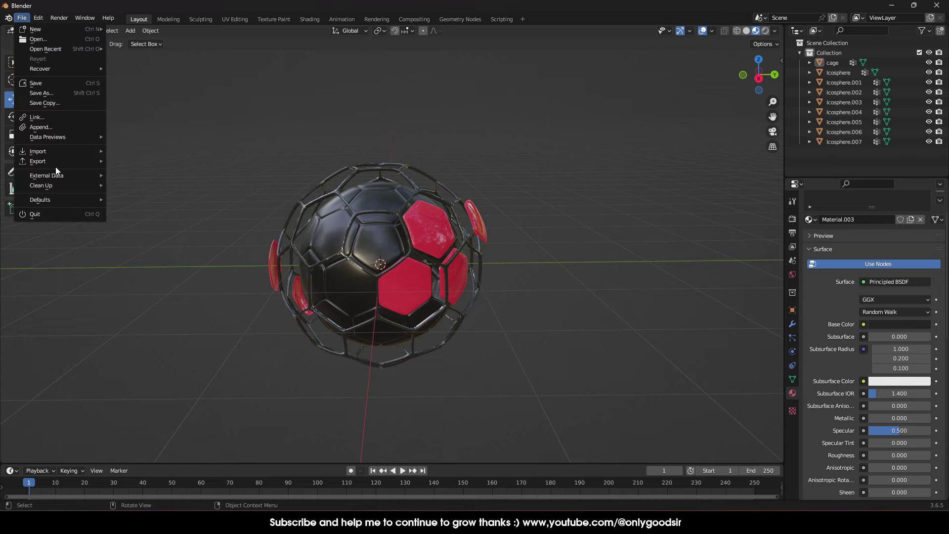
mouse_move(60, 161)
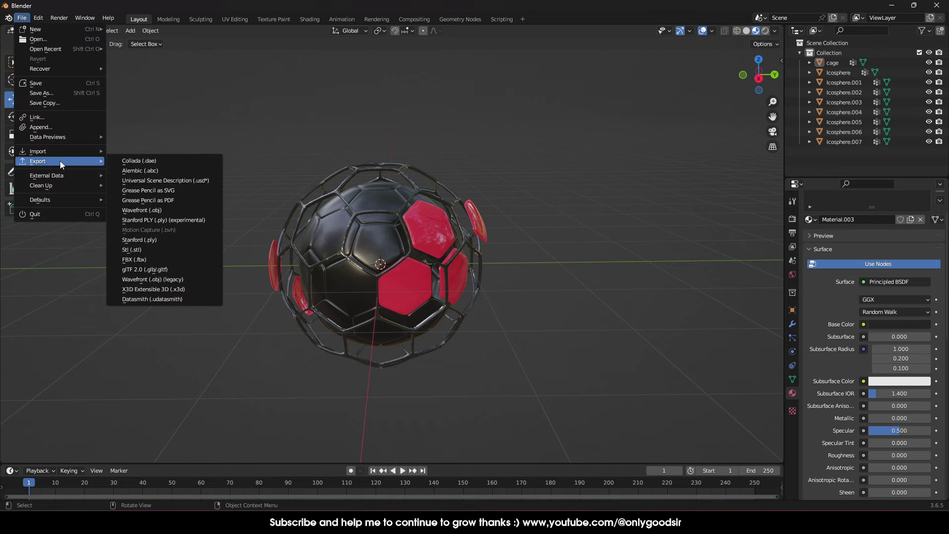
click(140, 270)
click(243, 216)
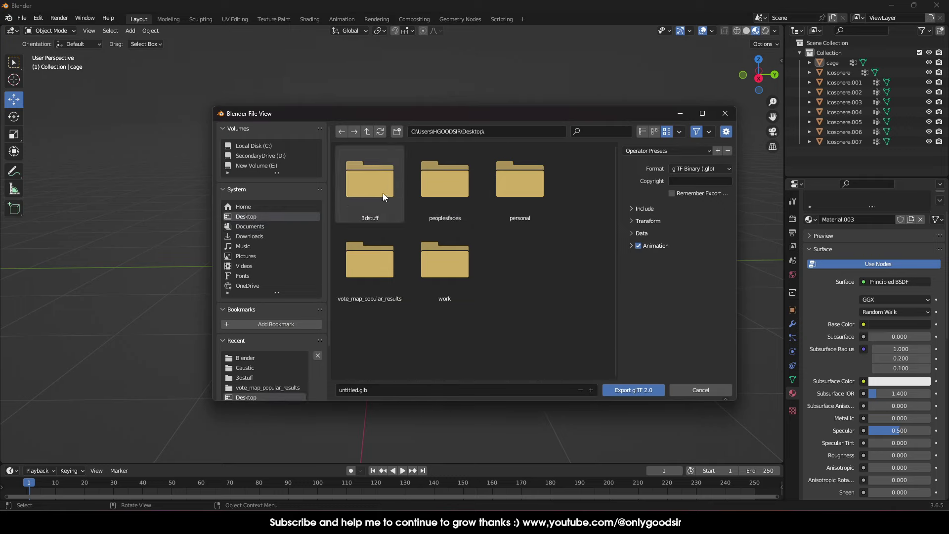
double_click(382, 193)
click(375, 211)
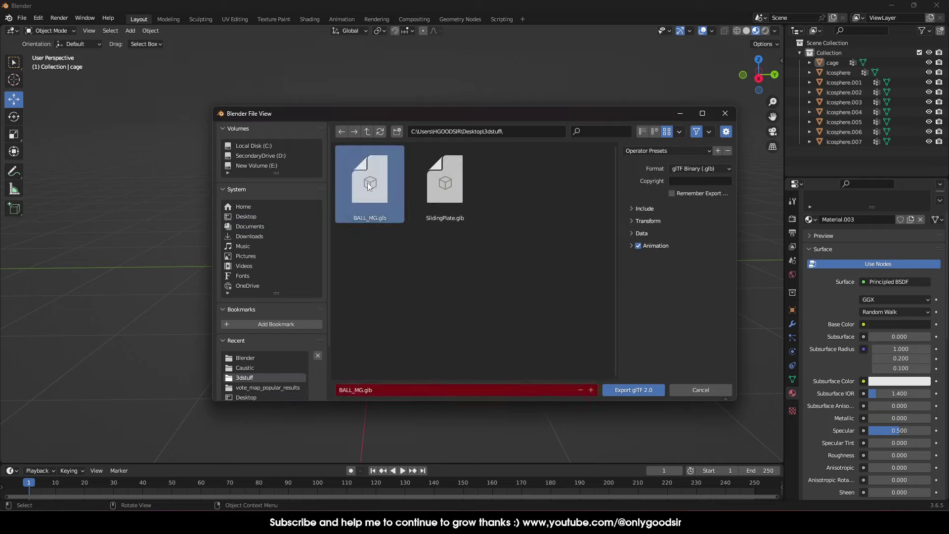
click(628, 388)
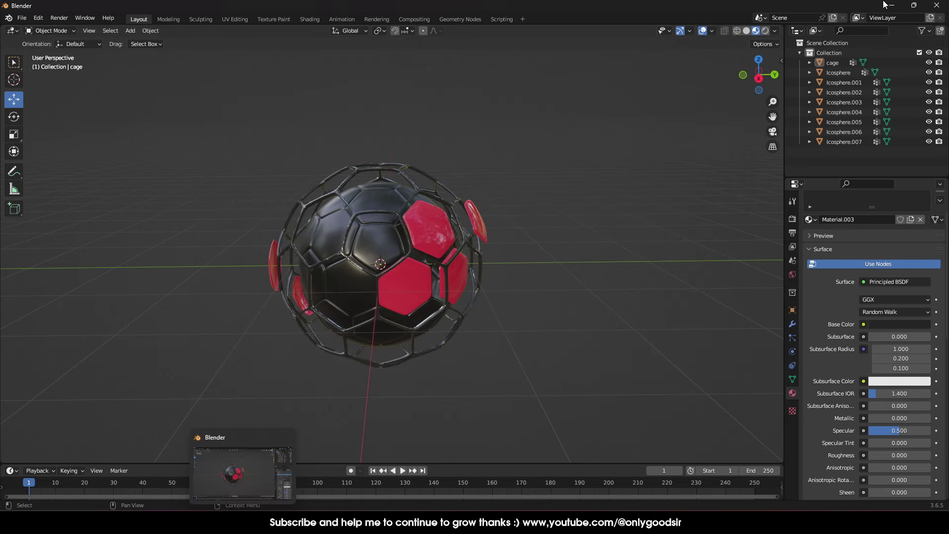
Switch to Ventuz, open the Desktop's 3dstuff folder in a File Explorer window over it, and select BALL_MG.glb
click(238, 523)
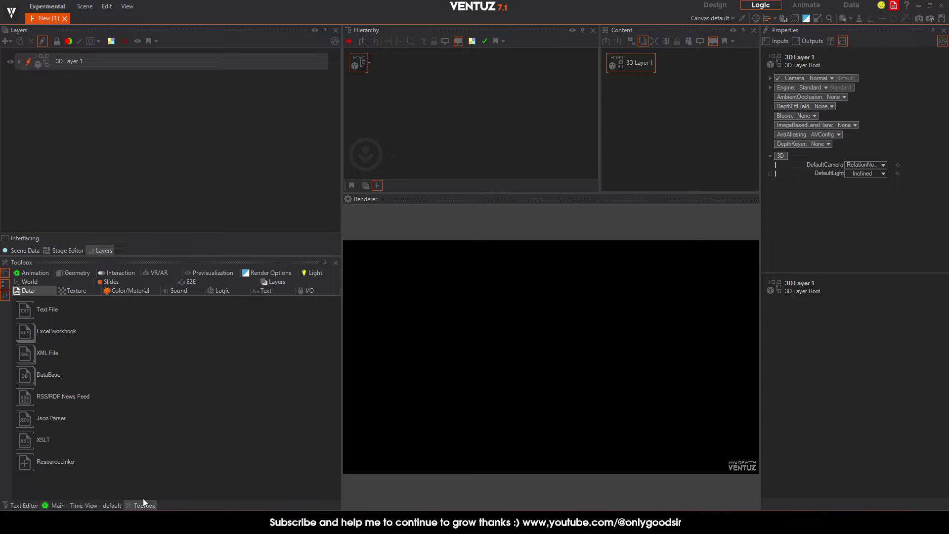
key(super+e)
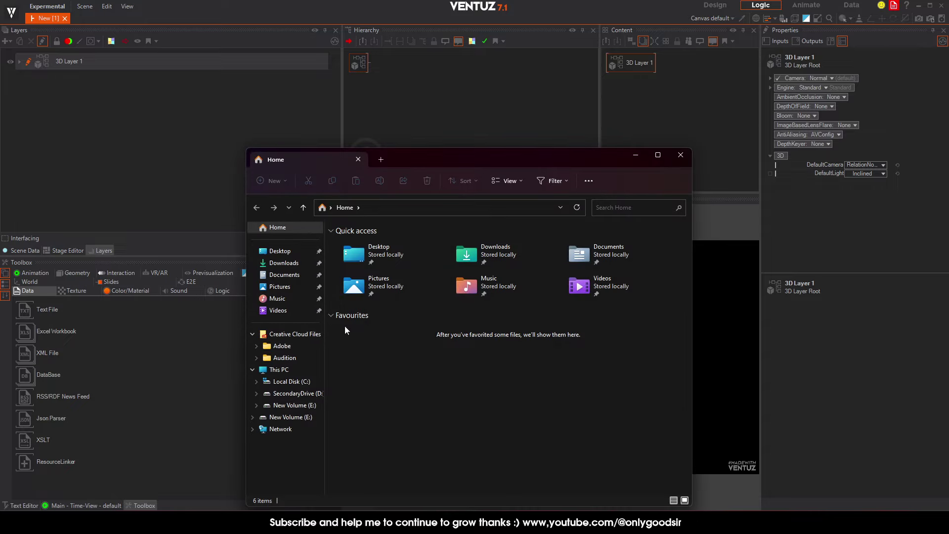
click(359, 262)
double_click(357, 260)
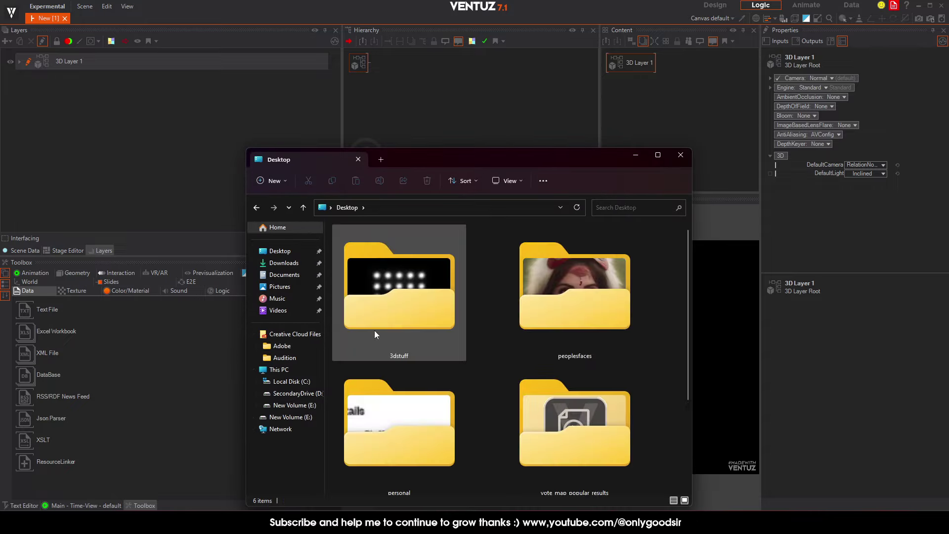
double_click(390, 312)
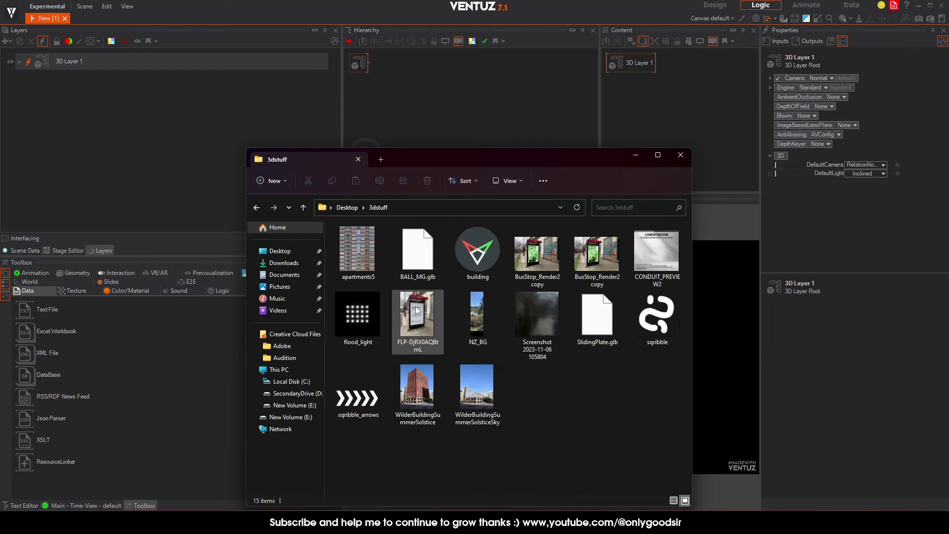
click(418, 252)
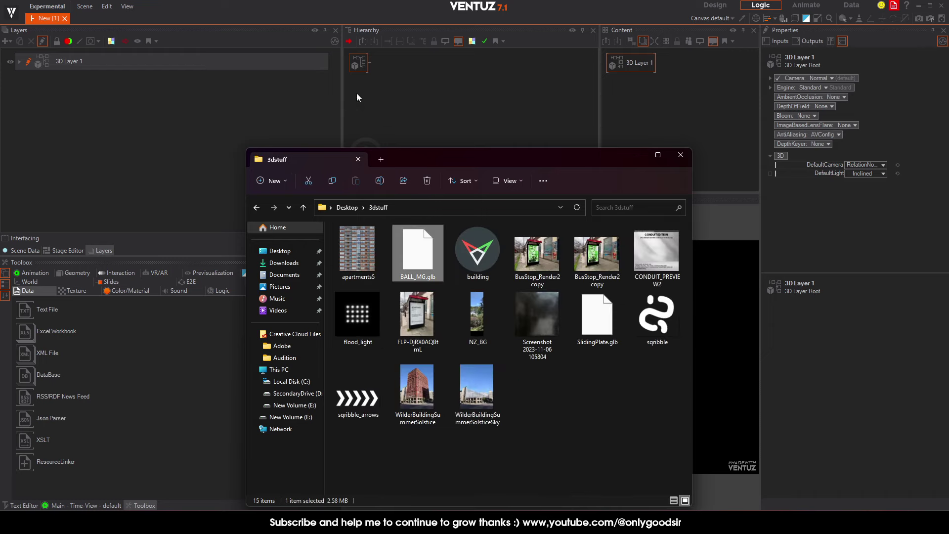
Import BALL_MG.glb into the 3D layer's hierarchy and scale up its Scene axis until the ball nearly fills the render height
drag(373, 58, 372, 58)
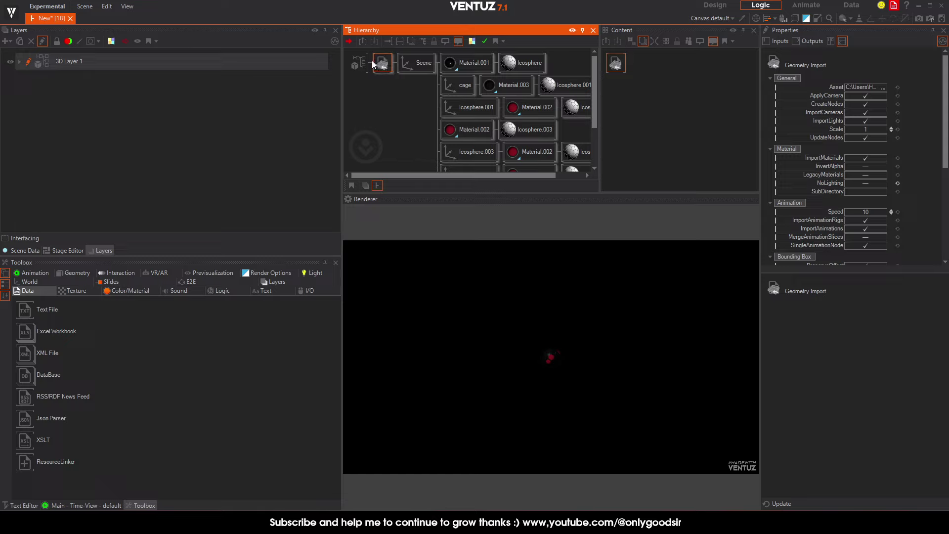
click(775, 504)
click(420, 64)
drag(863, 219, 882, 220)
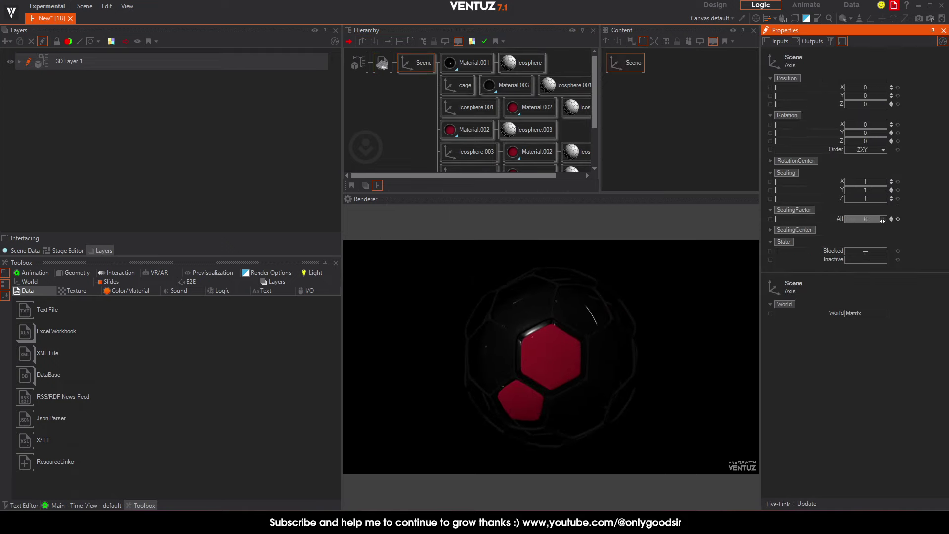
Switch to Blender and select the upper pulled-out red panel, Icosphere.004
click(242, 523)
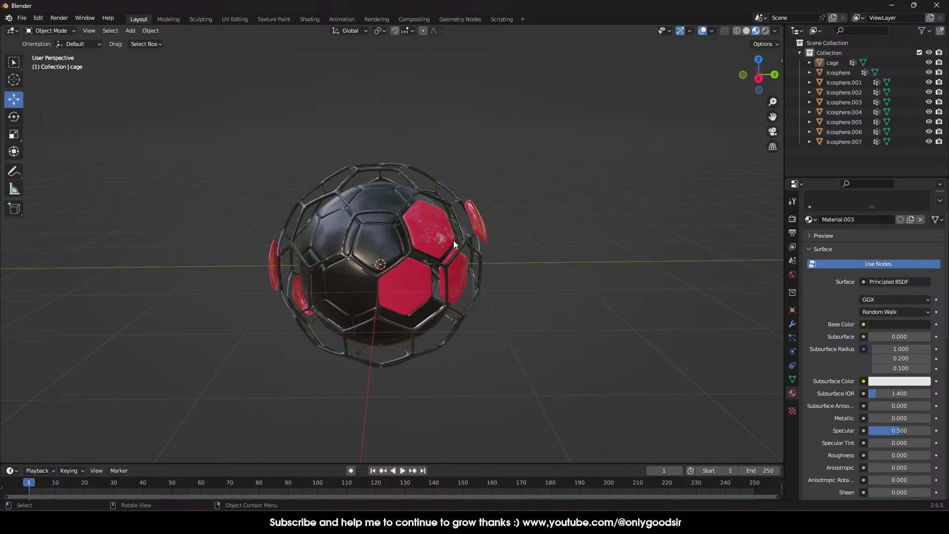
mouse_move(452, 240)
middle_down()
mouse_move(438, 248)
mouse_move(469, 242)
middle_up()
click(478, 230)
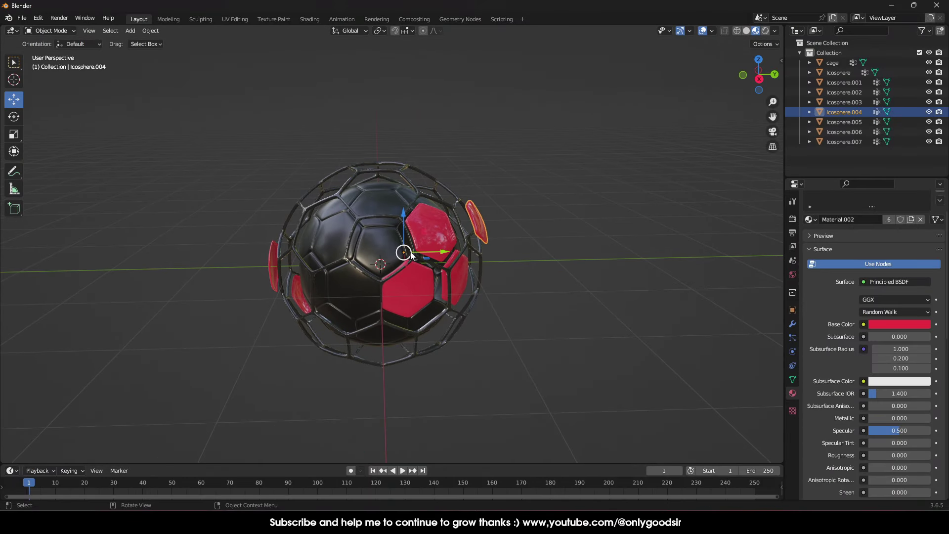
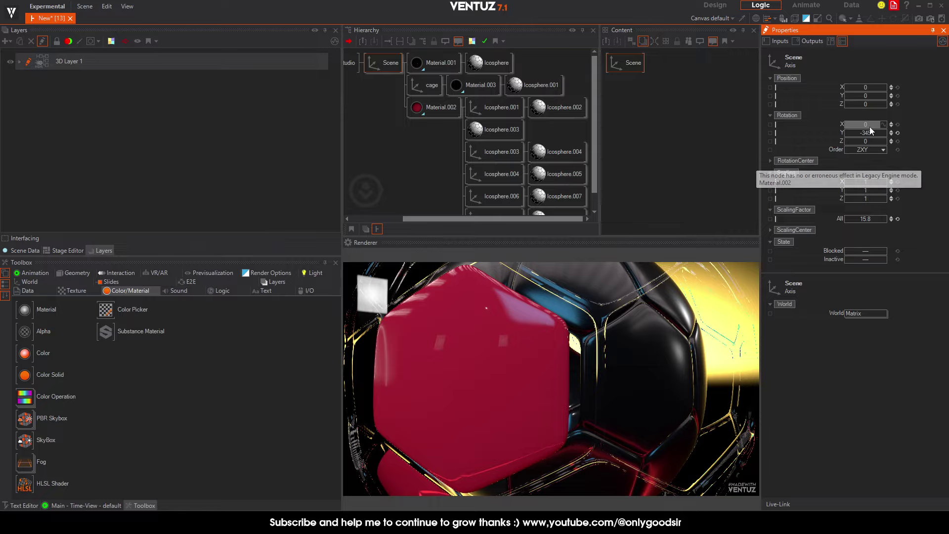
Rotate the Scene about Y so a black panel faces the camera, and try Screen alpha blending on Material.001, reverting to Simple
mouse_move(865, 132)
mouse_down()
mouse_move(844, 130)
mouse_move(856, 137)
mouse_up()
click(433, 64)
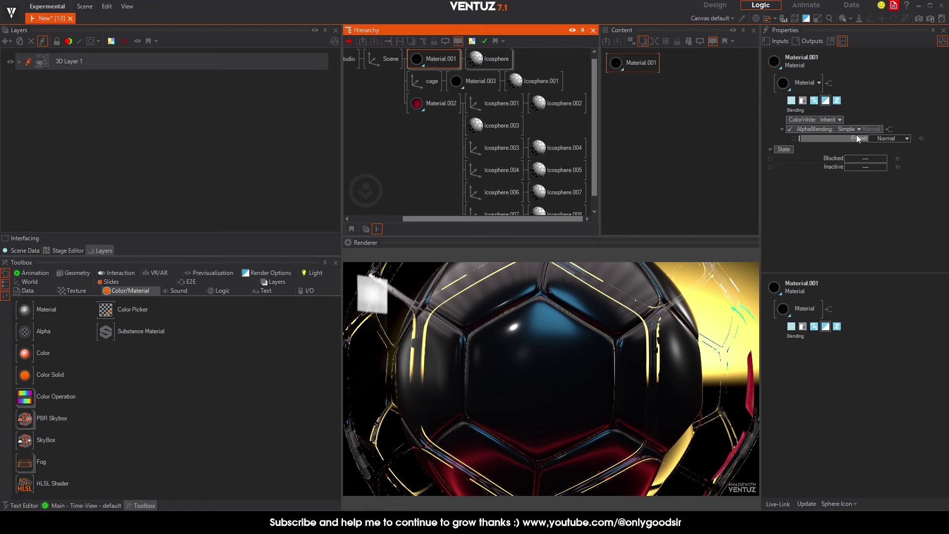
click(859, 128)
mouse_move(830, 170)
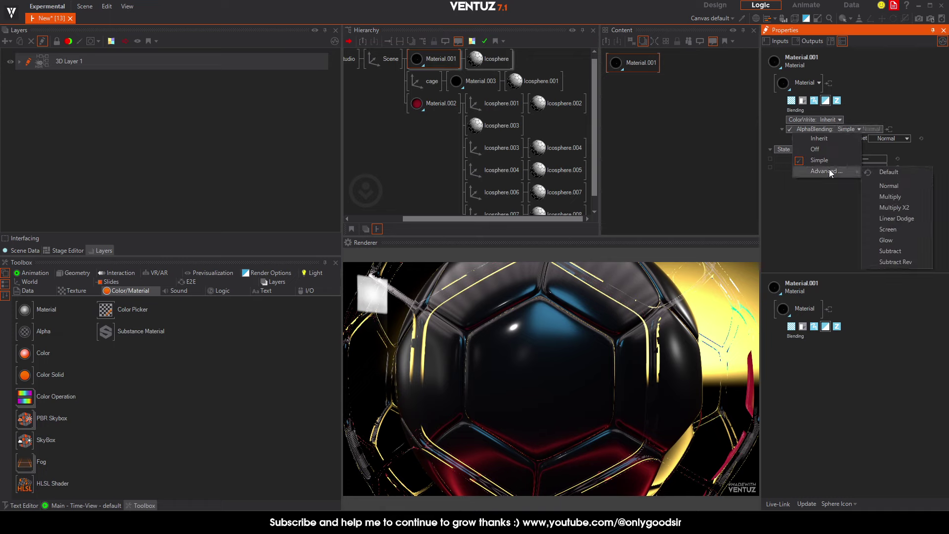
click(903, 229)
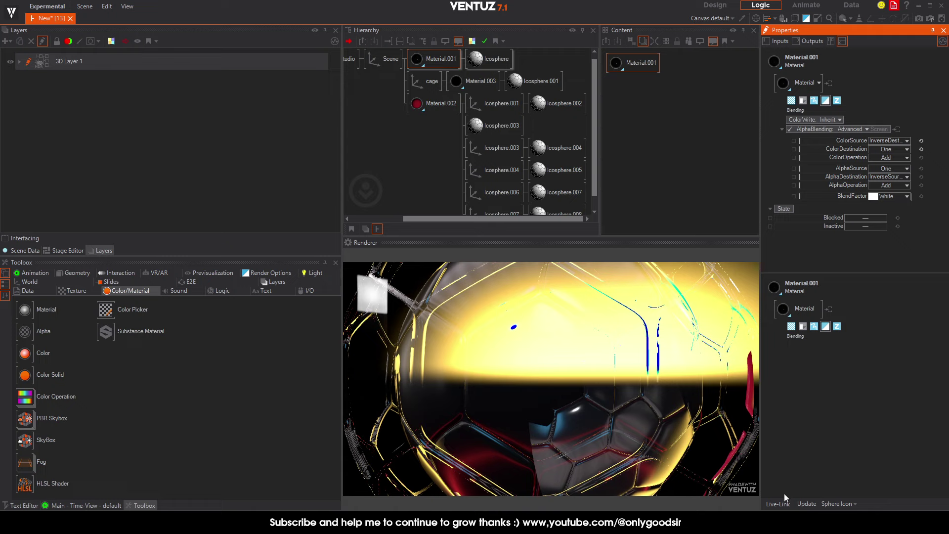
click(865, 131)
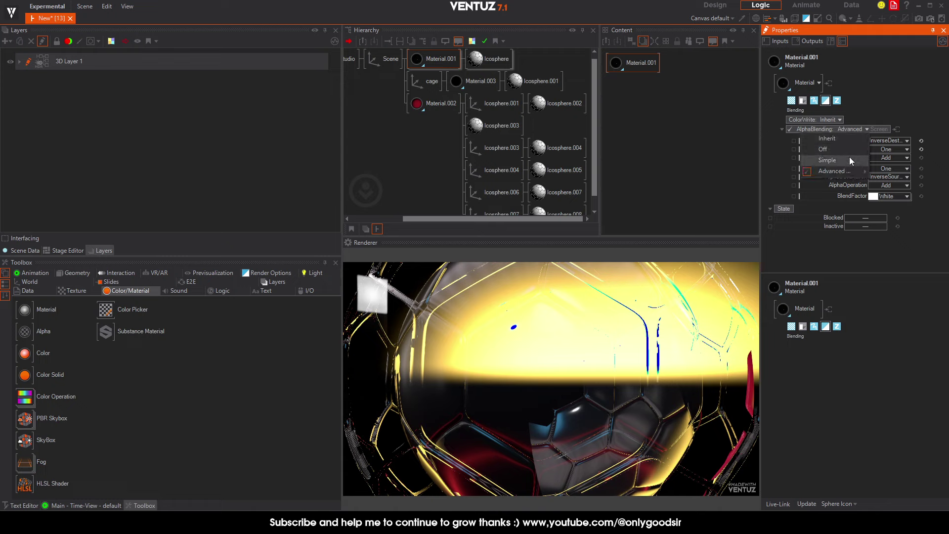
click(866, 164)
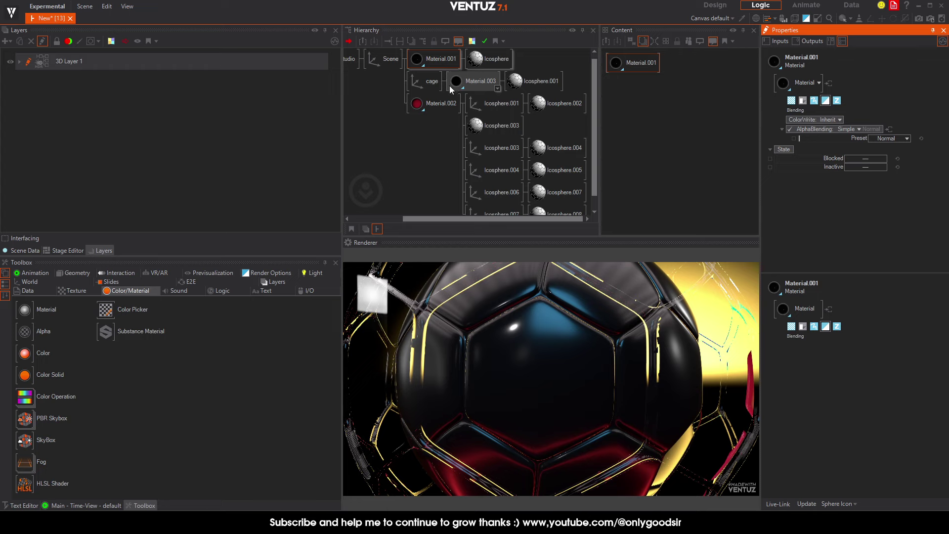
Try the Glow and Multiply alpha blending presets on the cage's Material.003 and settle on Linear Dodge
click(488, 88)
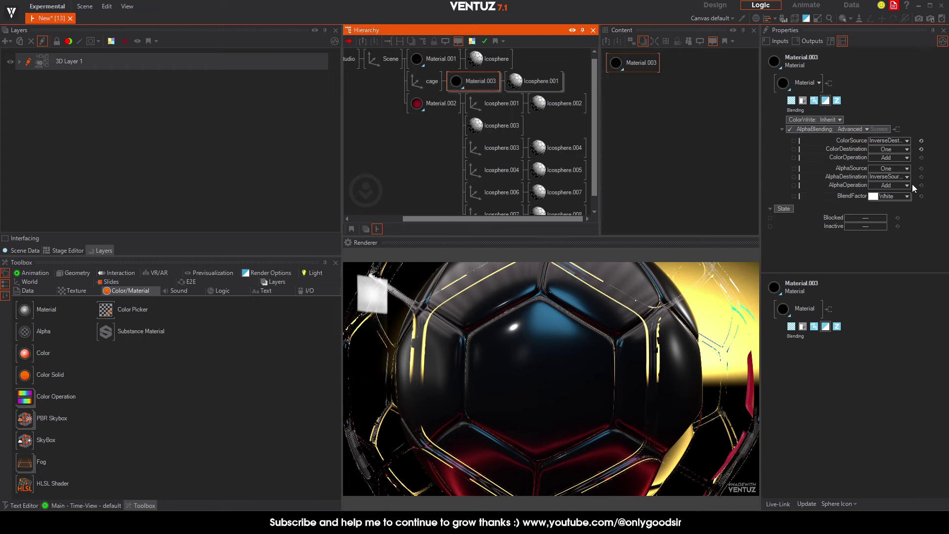
click(865, 128)
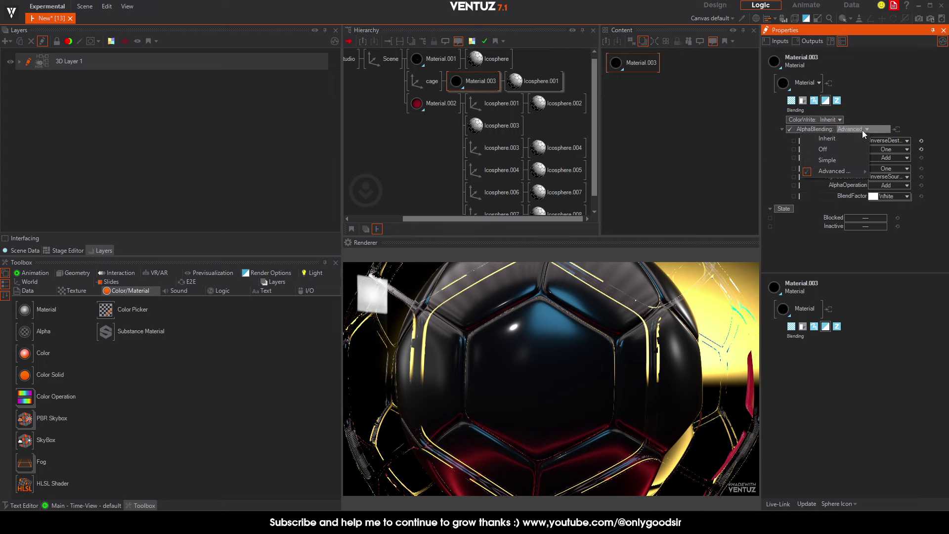
mouse_move(847, 171)
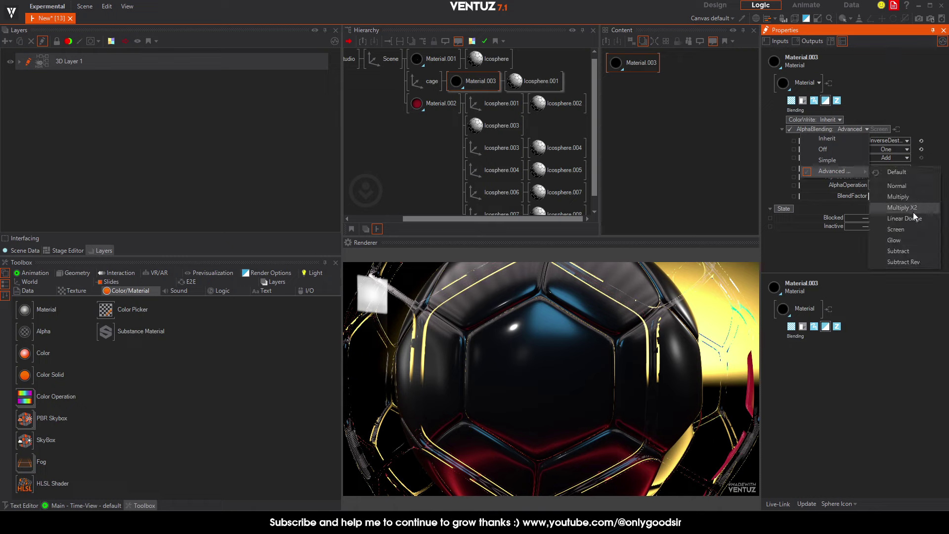
click(901, 241)
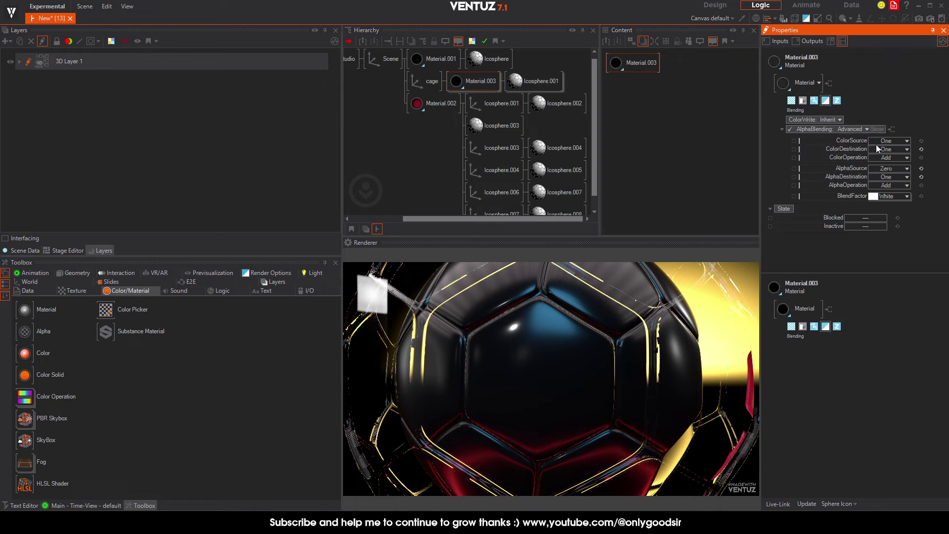
click(866, 129)
mouse_move(852, 172)
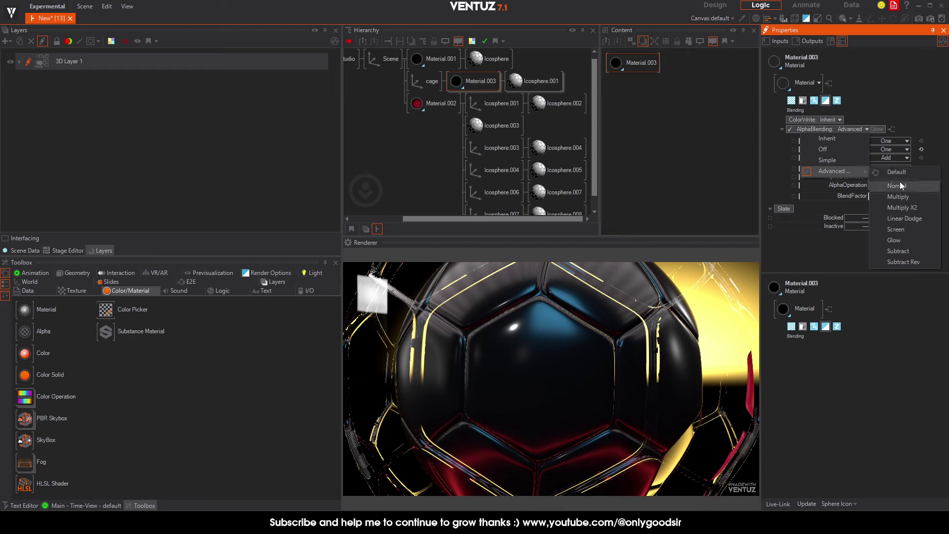
click(902, 196)
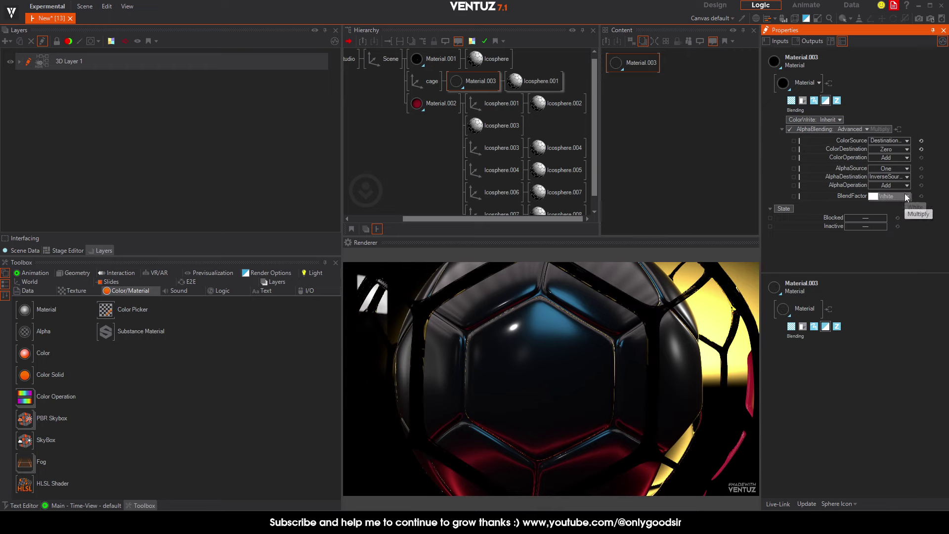
click(865, 129)
mouse_move(855, 173)
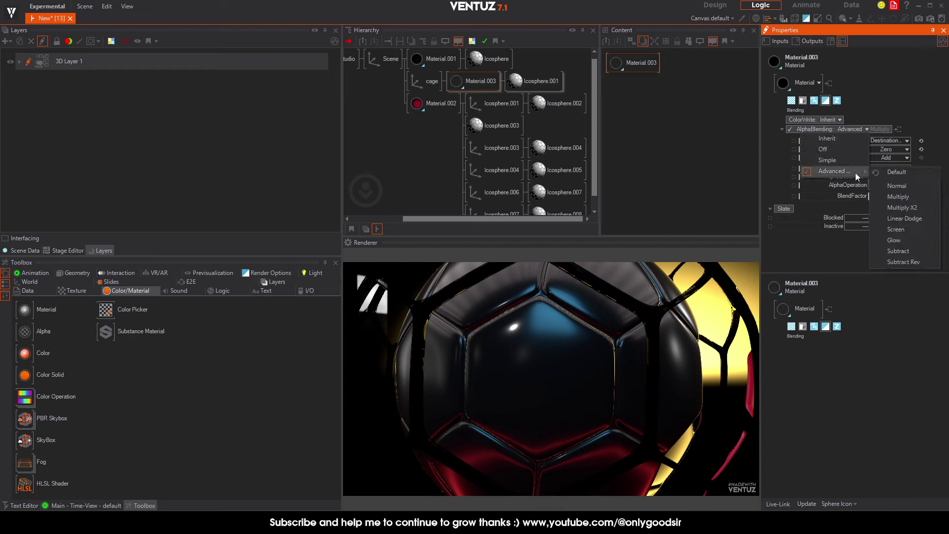
click(905, 218)
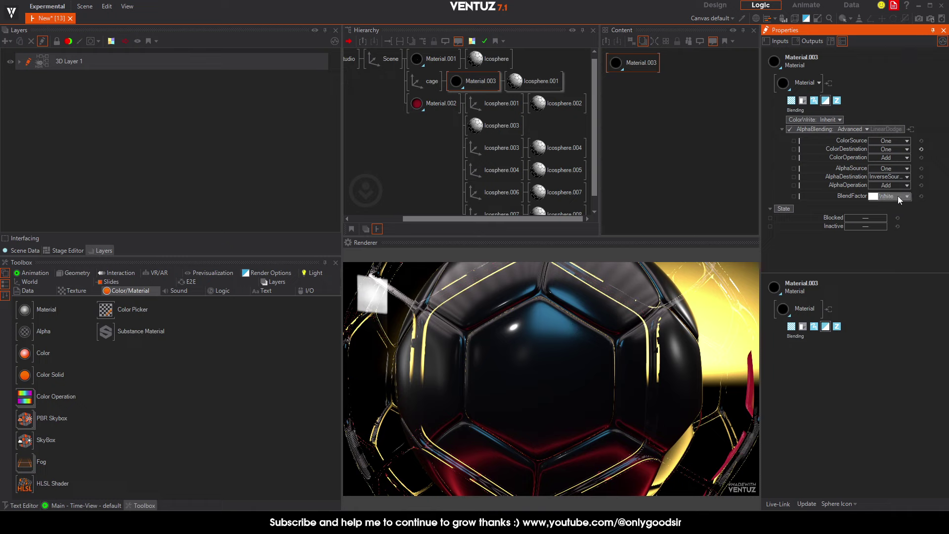
Set Material.003's texture to 3D mapping with World Space Reflection and an overall scaling factor of -3
click(464, 87)
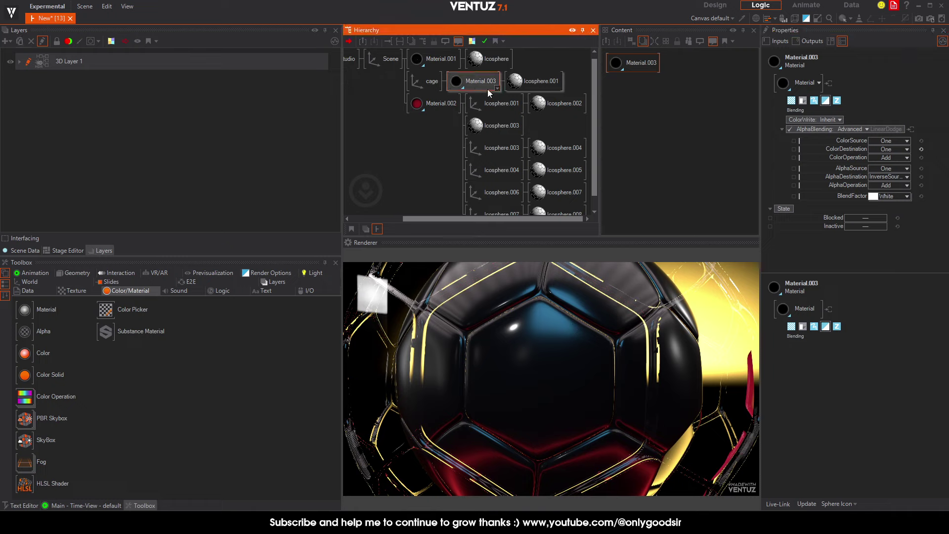
click(791, 100)
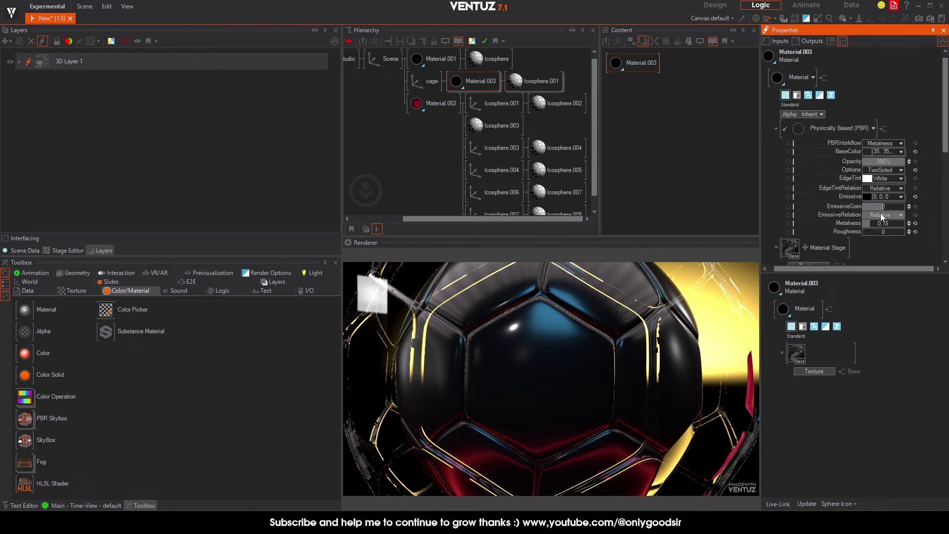
scroll(881, 218, down, 5)
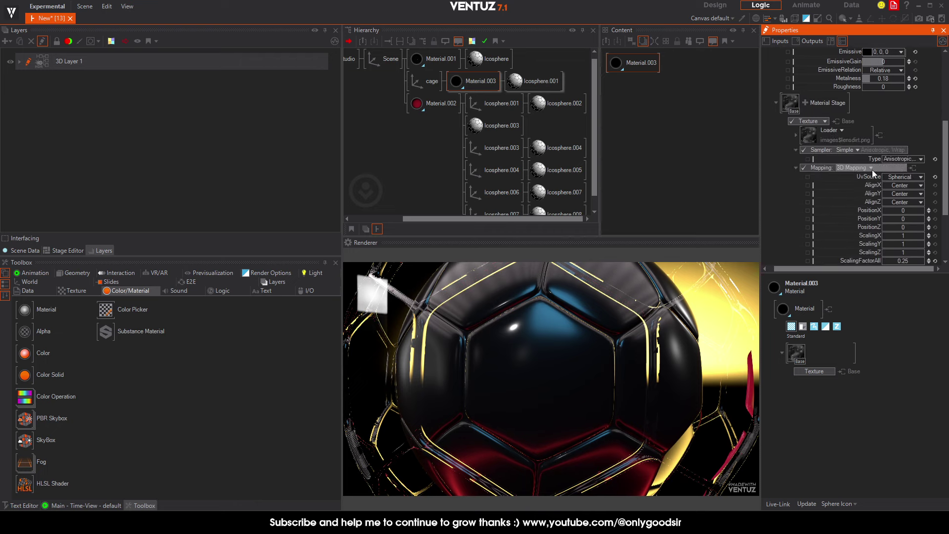
click(871, 170)
mouse_move(828, 202)
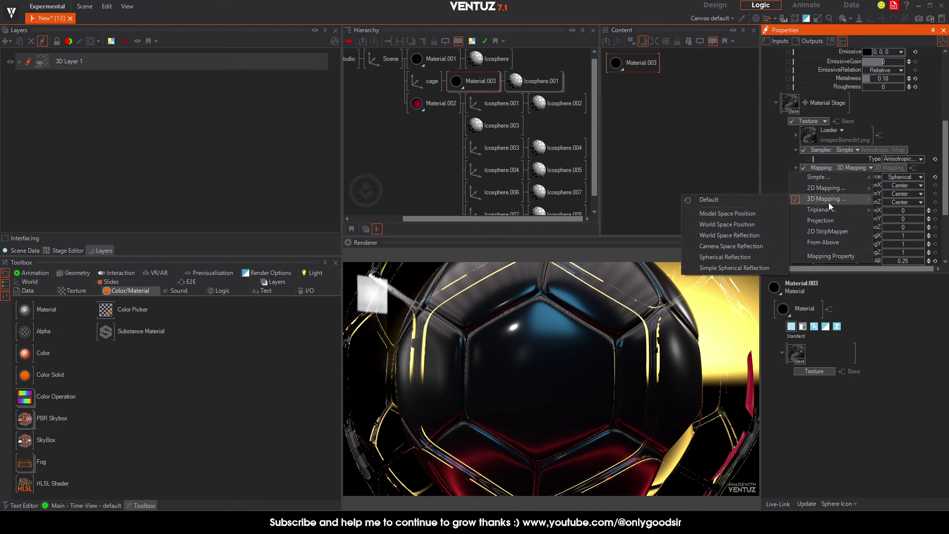
click(739, 240)
scroll(870, 187, down, 2)
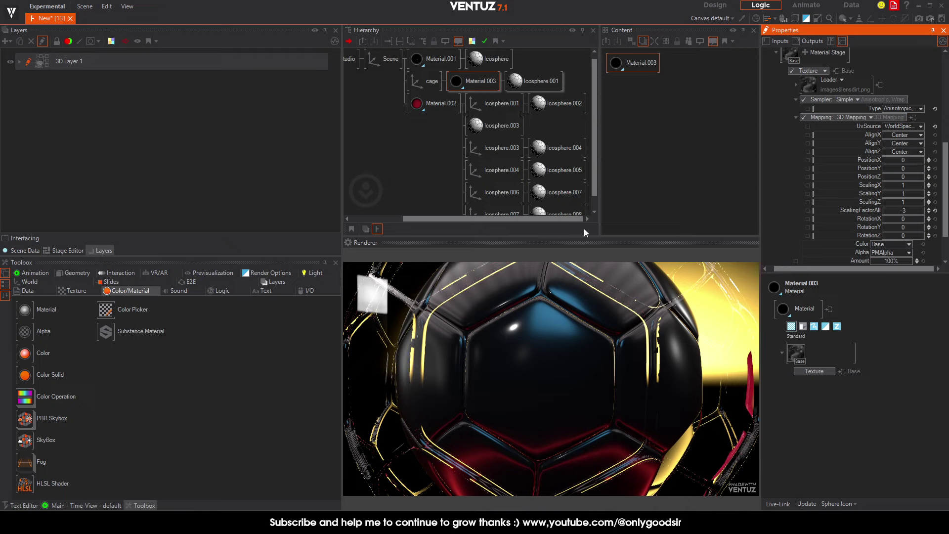
Move the Scene axis away from the camera to a Z position of 19.6
click(396, 64)
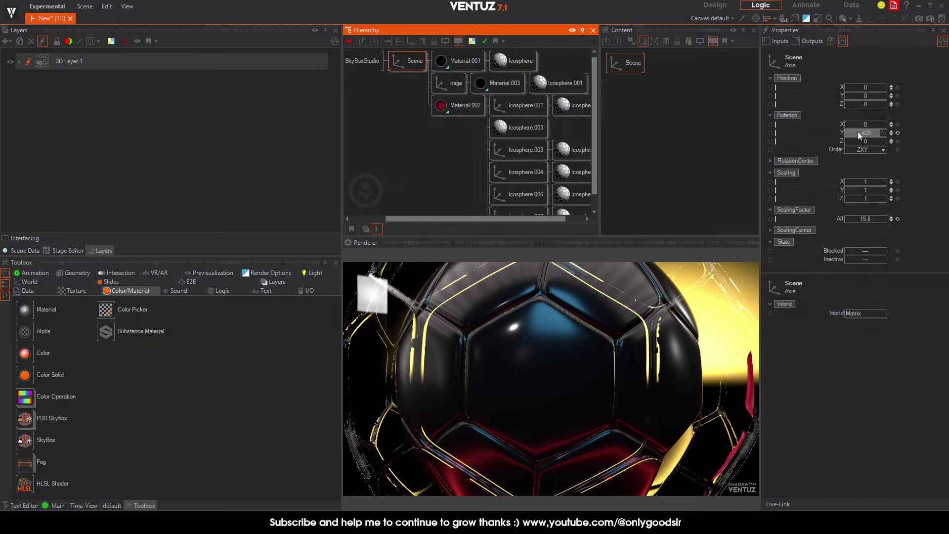
drag(858, 133, 870, 104)
Reduce the texture amount in the cage's Material.003 to 0%
click(492, 85)
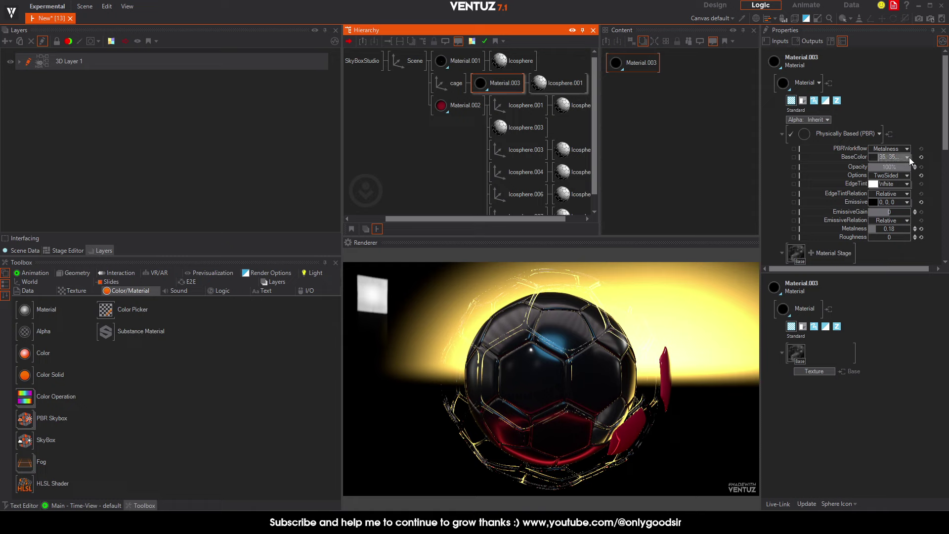
scroll(913, 210, down, 5)
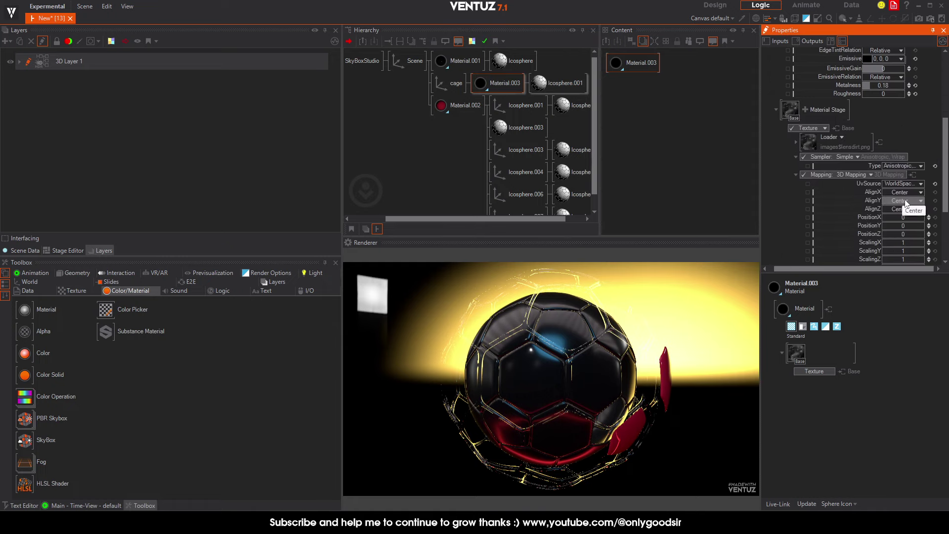
scroll(902, 188, down, 4)
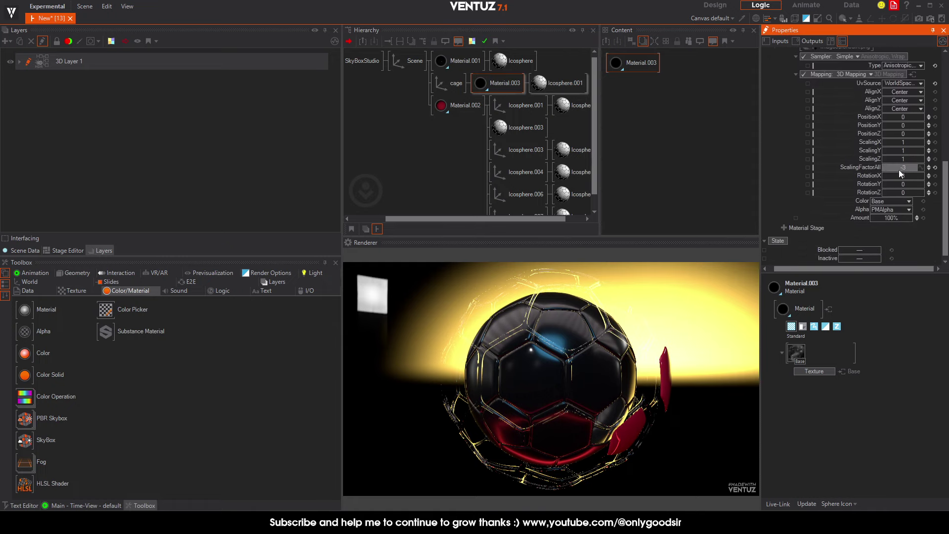
click(870, 216)
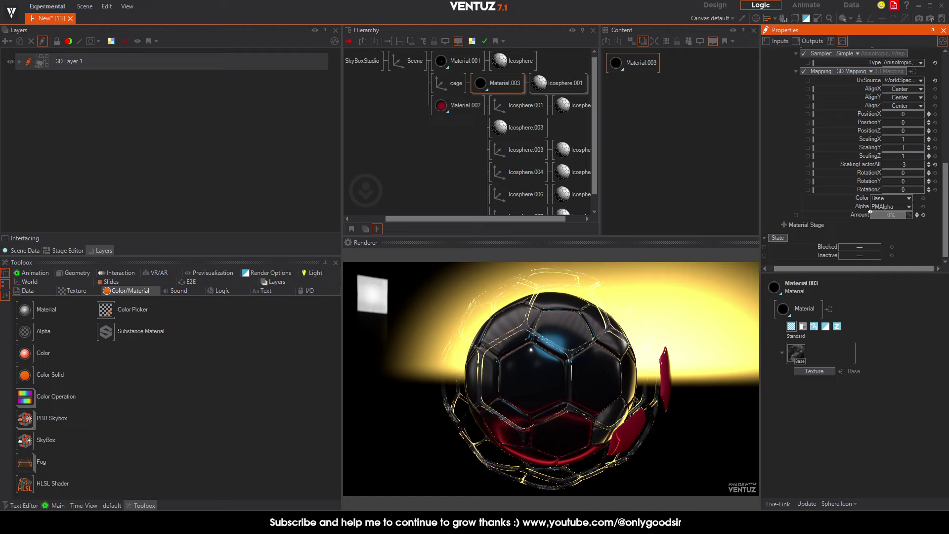
Set the cage material's metalness to 0 and its roughness to 0.162
scroll(884, 207, up, 6)
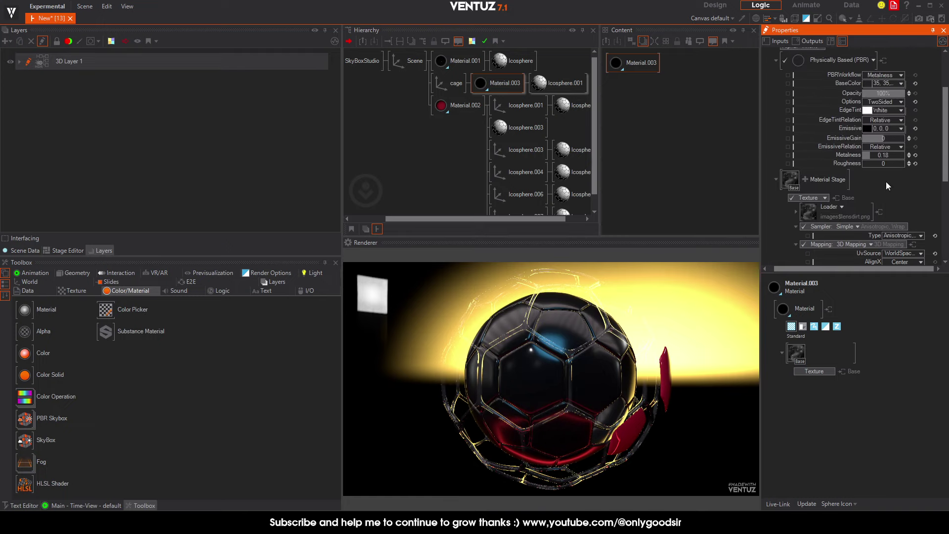
scroll(889, 178, up, 2)
drag(873, 193, 863, 195)
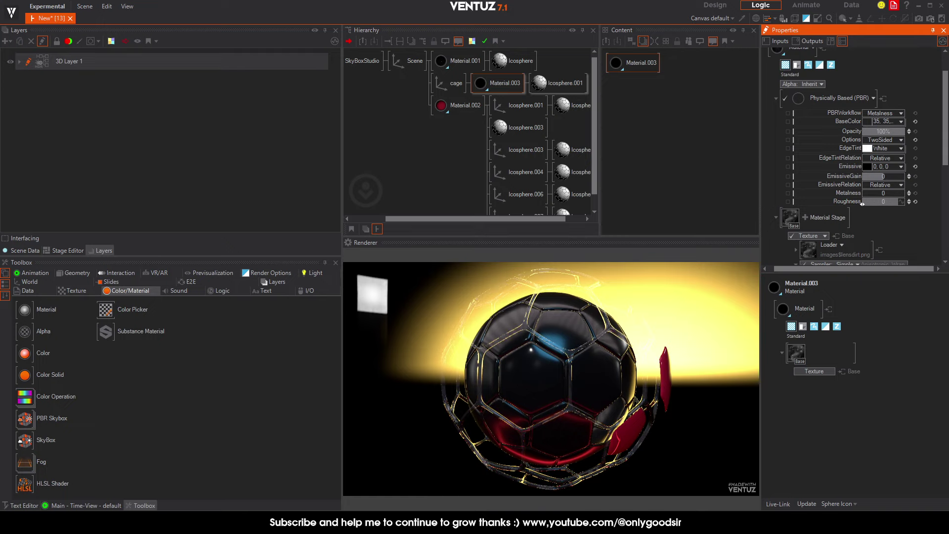
drag(862, 203, 888, 203)
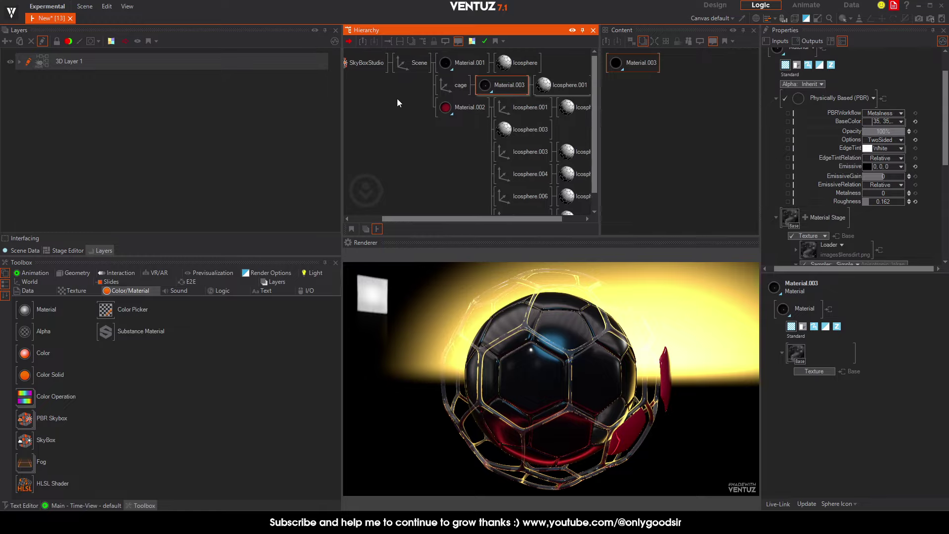
Rotate the whole Scene about Y to -636 to bring the red panels around
click(416, 62)
mouse_move(858, 133)
mouse_down()
mouse_move(885, 134)
mouse_move(844, 134)
mouse_up()
Rotate the cage axis to 9.9 about Y and enlarge the cage with an overall scaling factor of about 3.7
middle_drag(469, 129, 438, 111)
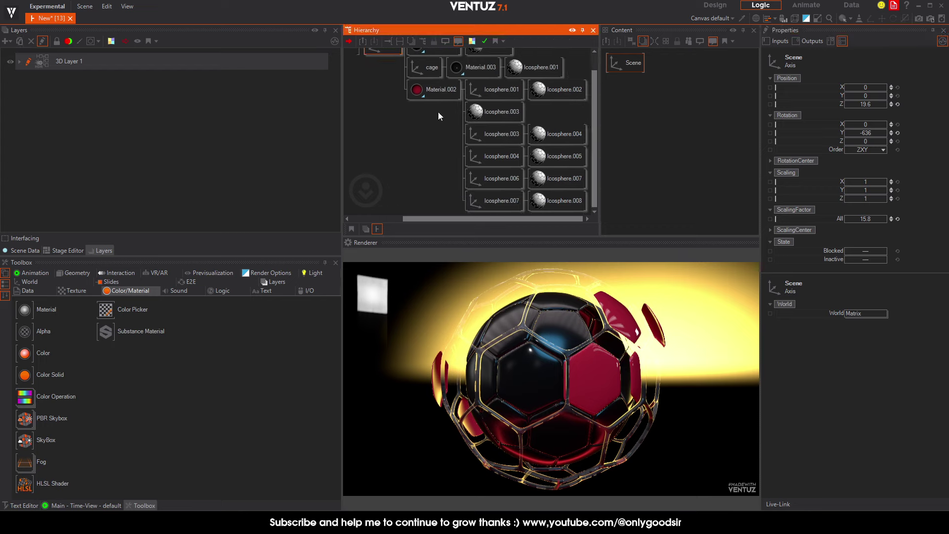
click(452, 64)
click(416, 86)
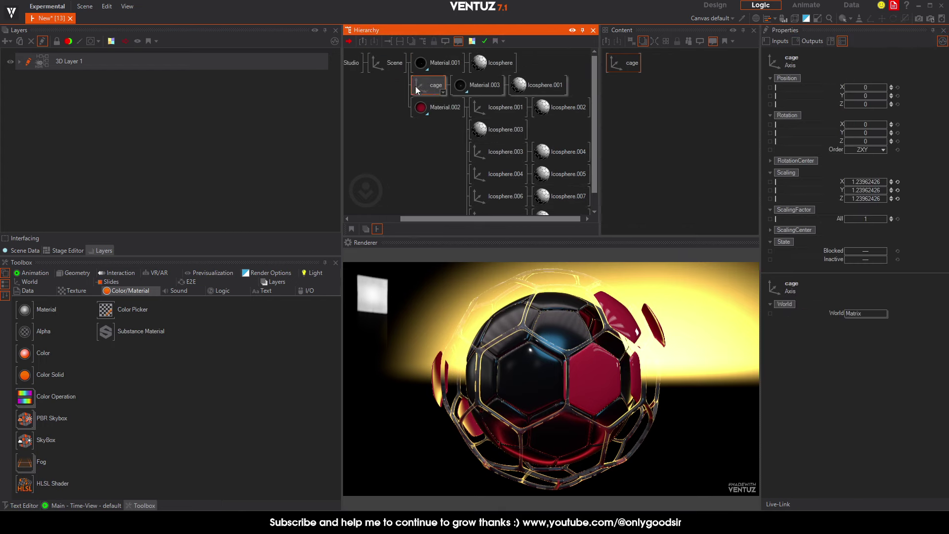
drag(866, 133, 885, 133)
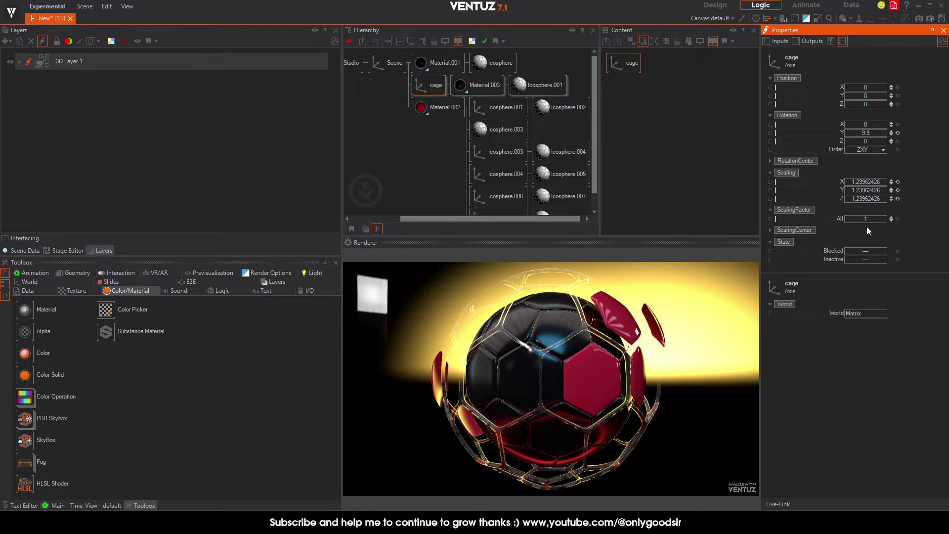
drag(865, 218, 885, 217)
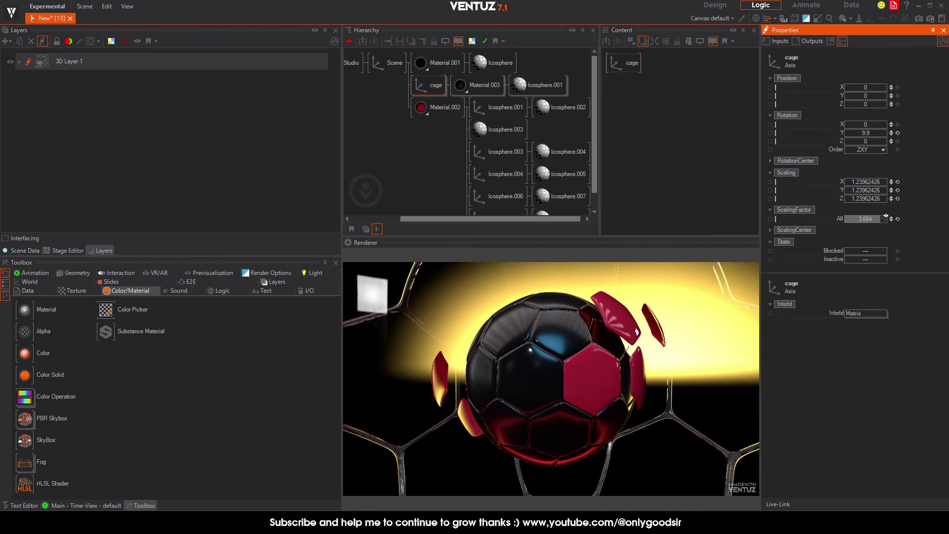
Animate the cage's Y rotation with Linear -360 (Rotate CW) over 86.5 s and tilt it to 56 about X and 6 about Z
click(884, 133)
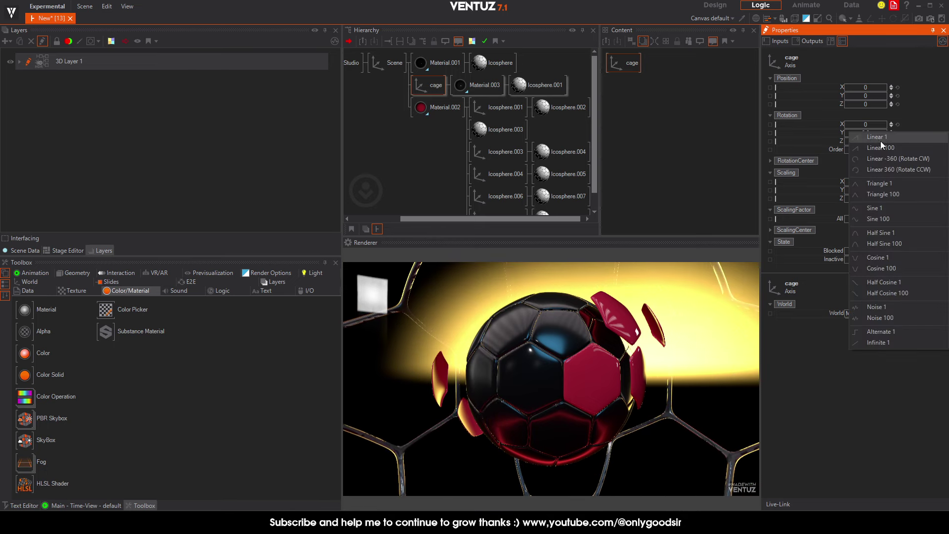
click(918, 160)
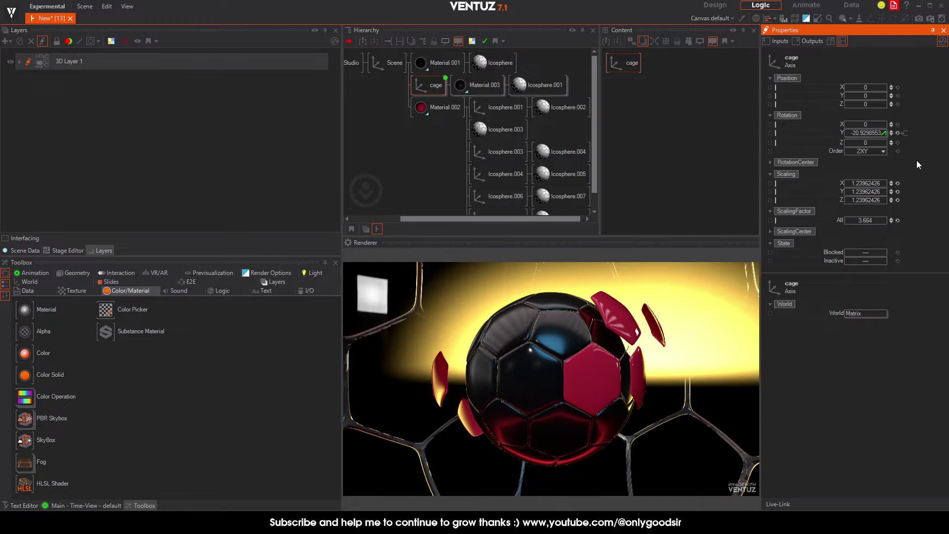
click(873, 133)
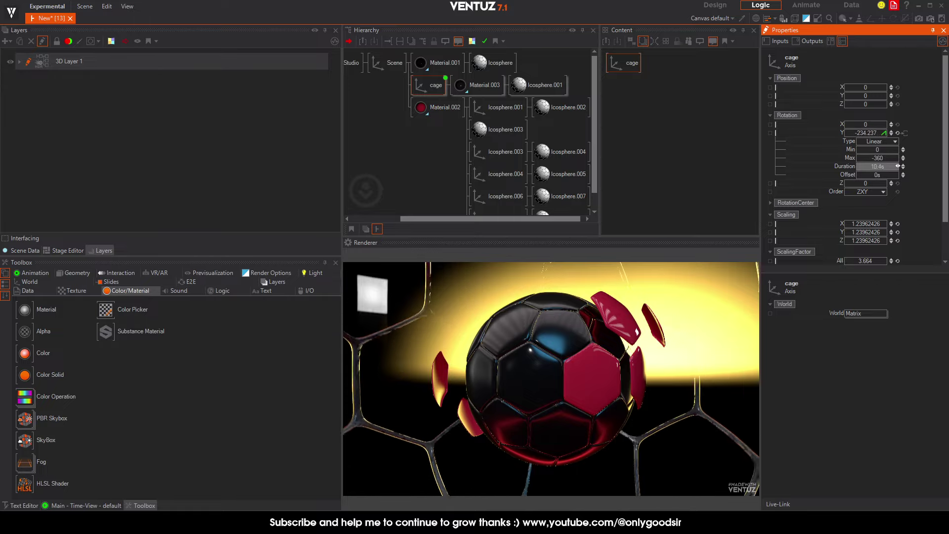
drag(897, 166, 897, 164)
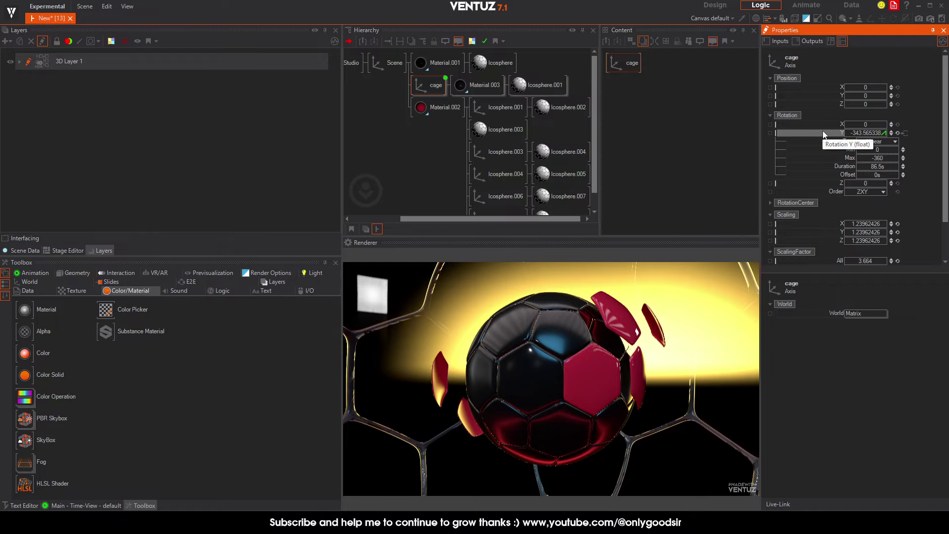
click(810, 129)
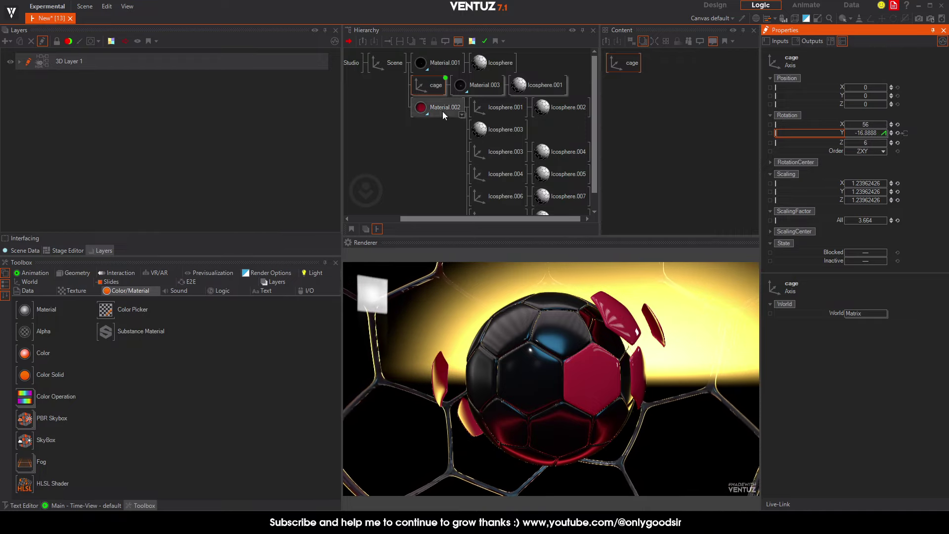
Rotate the whole Scene about Y so the pulled-out red panels face the viewer
click(385, 62)
mouse_move(866, 133)
mouse_down()
mouse_move(844, 130)
mouse_move(868, 106)
mouse_move(889, 106)
mouse_move(854, 109)
mouse_move(861, 136)
mouse_move(844, 136)
mouse_move(882, 130)
mouse_move(866, 133)
mouse_up()
Disable SkyboxEnable on the SkyBoxStudio node, try a SkyboxExposure of about -4.3 and reset the exposure to its default
click(436, 75)
key(Left)
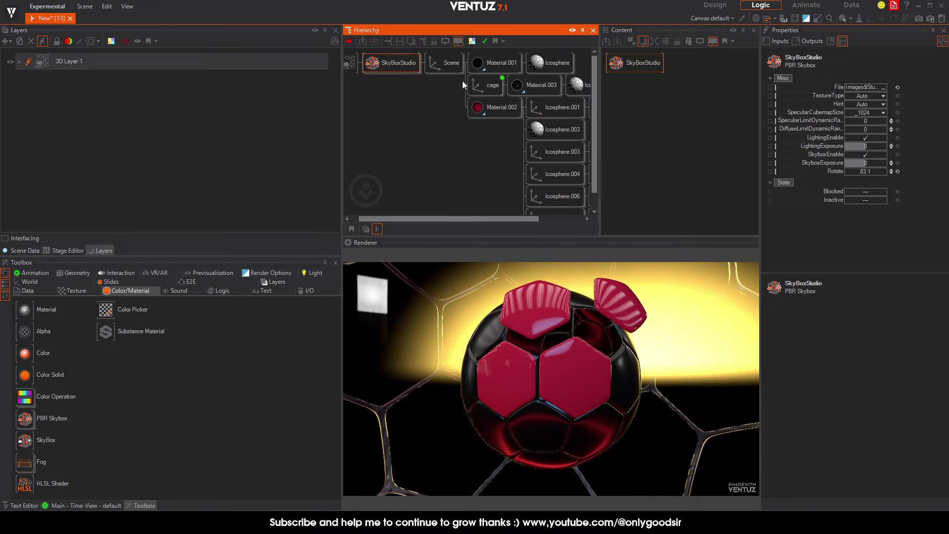
click(862, 156)
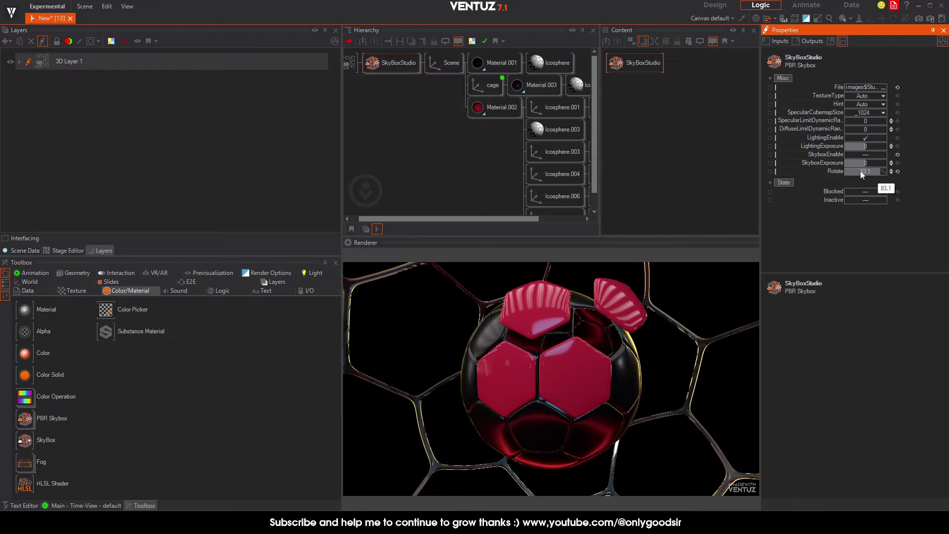
drag(857, 162, 886, 162)
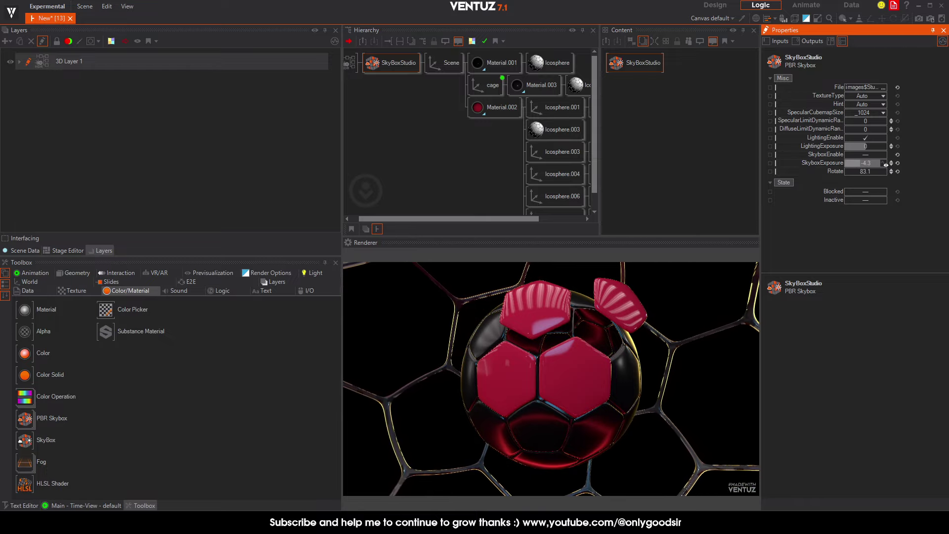
click(898, 163)
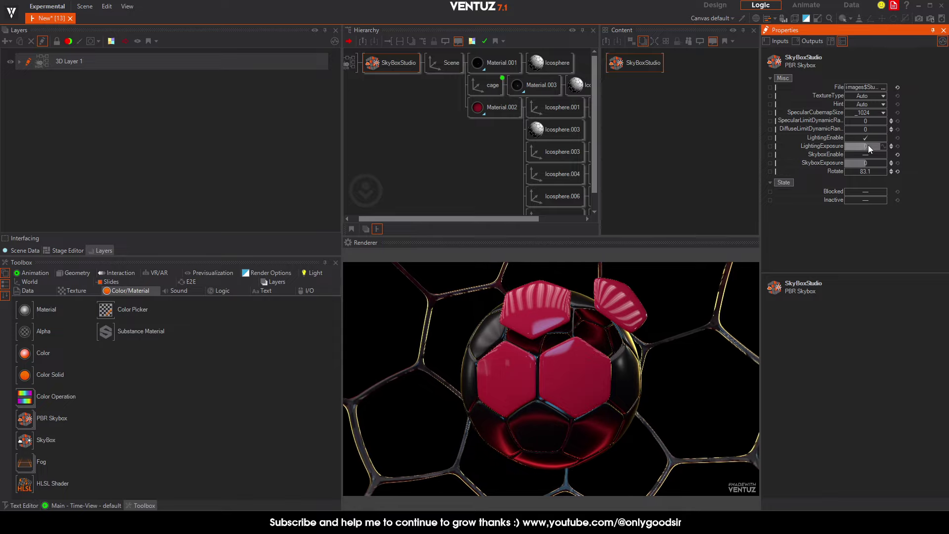
Raise the SkyBoxStudio lighting exposure to 2.4, adjusting its rotation as well, and turn the Scene axis around Y
drag(867, 144, 886, 174)
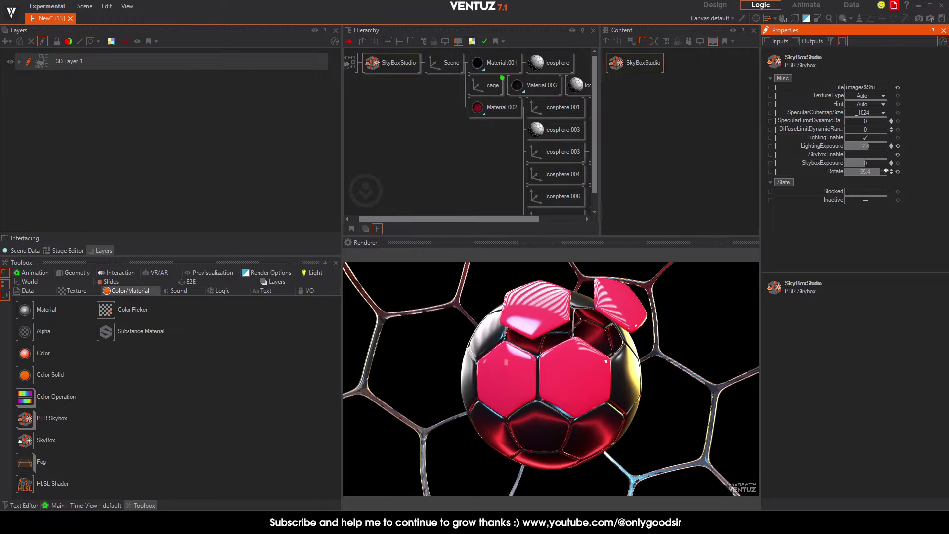
click(444, 63)
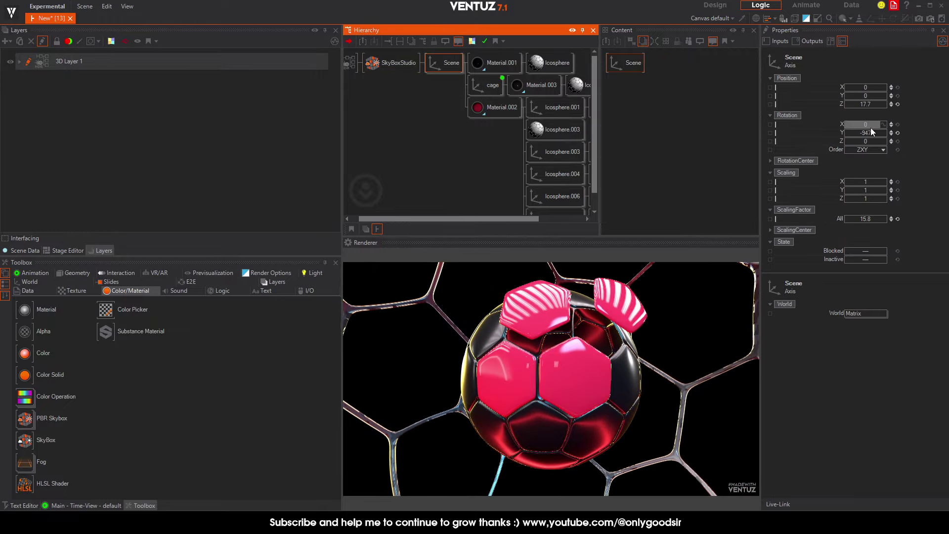
drag(885, 133, 885, 137)
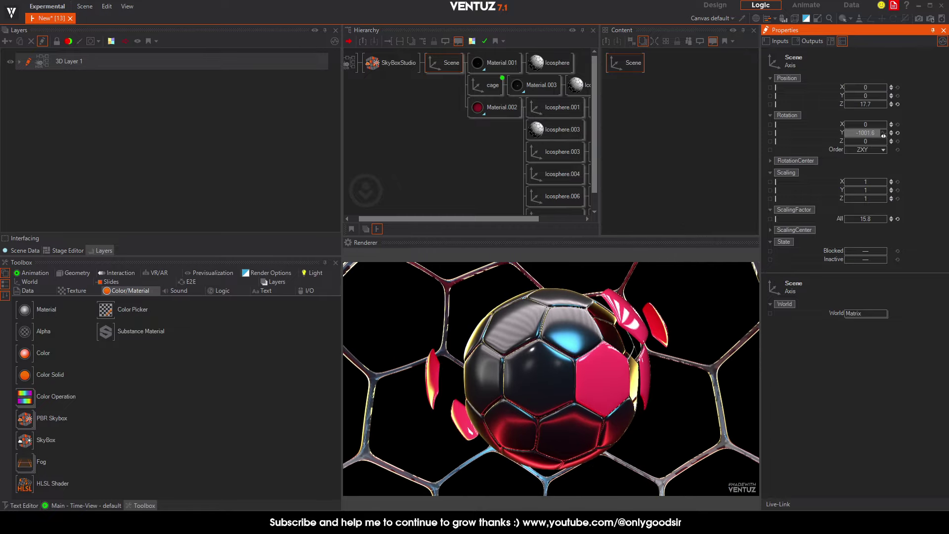
Darken Material.001's base color to near black and set its roughness to 0.0855
click(495, 63)
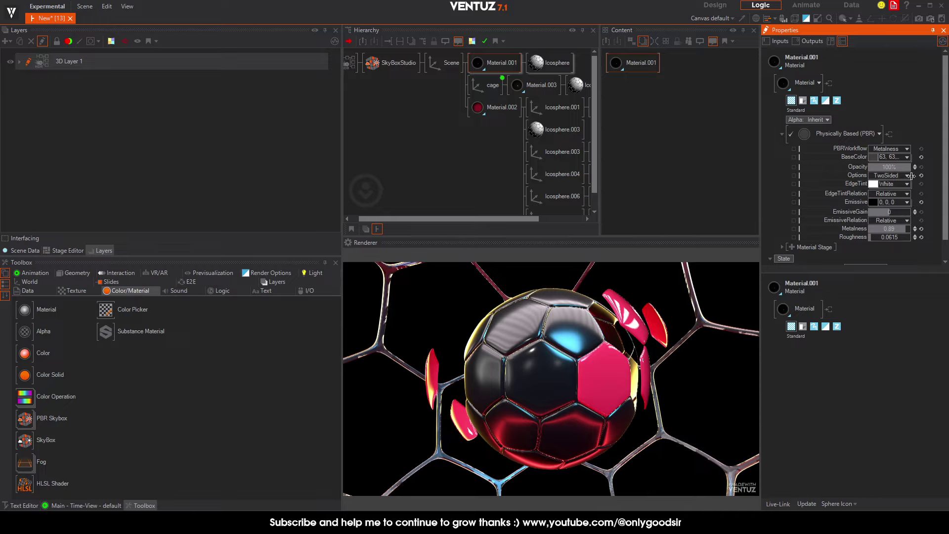
click(907, 157)
drag(870, 187, 844, 206)
click(896, 115)
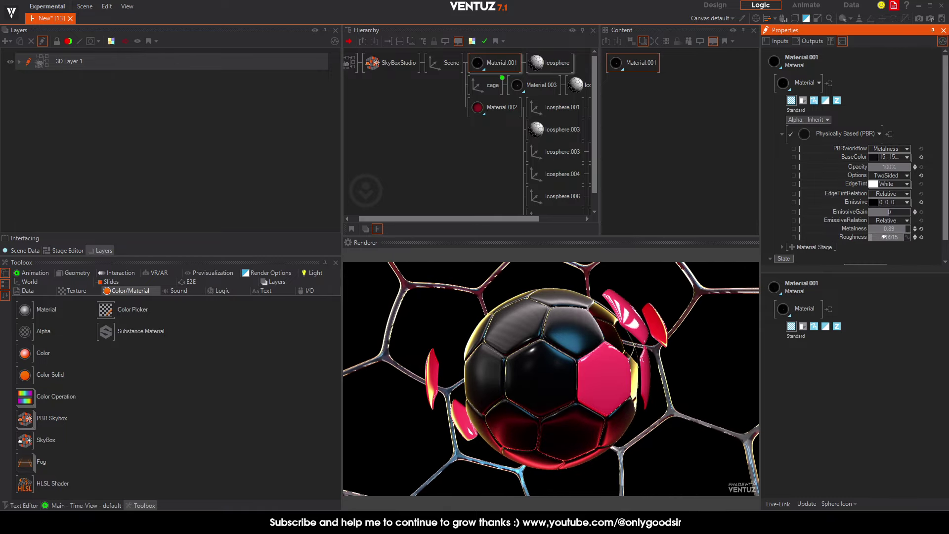
drag(880, 238, 880, 239)
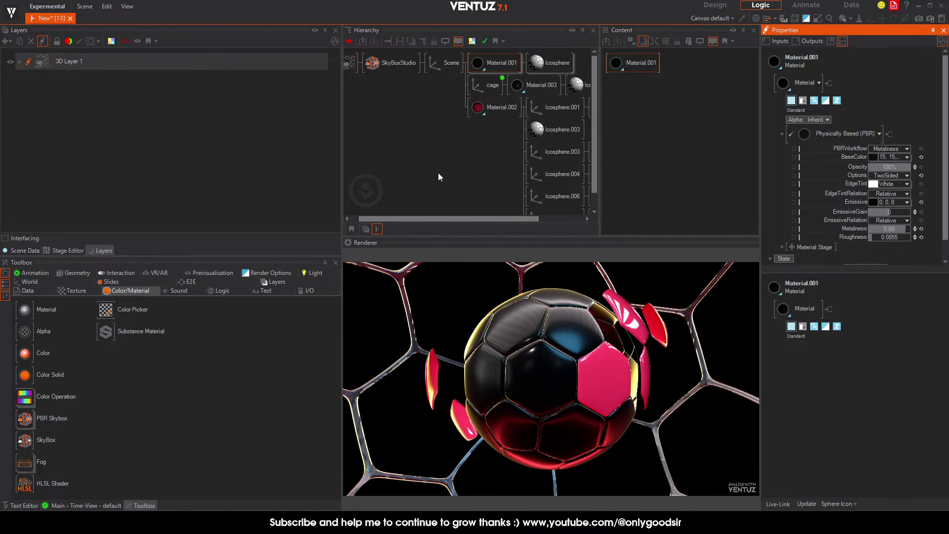
Set the Scene axis's Y rotation to about -629.6 and its Z position to 37
click(452, 63)
drag(869, 133, 885, 134)
drag(885, 134, 845, 106)
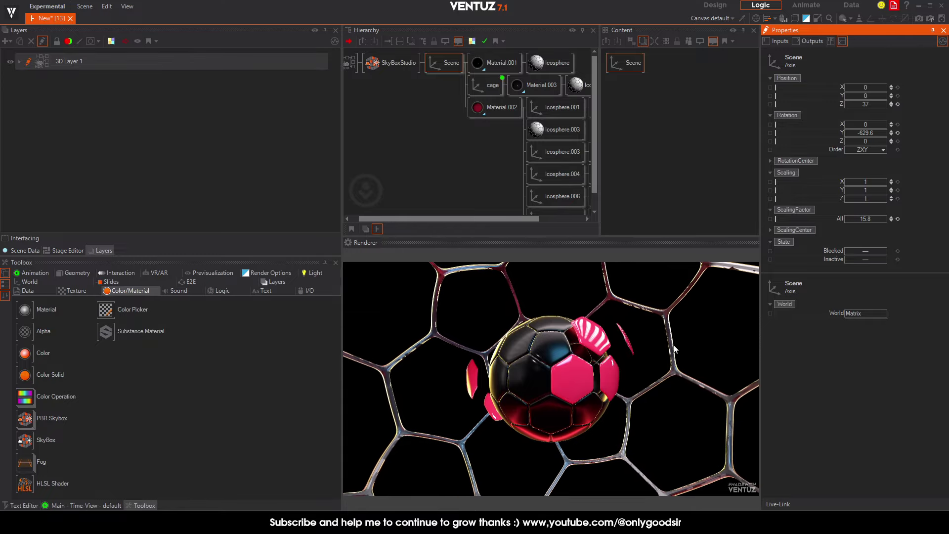
Add a new Axis node as a child of the Scene axis, below Material.002
click(428, 119)
right_click(469, 137)
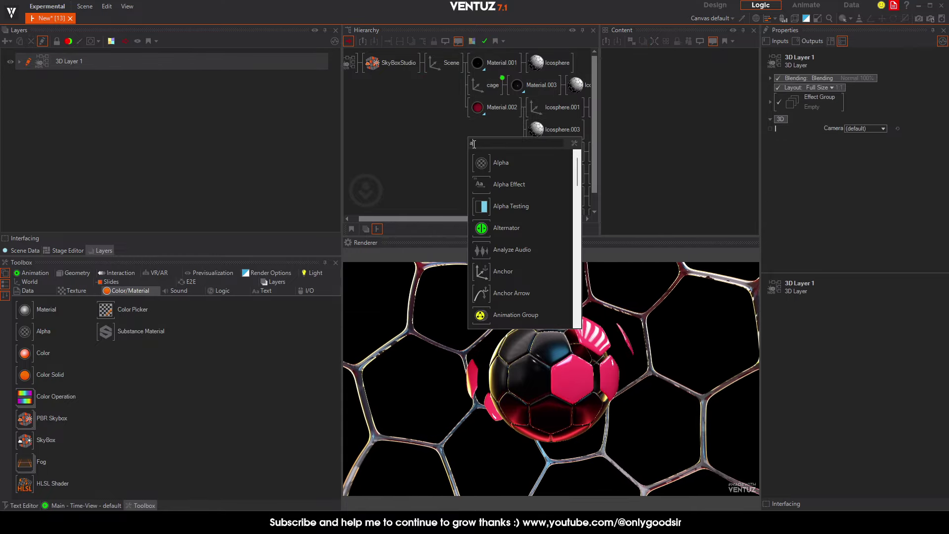
text(ax)
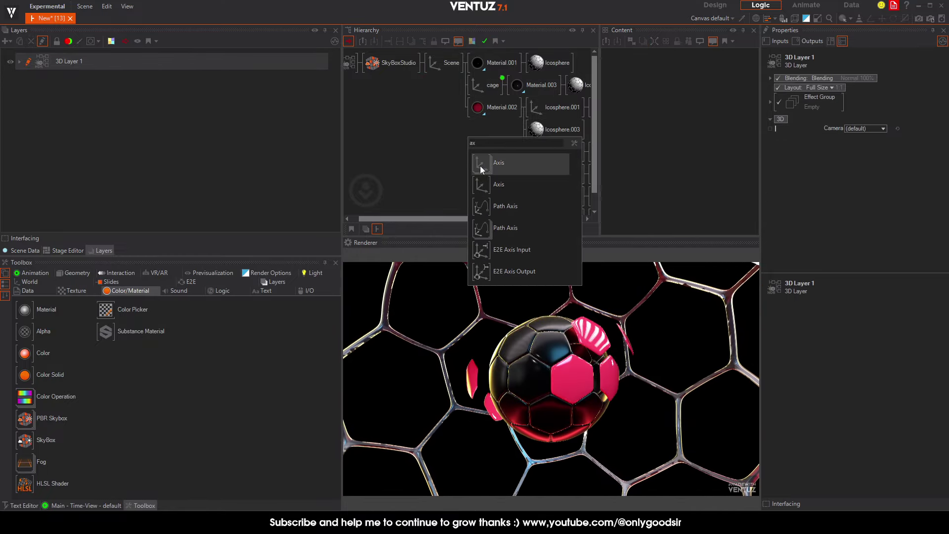
click(479, 165)
click(485, 112)
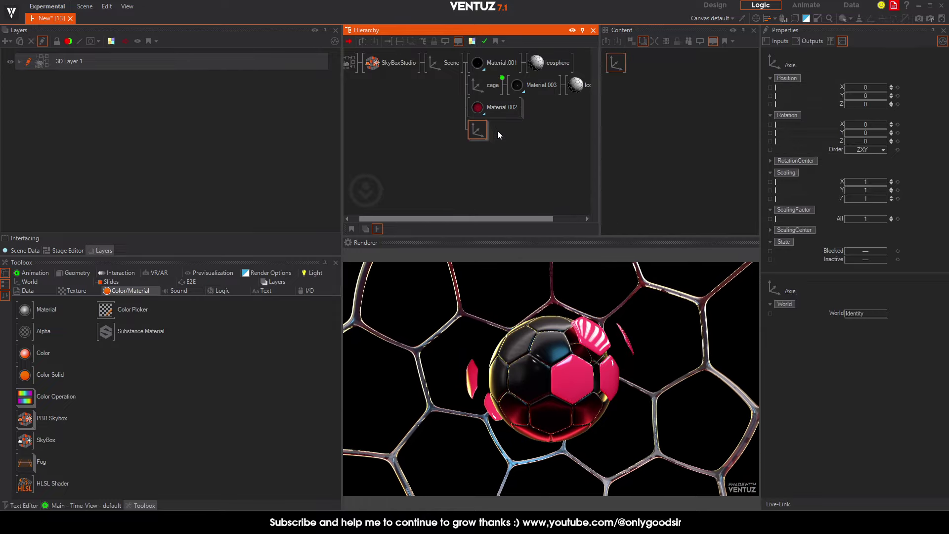
Attach a Circle geometry to the new axis and make that branch the first child of the Scene axis
right_click(486, 155)
text(axis)
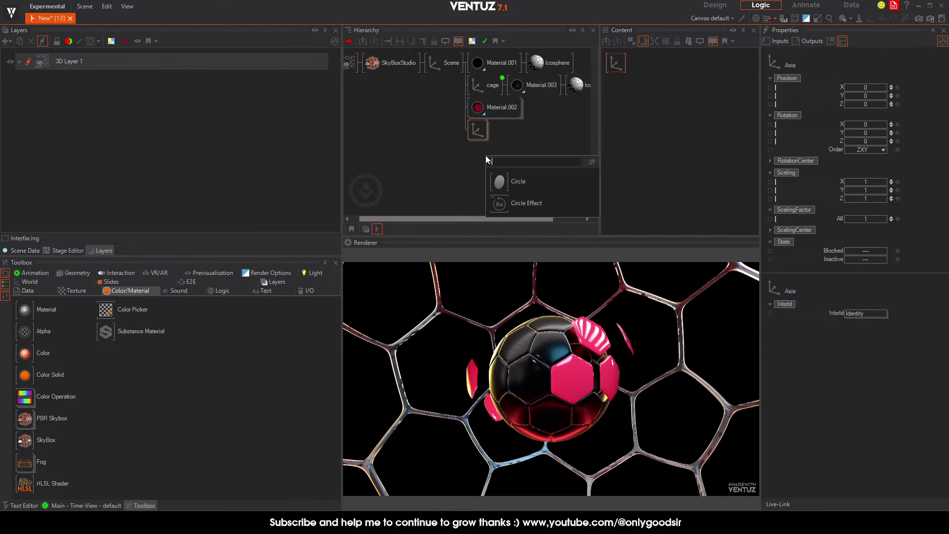
click(506, 177)
click(478, 130)
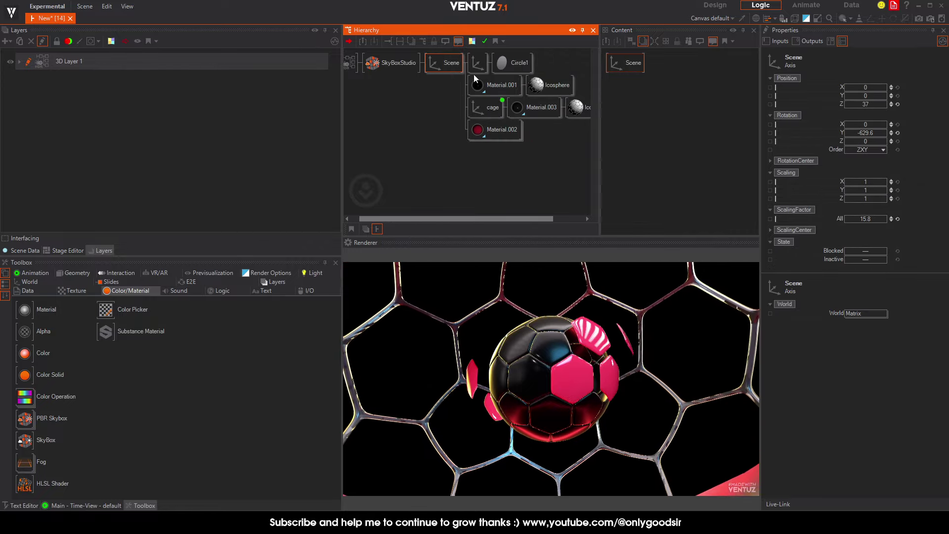
Set the Scene axis's Z position to 32.1
double_click(865, 104)
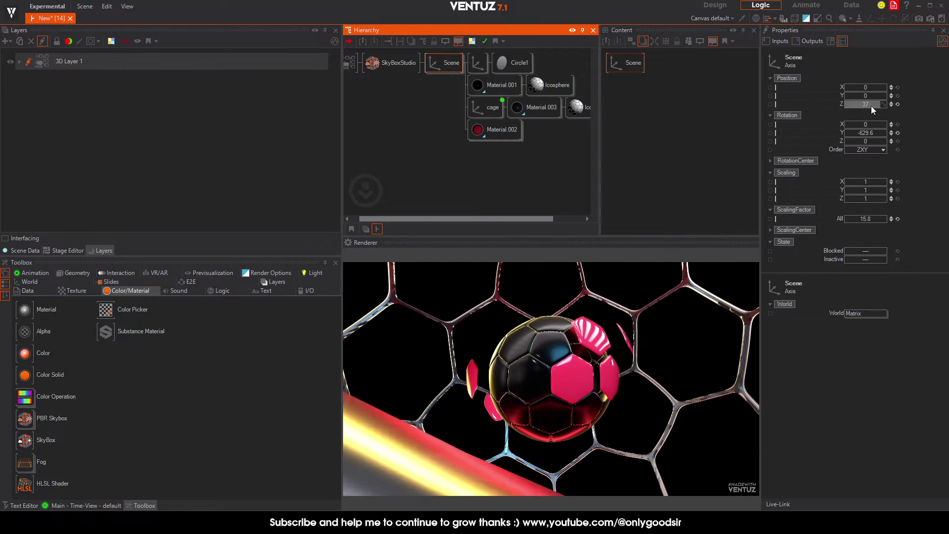
text(32.1)
key(Return)
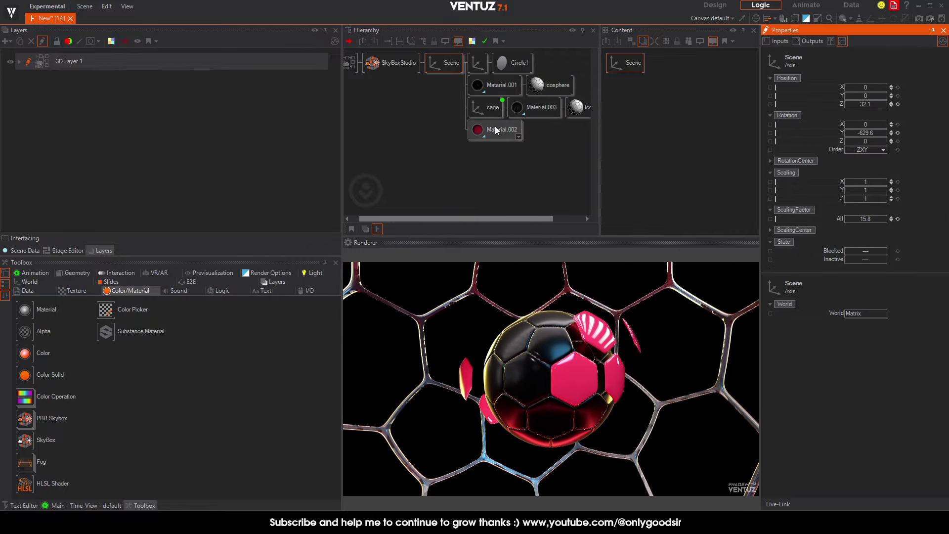
Set the overall scaling factor of the circle's axis to 59.7
click(478, 62)
double_click(865, 218)
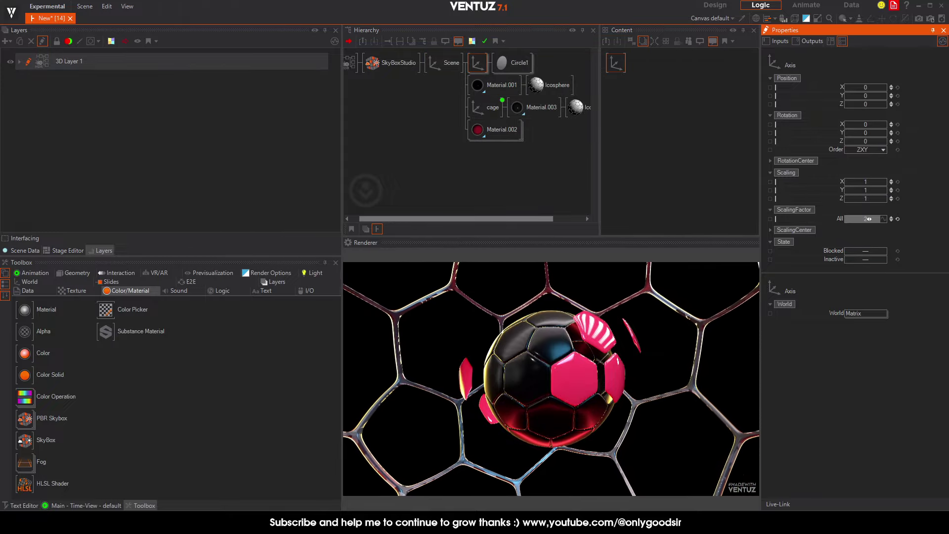
text(59.7)
key(Return)
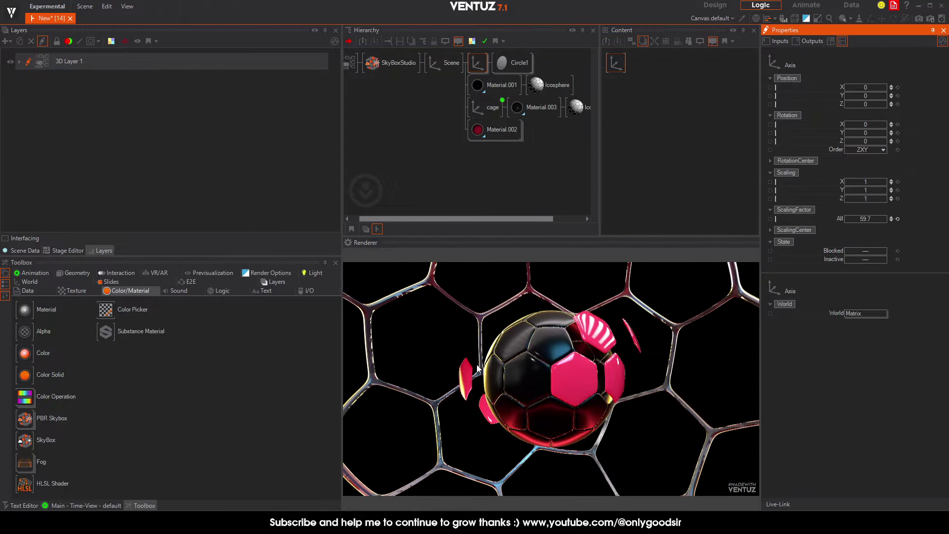
Rotate the circle's axis to -270 on X and 90 on Y
mouse_move(872, 124)
mouse_down()
mouse_move(846, 127)
mouse_move(885, 132)
mouse_up()
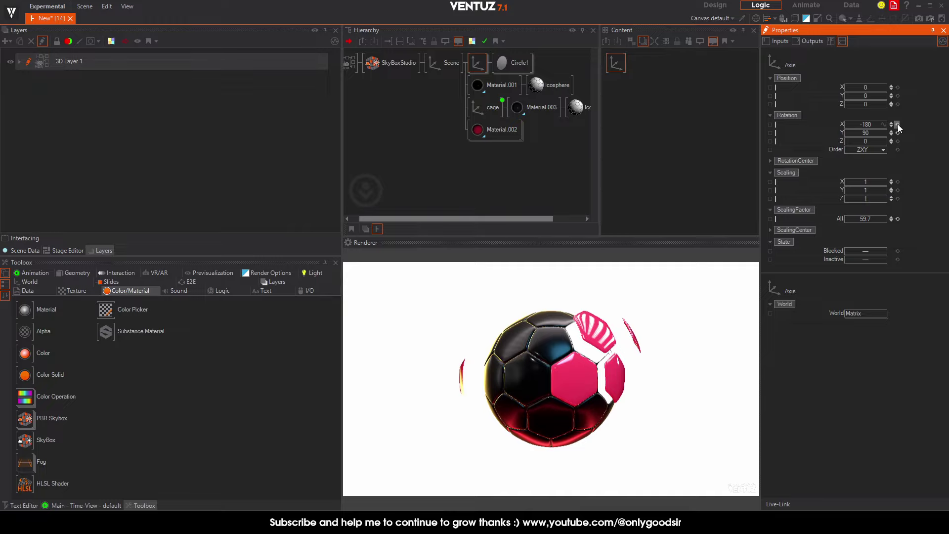
drag(865, 125, 845, 127)
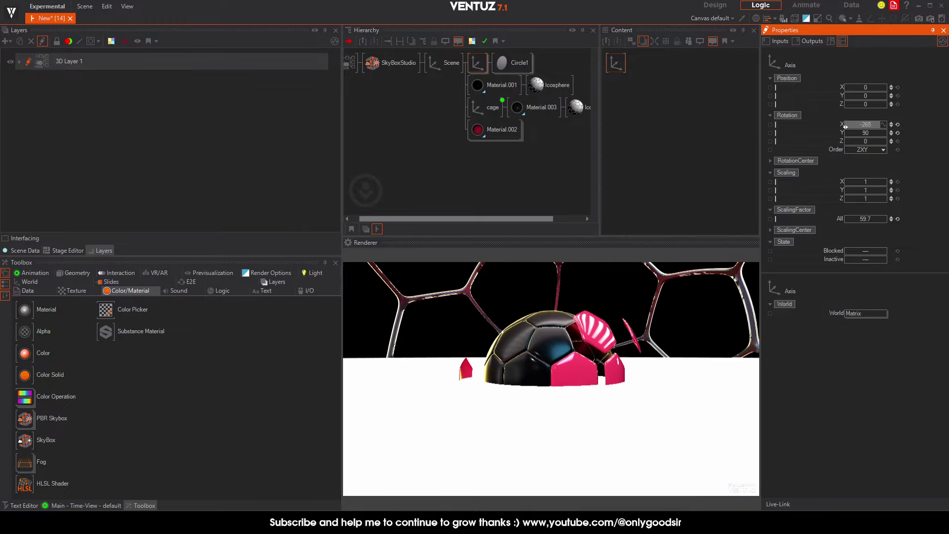
click(897, 125)
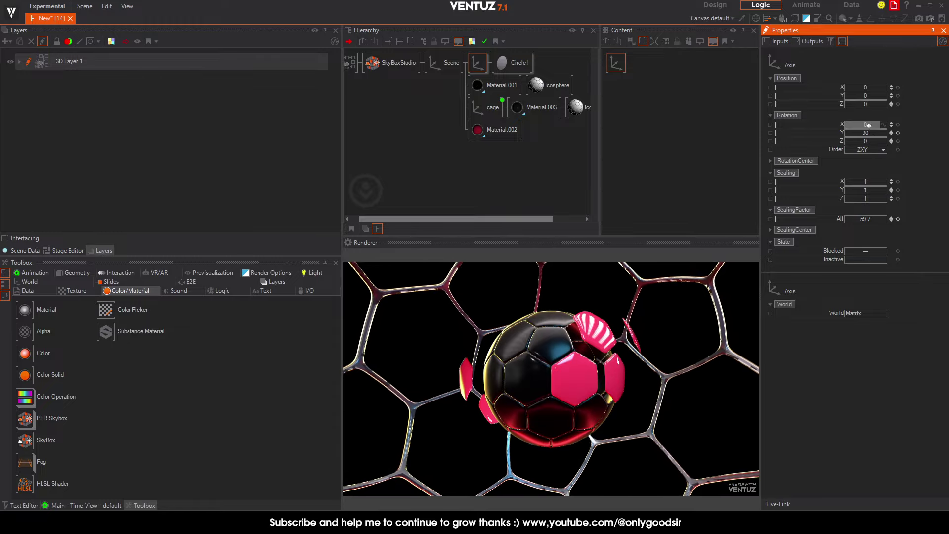
double_click(870, 125)
text(-270)
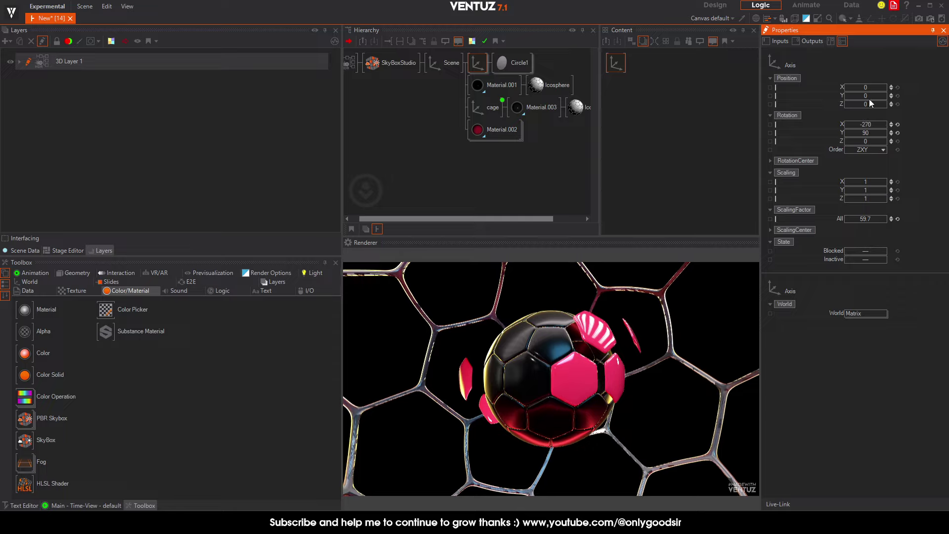
Lower the circle's axis to Y position -1.1 and set its overall scaling factor to -2.5, forming a disc under the ball
drag(868, 95, 868, 98)
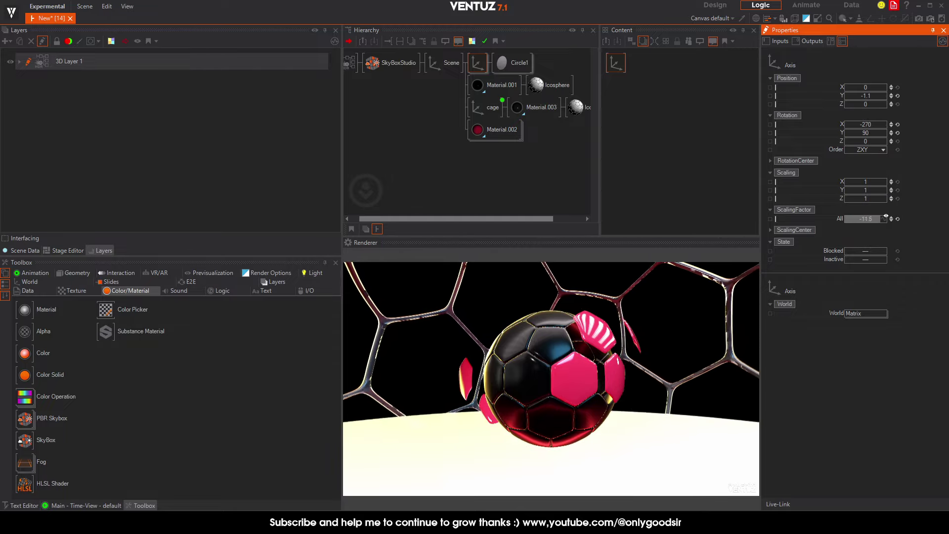
drag(886, 216, 881, 219)
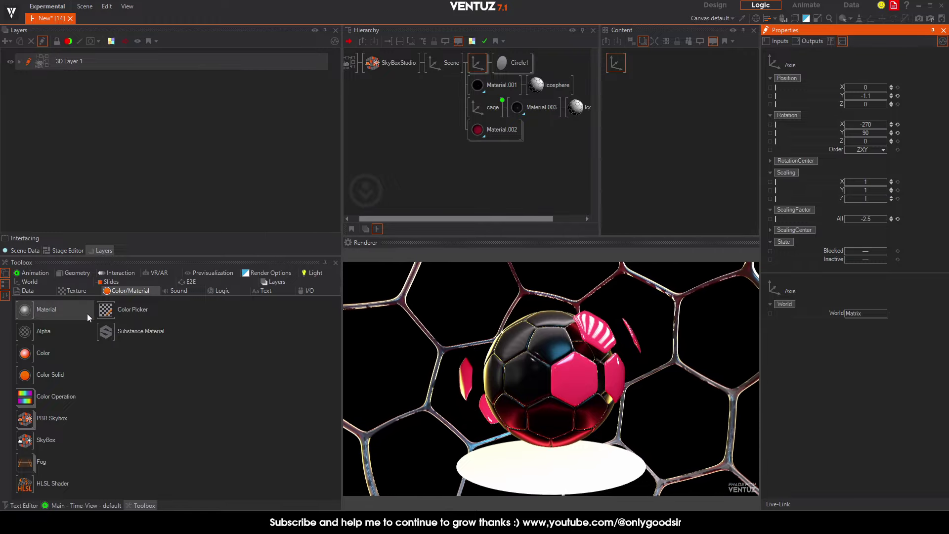
Insert a Base Color material before the circle's axis and reattach the ball and cage branches directly to the Scene axis
click(26, 378)
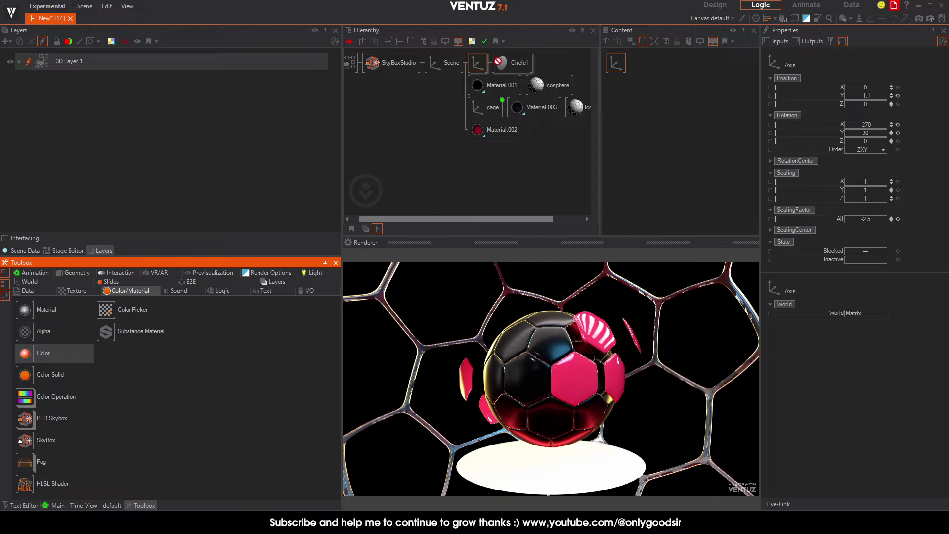
drag(470, 66, 472, 65)
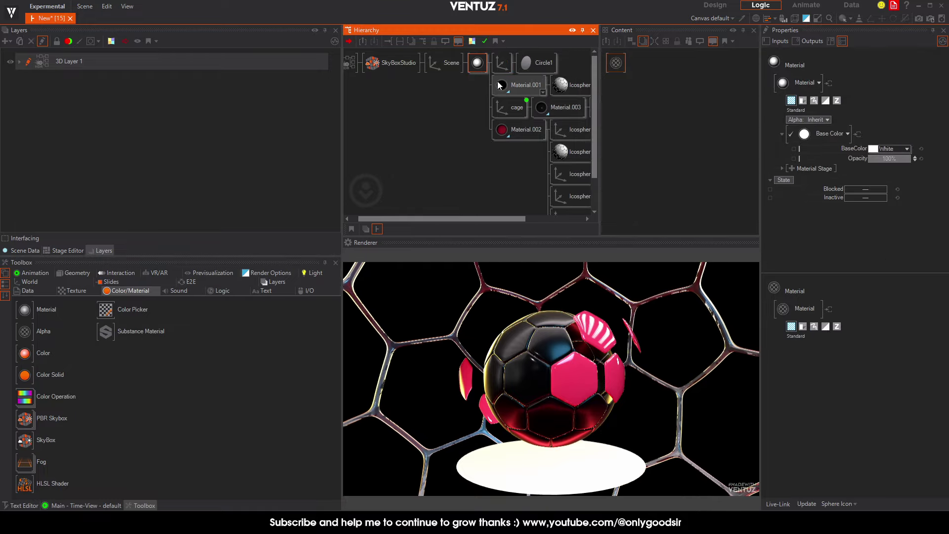
drag(536, 74, 477, 74)
ctrl+click(519, 129)
Switch the circle's material to Physically Based (PBR) with a near-white base color, metalness 1 and roughness 0.058
click(477, 62)
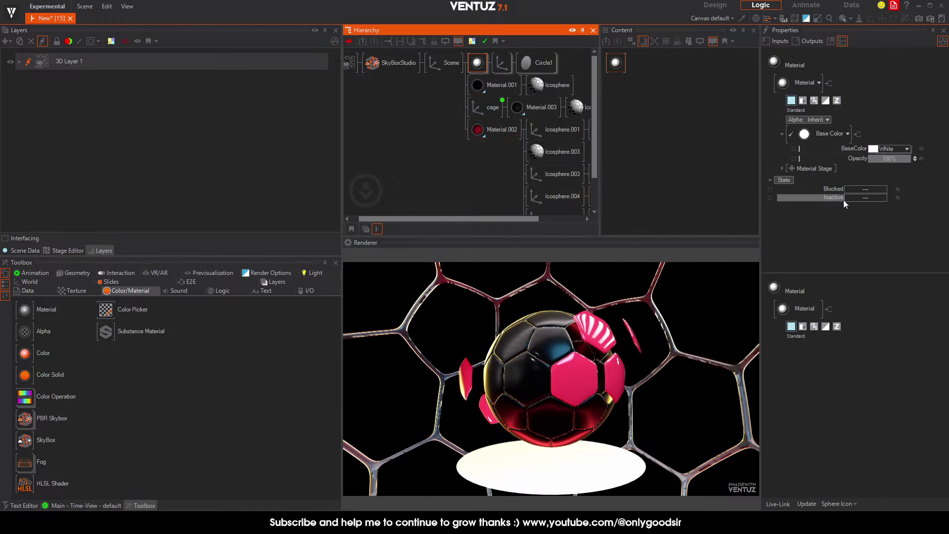
click(836, 134)
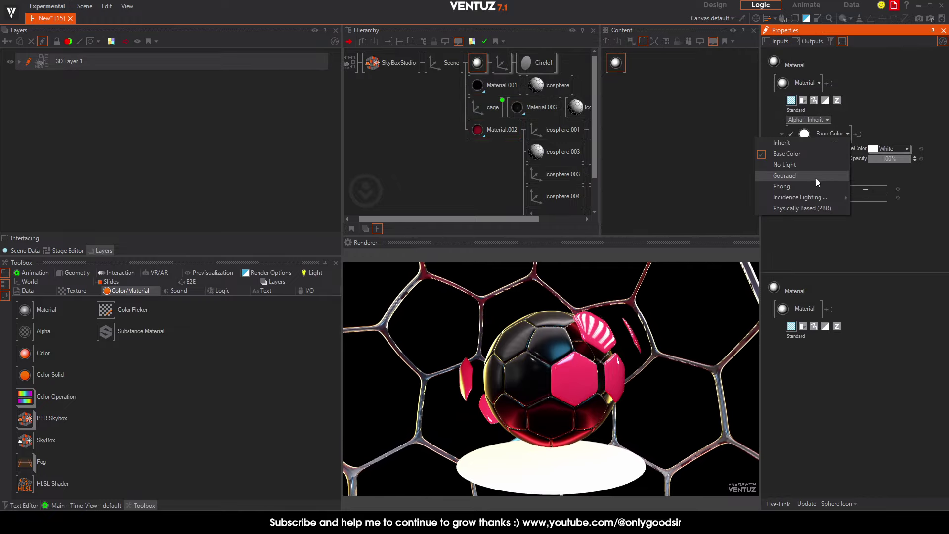
click(809, 207)
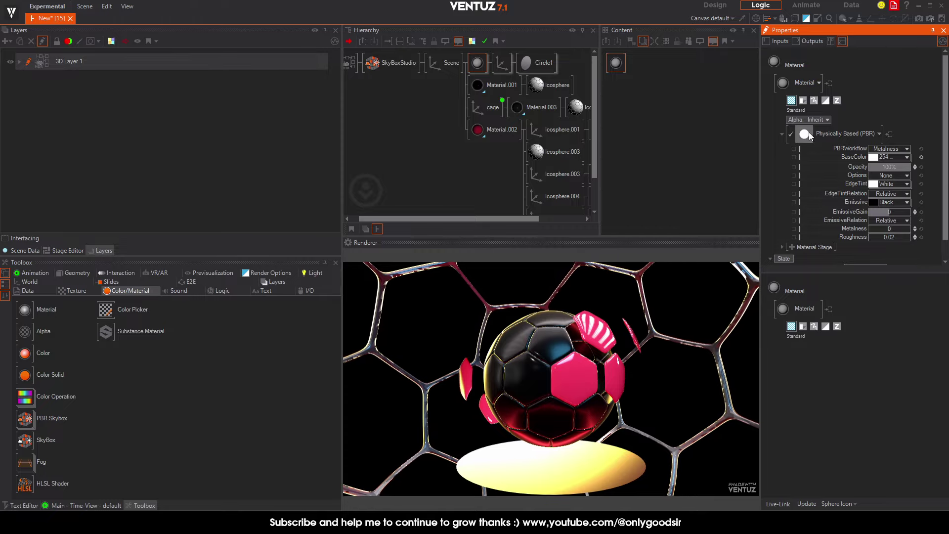
drag(885, 242, 909, 229)
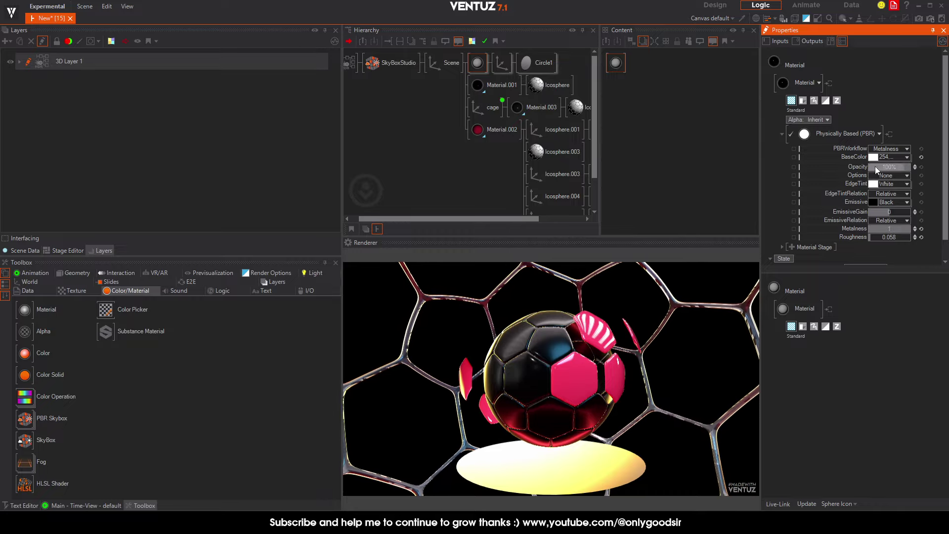
Turn the Circle1 geometry into a thin arc with a hole of 0.96 and an angle of 101
click(541, 62)
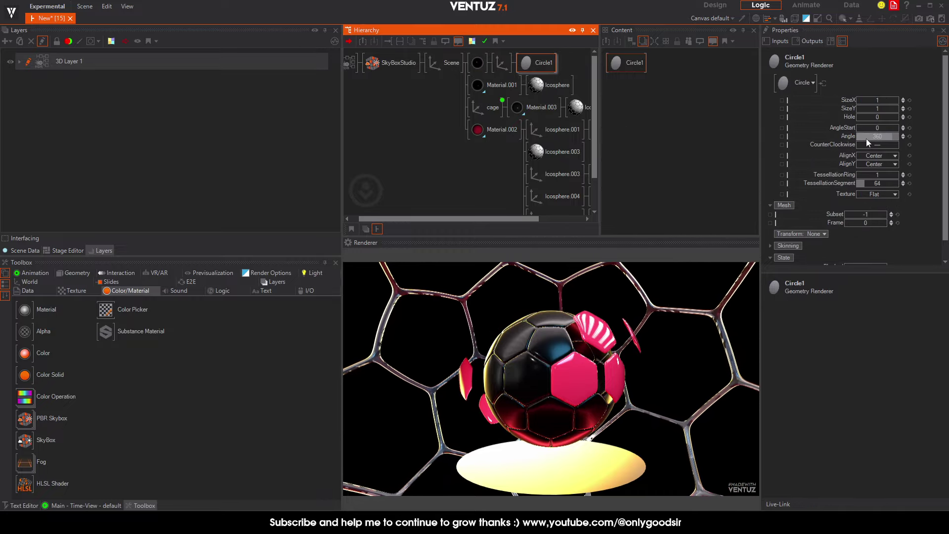
drag(871, 116, 893, 119)
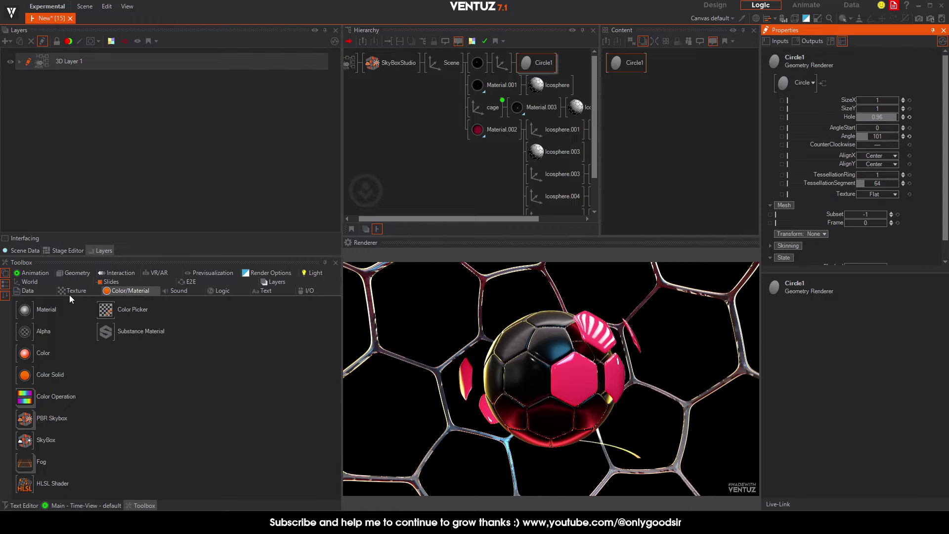
Insert a Spread node between the circle's axis and Circle1, without a Continue output
click(50, 281)
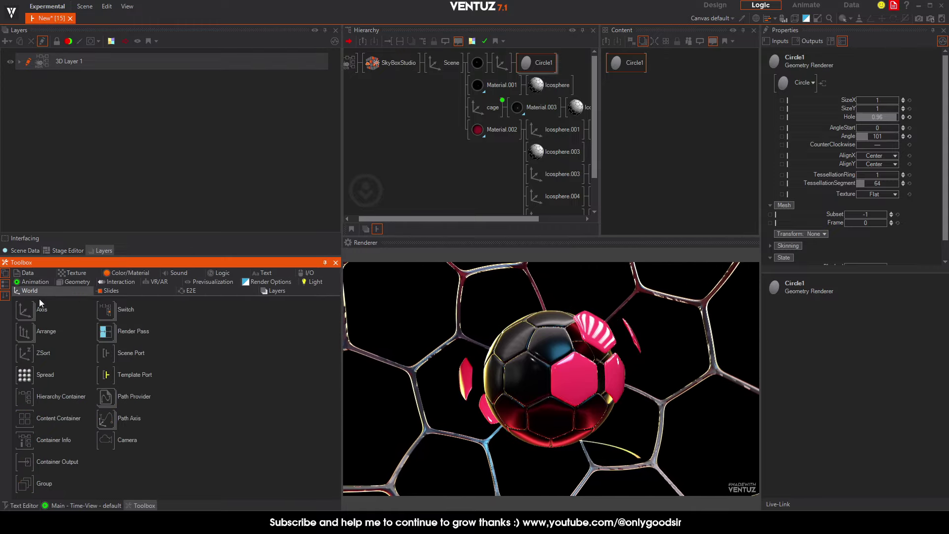
drag(519, 62, 519, 64)
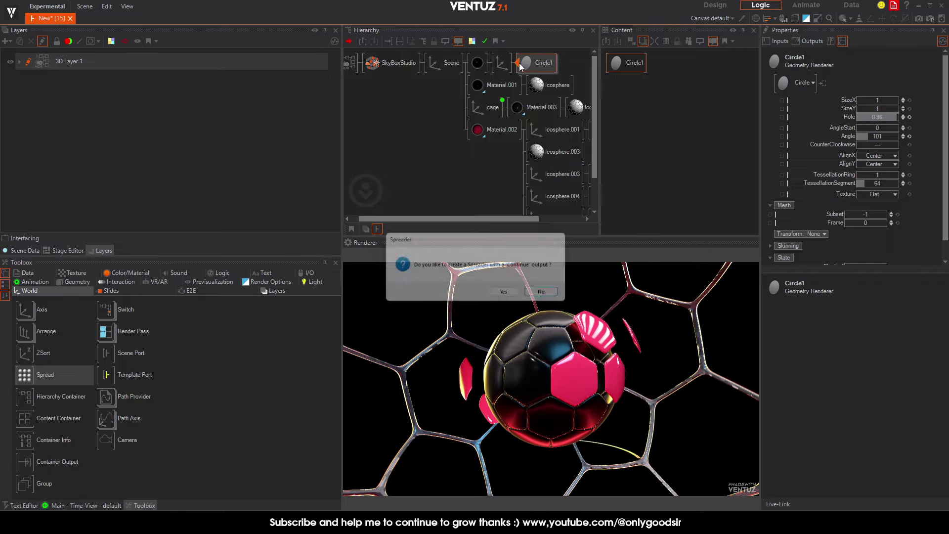
click(546, 295)
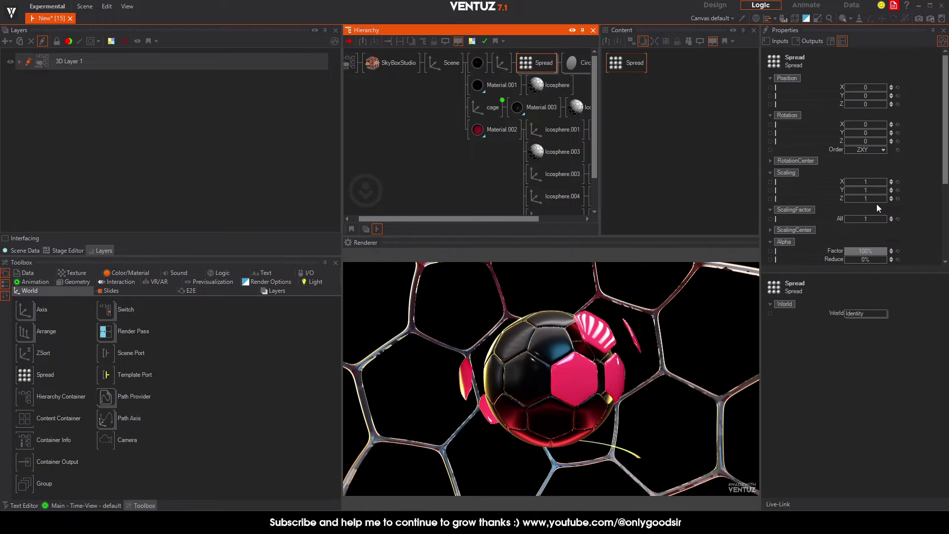
Rotate the Spread's copies to 168 around Z and raise both its Max and Count to 8
drag(869, 142, 869, 141)
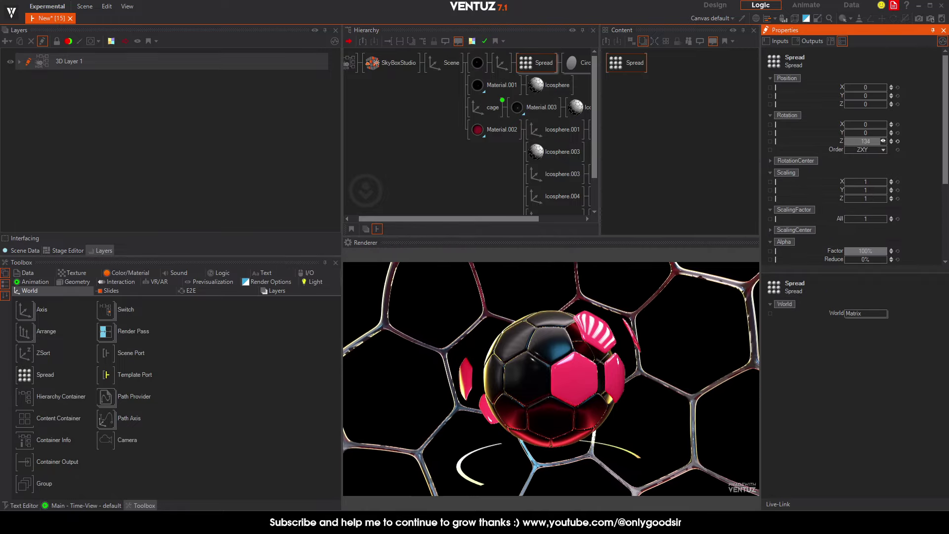
scroll(840, 208, down, 3)
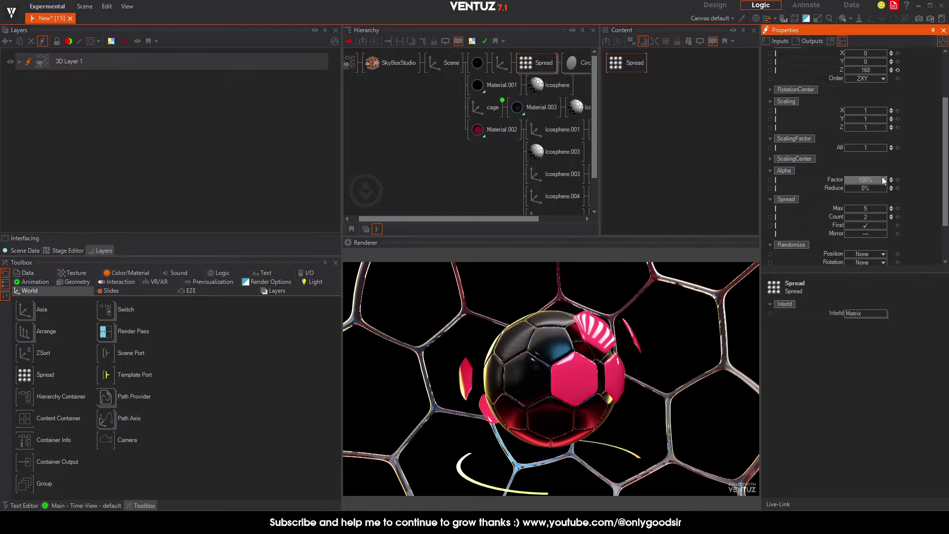
click(864, 225)
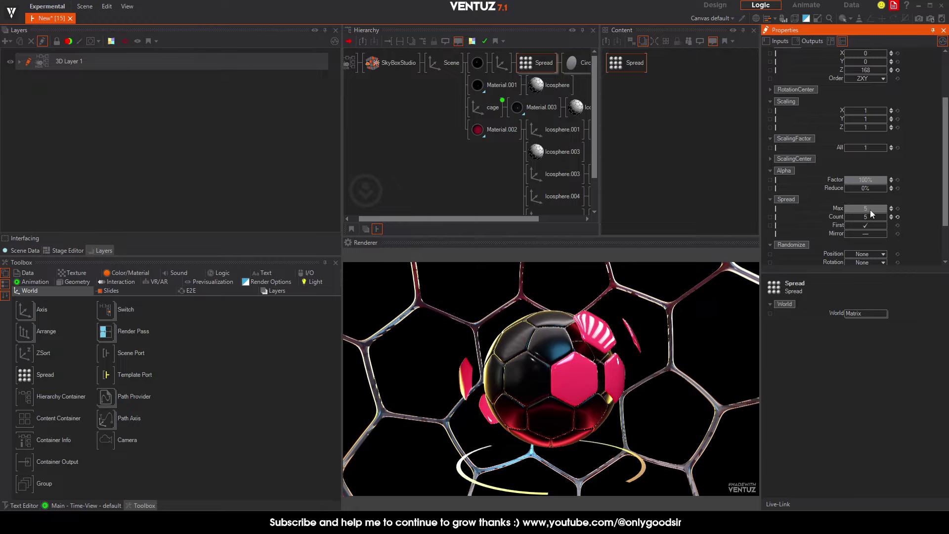
click(892, 207)
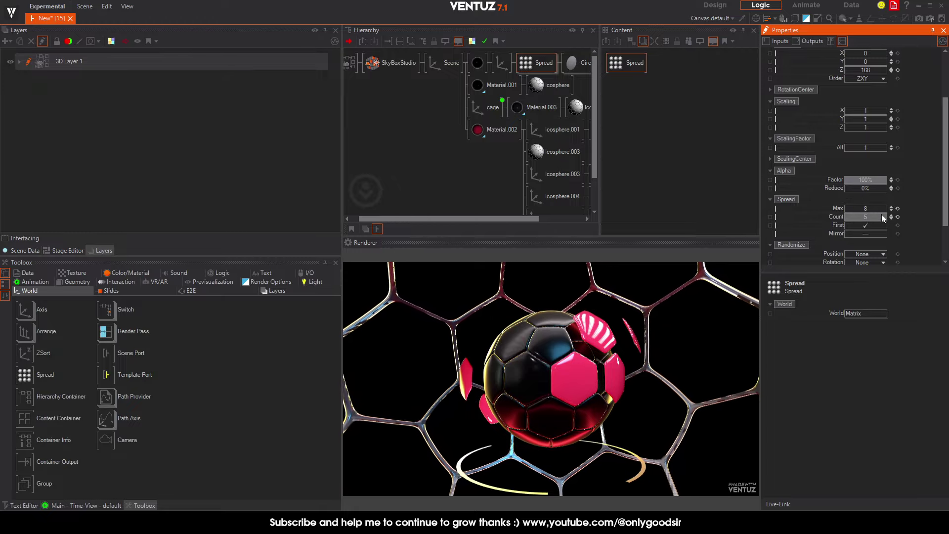
Set the Spread's Z rotation to 275 and offset its copies by 0.016 in Z position
scroll(865, 76, up, 2)
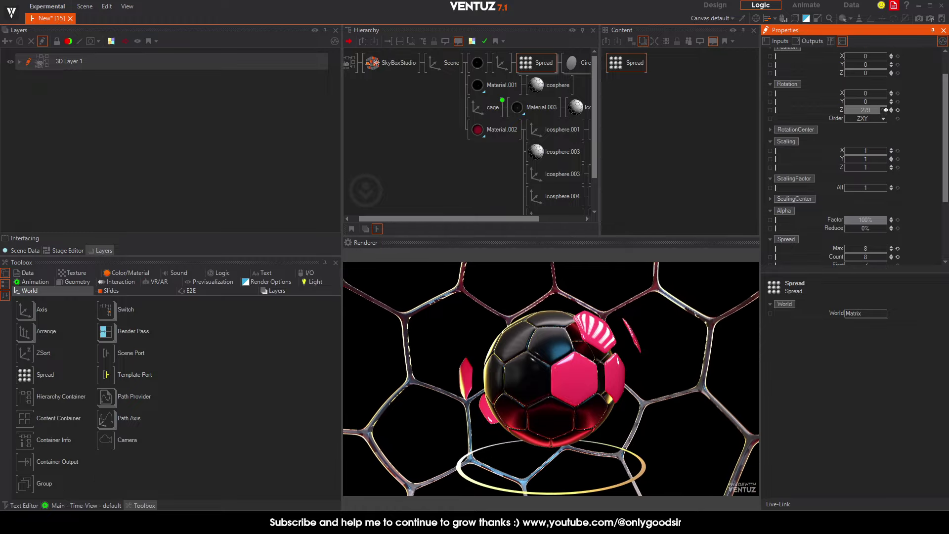
scroll(885, 109, up, 2)
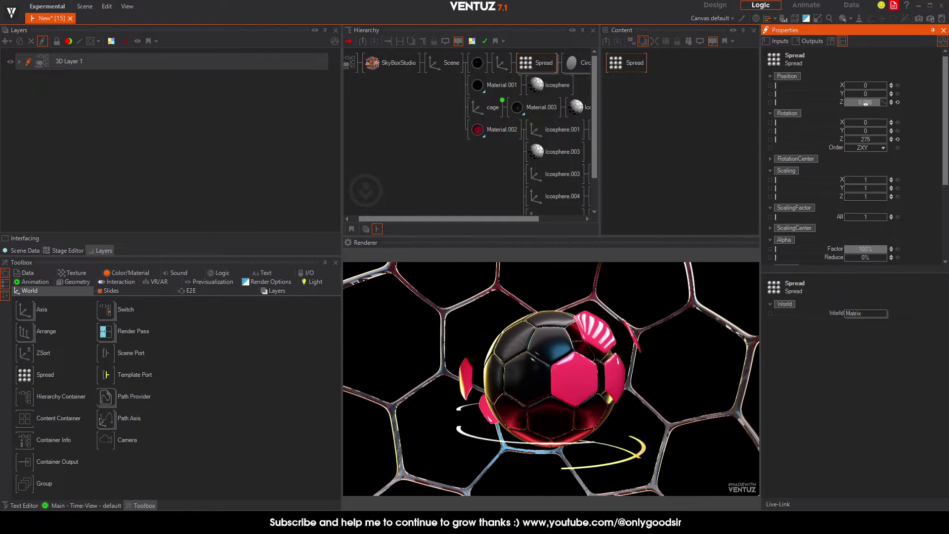
drag(865, 103, 846, 101)
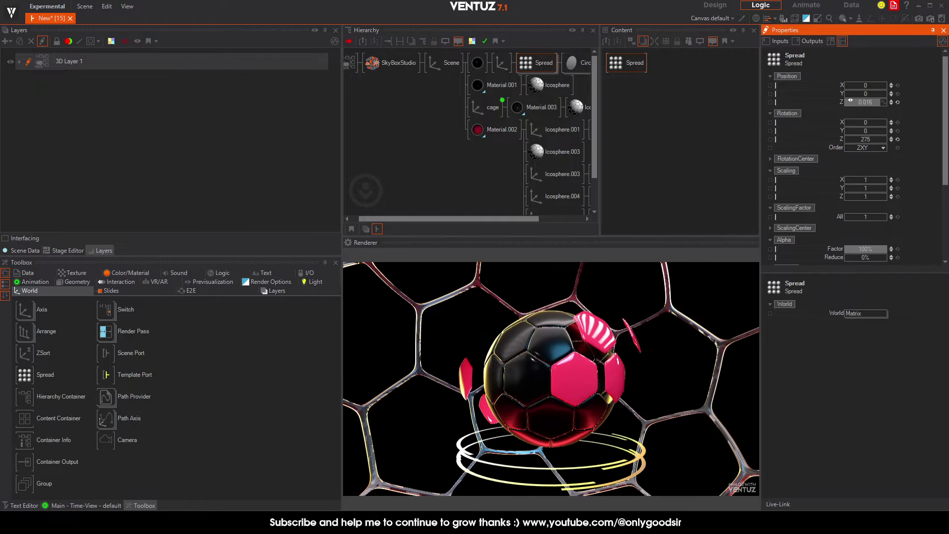
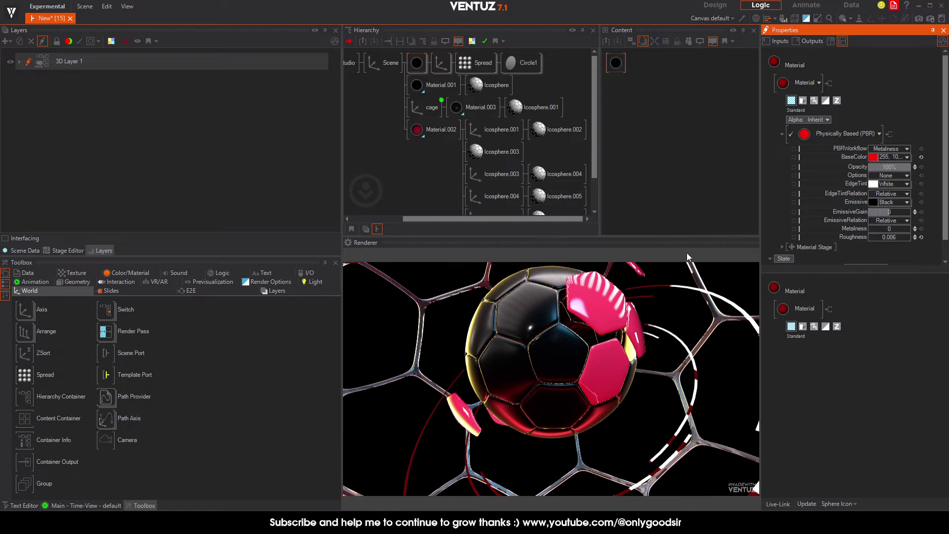
Try different X and Z rotations on the Spread, reset X to 0 and set Z to -24
click(476, 64)
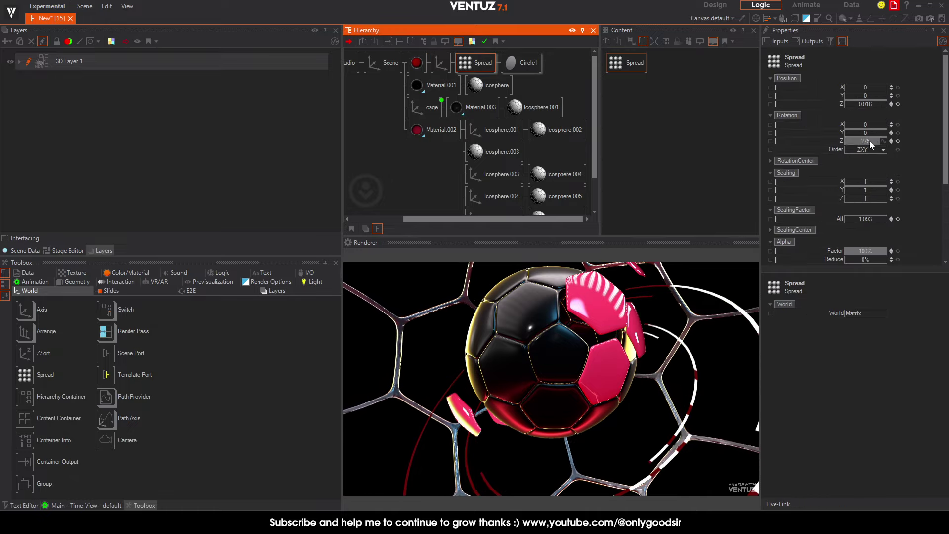
drag(872, 145, 844, 144)
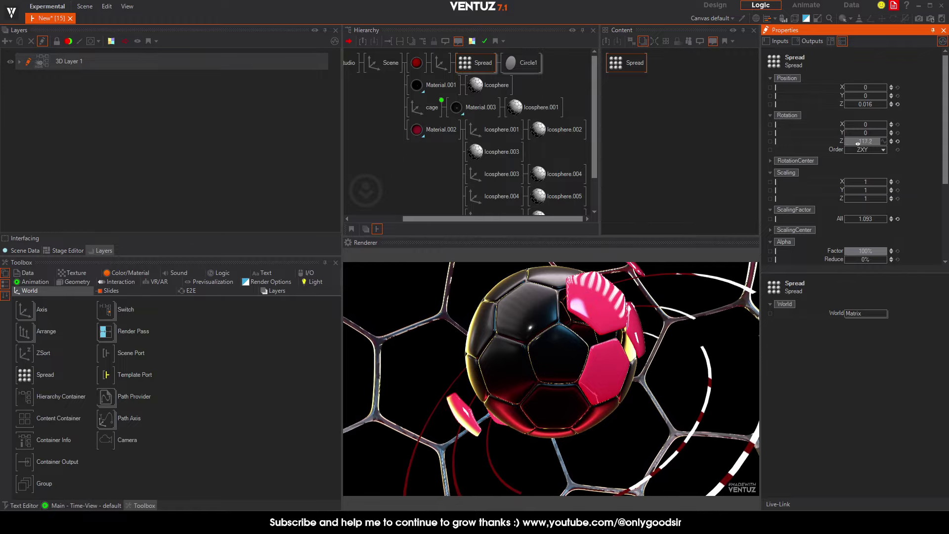
drag(885, 139, 843, 144)
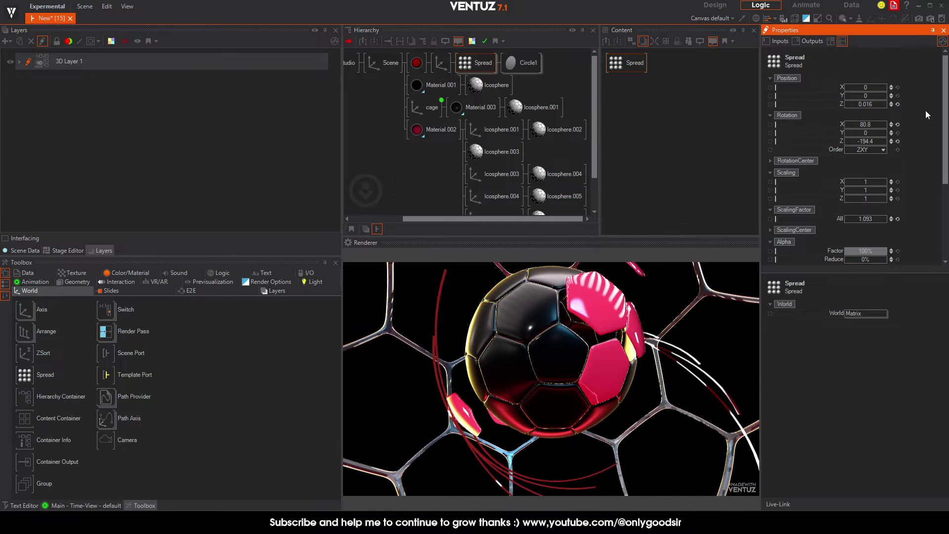
click(897, 140)
click(897, 124)
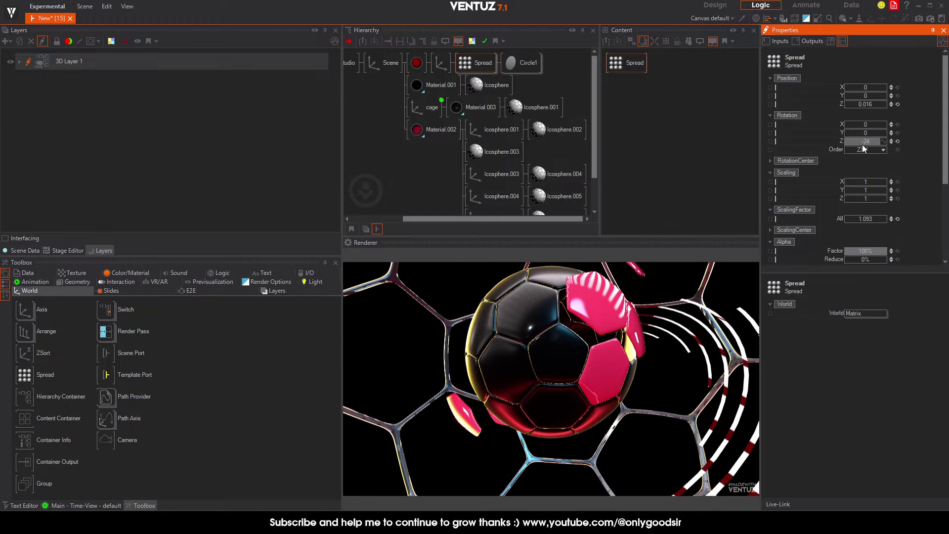
Set the arc material's roughness to 0.0088 and emissive gain to -8, and reset its metalness to 0 after trying 1
click(417, 63)
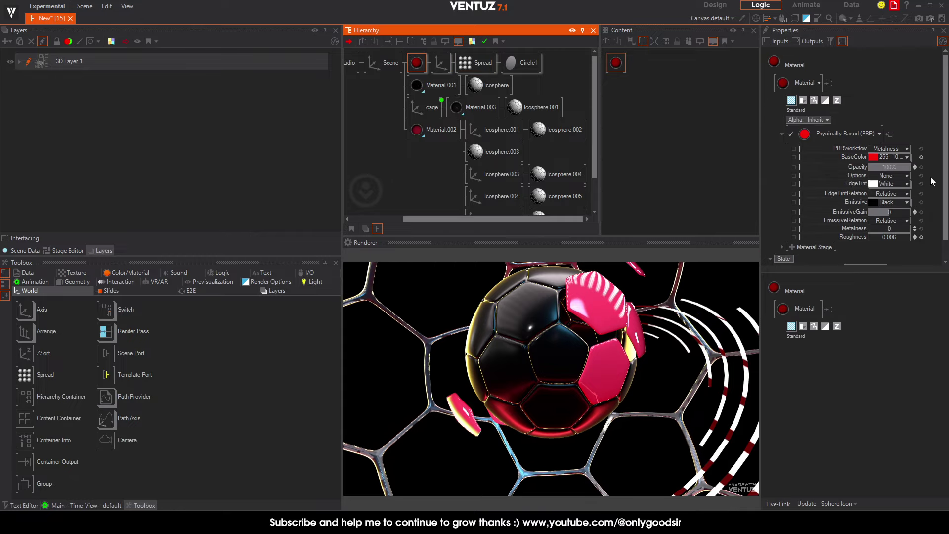
click(884, 238)
drag(889, 238, 874, 238)
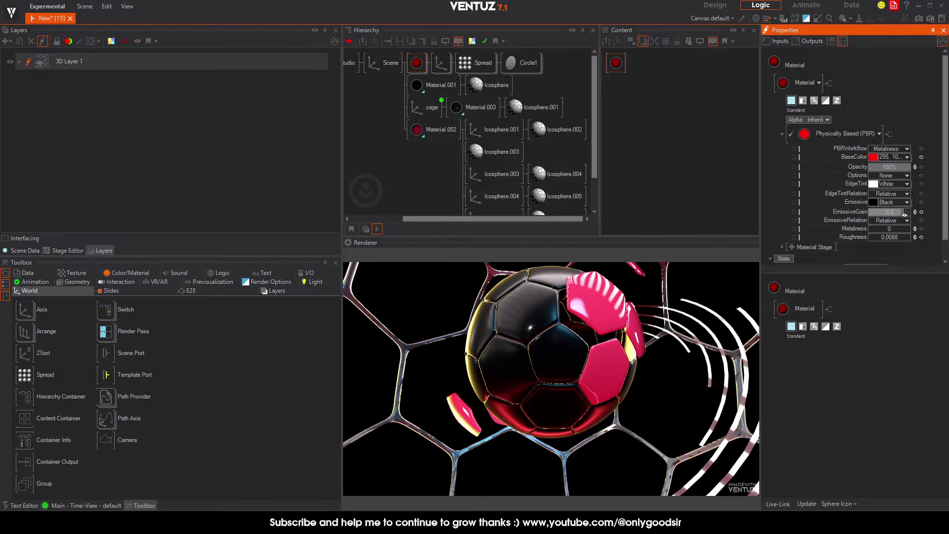
mouse_move(868, 215)
mouse_down()
mouse_move(919, 209)
mouse_move(884, 214)
mouse_up()
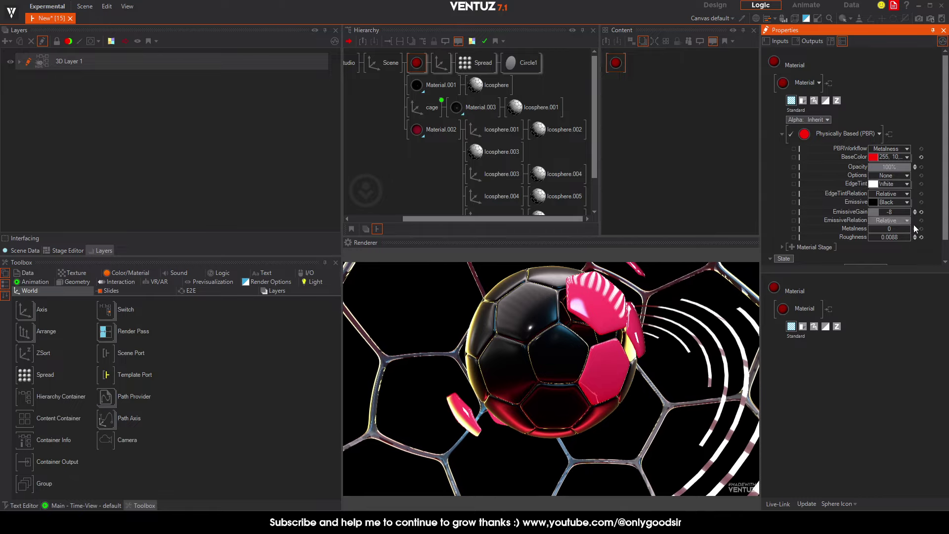
drag(895, 229, 902, 230)
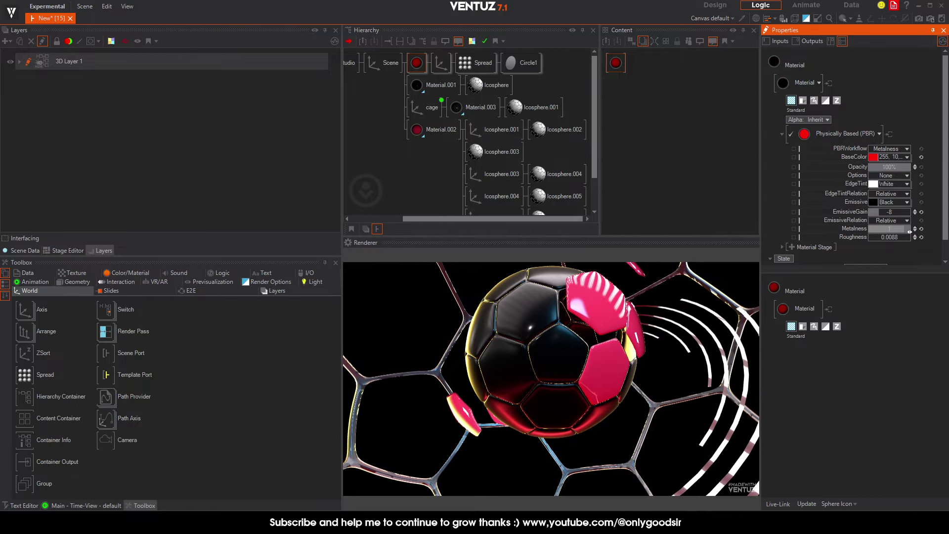
click(921, 229)
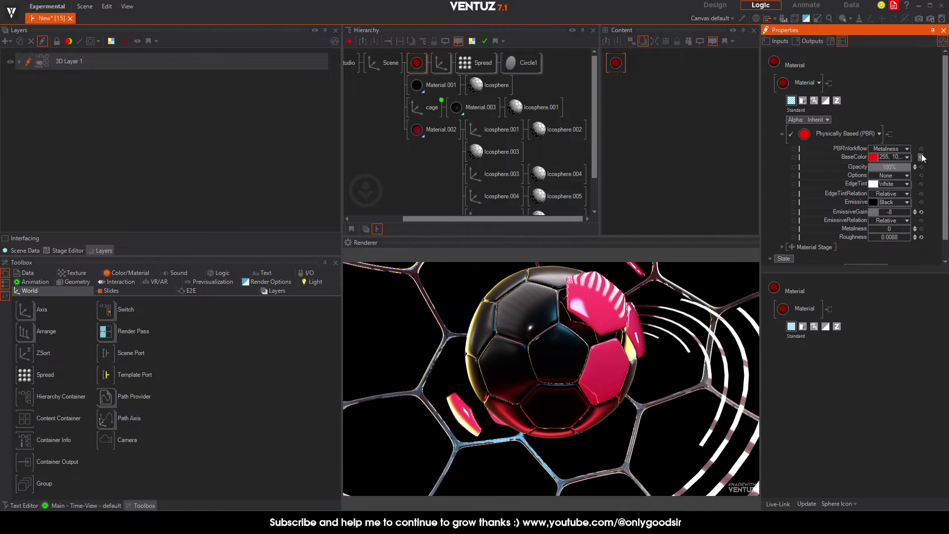
Change the arc material's base color to light blue with red 86 and green 190
click(907, 157)
click(909, 180)
drag(813, 187, 842, 191)
click(917, 108)
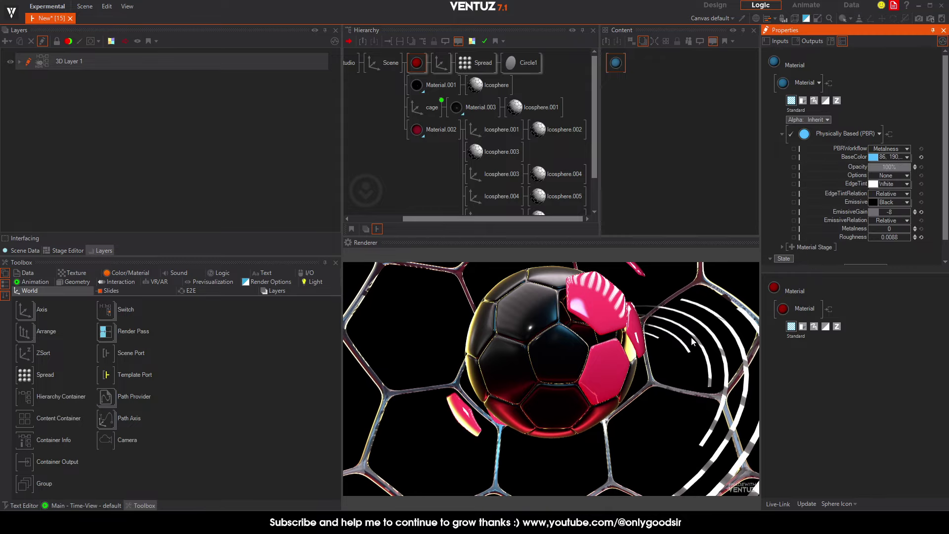
Insert a copy of Material.002 before the Icosphere.004 axis and color it blue (22, 160, 252)
scroll(446, 110, down, 2)
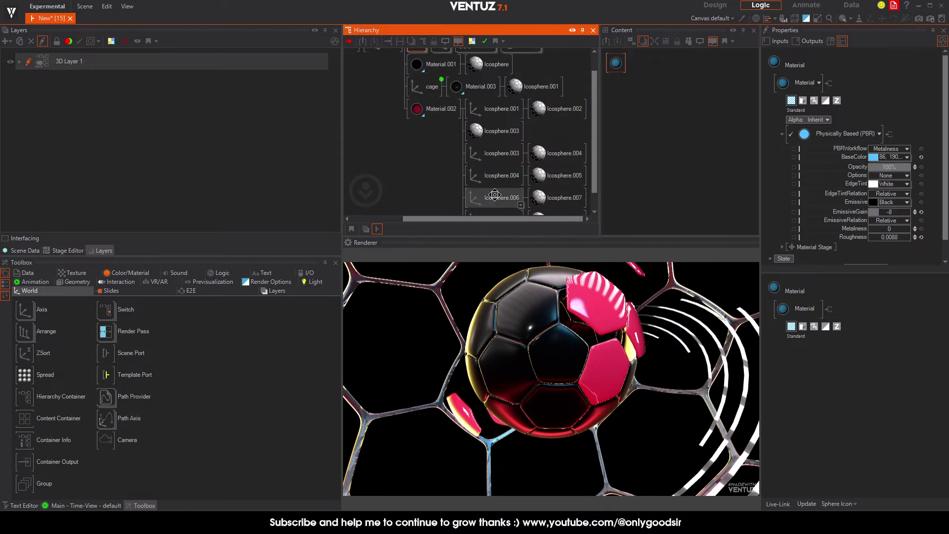
click(414, 93)
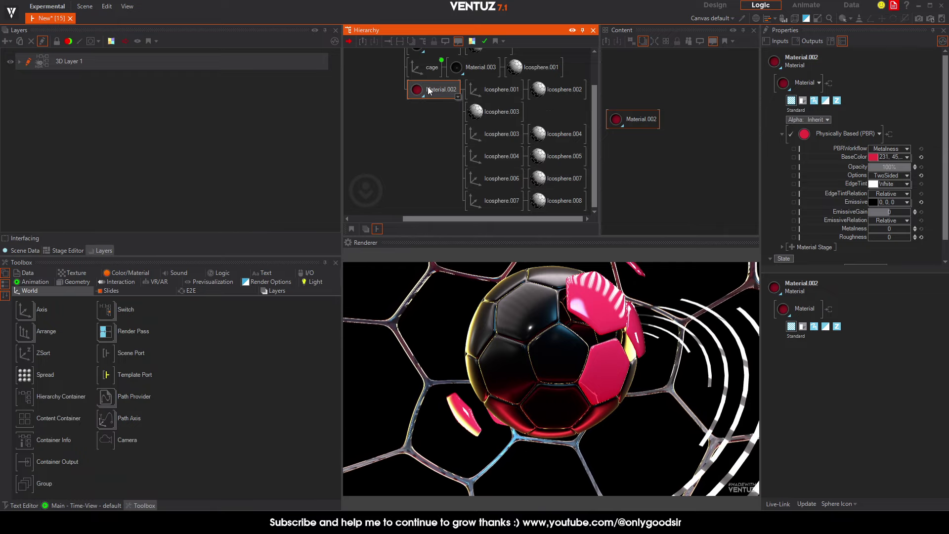
drag(425, 90, 470, 157)
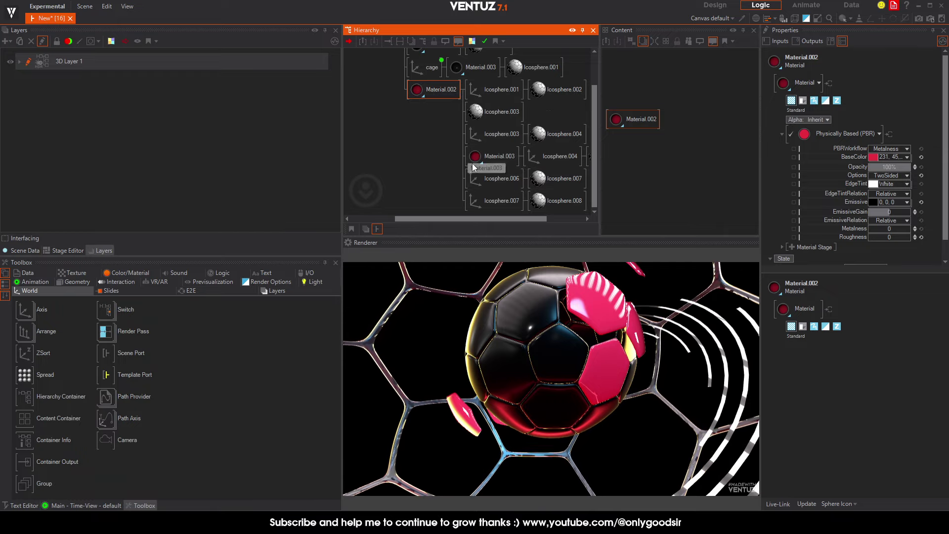
click(908, 157)
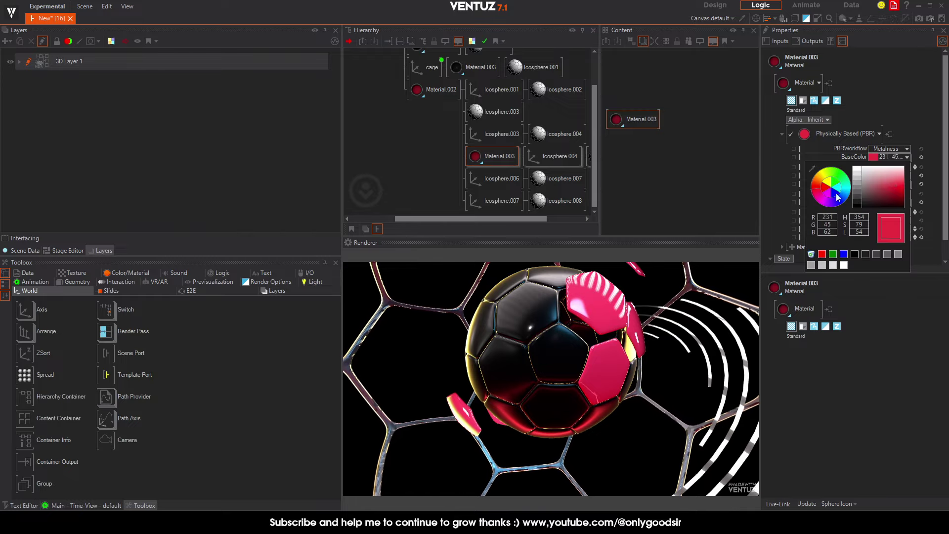
click(906, 189)
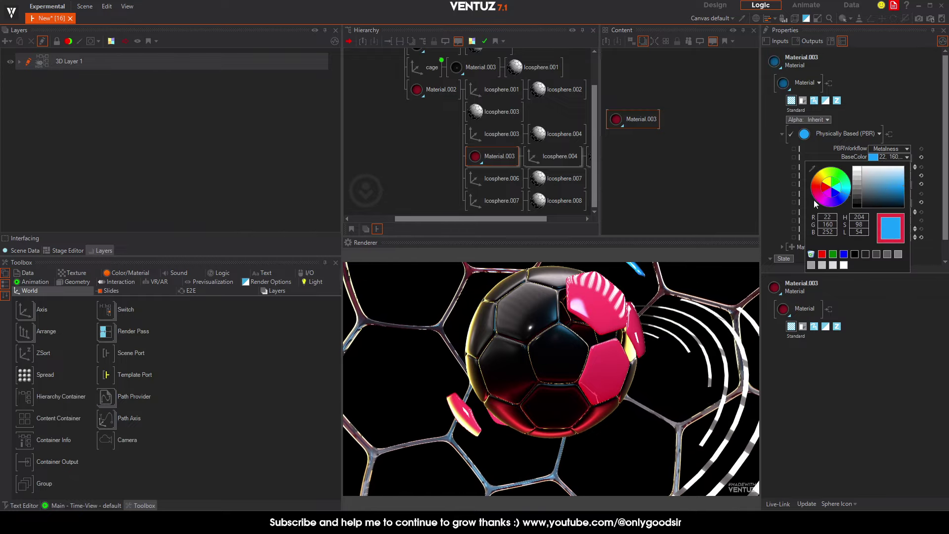
click(407, 110)
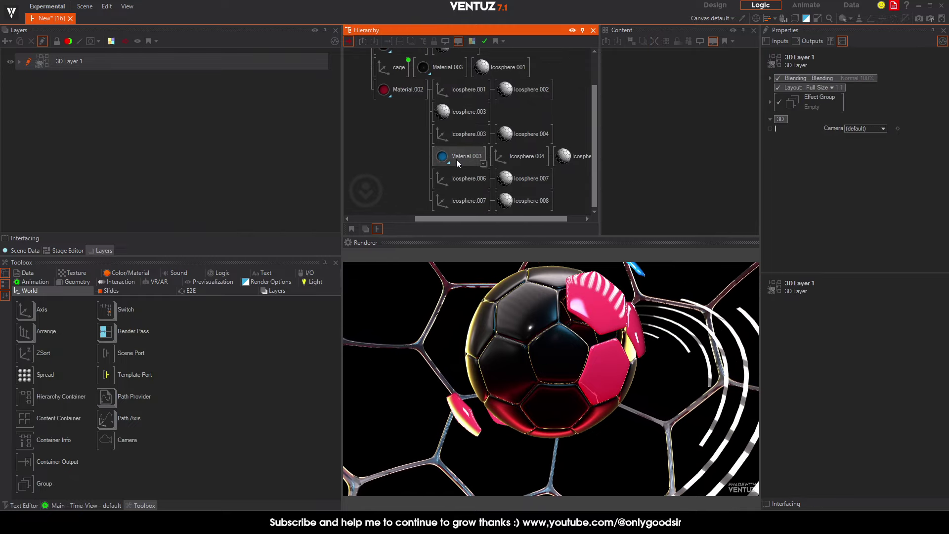
Move the Icosphere.007 axis branch under the blue Material.003 copy
click(460, 156)
click(456, 181)
drag(467, 200, 500, 163)
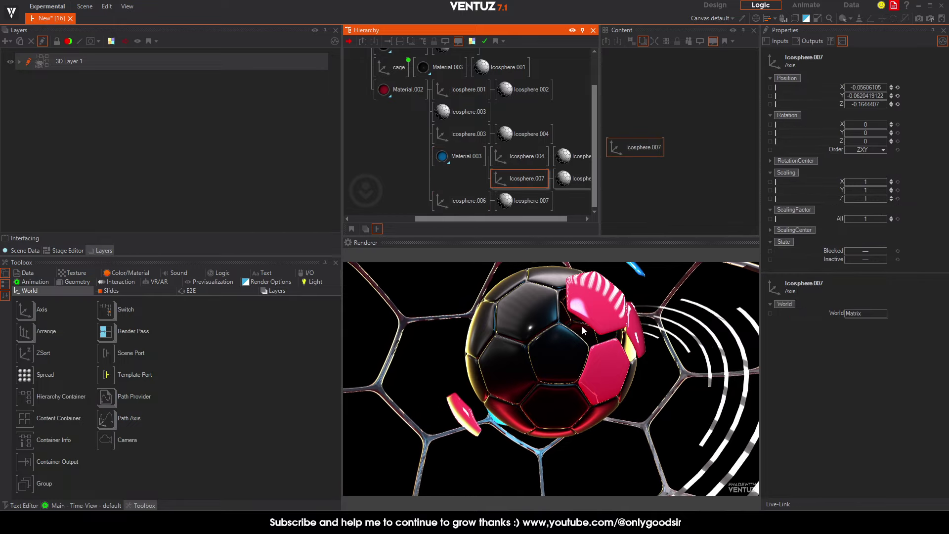
Set the Scene axis's Y rotation to -579.6 to view the ball and arcs from another side
scroll(458, 164, up, 3)
click(401, 62)
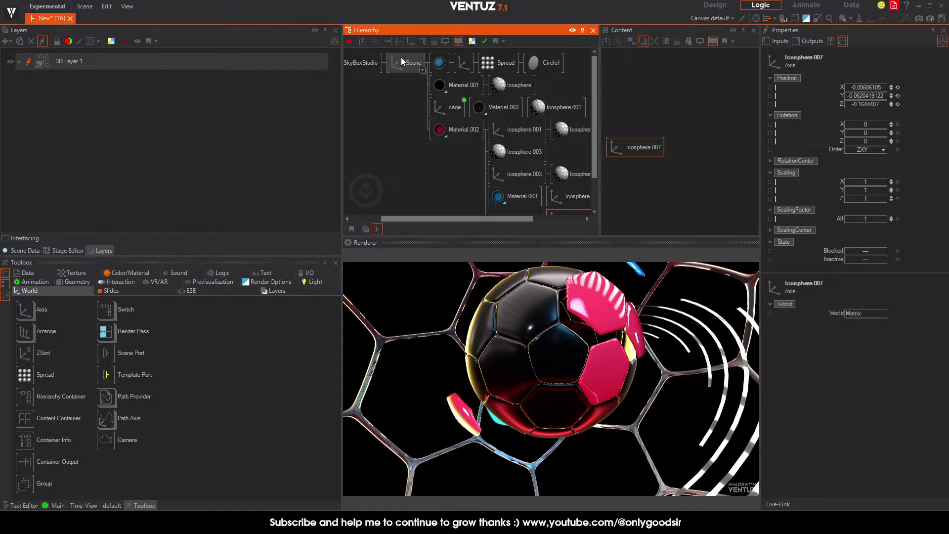
mouse_move(873, 135)
mouse_down()
mouse_move(844, 135)
mouse_move(885, 136)
mouse_move(865, 134)
mouse_up()
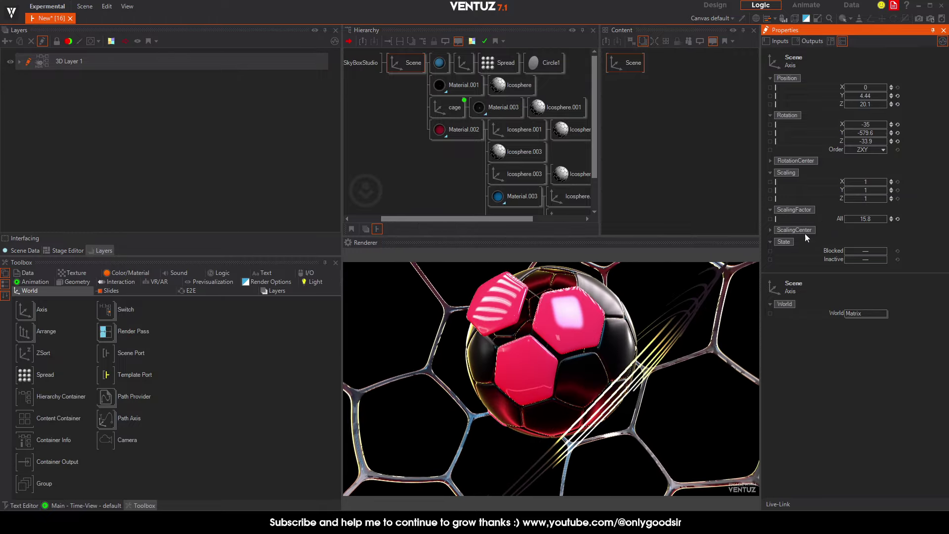
Set the drawing mode of the arcs' blue material to Wireframe
scroll(481, 152, down, 1)
scroll(475, 154, up, 1)
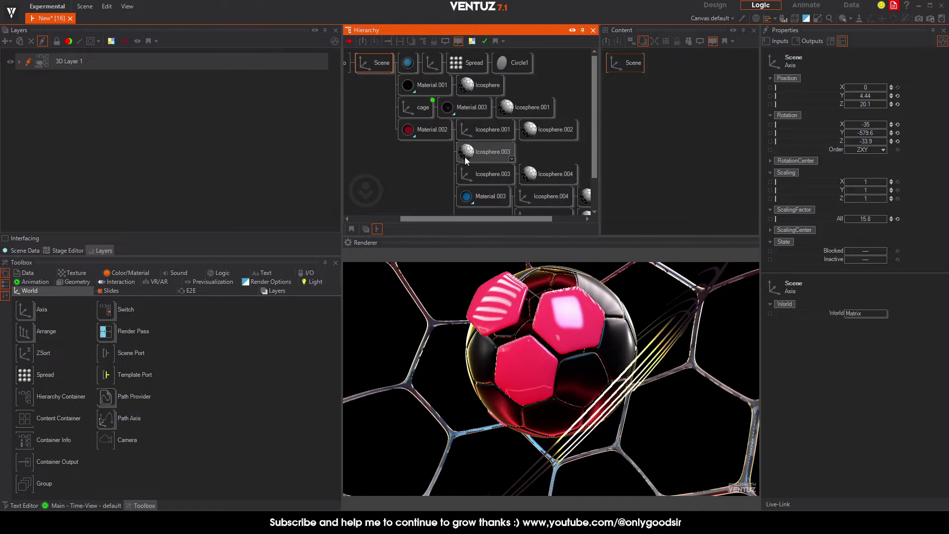
click(407, 63)
click(814, 101)
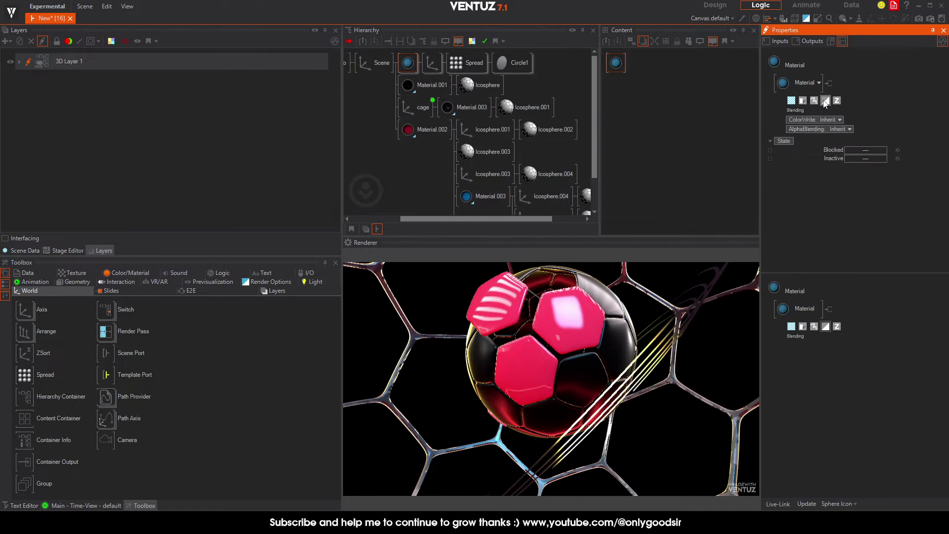
click(833, 120)
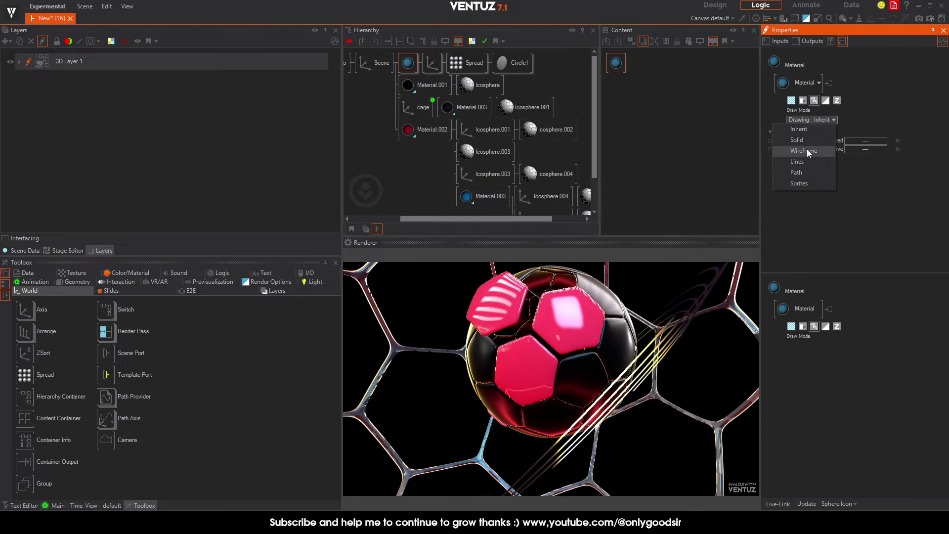
click(806, 150)
Turn the Scene axis around Y so the dark panels face the camera, and set the Spread's Z rotation to -89
click(374, 63)
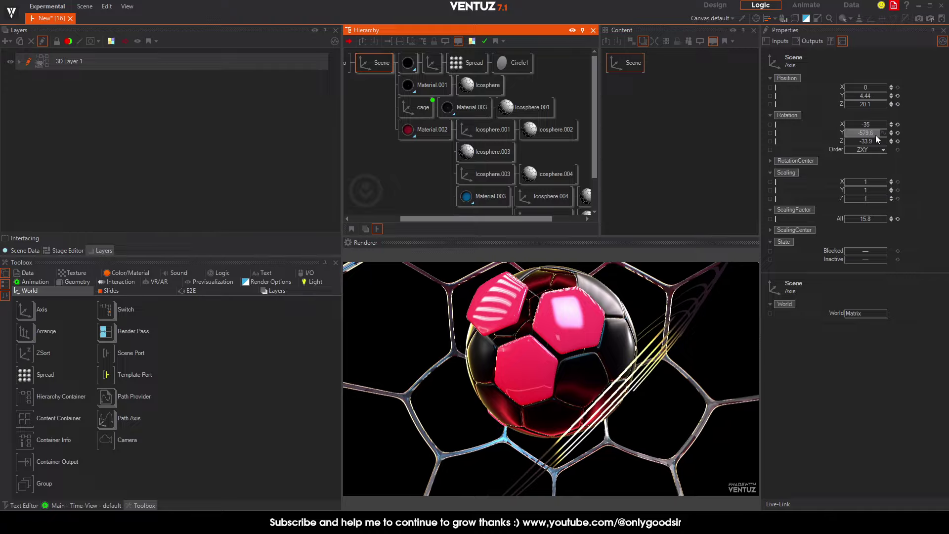
drag(876, 135, 887, 136)
click(465, 66)
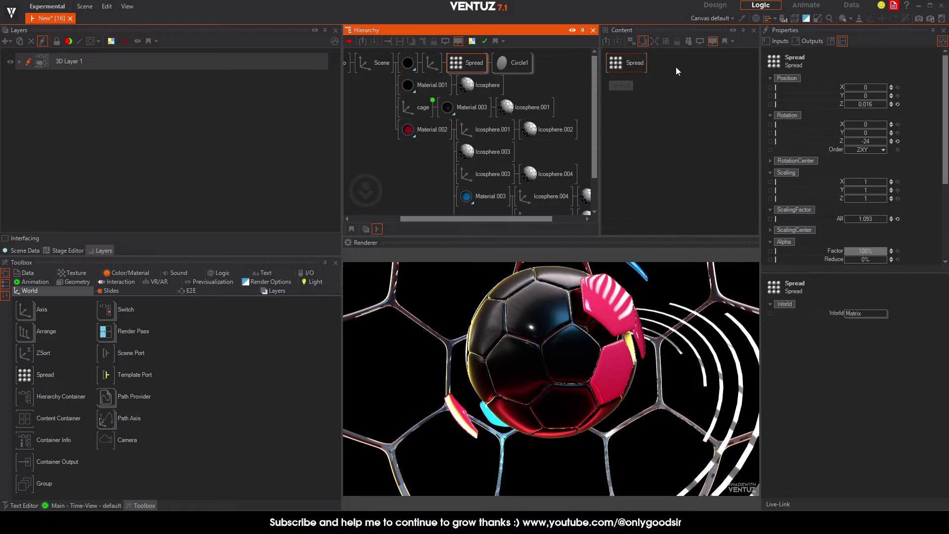
drag(866, 141, 876, 142)
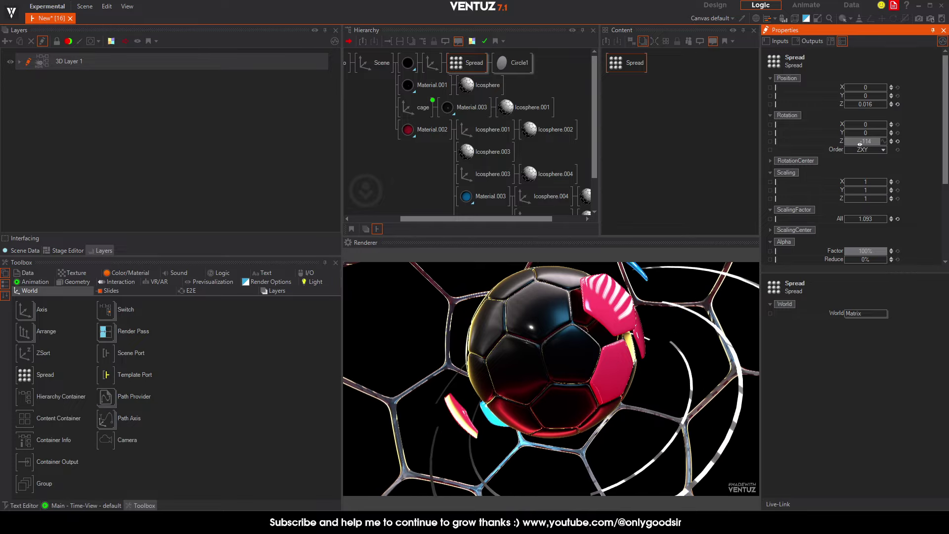
click(882, 143)
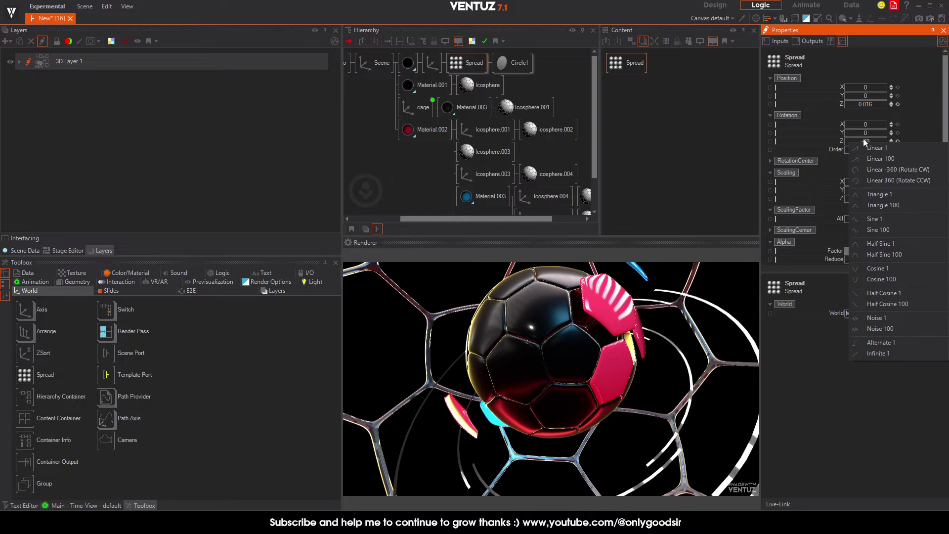
click(910, 137)
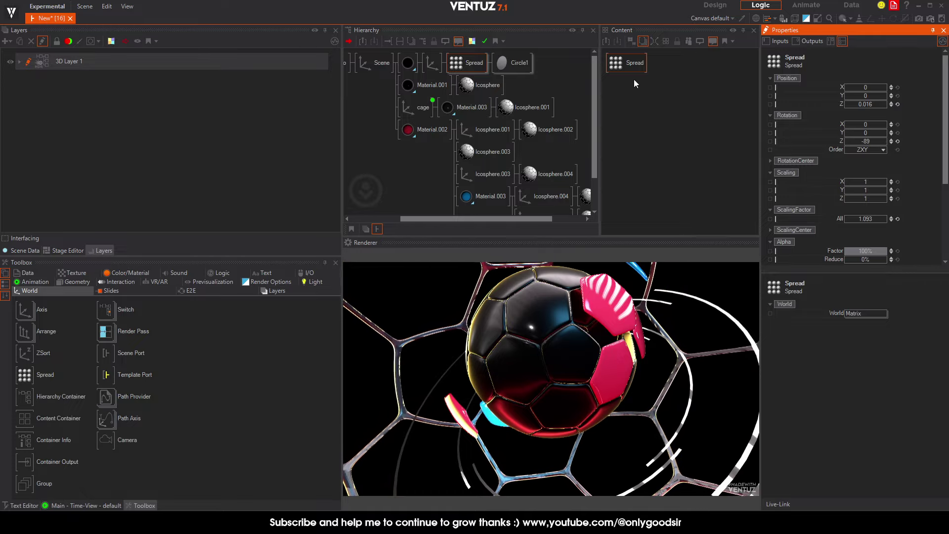
Animate the arcs Spread's Z rotation with a Linear 360 mover lasting 129.9 s, and set its maximum to -360
click(882, 141)
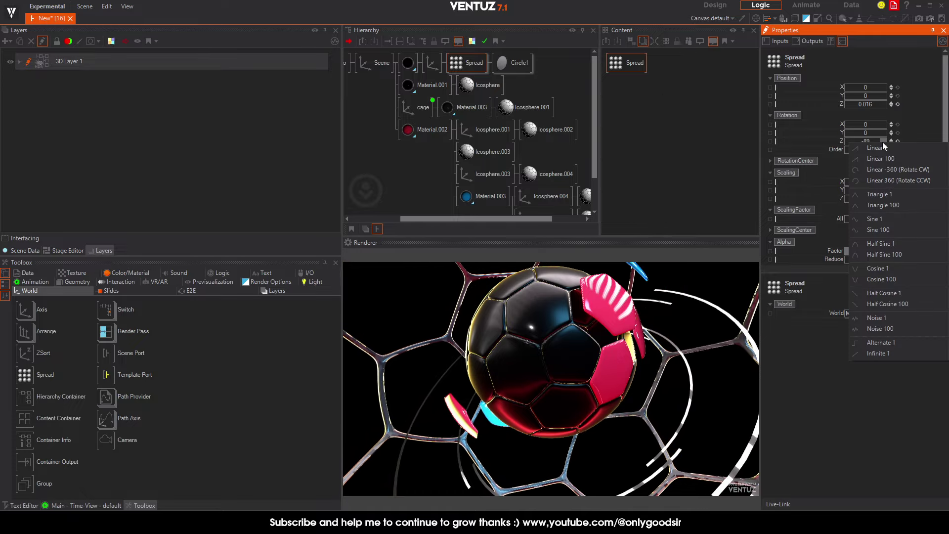
click(899, 178)
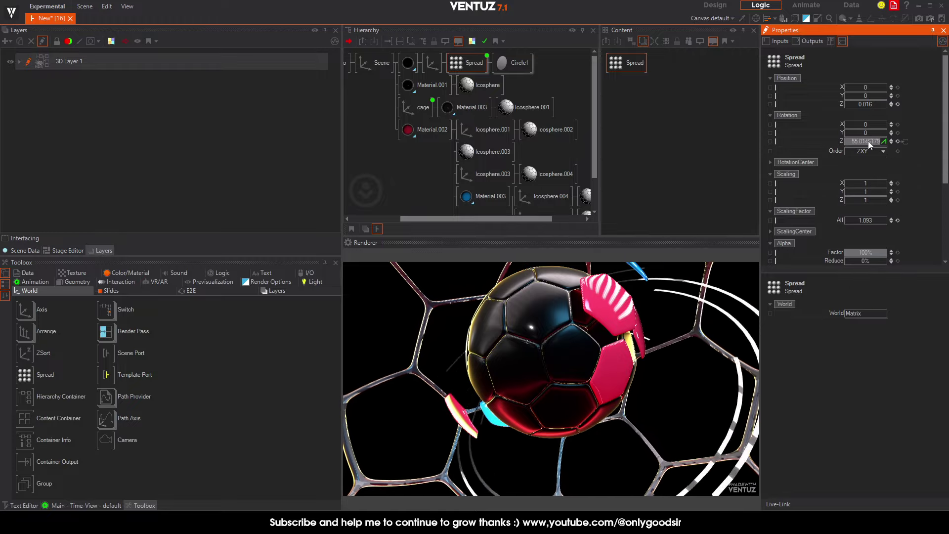
click(883, 141)
mouse_move(877, 173)
mouse_down()
mouse_move(897, 170)
mouse_move(885, 176)
mouse_up()
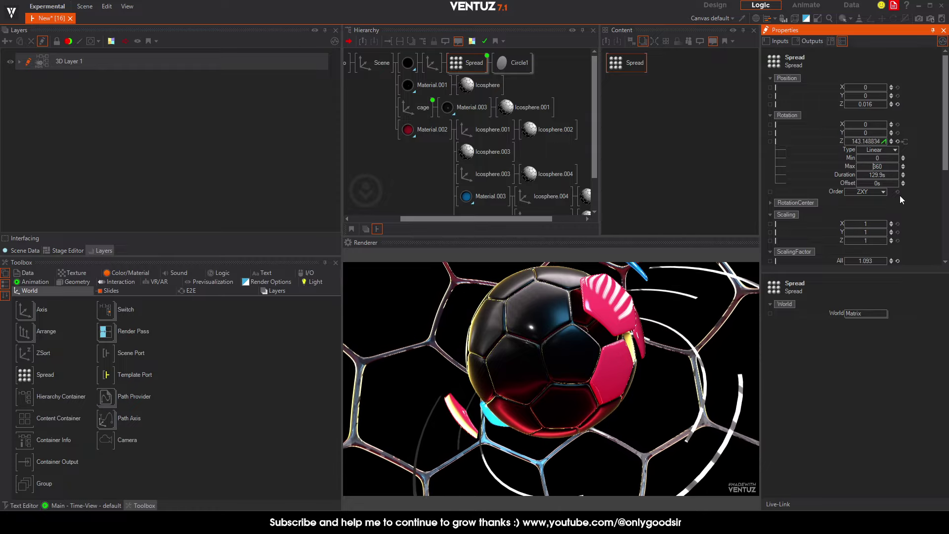
click(874, 166)
text(-)
key(Return)
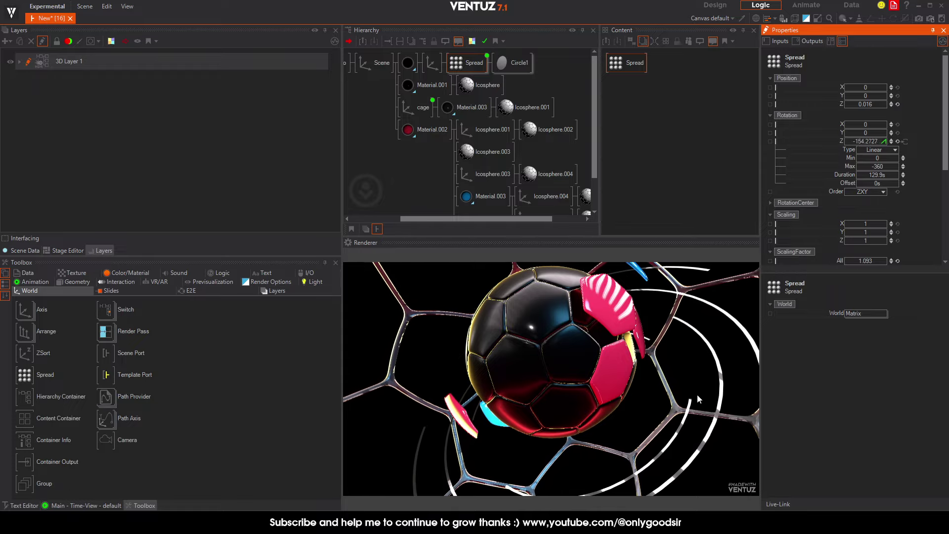
Insert a second Spread between the Scene axis and the arcs' black material, and set its Y position to 0.22
click(391, 160)
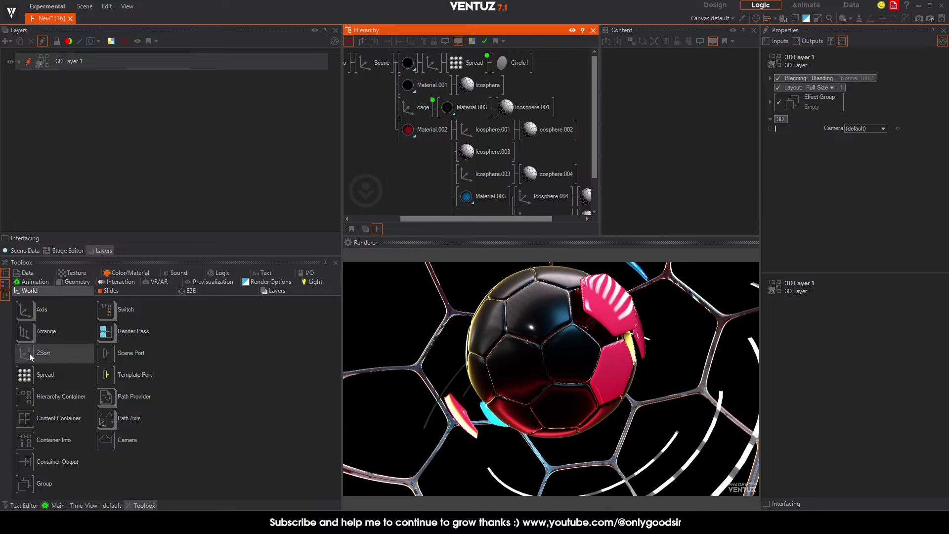
mouse_move(50, 379)
mouse_down()
mouse_move(36, 370)
mouse_move(408, 85)
mouse_move(406, 63)
mouse_up()
click(548, 294)
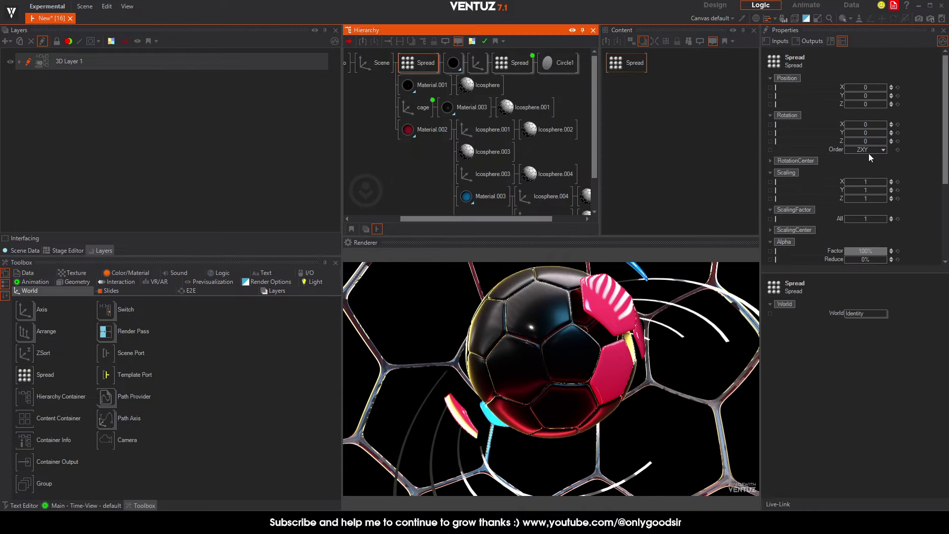
click(865, 107)
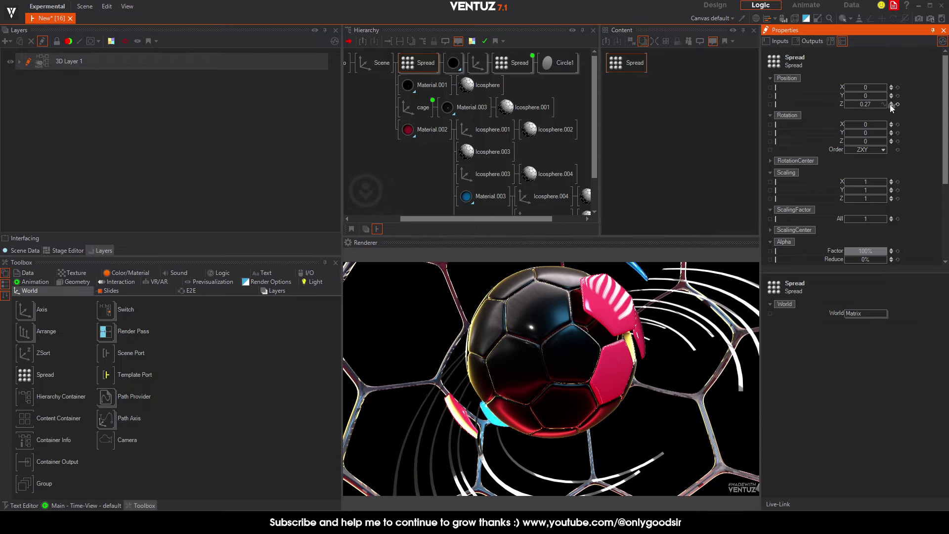
drag(891, 95, 891, 91)
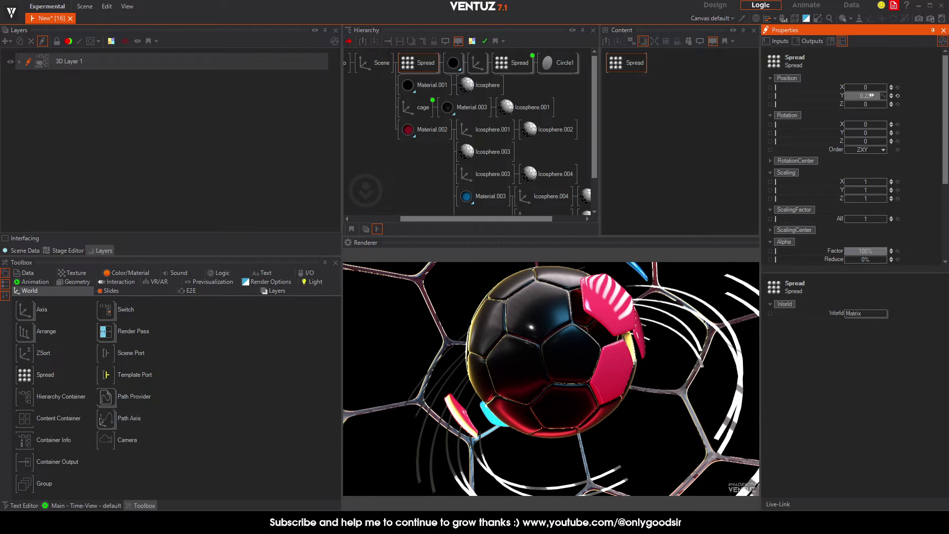
Set the new Spread's count to 5, scaling factor to 1.28, alpha factor to 98%, and rotation to X 34.6 and Z 89
scroll(917, 216, down, 3)
drag(868, 212, 879, 212)
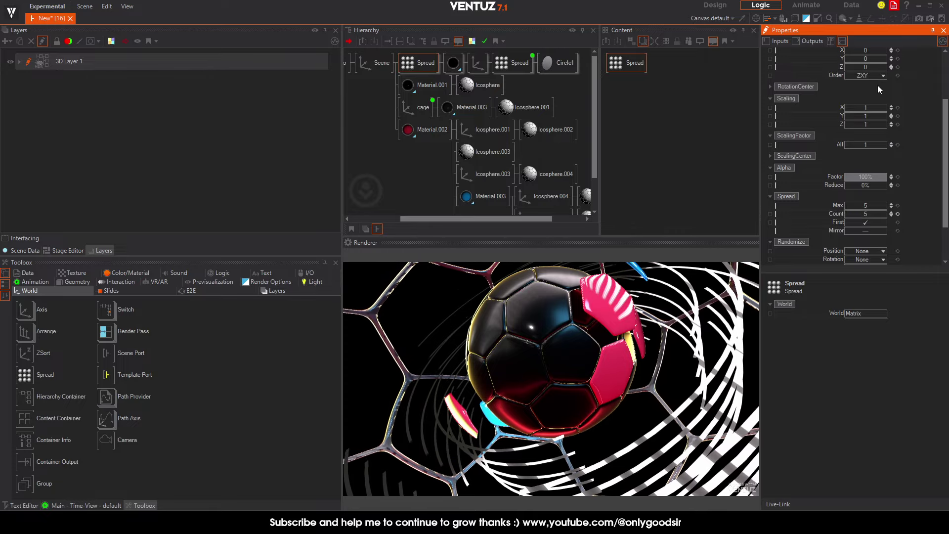
scroll(883, 210, up, 1)
scroll(870, 208, down, 2)
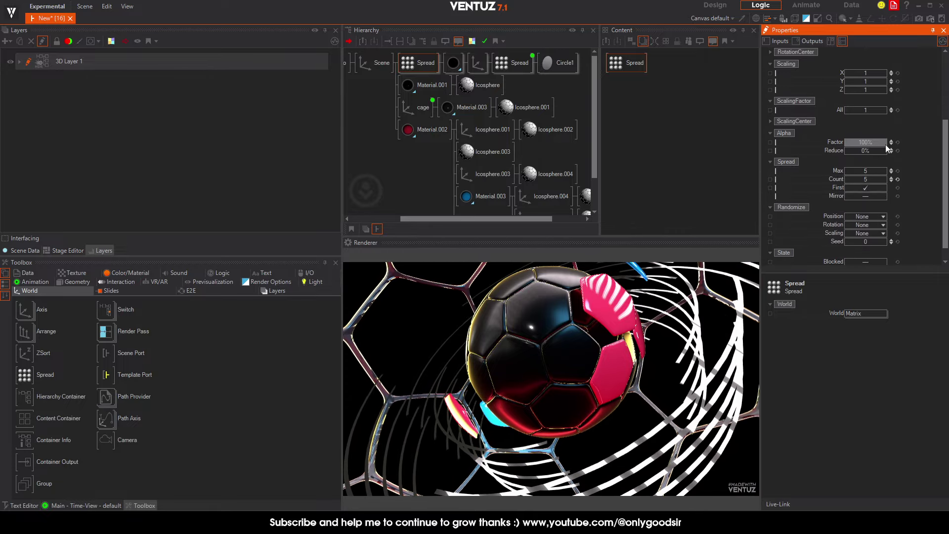
drag(862, 132, 897, 132)
scroll(911, 123, up, 3)
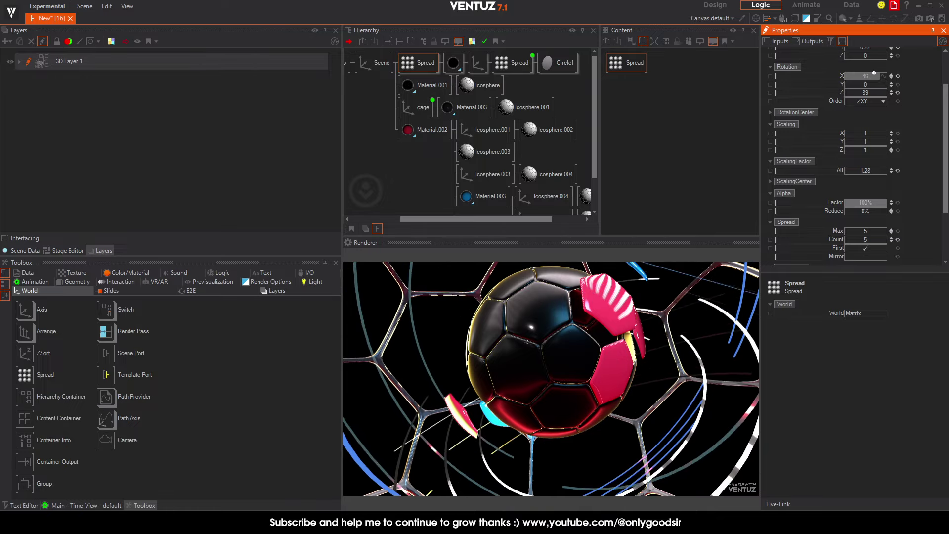
scroll(884, 123, up, 2)
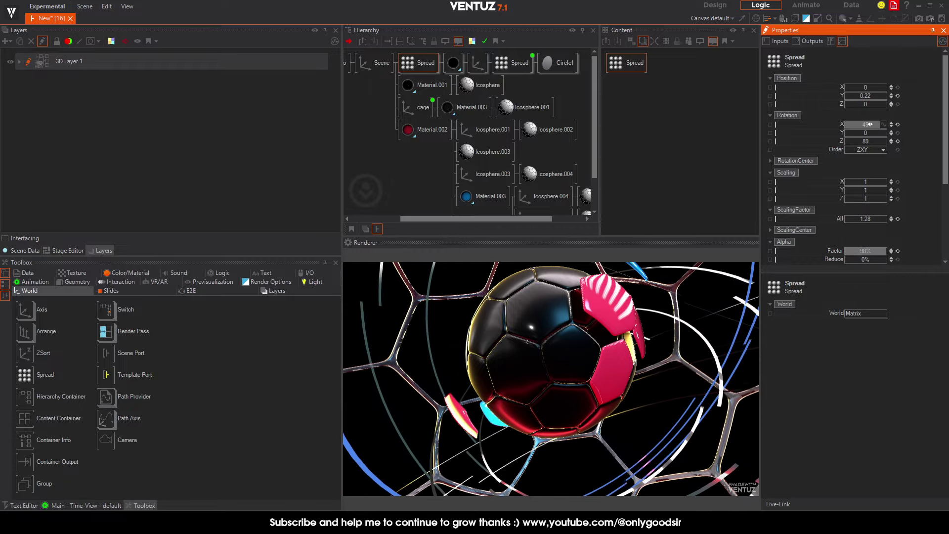
drag(866, 126, 872, 122)
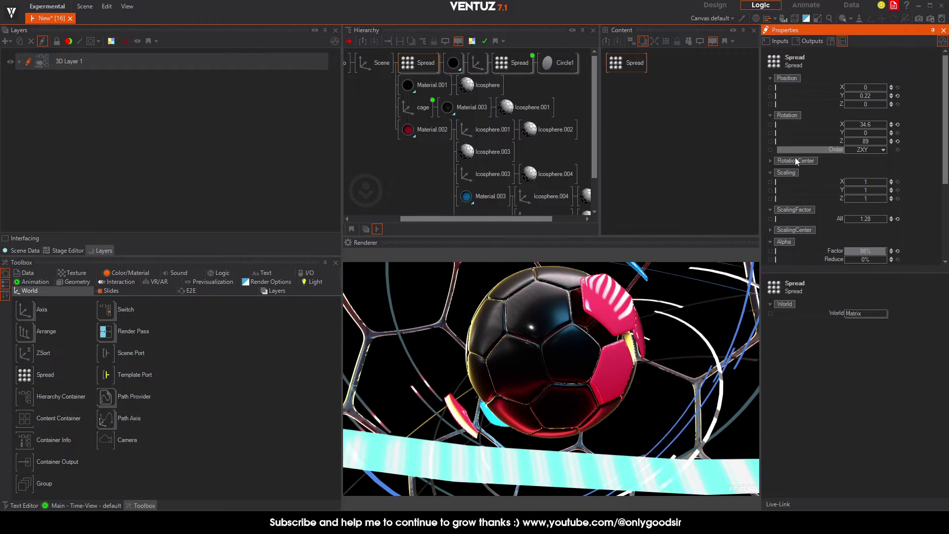
Pull the Scene axis back to Z position 93 and set its Y rotation to -274.1
click(374, 62)
drag(866, 135, 853, 133)
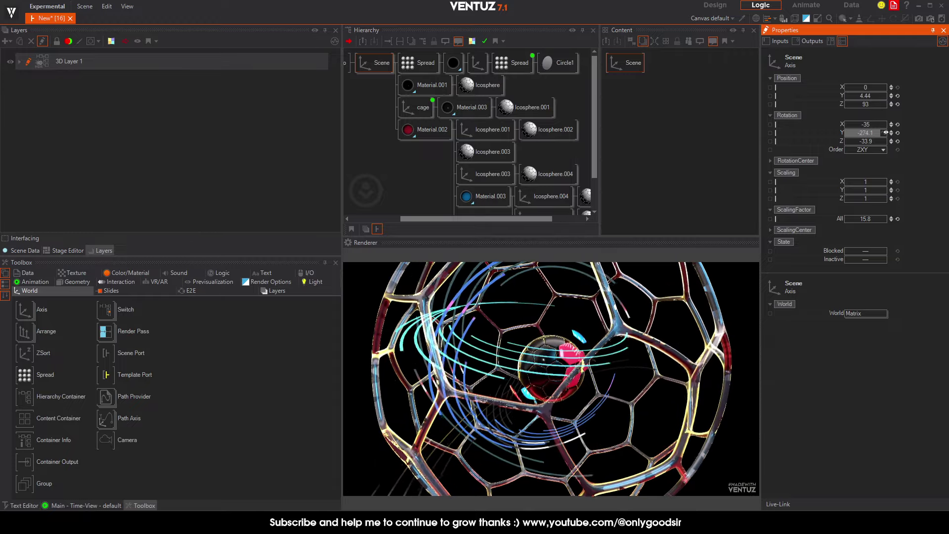
Reset the outer Spread's X and Z rotation, set Y rotation to 336 and Y position to 0.42, and adjust its scaling factor
click(425, 63)
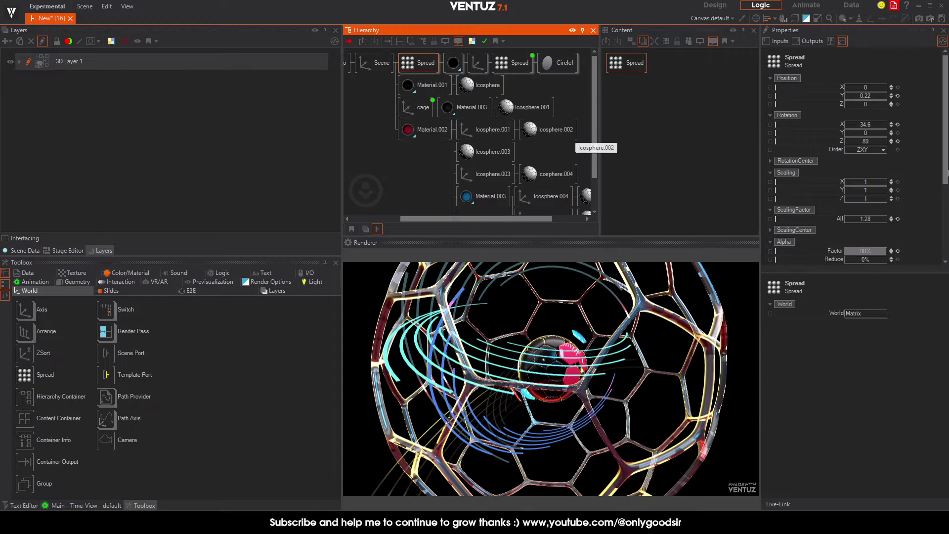
click(897, 141)
click(897, 124)
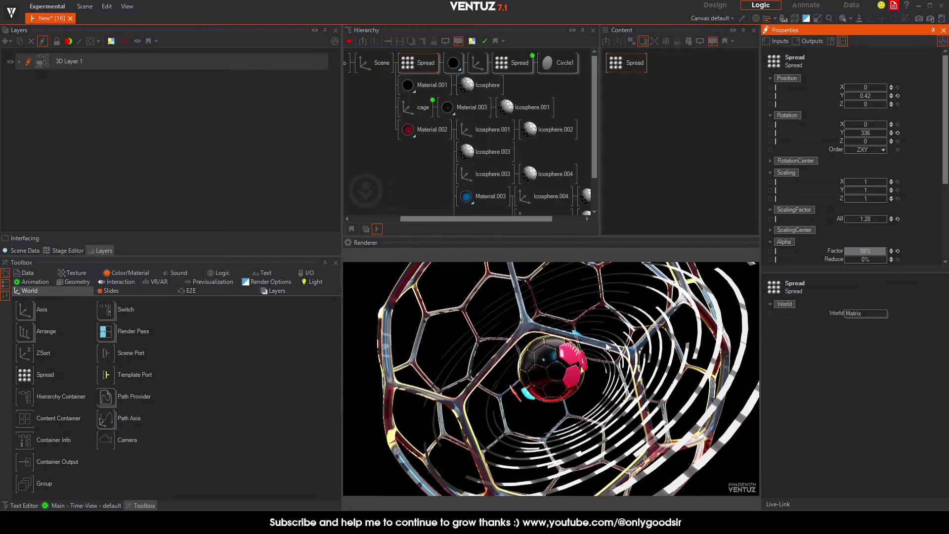
drag(865, 219, 873, 218)
Shrink the cage axis to a scaling factor of 0.944 and set the Scene axis's Z position to 51.5
click(415, 107)
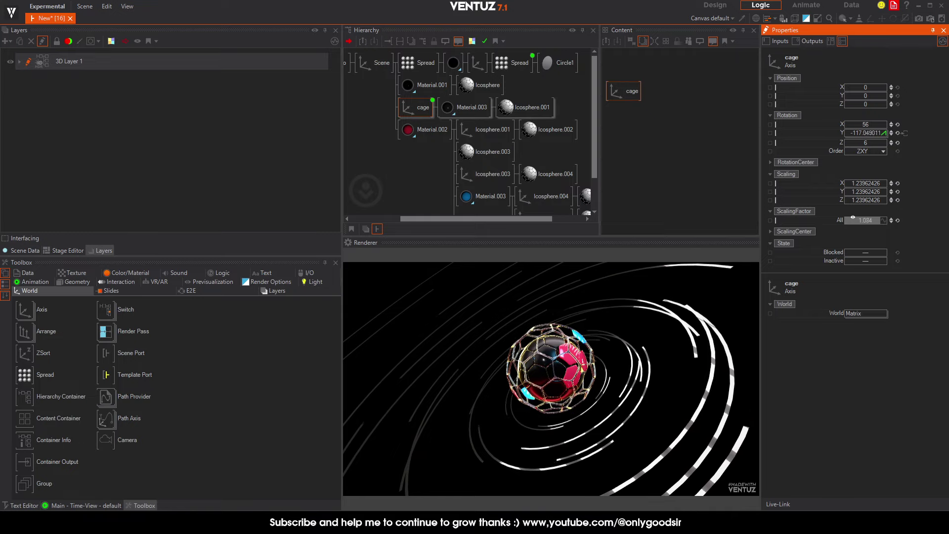
drag(854, 218, 846, 218)
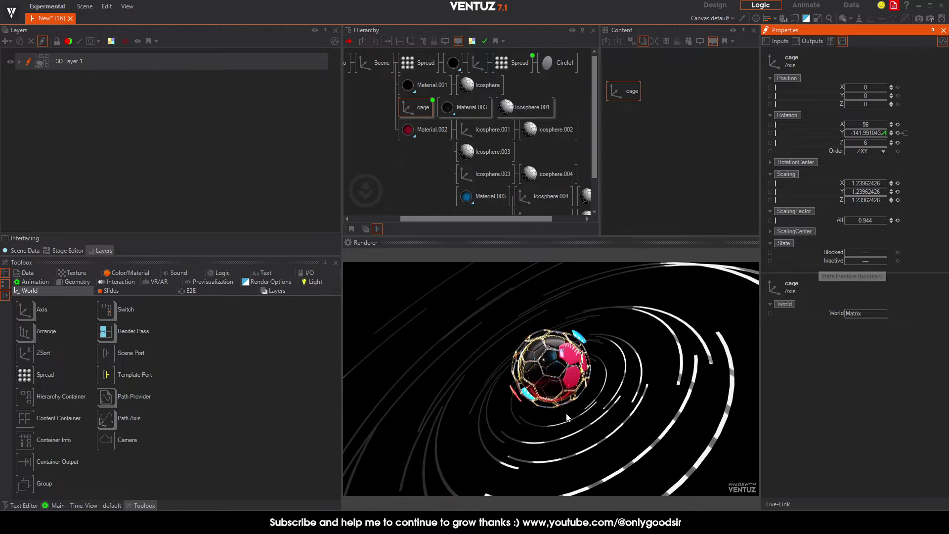
click(374, 63)
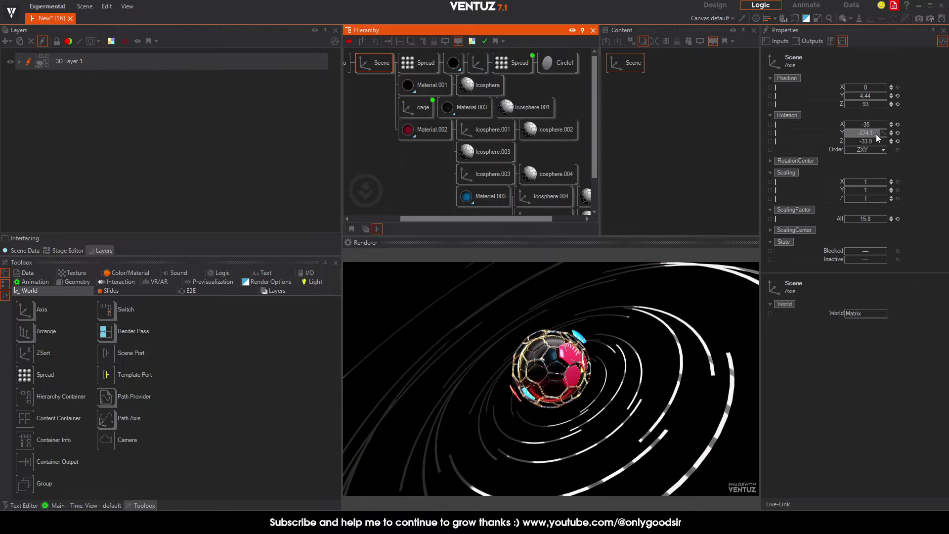
drag(850, 104, 889, 105)
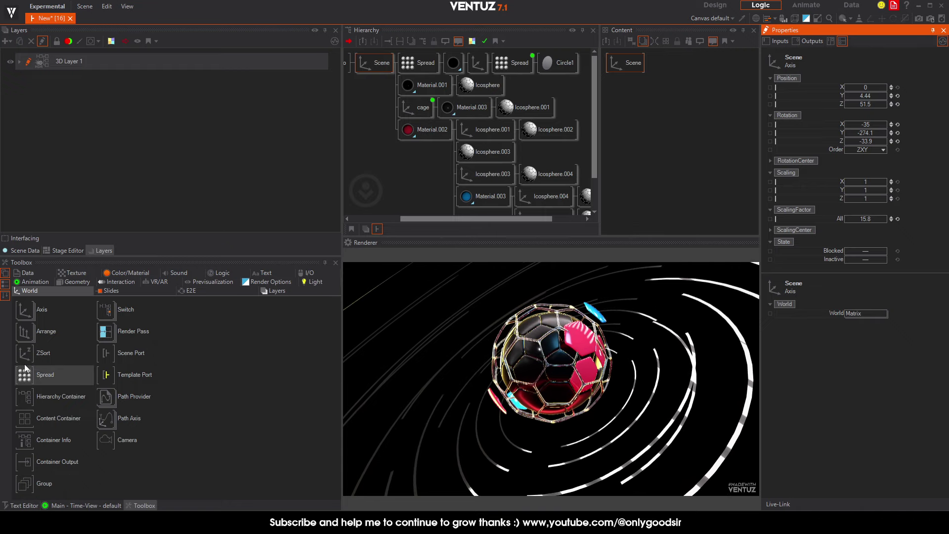
Add an Axis branch under the Scene axis, try an enlarged Cylinder in it, and delete the cylinder
drag(46, 308, 409, 68)
click(77, 282)
drag(45, 418, 414, 64)
click(379, 63)
drag(857, 219, 859, 218)
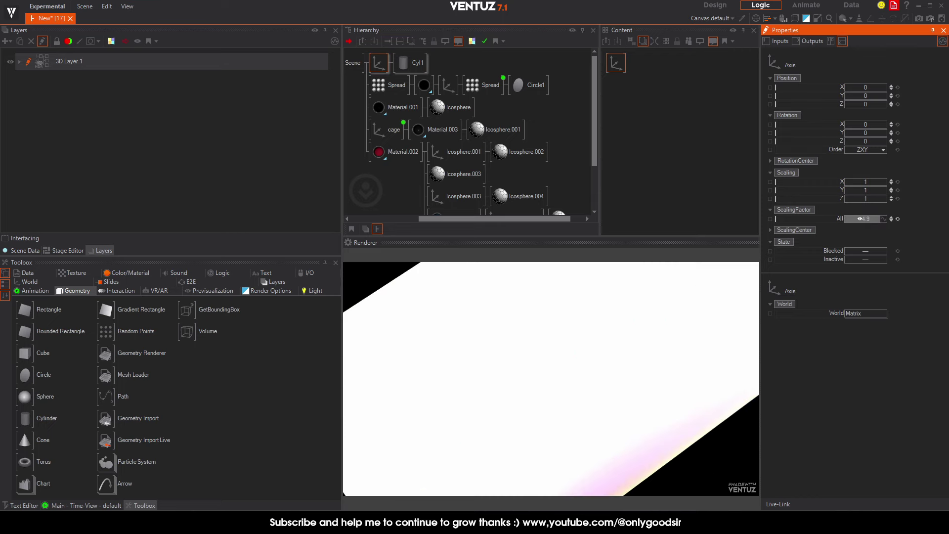
click(407, 66)
key(Delete)
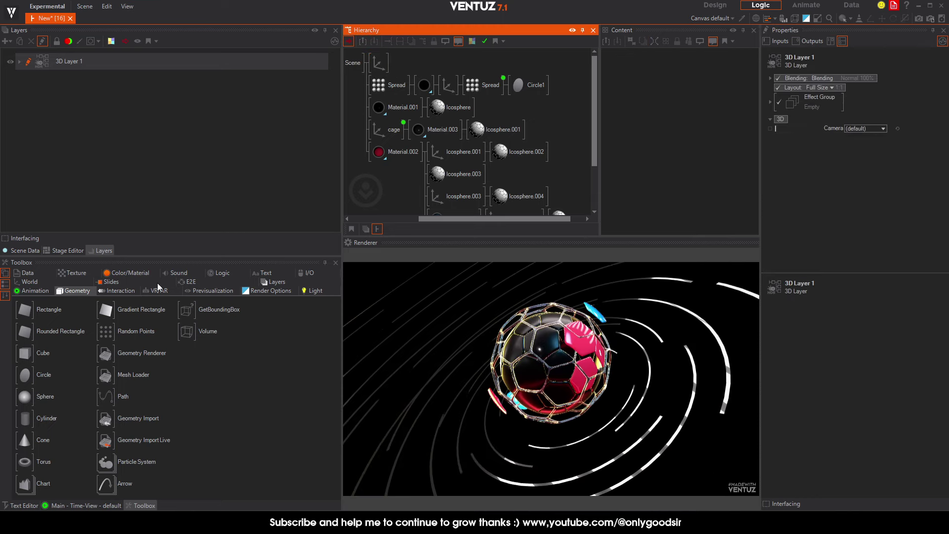
Add a Sphere under the new Axis and set the axis's scaling factor to 15.2
drag(23, 399, 452, 64)
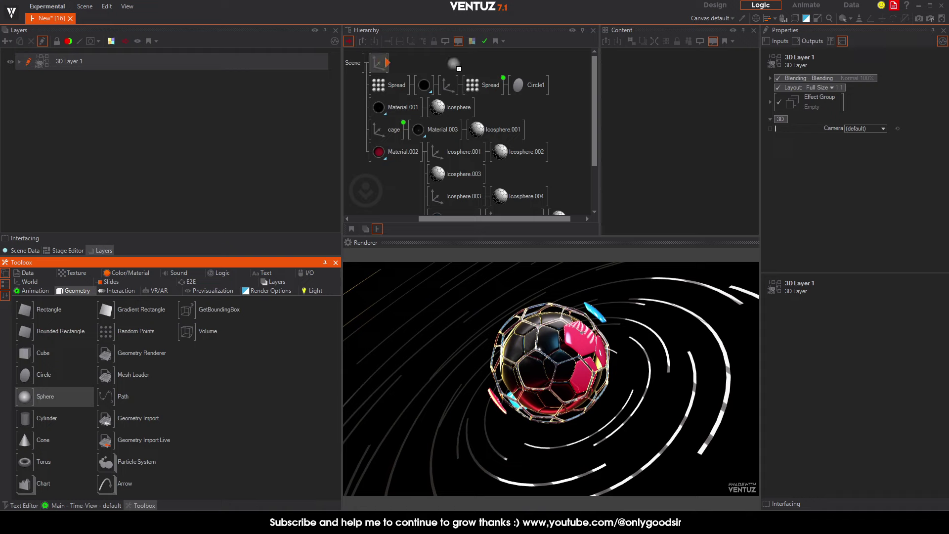
drag(390, 65, 393, 64)
click(379, 63)
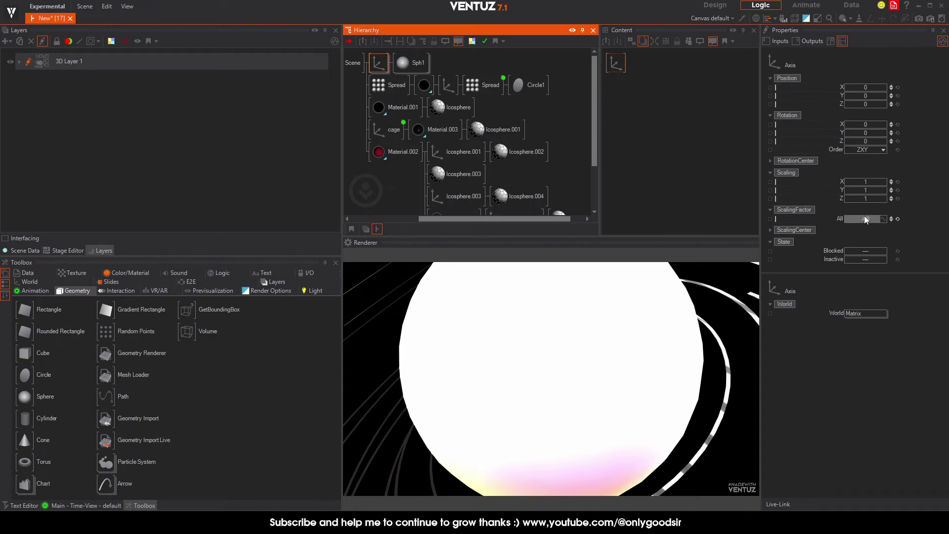
text(15.2)
key(Return)
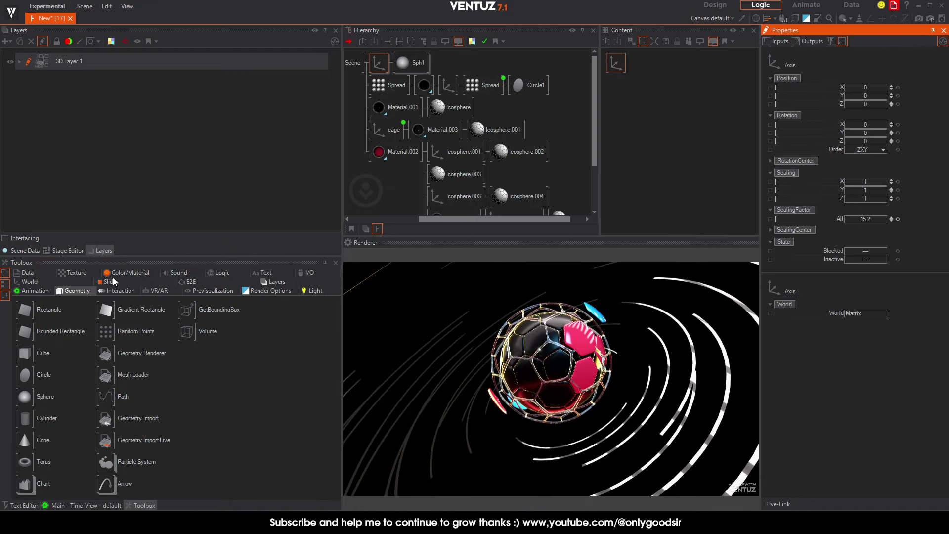
Insert a white Color Solid material between the new Axis and the sphere, using the No Light model
click(116, 274)
drag(50, 375, 396, 65)
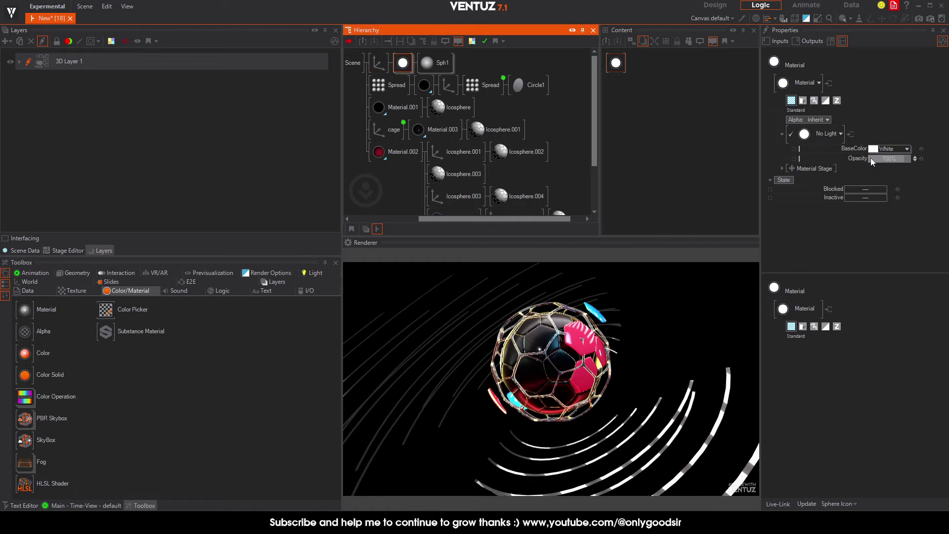
click(830, 135)
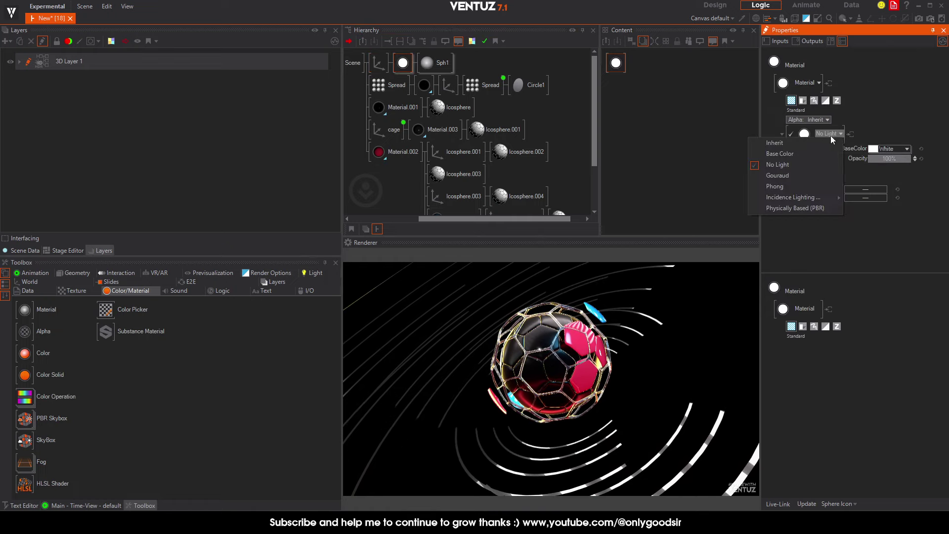
click(795, 164)
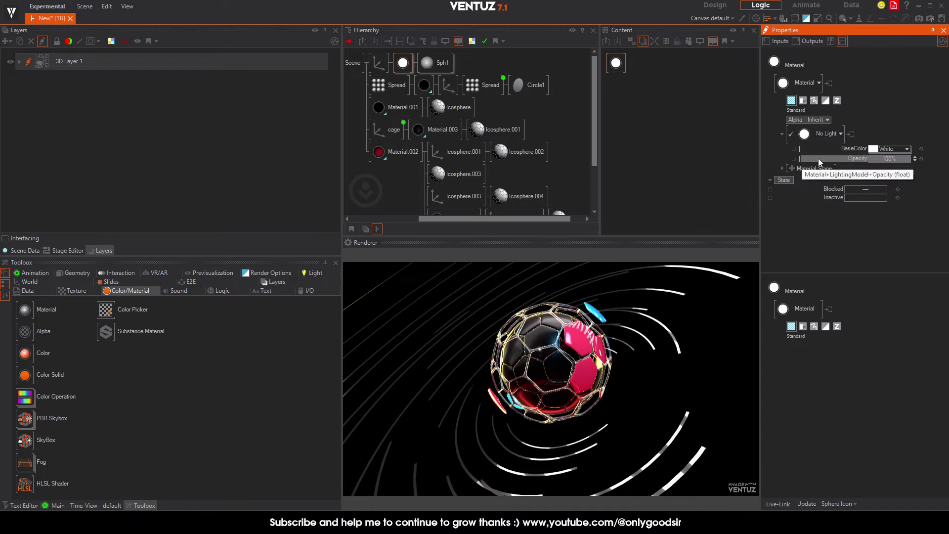
Set the sphere material's drawing mode to Solid with Frontfaces culling
click(825, 100)
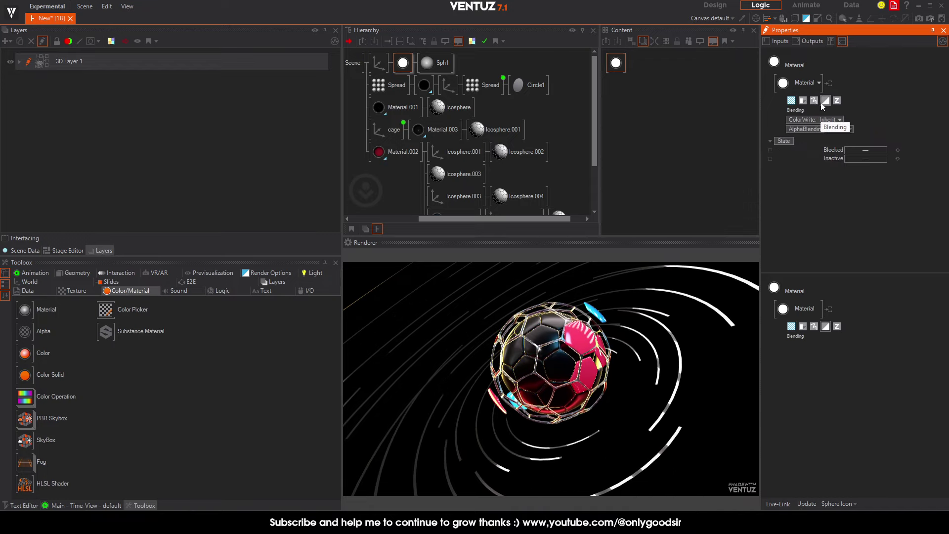
click(814, 101)
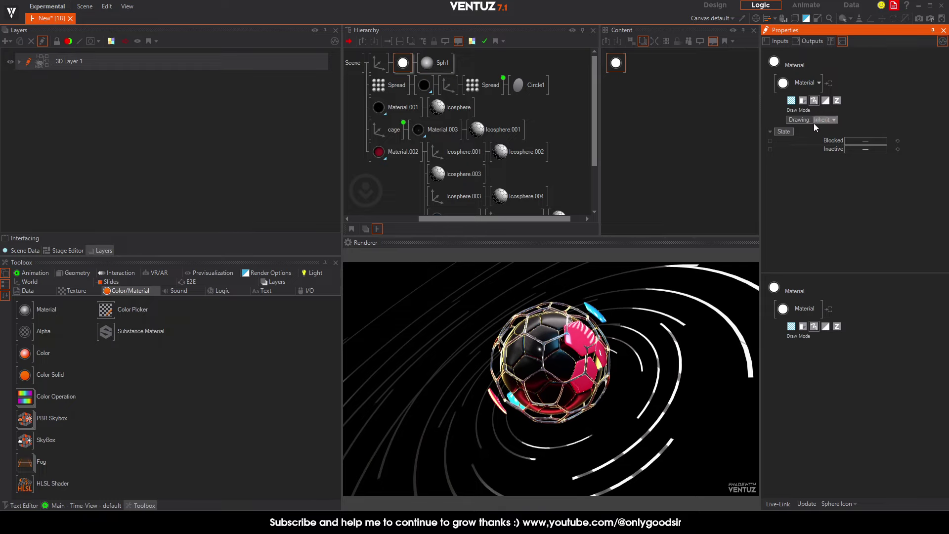
click(824, 120)
click(808, 140)
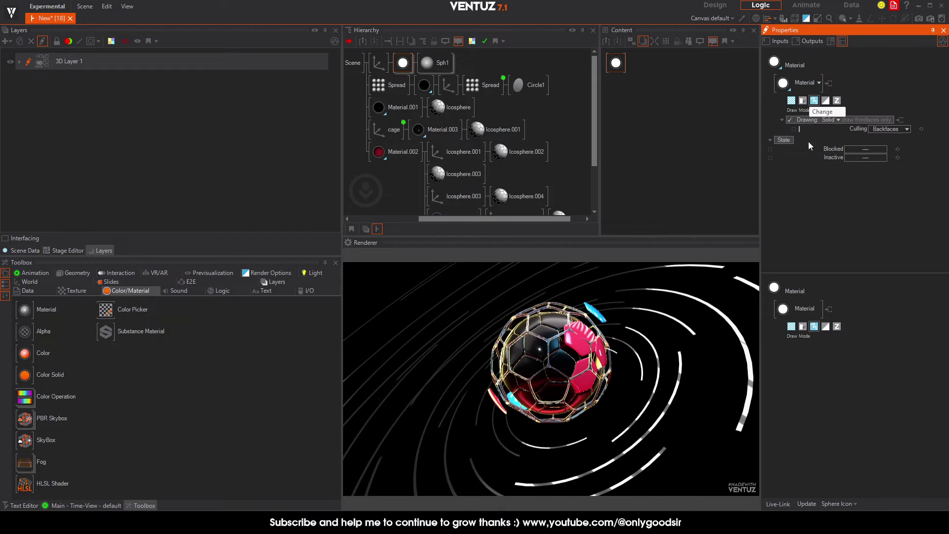
click(896, 129)
click(870, 149)
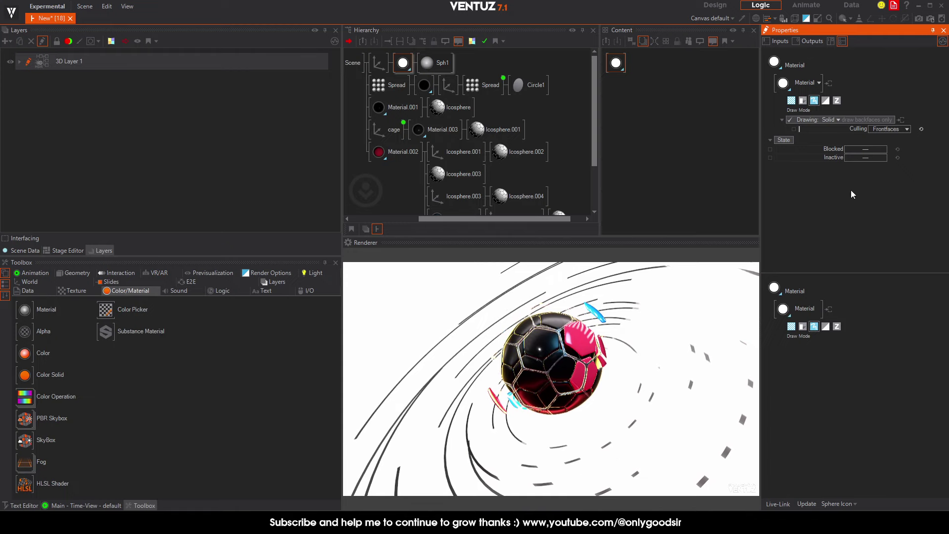
Add a Base texture stage to the sphere's material
click(791, 101)
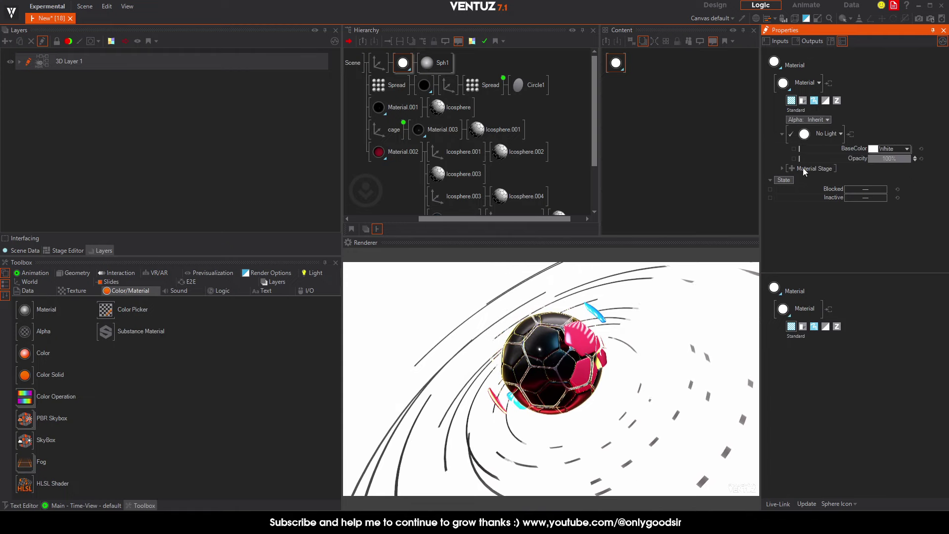
right_click(793, 168)
mouse_move(794, 170)
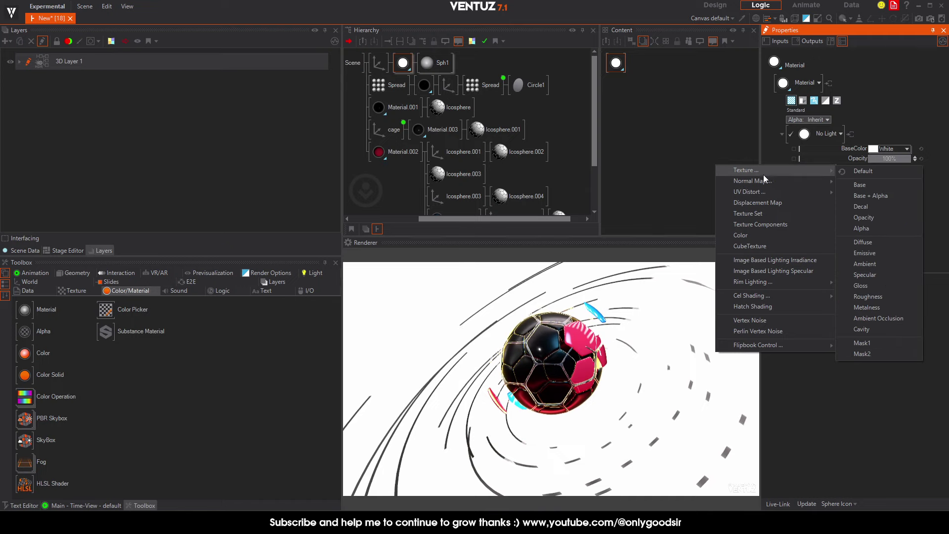
click(874, 186)
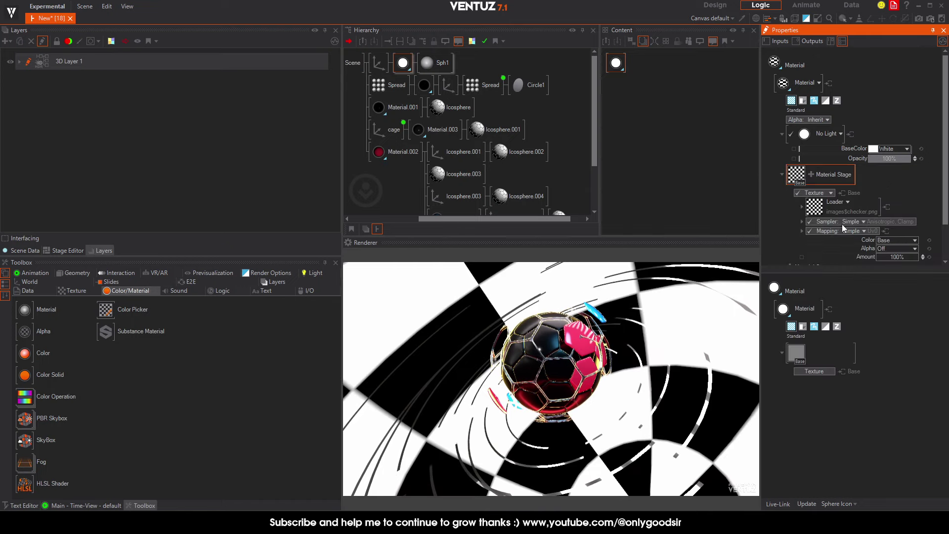
Load the flood_light image from the 3dstuff folder as the background sphere's base texture
click(840, 210)
click(361, 240)
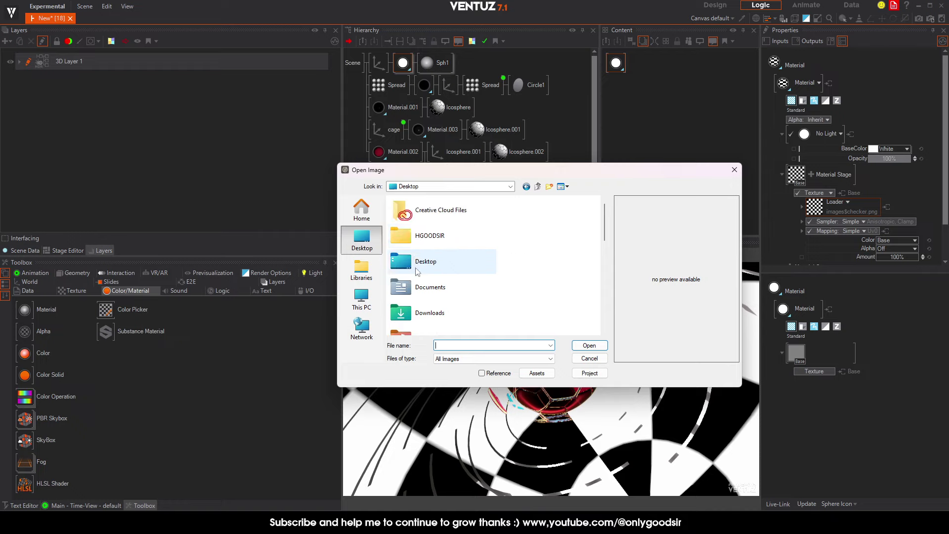
scroll(421, 222, down, 5)
scroll(425, 223, up, 5)
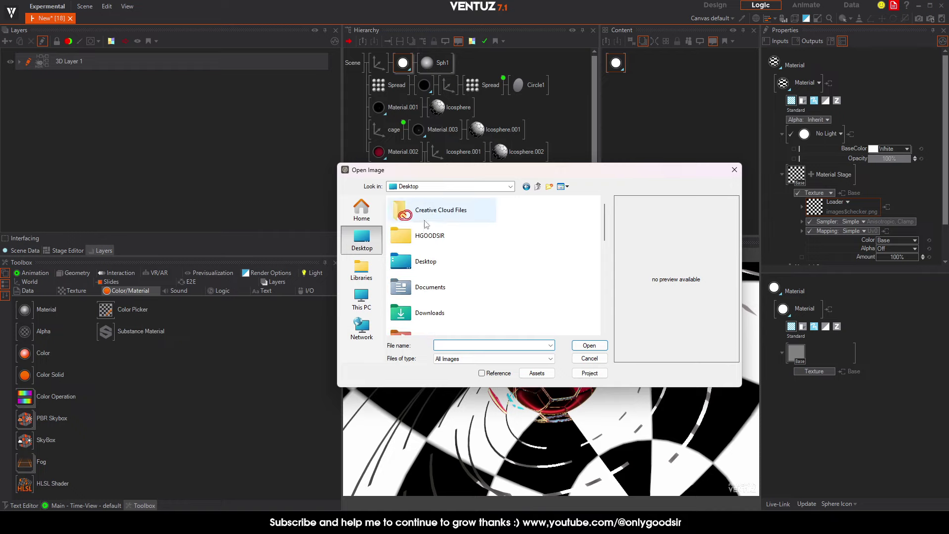
double_click(415, 262)
double_click(409, 229)
click(420, 306)
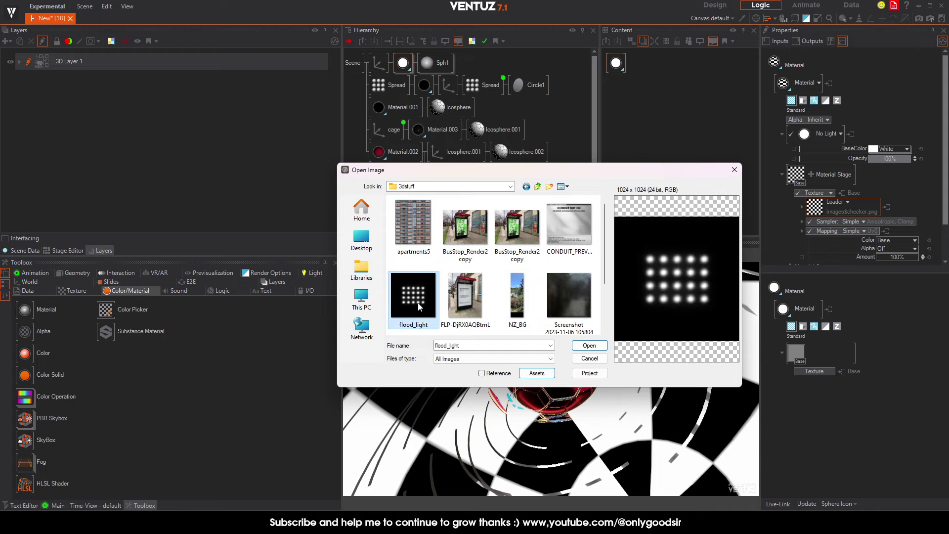
click(589, 345)
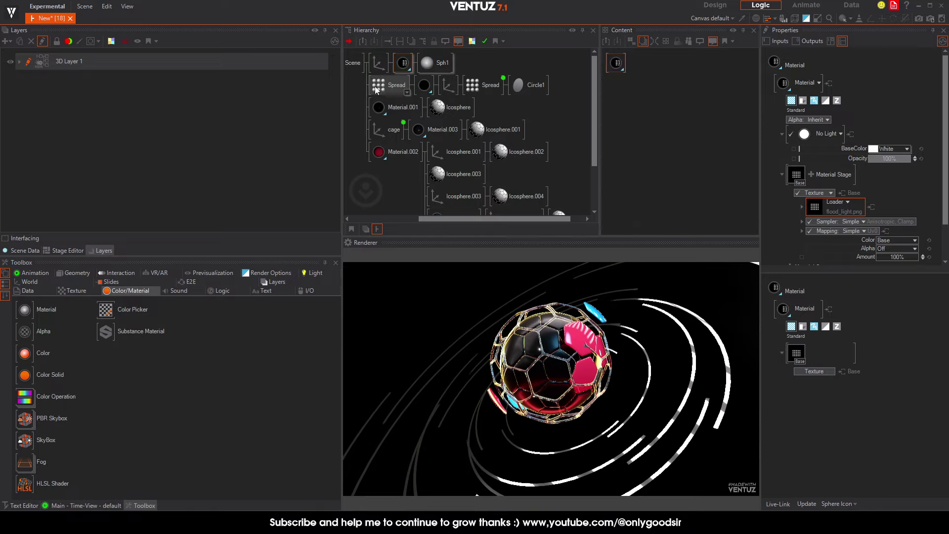
Adjust the sphere axis's scaling factor and switch the flood_light texture to 2D Mapping with the UV0 source
click(376, 64)
mouse_move(866, 218)
mouse_down()
mouse_move(851, 218)
mouse_move(860, 219)
mouse_up()
click(403, 62)
scroll(855, 198, down, 3)
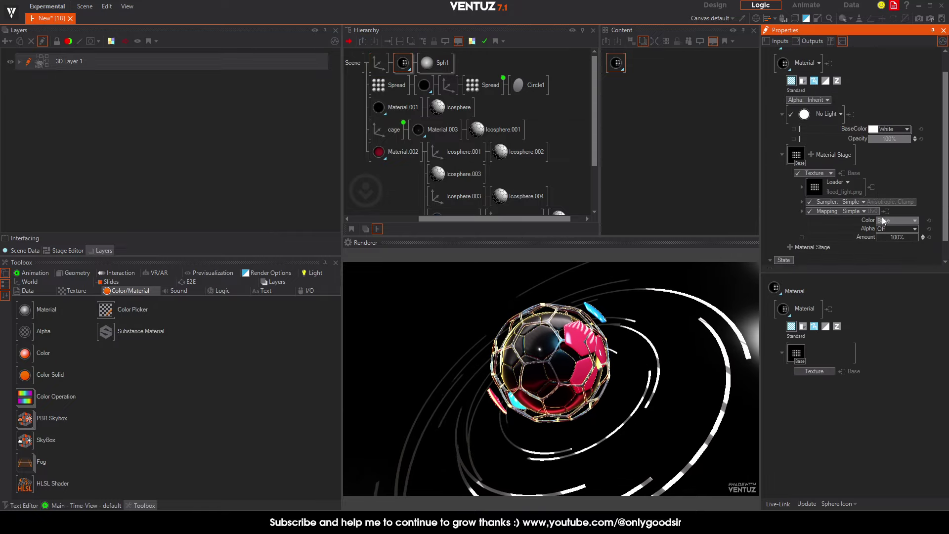
click(863, 189)
mouse_move(843, 209)
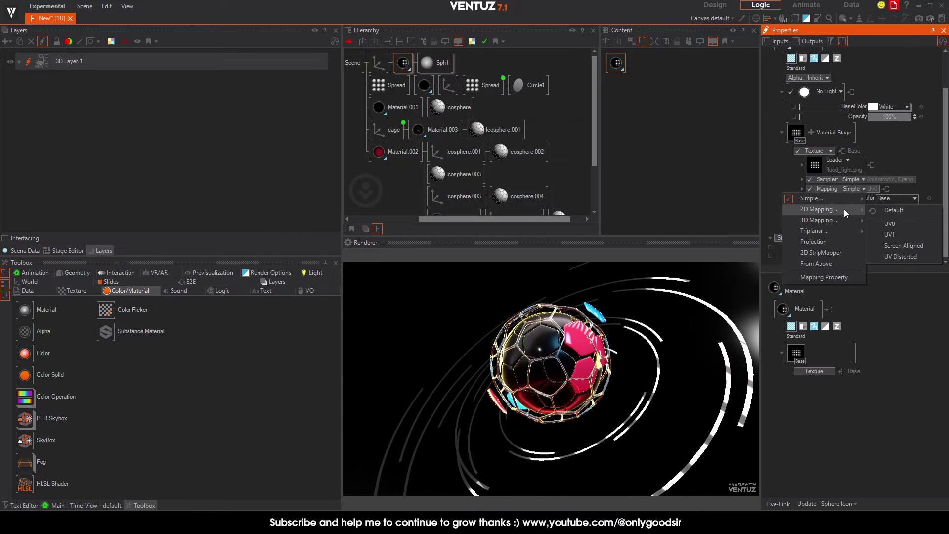
click(882, 225)
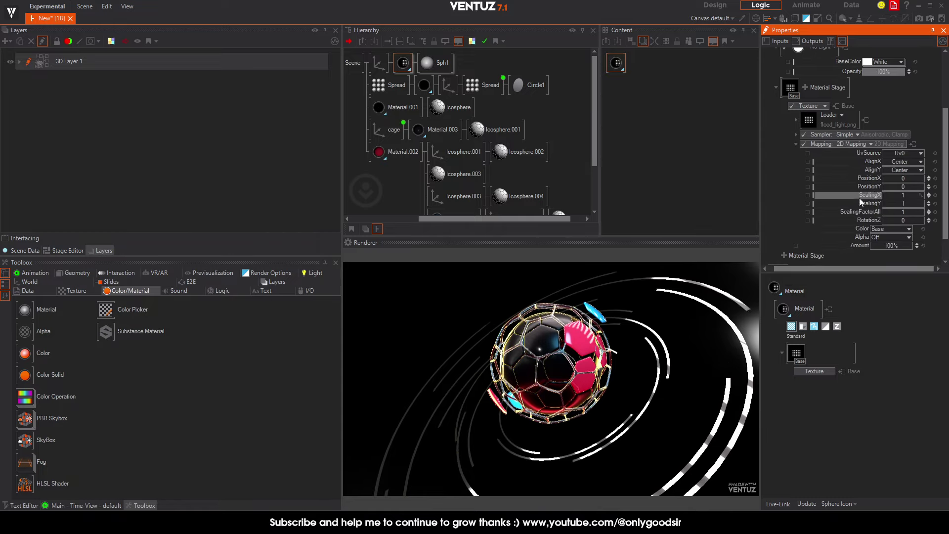
Set the flood_light texture's simple sampler to Anisotropic Wrap
scroll(859, 198, down, 1)
click(874, 133)
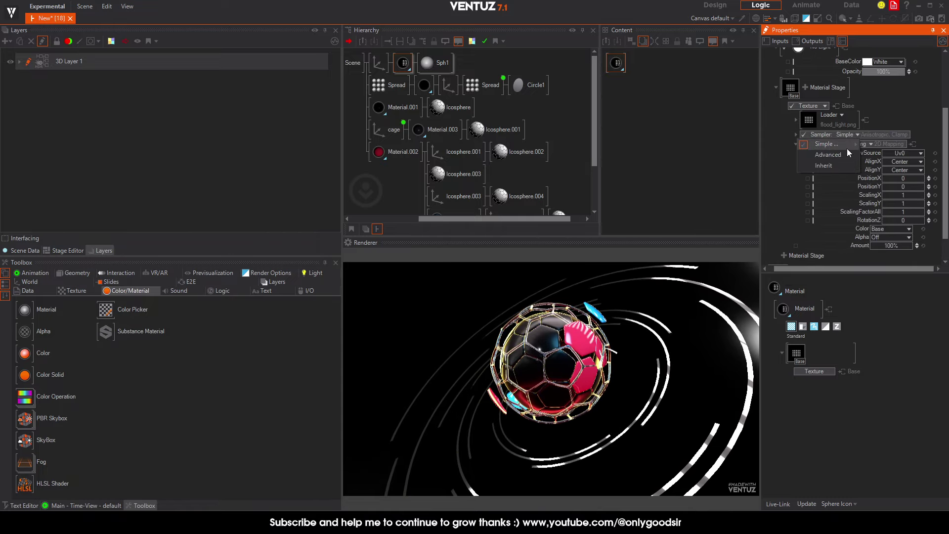
mouse_move(847, 146)
click(884, 170)
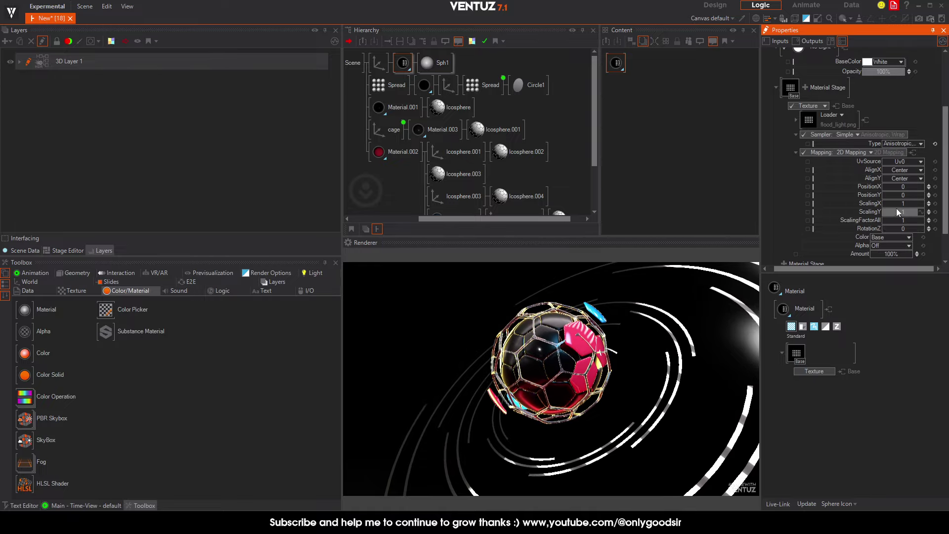
Scale the texture mapping to 0.186 in X and 0.282 in Y, and set the sphere axis's scaling factor to 46.38
mouse_move(905, 203)
mouse_down()
mouse_move(923, 200)
mouse_move(882, 213)
mouse_move(896, 212)
mouse_up()
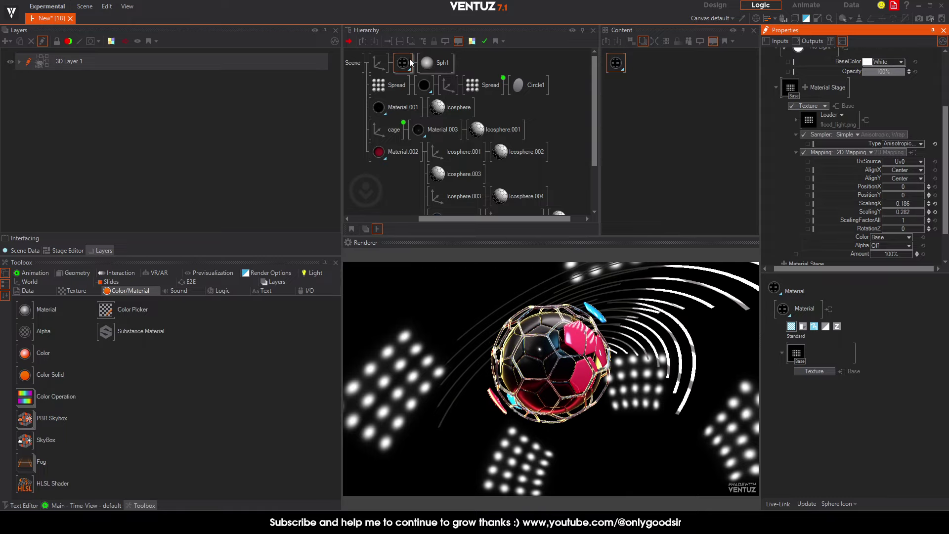
click(380, 63)
drag(860, 218, 907, 219)
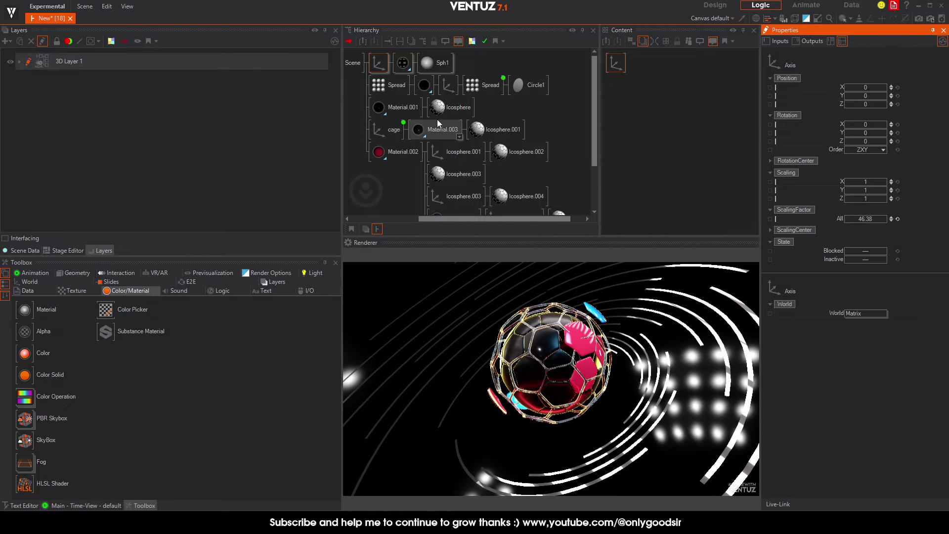
Copy the sphere's material directly under the Scene axis and set the copy's texture stage to Base Set masked by TexAlpha
click(402, 63)
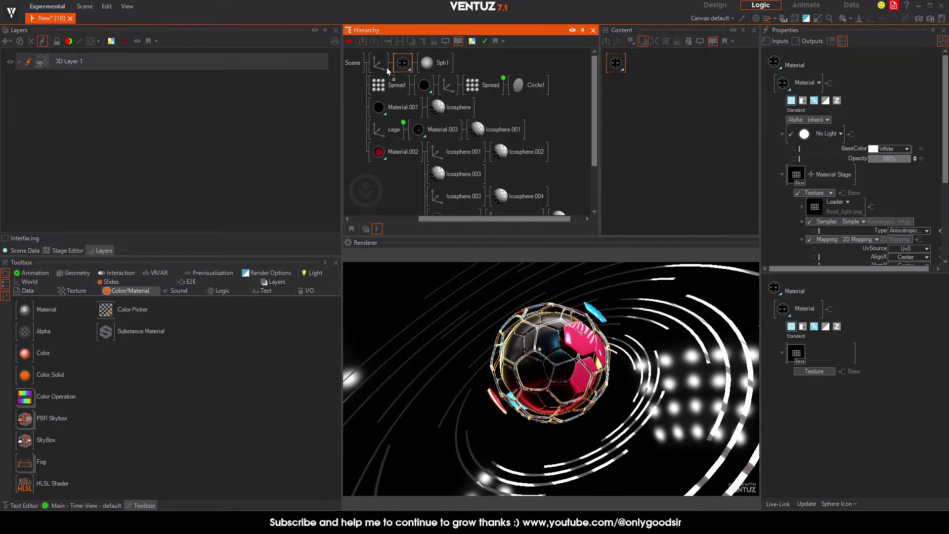
drag(371, 66, 367, 62)
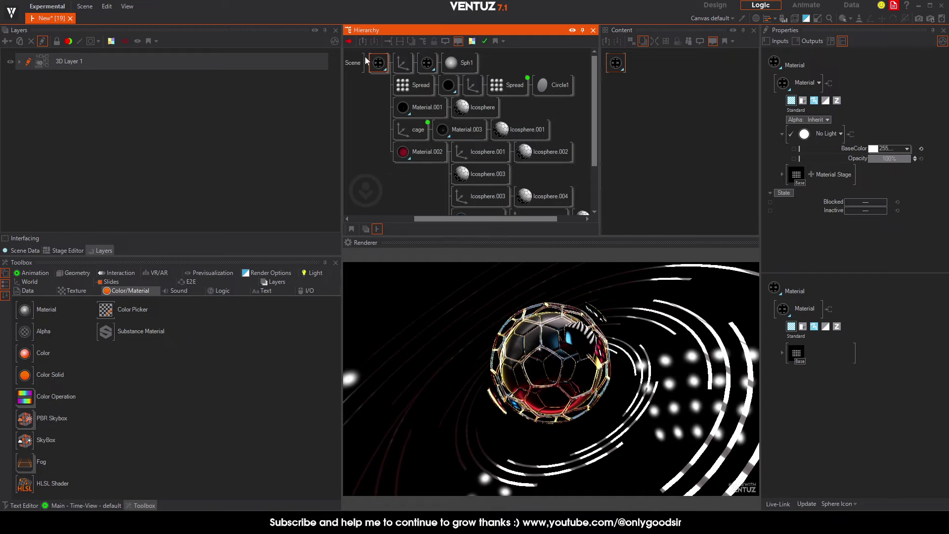
click(797, 178)
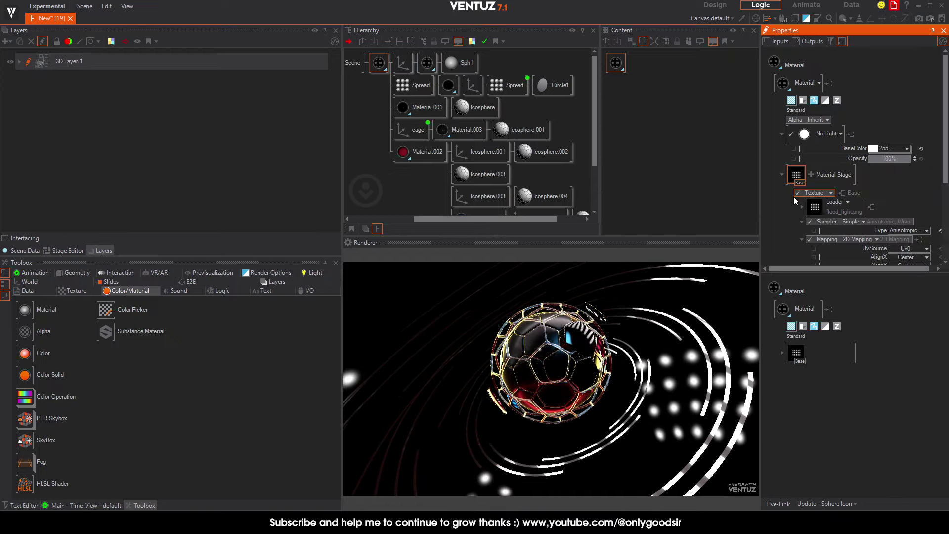
click(830, 193)
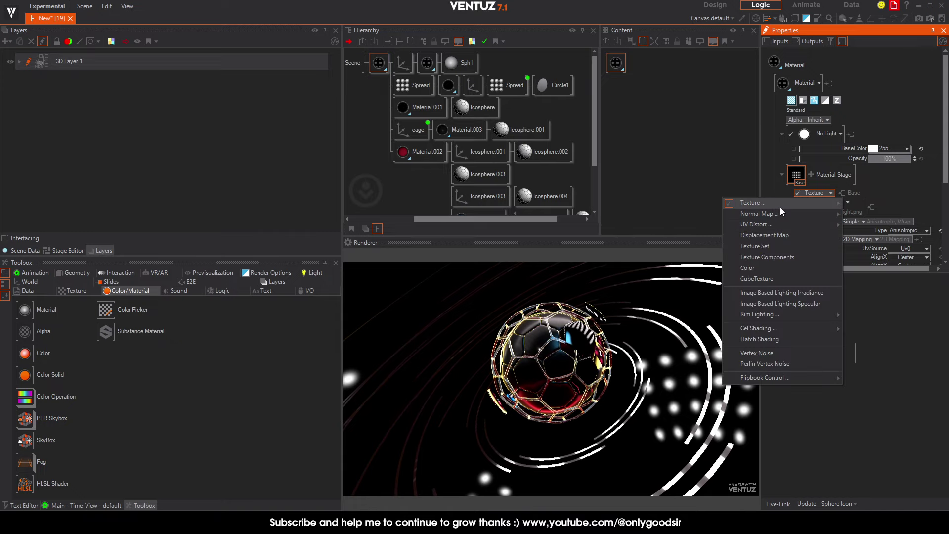
mouse_move(786, 203)
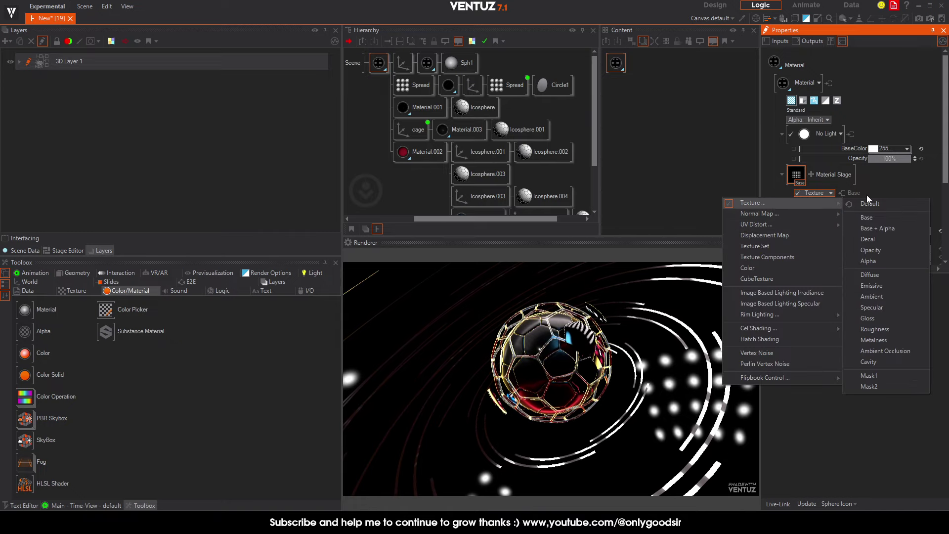
click(871, 250)
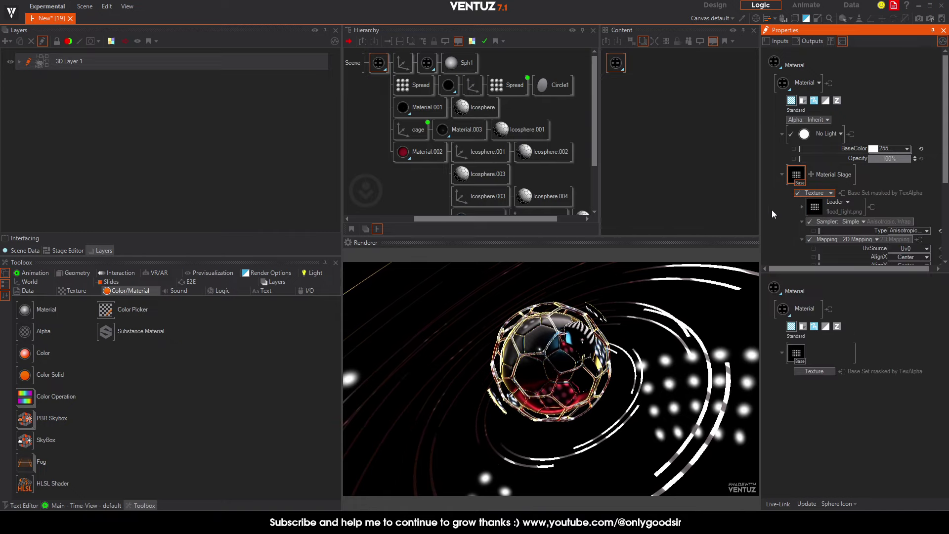
Set the copied material's texture color operation to Screen (AddSmooth) with an amount of 24.8%
scroll(912, 234, down, 4)
click(903, 232)
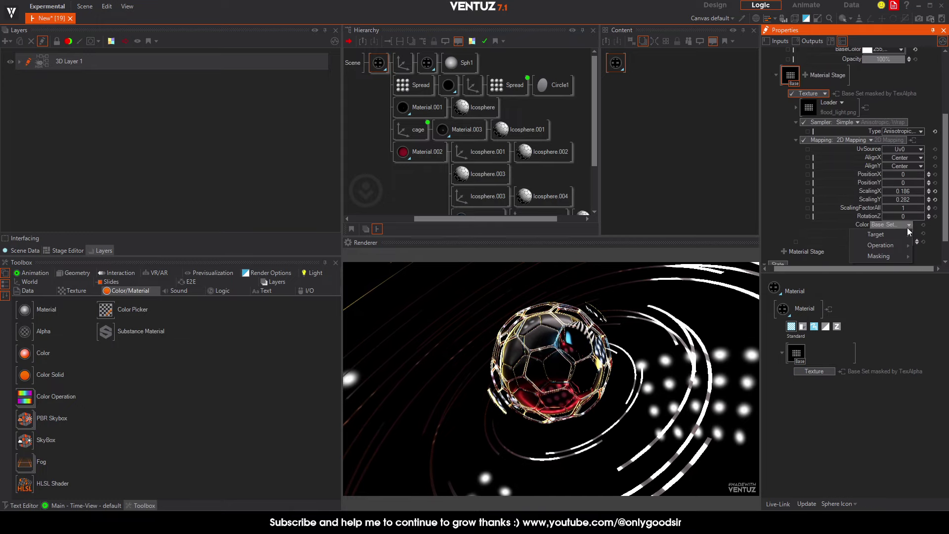
mouse_move(884, 245)
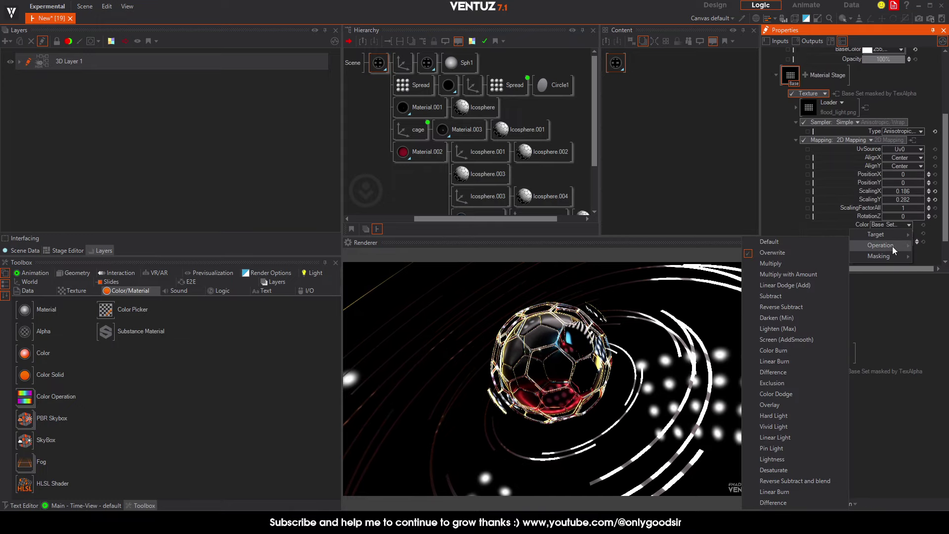
click(790, 340)
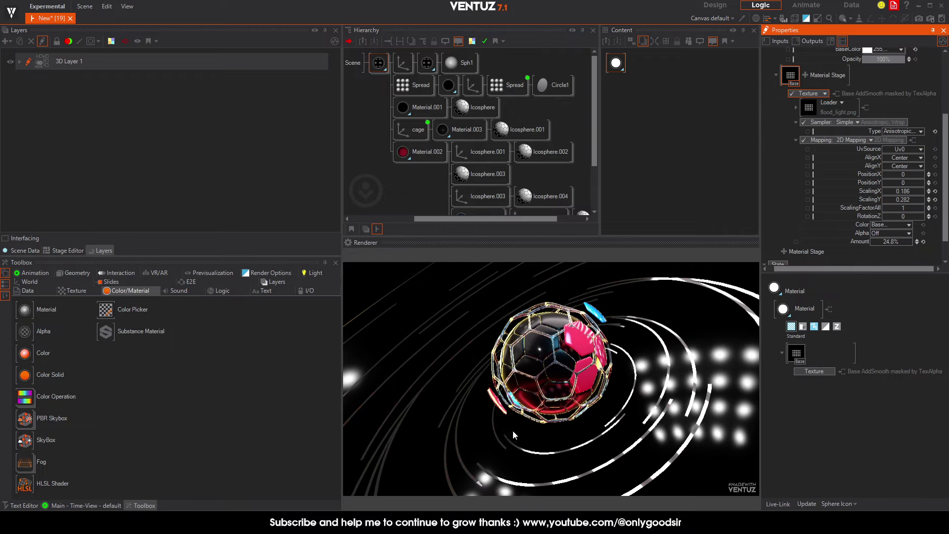
Set the Scene axis's Y rotation to -274.1, reset its Z rotation to 0, and set its Z position to 9
key(BackSpace)
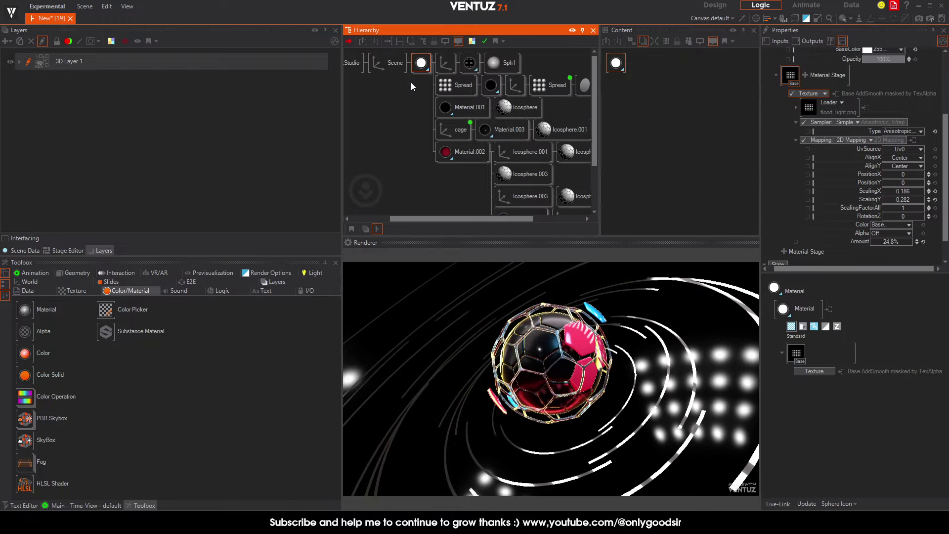
drag(872, 141, 876, 142)
click(898, 141)
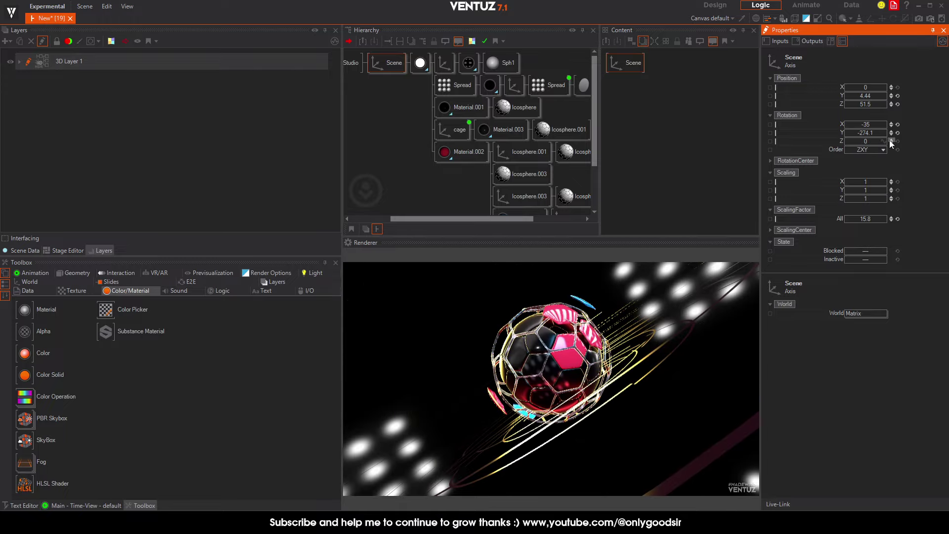
drag(864, 104, 571, 143)
Try 3D Mapping with World Space Reflection on the background sphere's flood_light texture
click(471, 61)
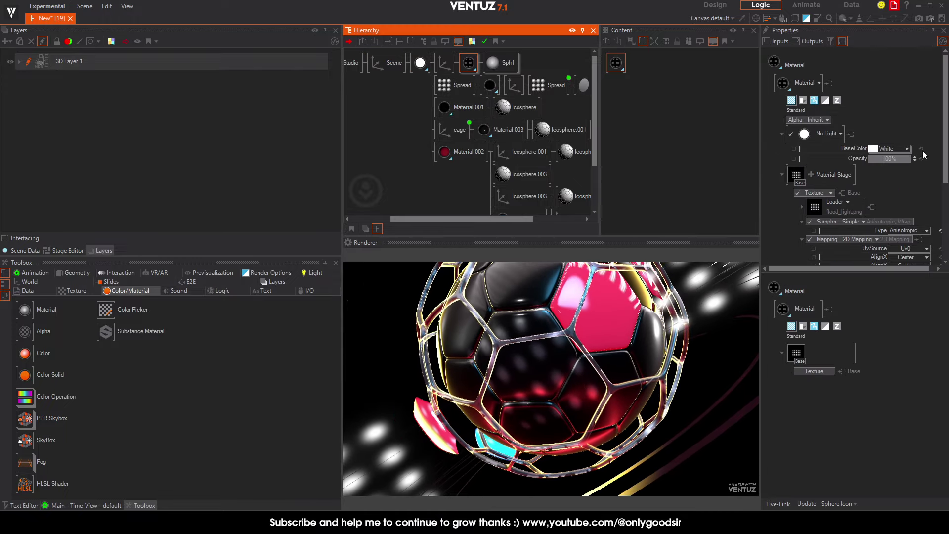
scroll(875, 232, down, 4)
click(911, 159)
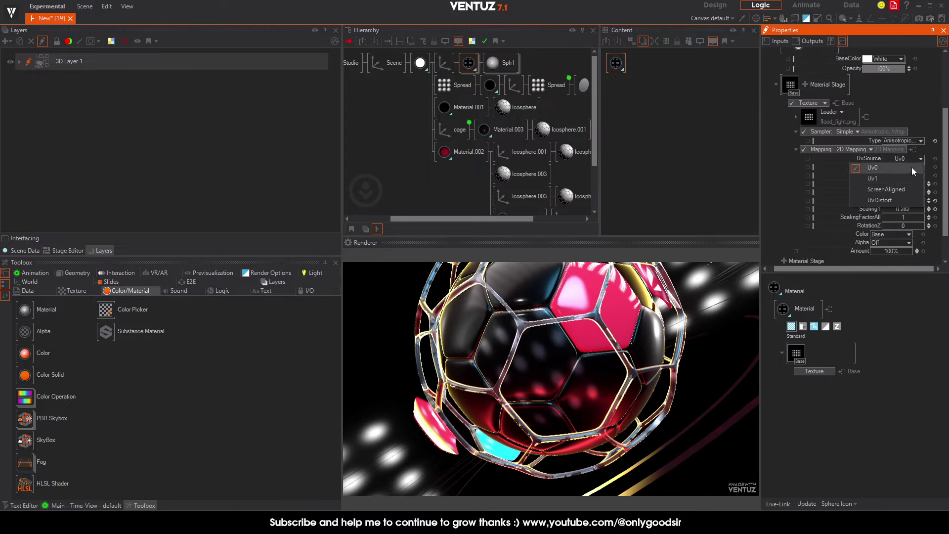
click(865, 147)
click(868, 149)
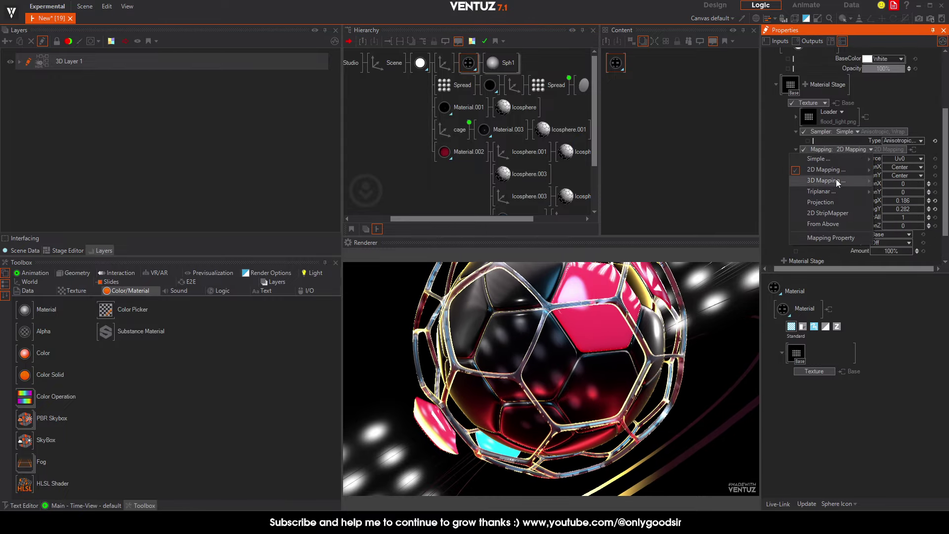
mouse_move(844, 181)
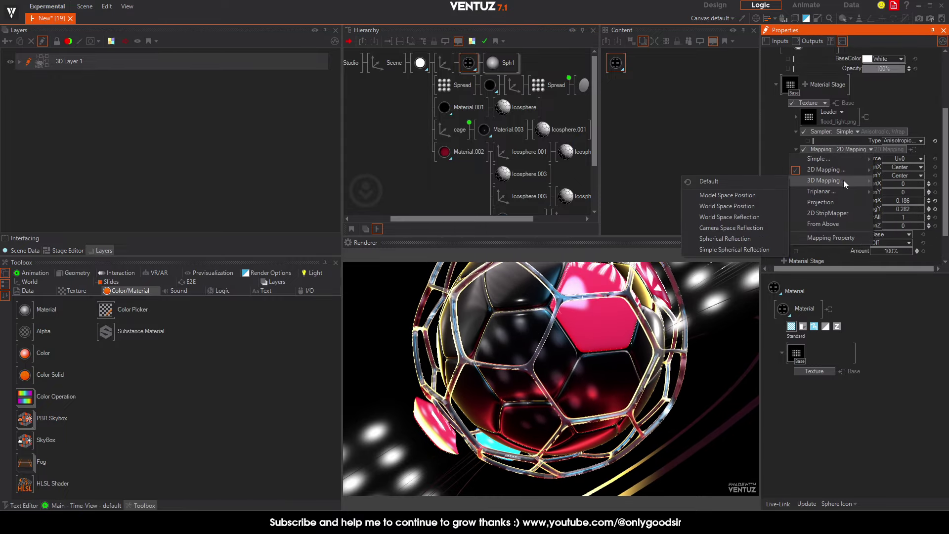
click(732, 218)
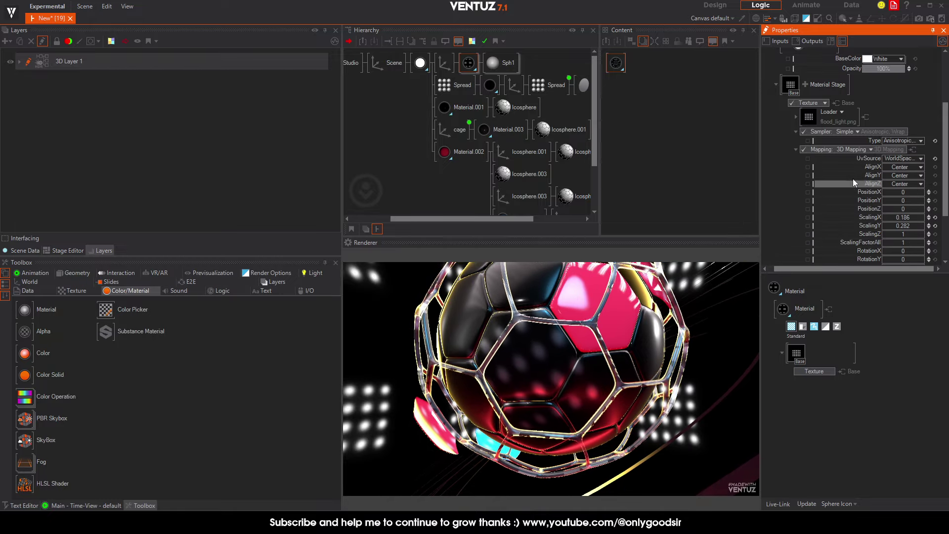
Return the background sphere's texture to 2D Mapping with the UV0 source
click(855, 150)
mouse_move(839, 172)
click(909, 178)
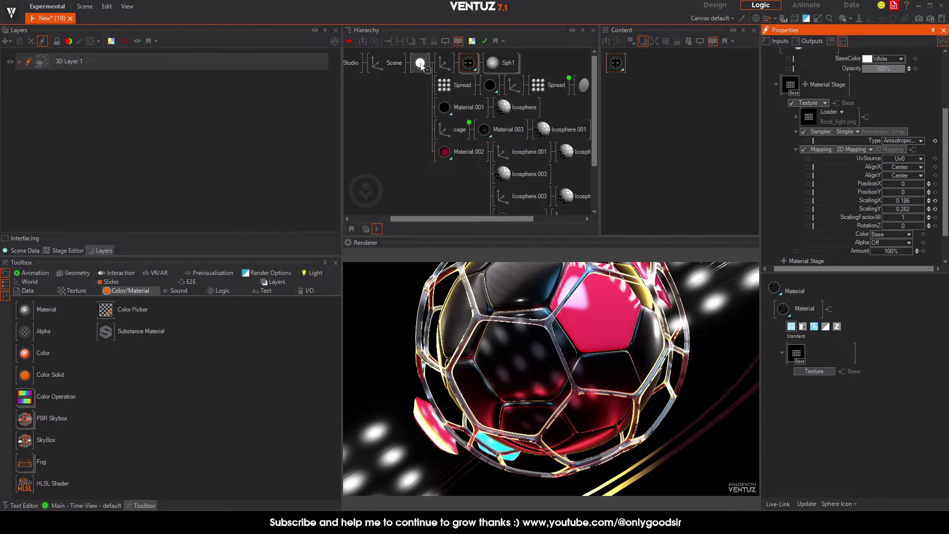
Give the Scene-level material's texture a world-space 3D Mapping with an overall scaling factor of 4.47 and an amount of 9.2%
click(420, 64)
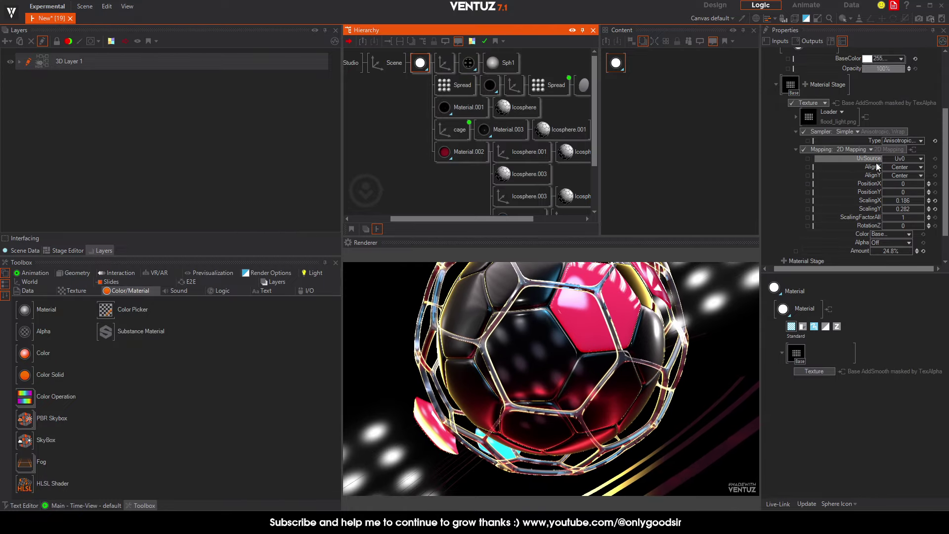
click(865, 151)
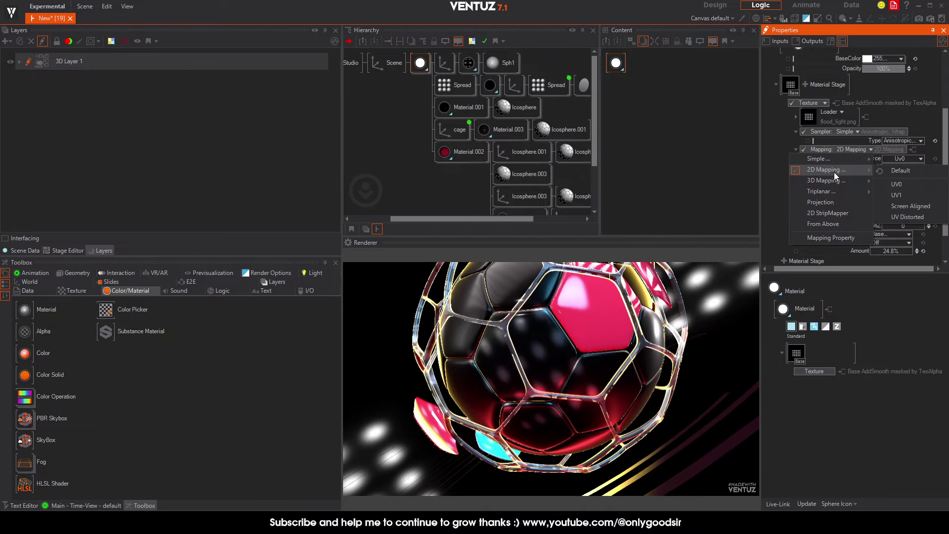
mouse_move(831, 182)
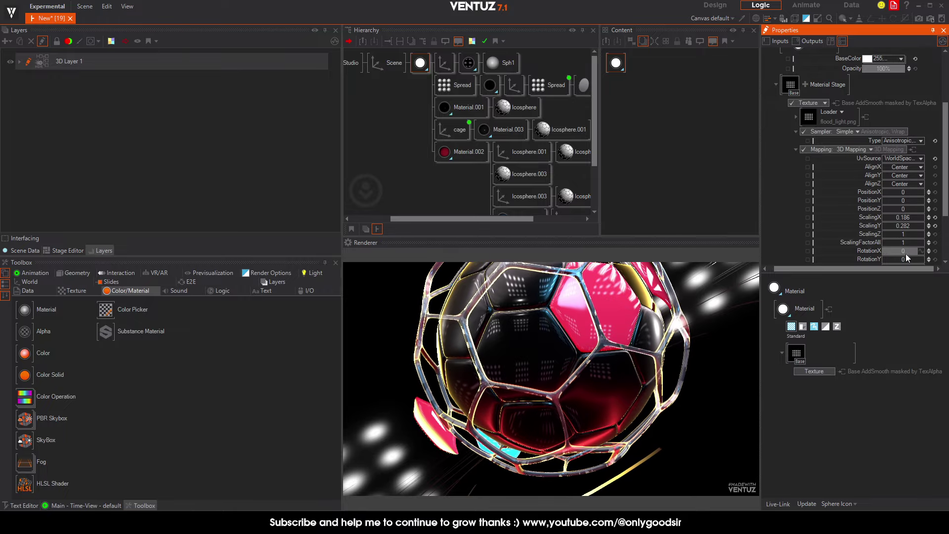
drag(906, 241, 913, 239)
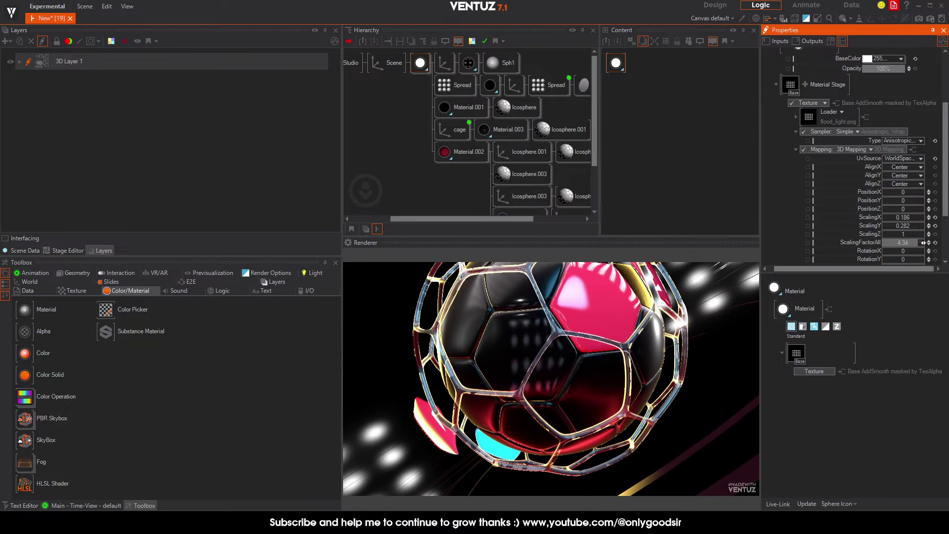
scroll(885, 245, down, 3)
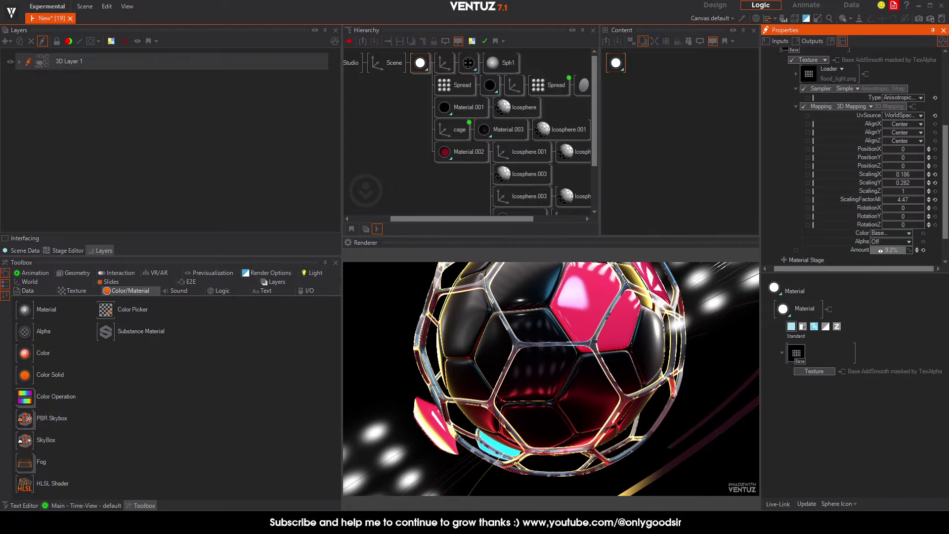
Set the Scene axis's Y rotation to -307.4
click(399, 64)
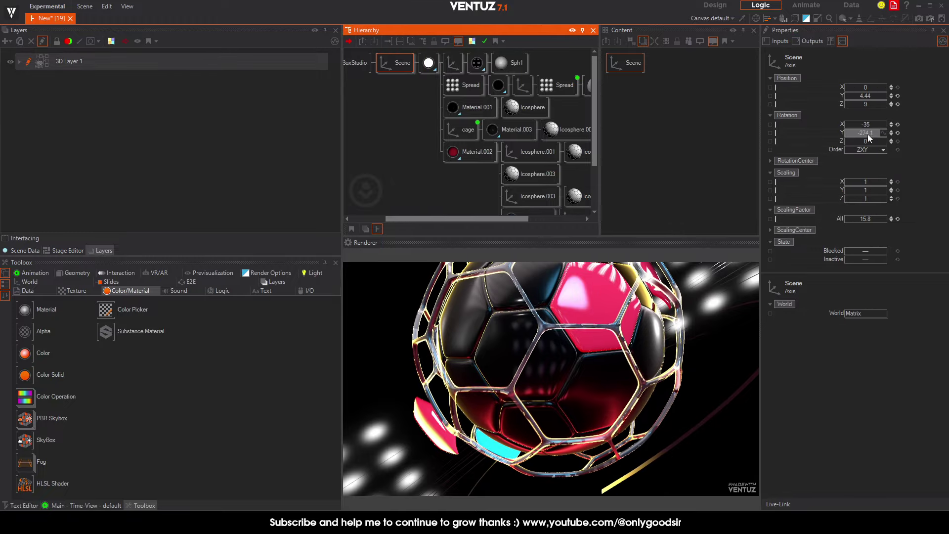
drag(852, 135, 885, 136)
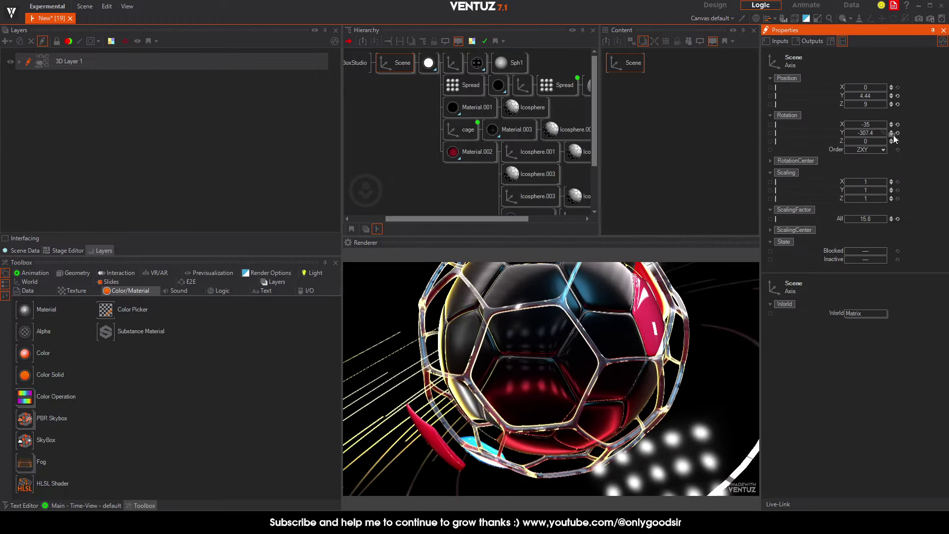
Try the Scene axis at Z position 46.9 with rotation X -46.3, Y 0 and Z 33
click(897, 132)
drag(865, 124, 875, 141)
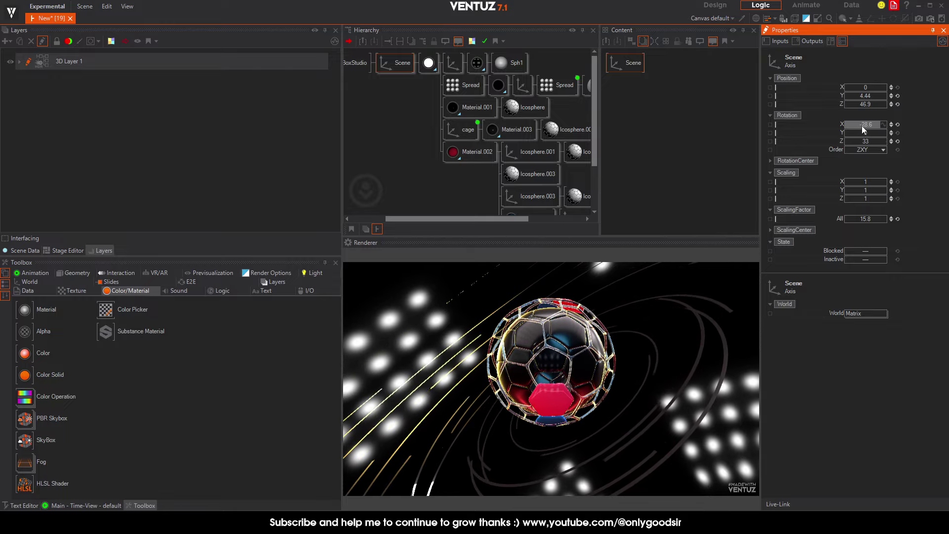
drag(862, 126, 856, 123)
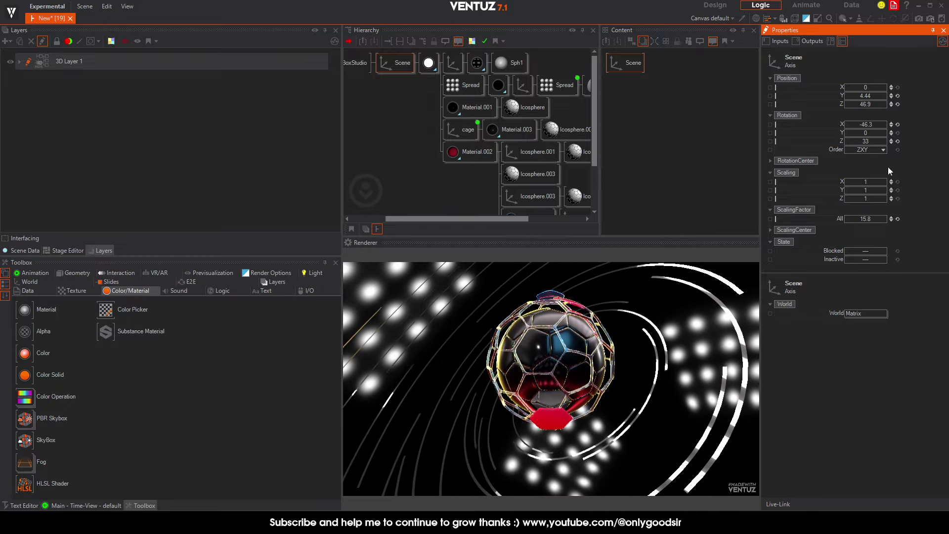
Set the Scene axis's Z position to 23.2 and its rotation to X -24, Y 95 and Z -29
drag(865, 104, 885, 141)
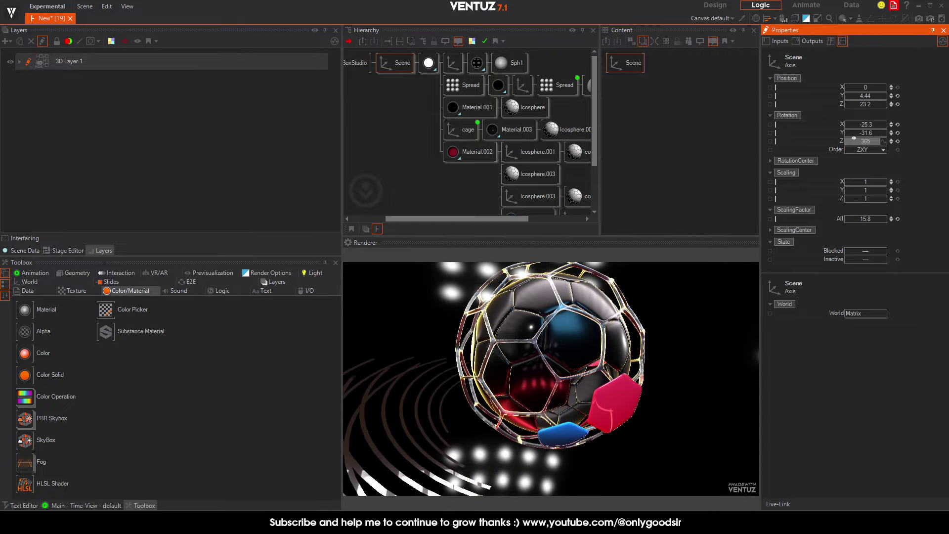
click(898, 141)
click(898, 133)
click(897, 125)
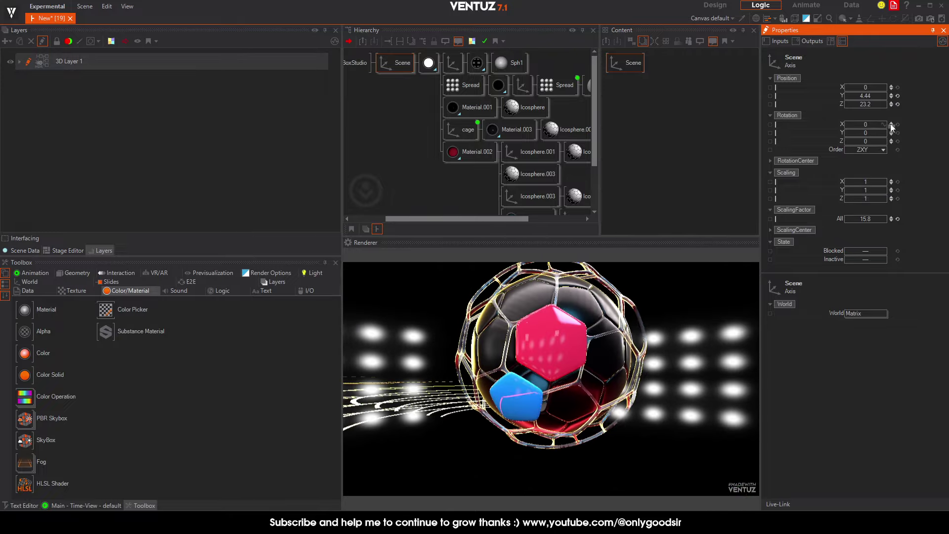
mouse_move(865, 135)
mouse_down()
mouse_move(883, 134)
mouse_move(856, 123)
mouse_move(872, 142)
mouse_move(860, 141)
mouse_move(864, 125)
mouse_move(873, 132)
mouse_move(866, 141)
mouse_up()
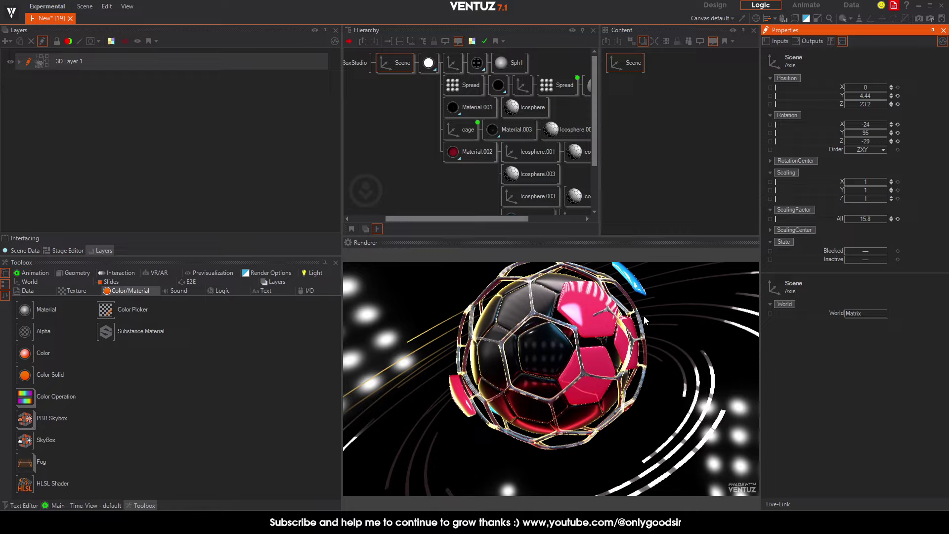
Set the rotation of the SkyBoxStudio PBR Skybox to 120.9
click(362, 62)
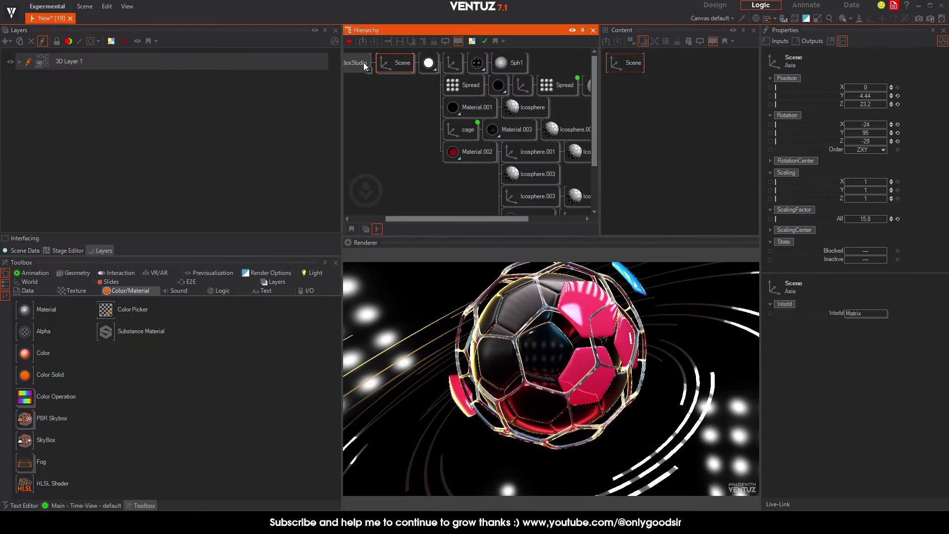
click(864, 171)
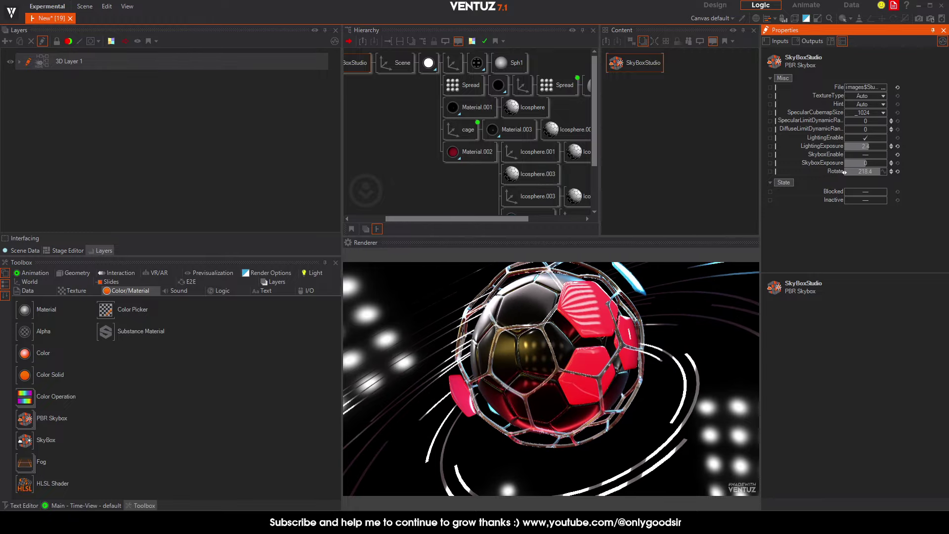
drag(844, 168, 845, 169)
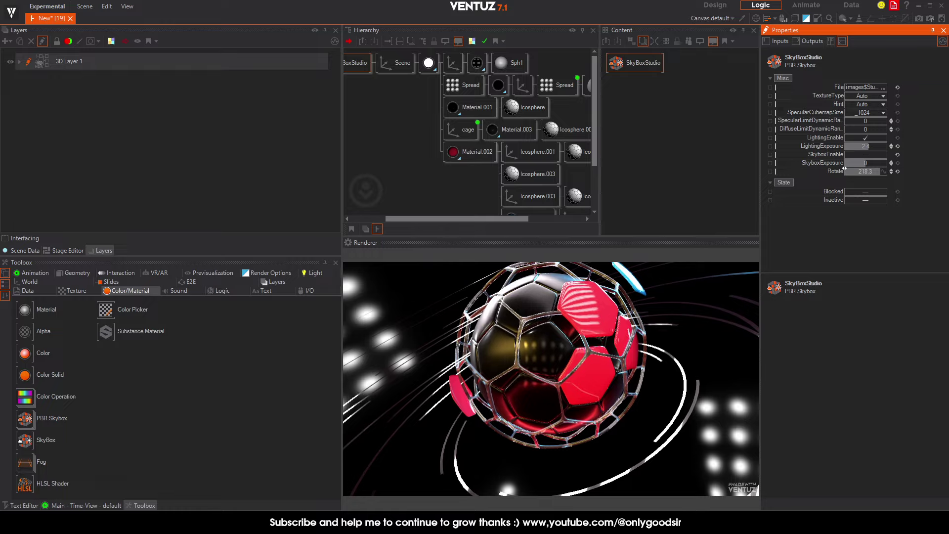
drag(844, 168, 852, 171)
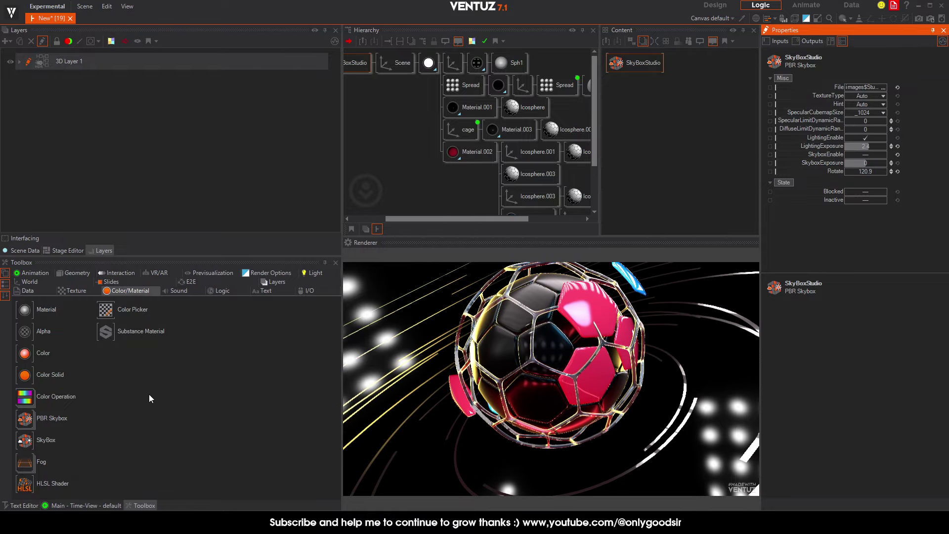
Insert a PBR Directional light between SkyBoxStudio and the Scene axis in the hierarchy
click(314, 272)
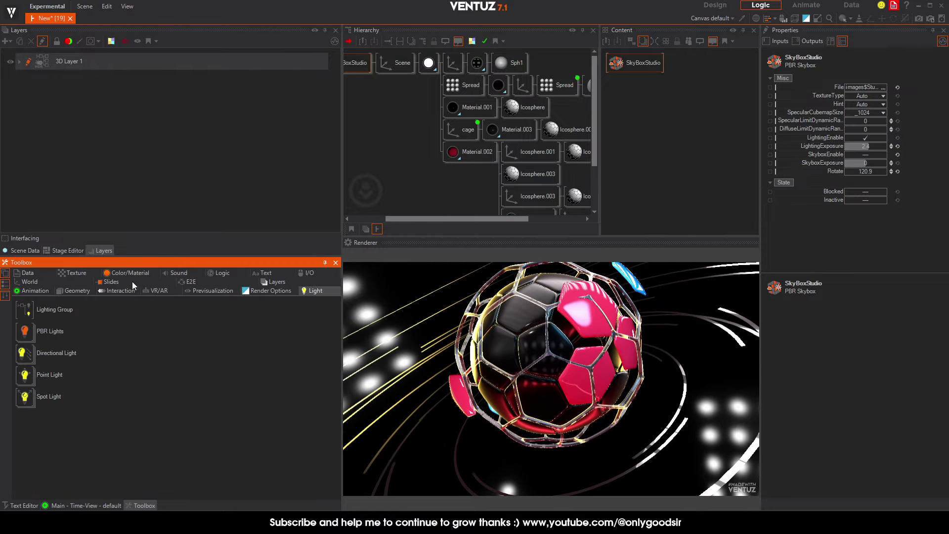
click(25, 334)
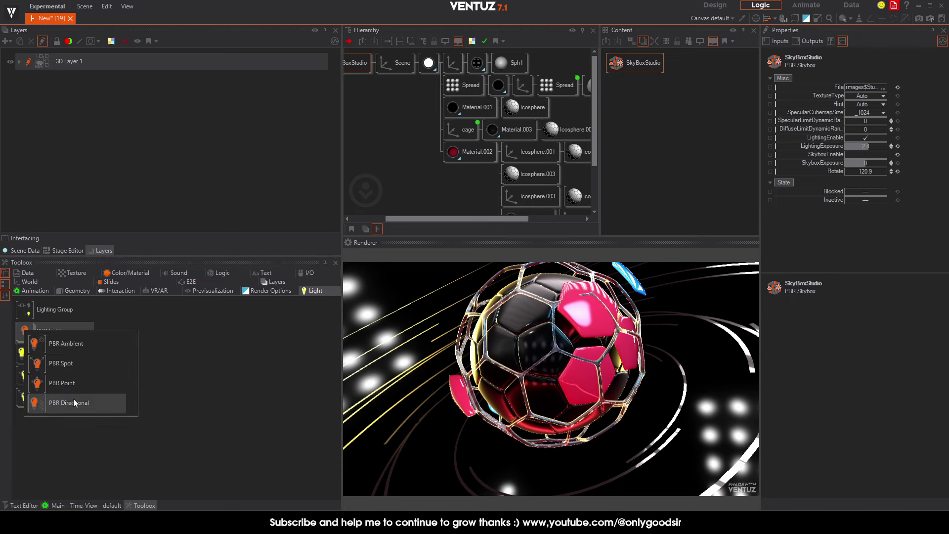
drag(60, 378, 381, 64)
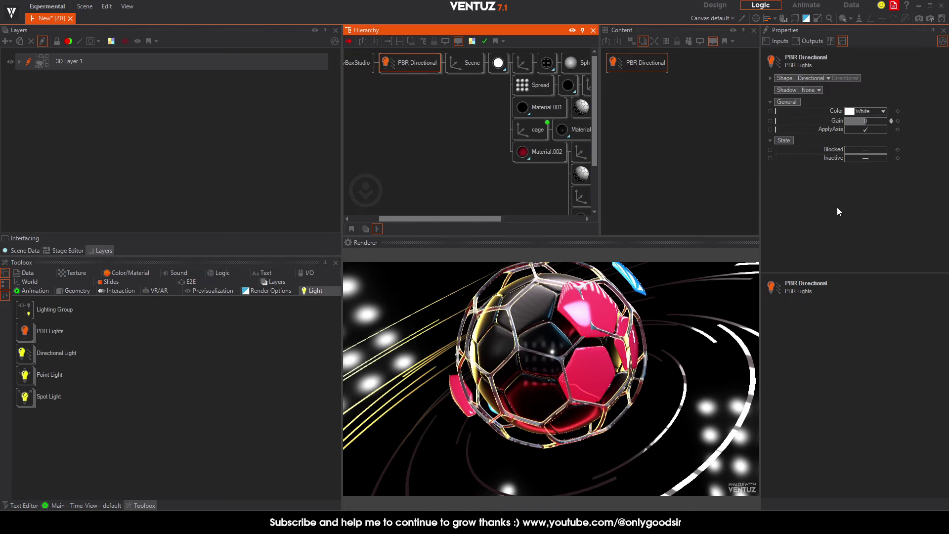
Try the directional light at pitch -142 and yaw -88, and delete it from the hierarchy
click(632, 67)
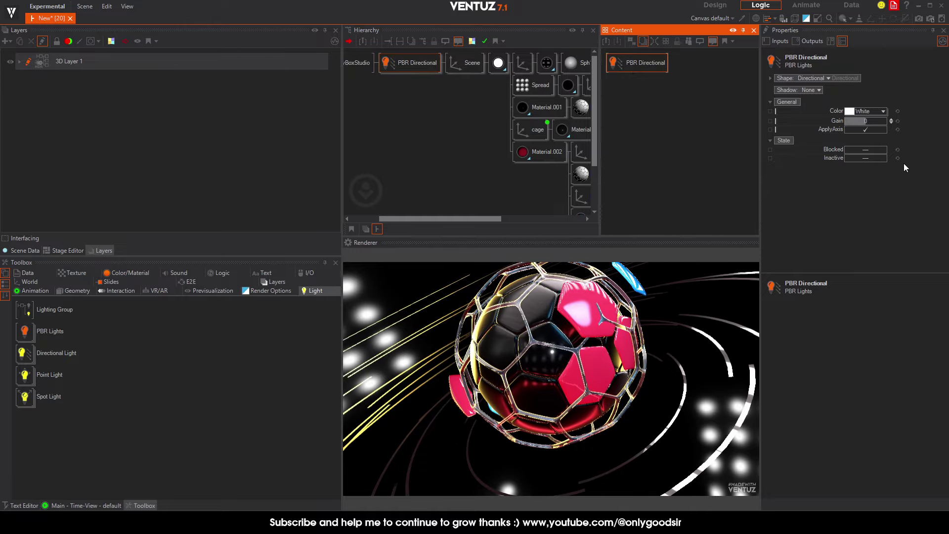
click(817, 78)
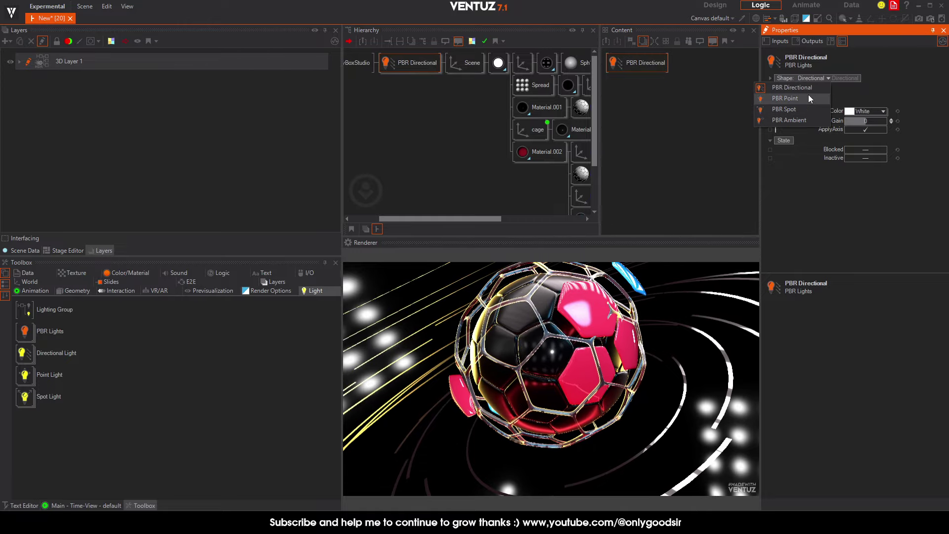
click(769, 78)
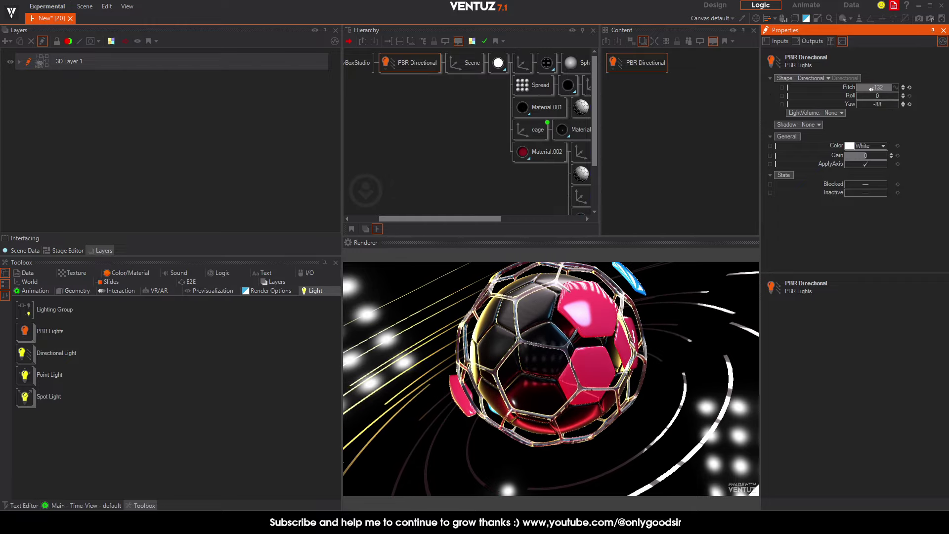
click(810, 144)
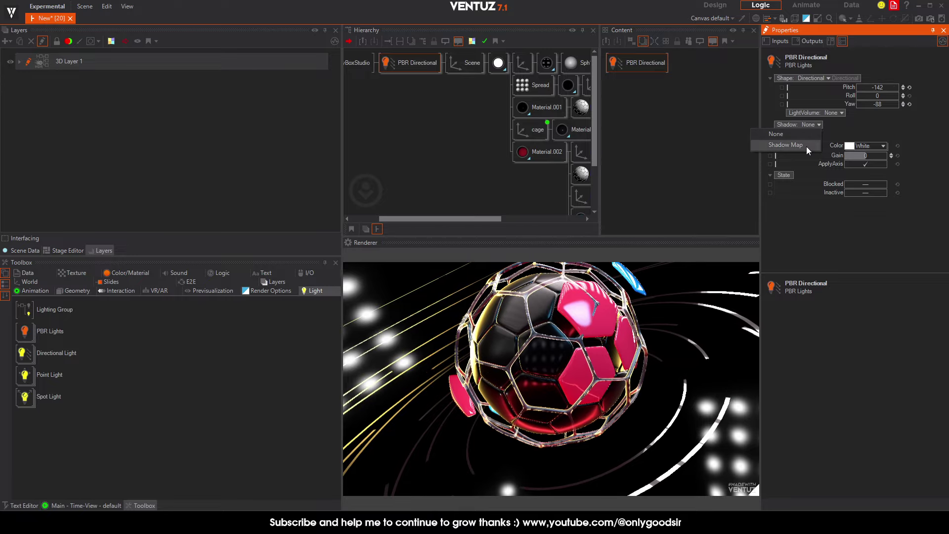
click(410, 61)
key(Delete)
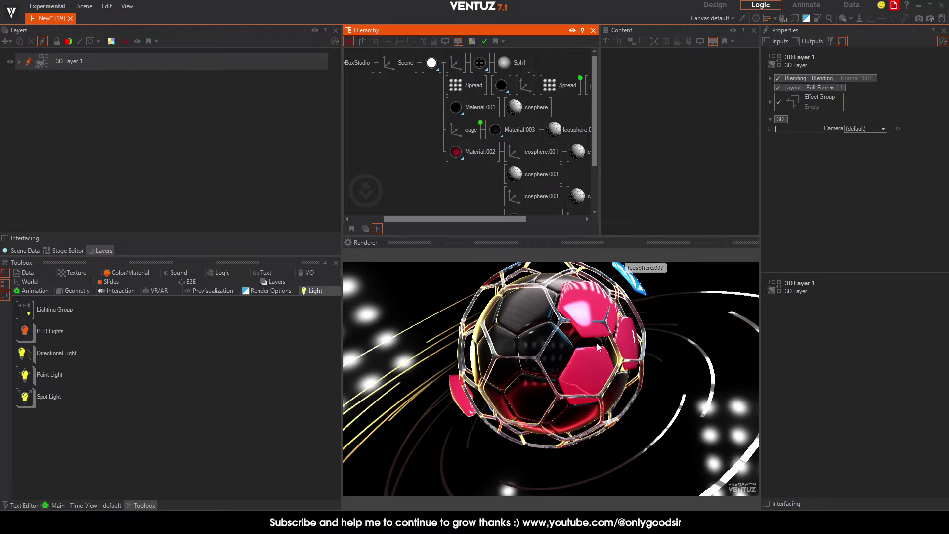
Enable Screen-Space Ambient-Occlusion on the 3D Layer 1 root
middle_drag(412, 117, 472, 109)
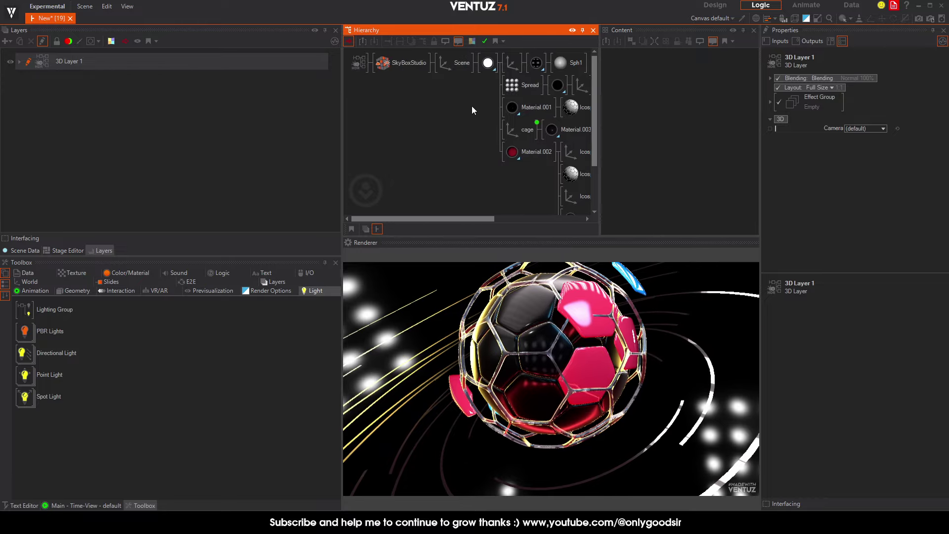
click(359, 63)
click(808, 132)
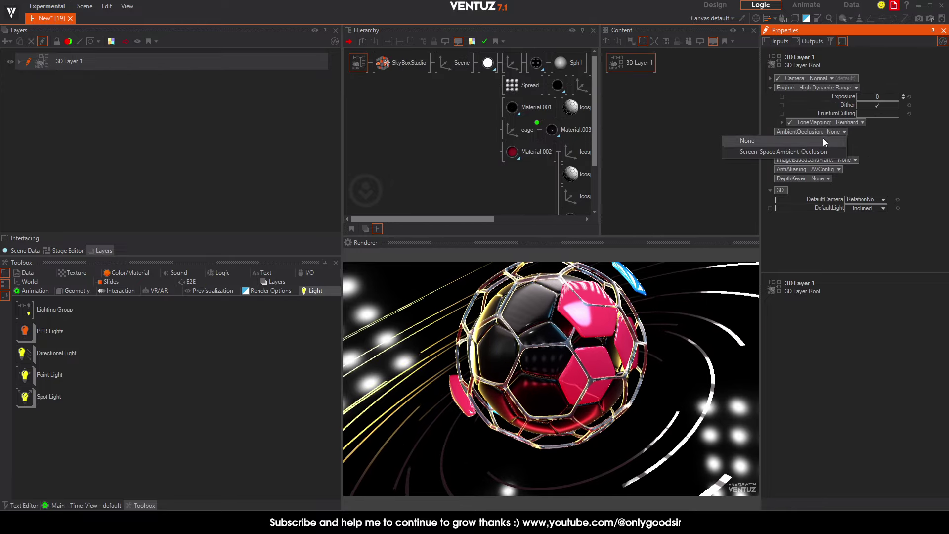
click(814, 154)
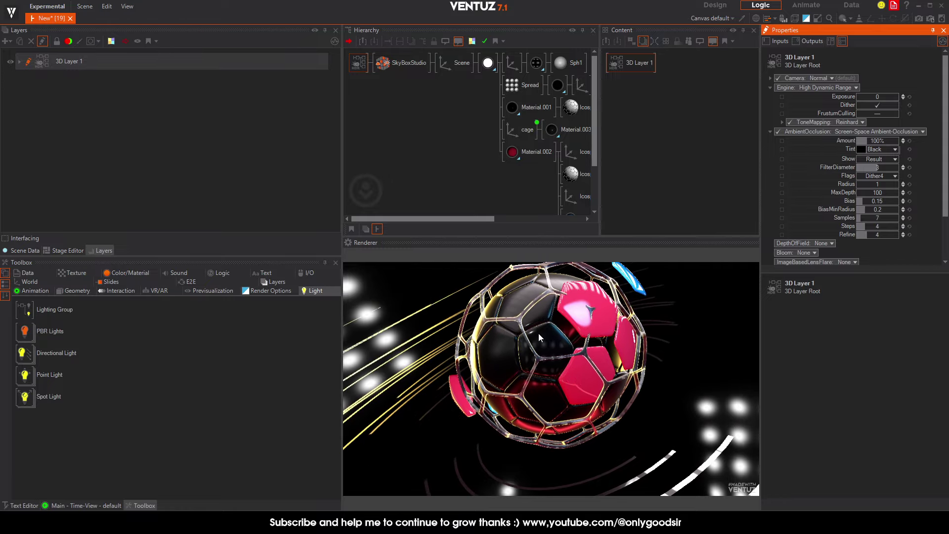
Move the cage axis below the Material.002 branch in the hierarchy and set its overall scaling factor to 1.143
shift+scroll(419, 117, right, 3)
scroll(433, 143, down, 3)
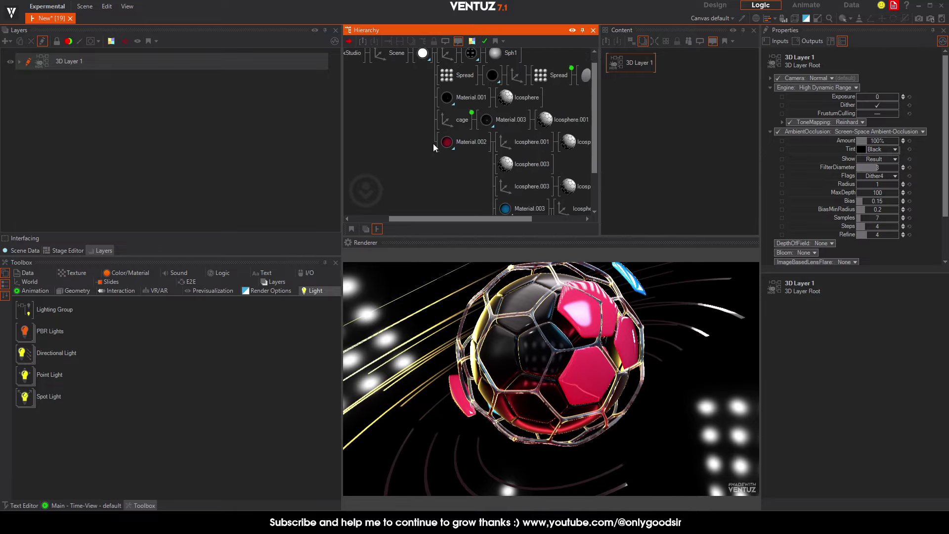
click(429, 74)
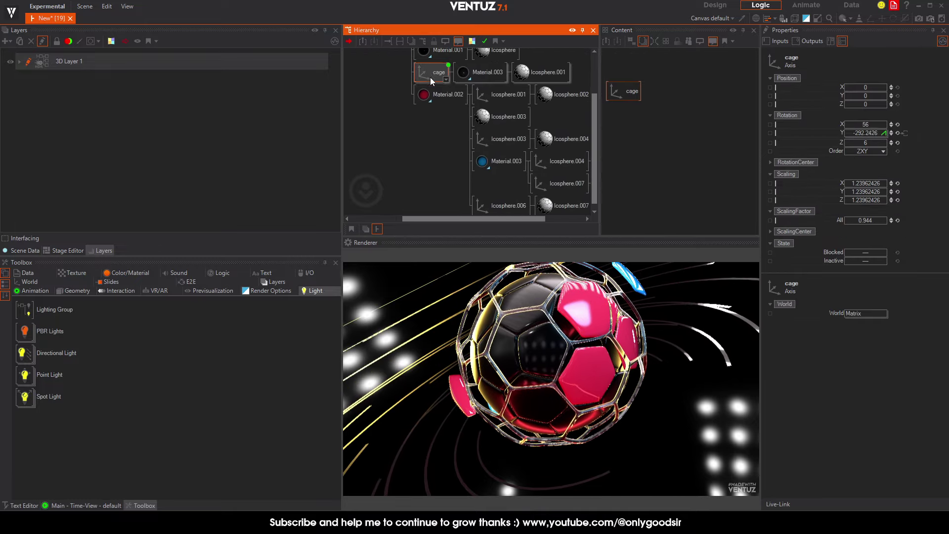
drag(445, 95, 436, 119)
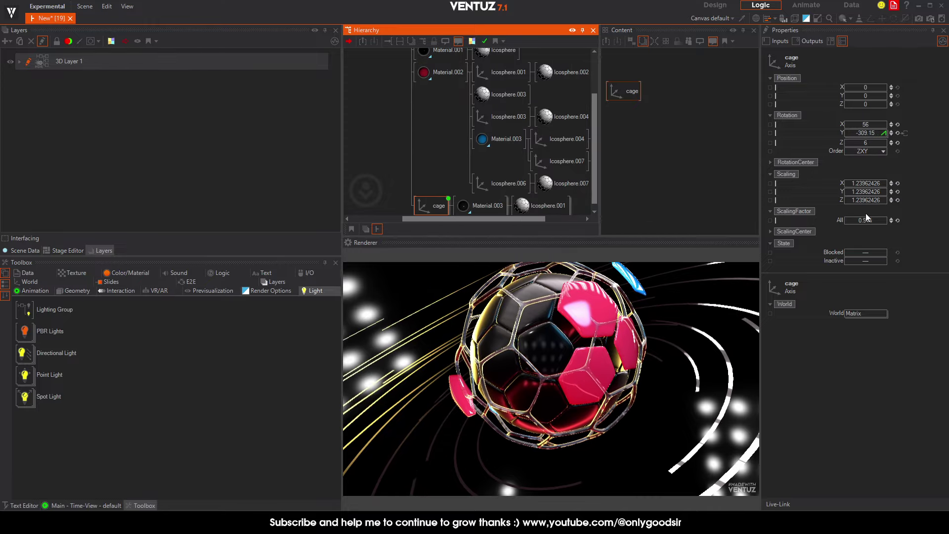
drag(865, 217, 865, 219)
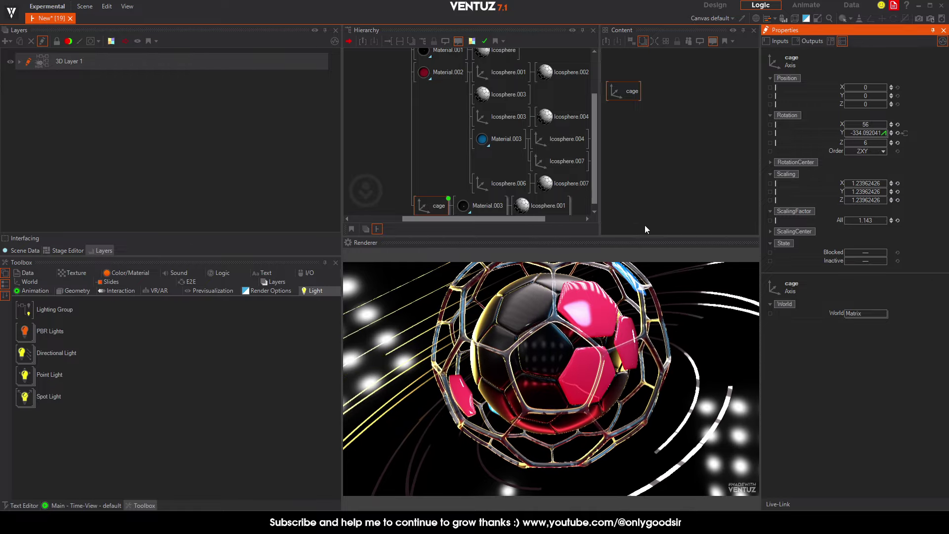
Examine the ambient occlusion settings of the 3D Layer 1 root and collapse them
scroll(444, 114, up, 3)
scroll(490, 117, left, 3)
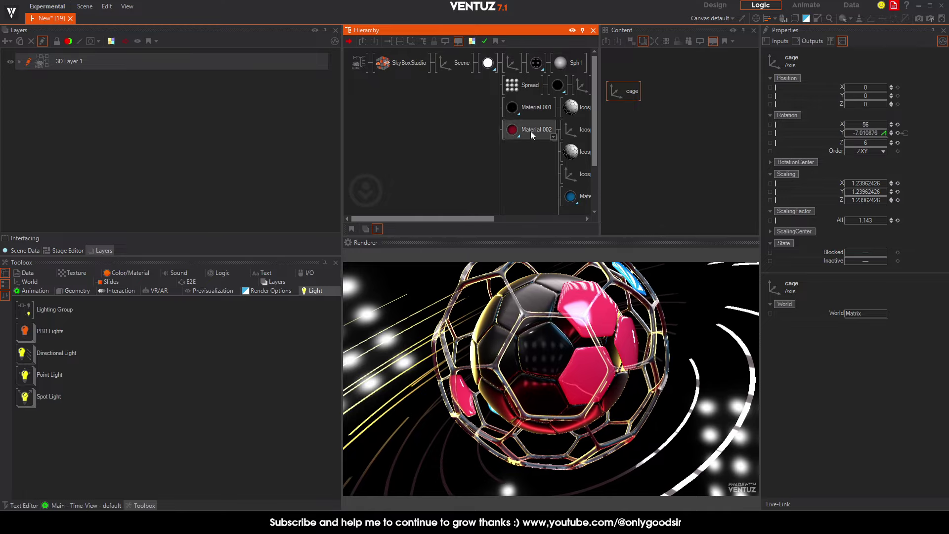
middle_drag(530, 131, 493, 152)
click(359, 63)
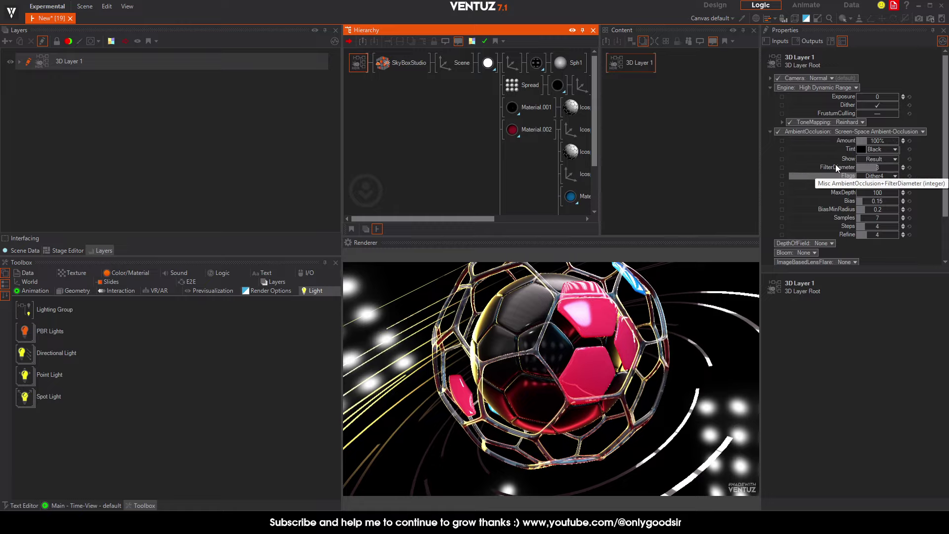
scroll(873, 219, down, 3)
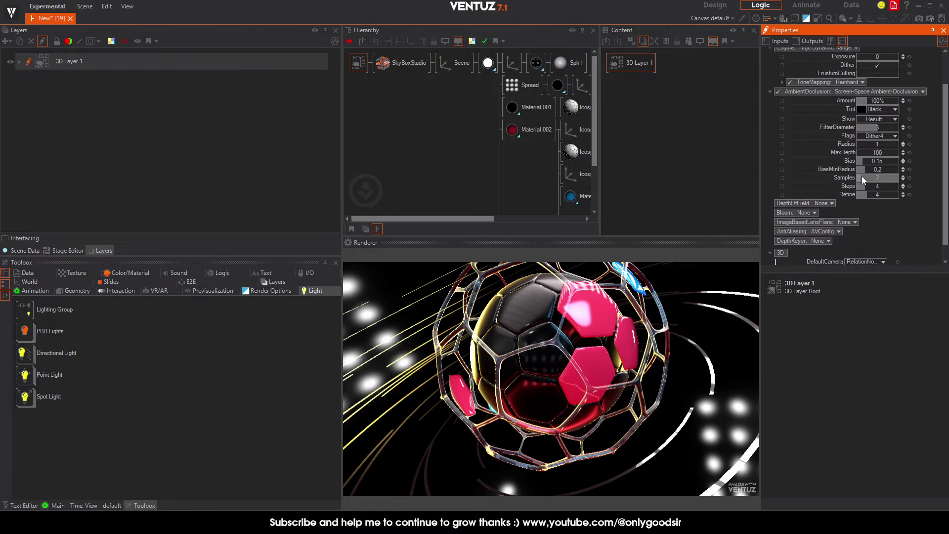
scroll(862, 176, up, 3)
click(770, 132)
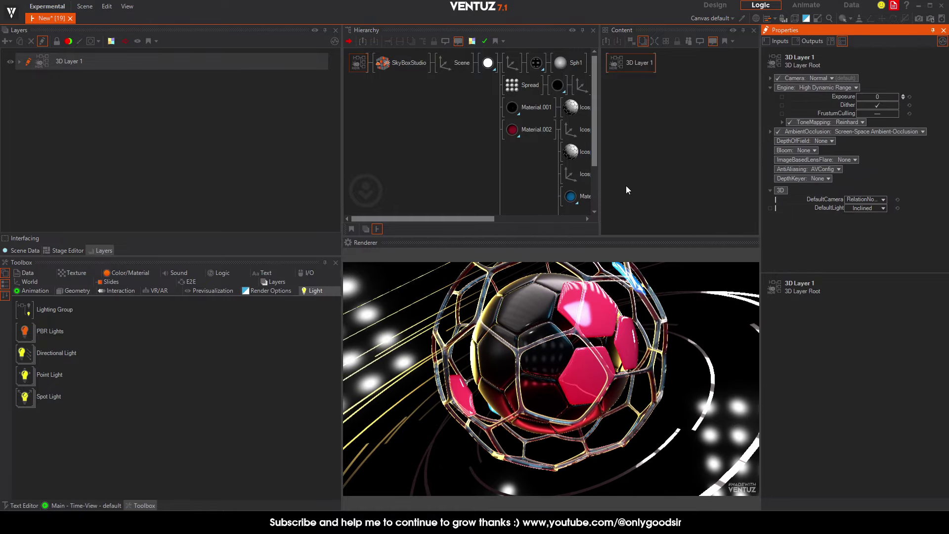
Enable Bloom on the 3D Layer 1 root, adjusting its threshold and setting the diameter to 33.8 and the gain to 0.05
click(21, 68)
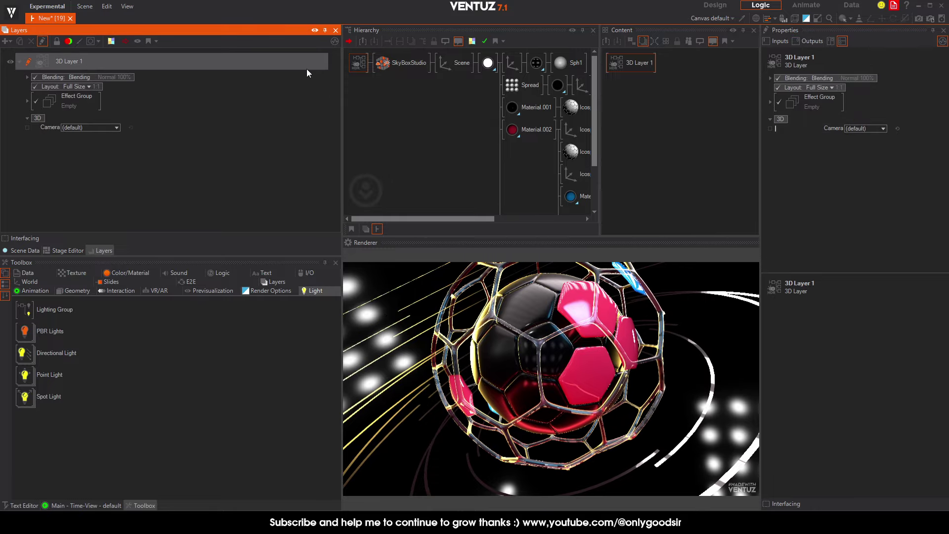
click(353, 63)
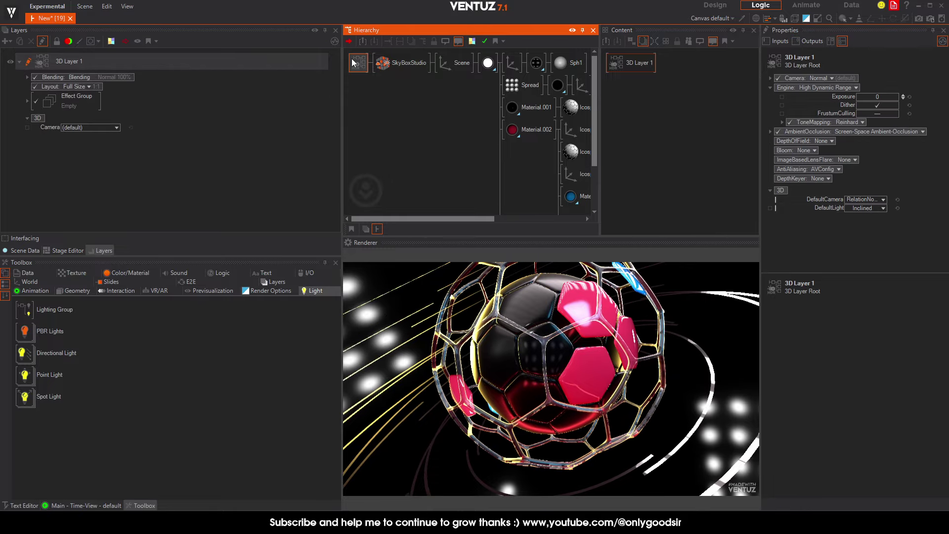
click(811, 150)
click(790, 171)
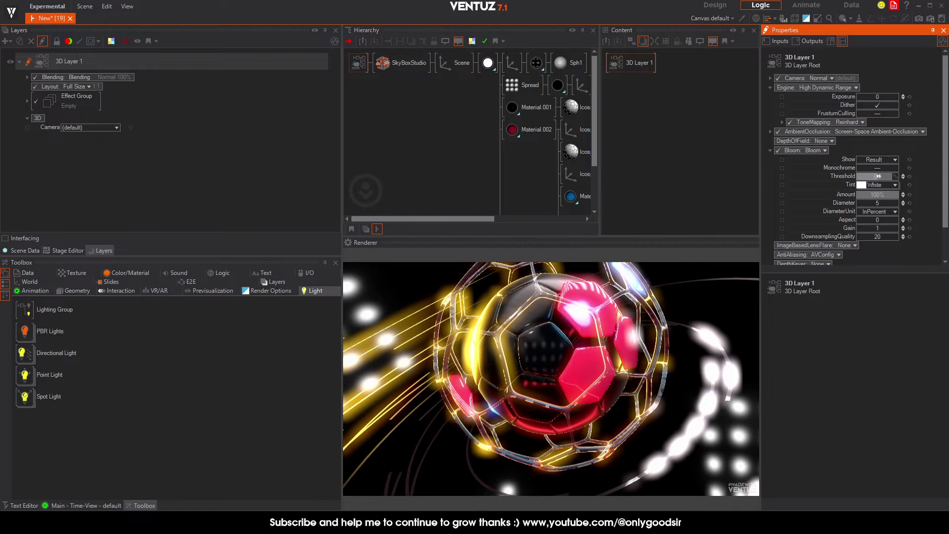
mouse_move(877, 176)
mouse_down()
mouse_move(885, 202)
mouse_move(897, 200)
mouse_move(869, 230)
mouse_up()
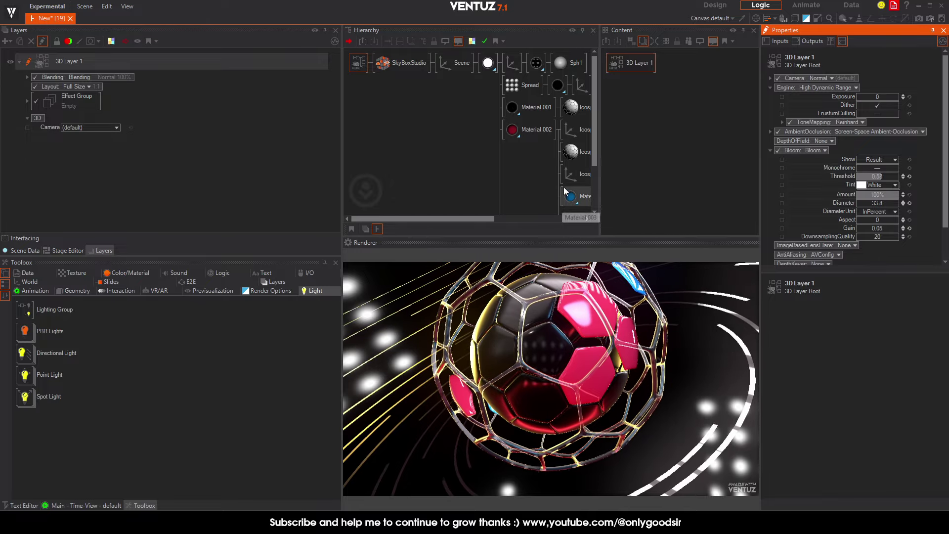
Enable Fast DepthOfField on the 3D Layer 1 root and show its focus plane
click(823, 142)
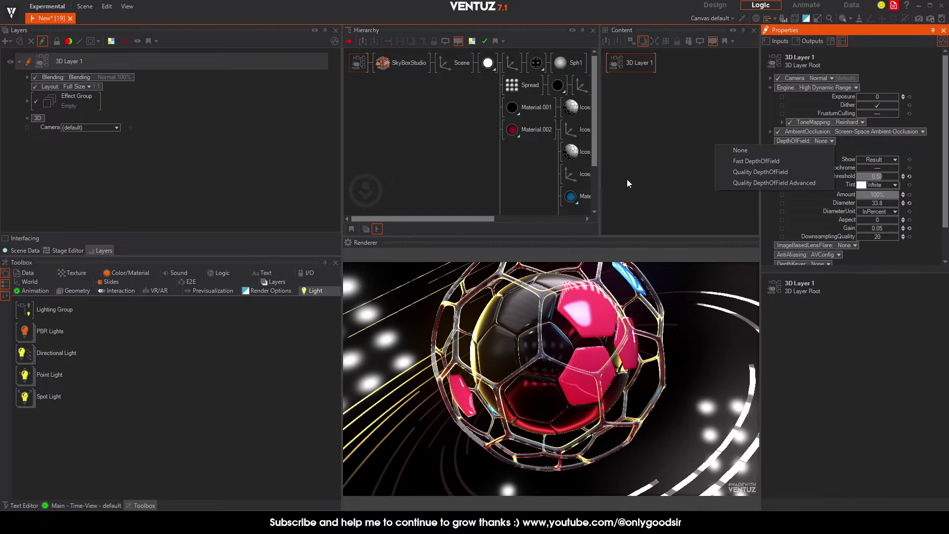
click(757, 161)
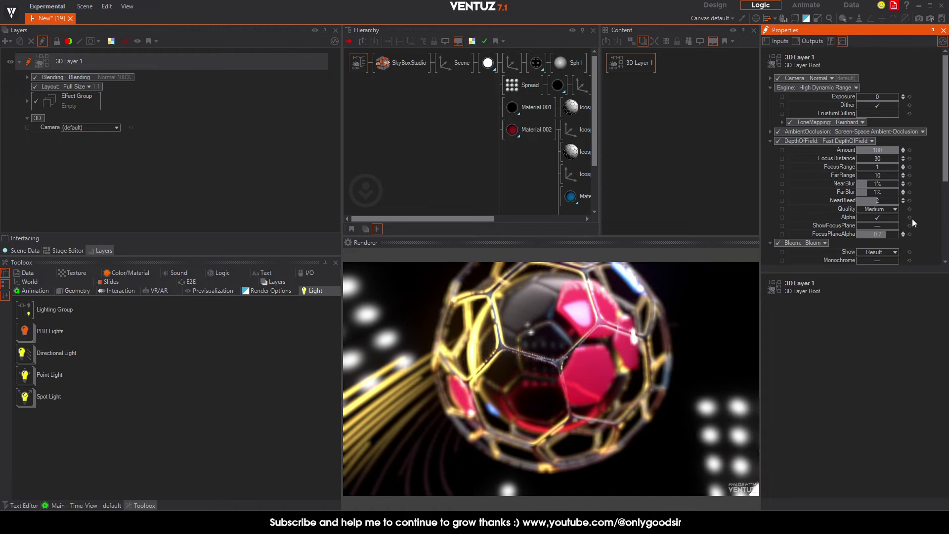
click(874, 225)
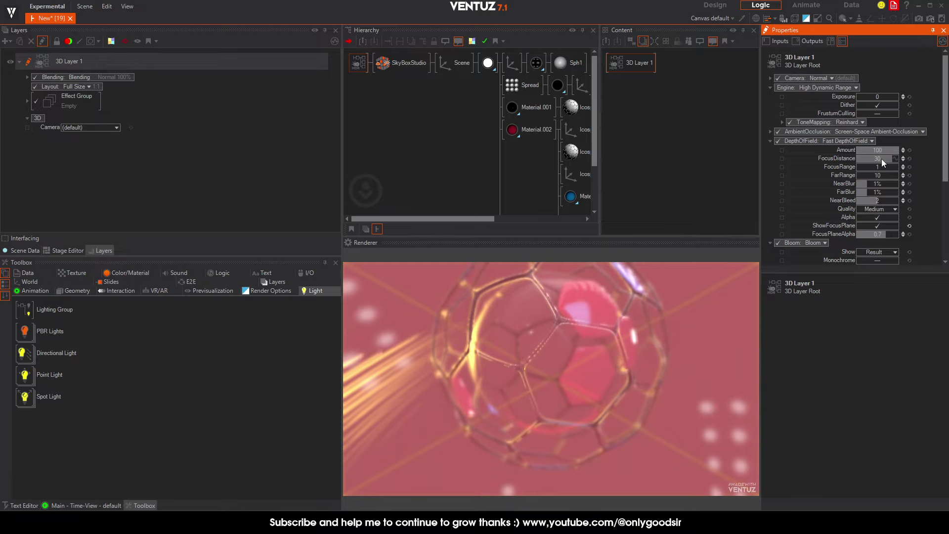
Set the Fast DepthOfField focus distance to 55.54, hide the focus plane and raise the quality to VeryHigh
mouse_move(897, 161)
mouse_down()
mouse_move(856, 156)
mouse_move(898, 156)
mouse_move(881, 157)
mouse_up()
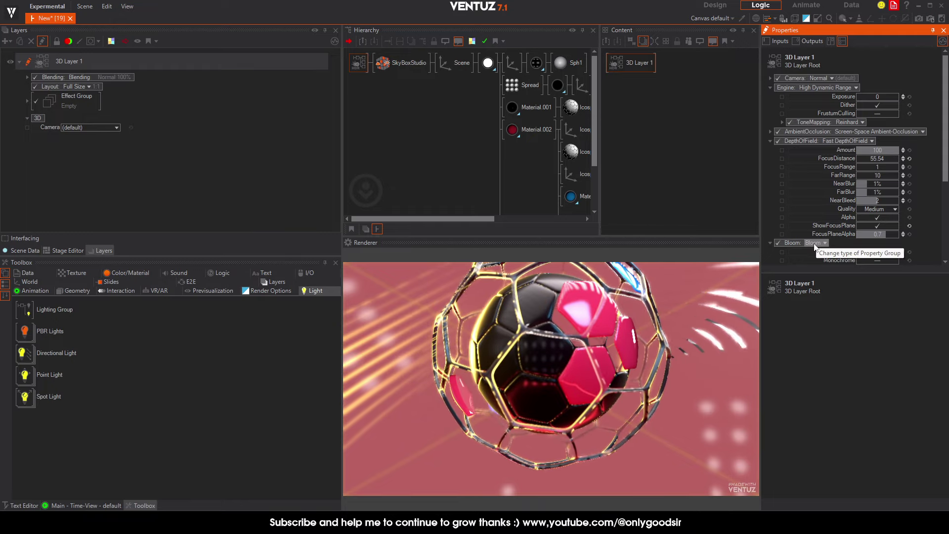
click(878, 226)
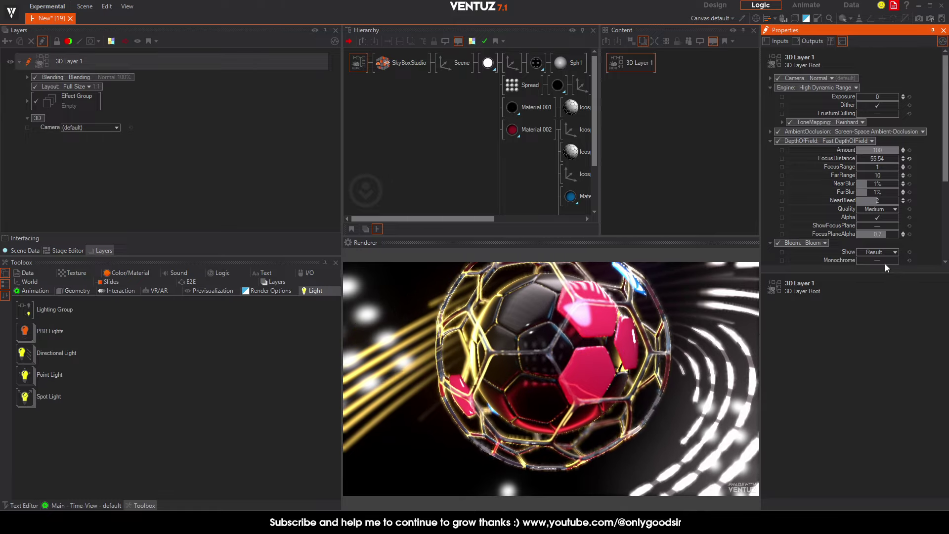
click(882, 208)
click(873, 253)
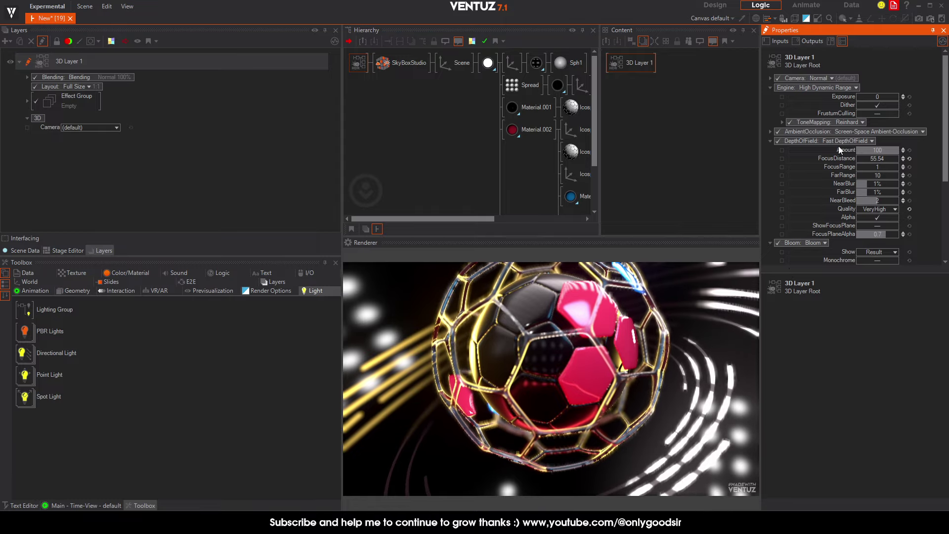
Try Quality DepthOfField with aperture 4.56, focus distance 37.76 and sampling quality 0, and switch depth of field off
click(873, 142)
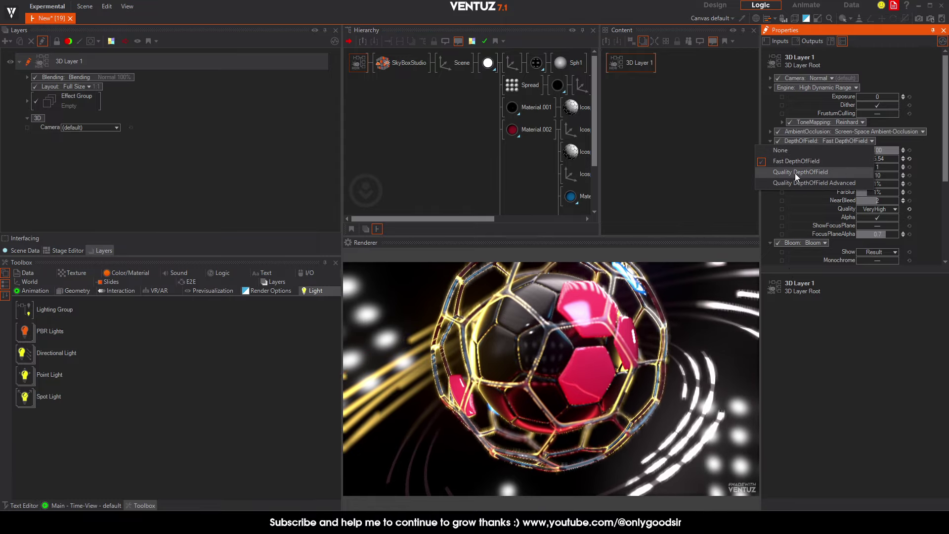
click(840, 166)
click(531, 269)
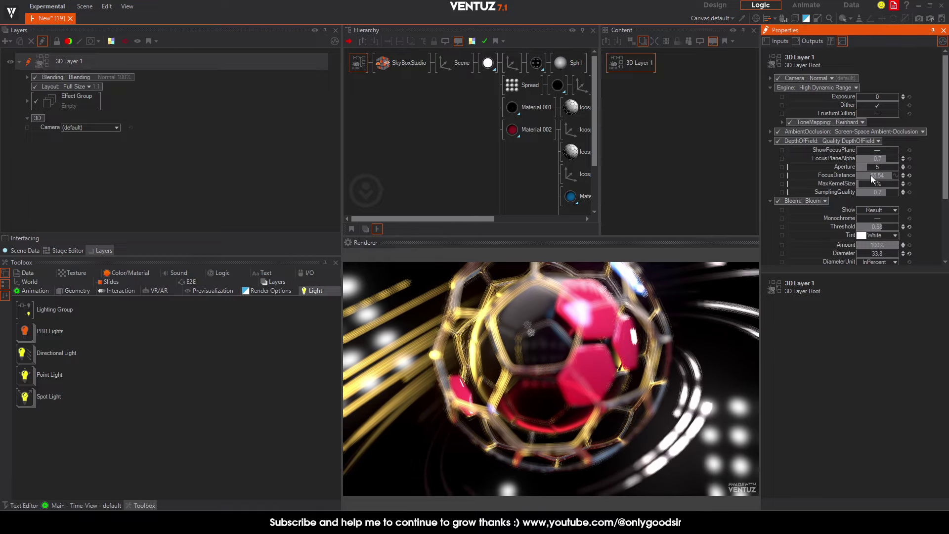
drag(887, 176, 858, 176)
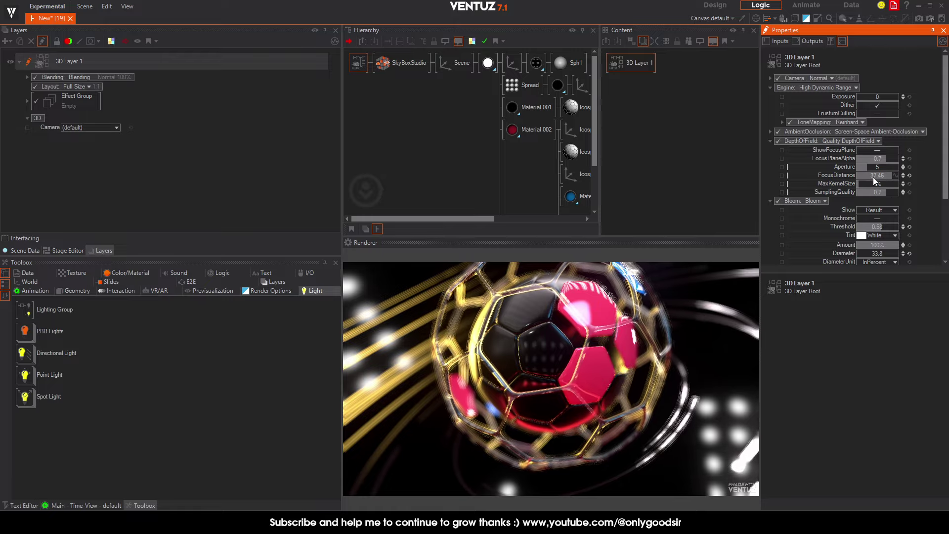
mouse_move(857, 167)
mouse_down()
mouse_move(876, 160)
mouse_move(856, 159)
mouse_up()
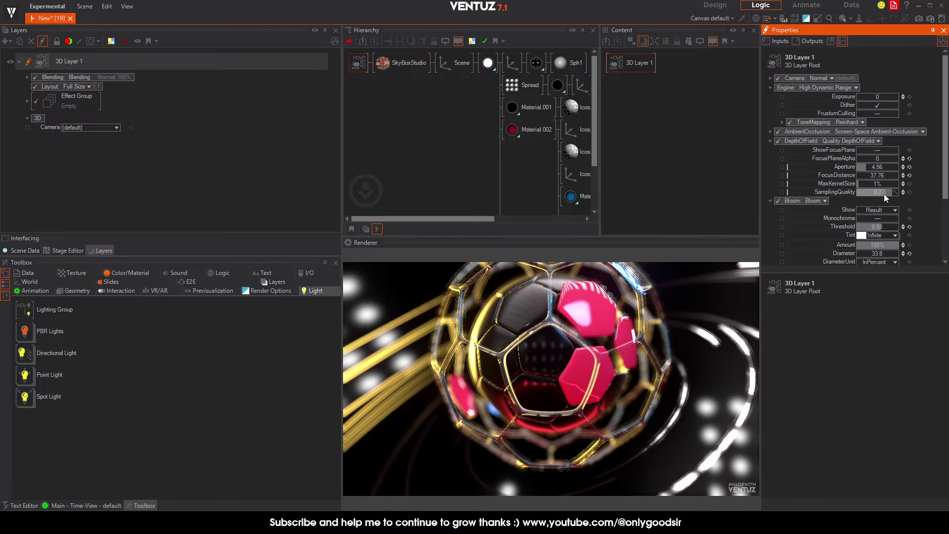
mouse_move(860, 191)
mouse_down()
mouse_move(897, 192)
mouse_move(857, 191)
mouse_up()
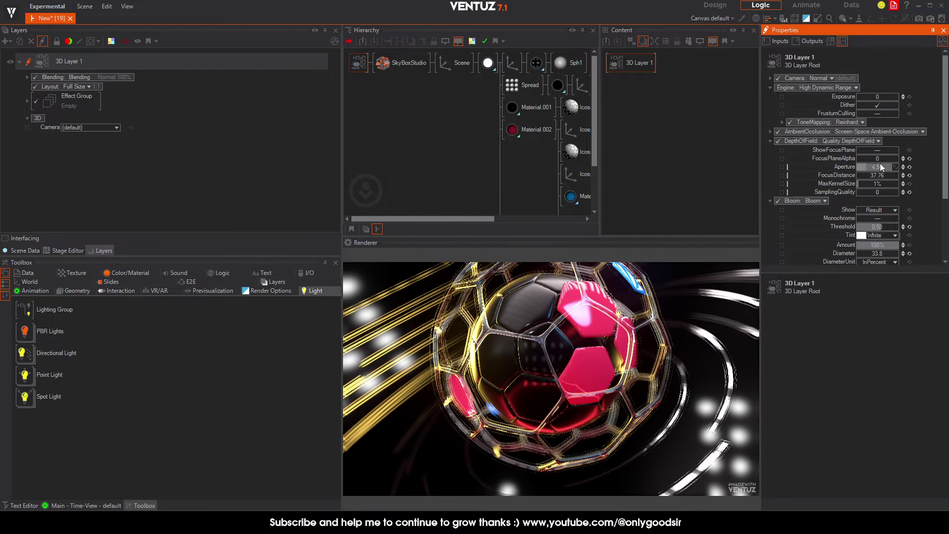
click(778, 141)
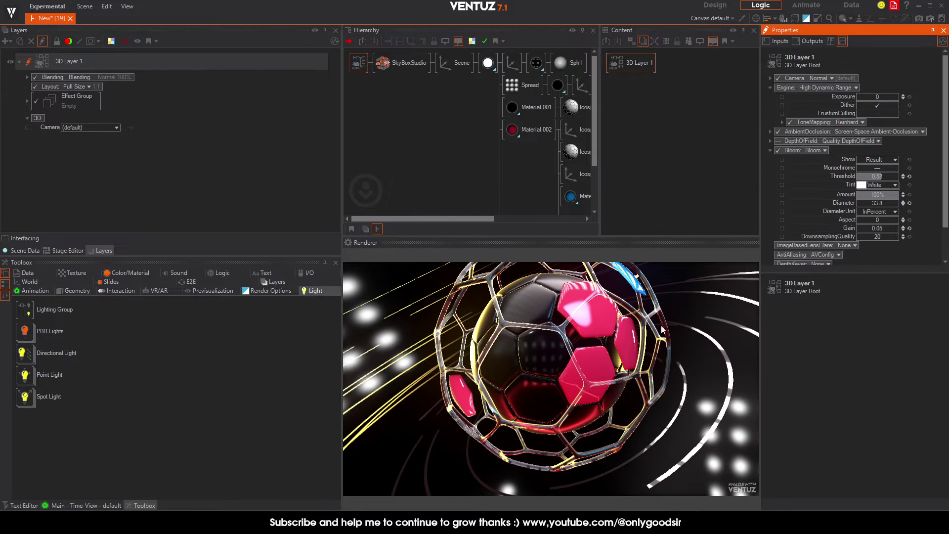
Add an Image-Based Lens-Flare with the Clean preset to the 3D Layer 1 root and reduce its amount to about 0.81%
scroll(837, 227, down, 2)
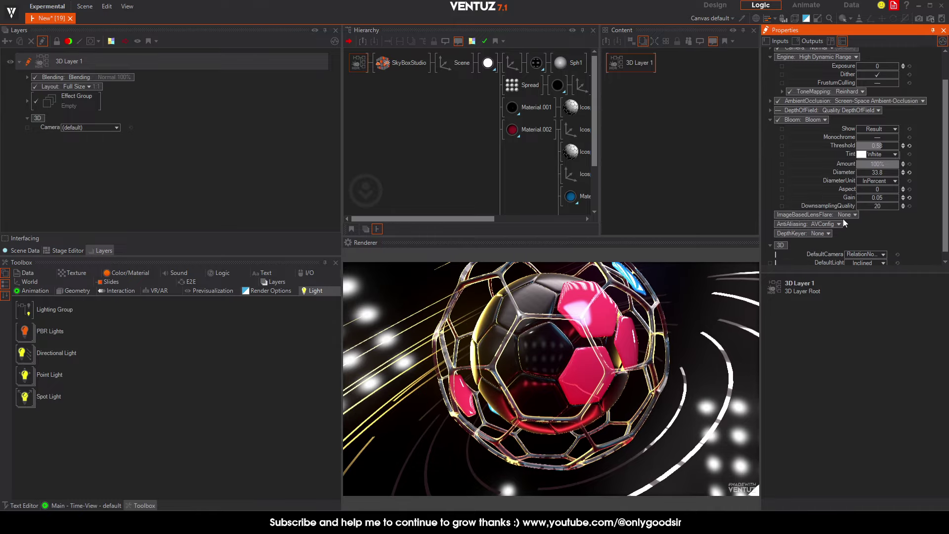
click(854, 214)
mouse_move(839, 236)
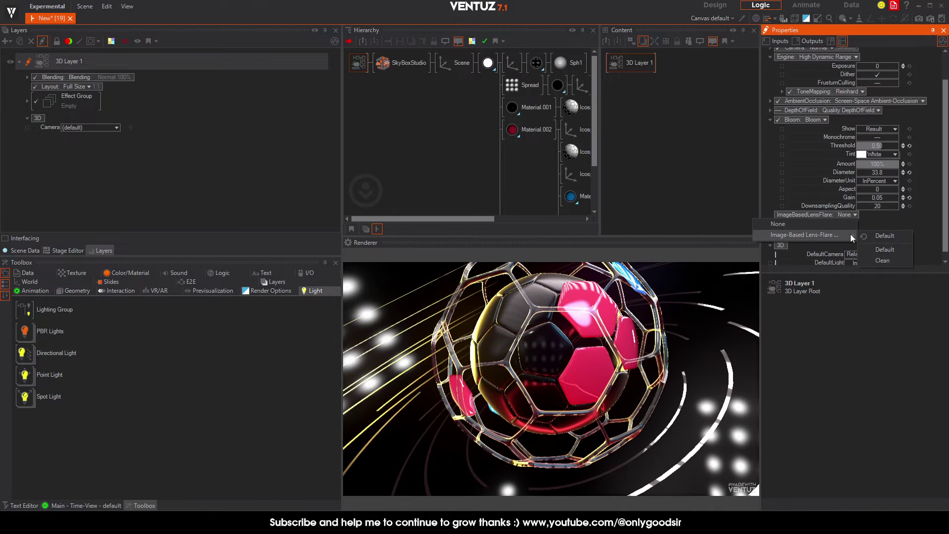
click(884, 260)
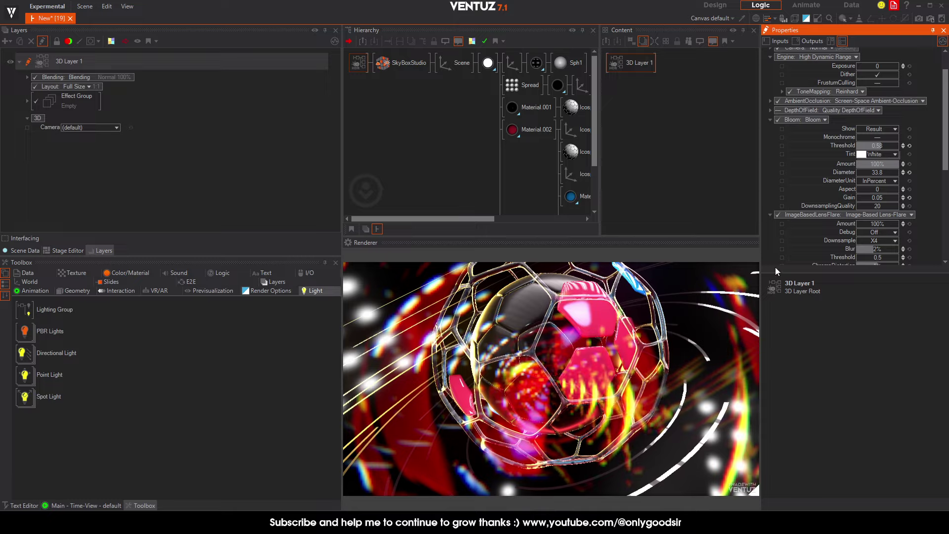
scroll(887, 206, down, 2)
drag(882, 198, 857, 199)
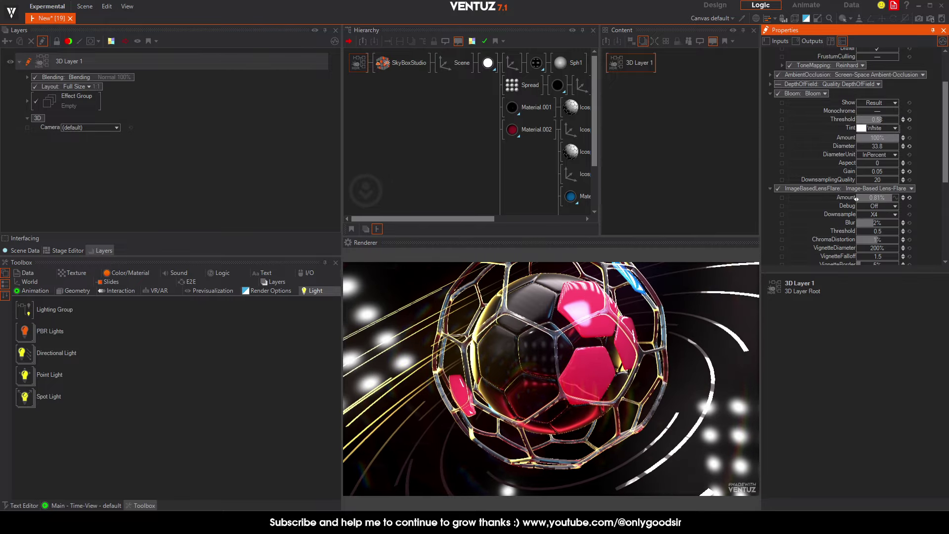
Add a Glare effect to the effect group of 3D Layer 1 and set its diameter to 18.6
click(225, 163)
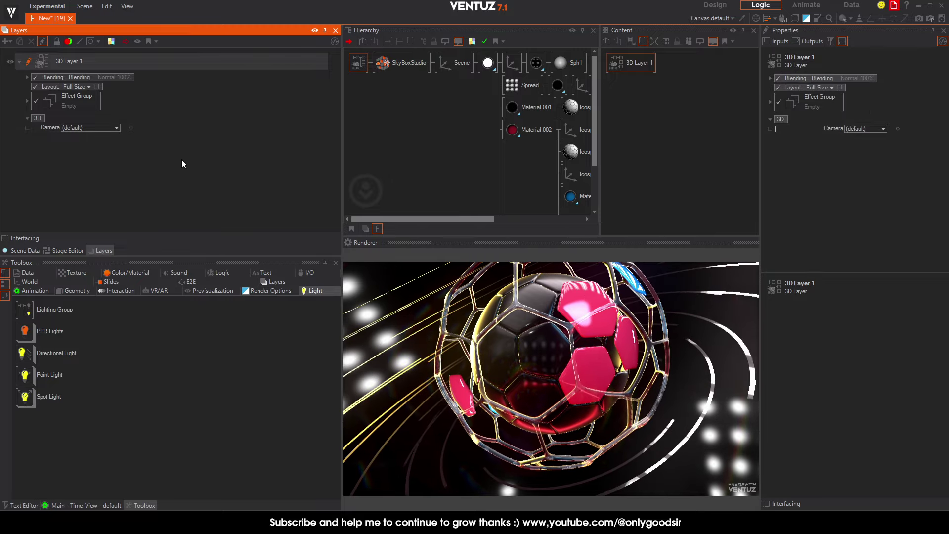
click(27, 101)
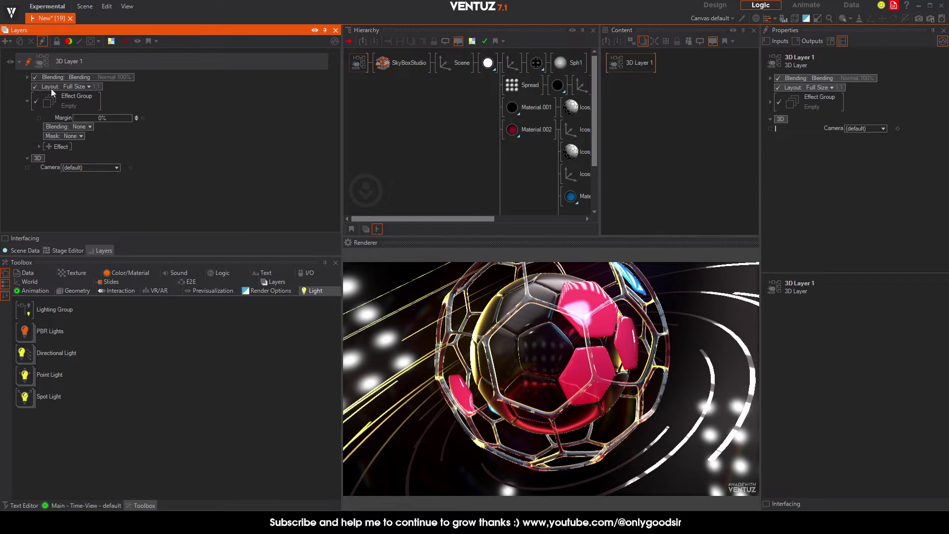
click(48, 146)
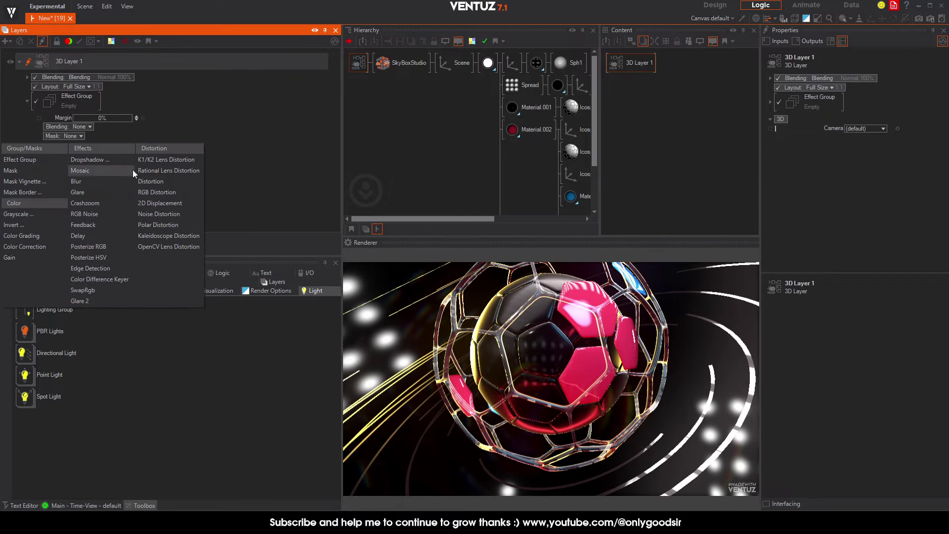
click(97, 192)
scroll(186, 220, down, 2)
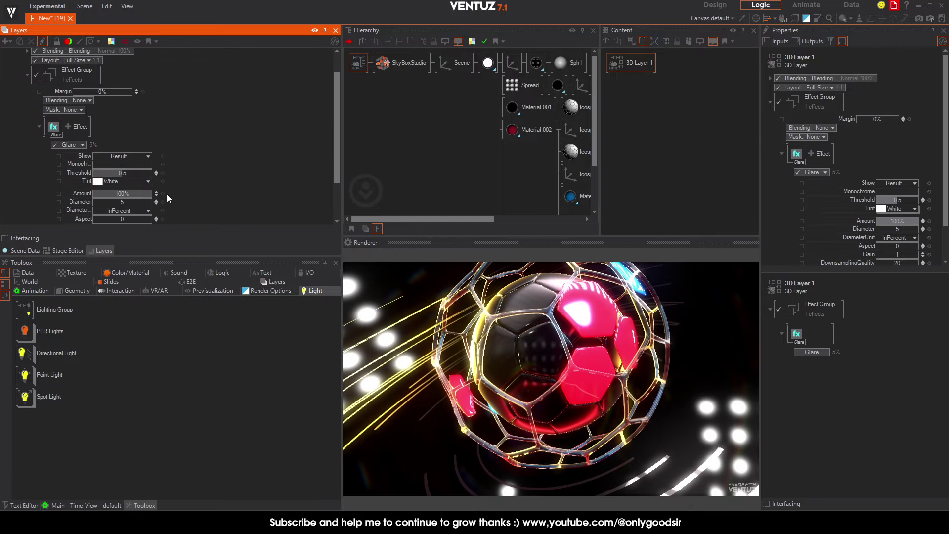
scroll(868, 197, down, 2)
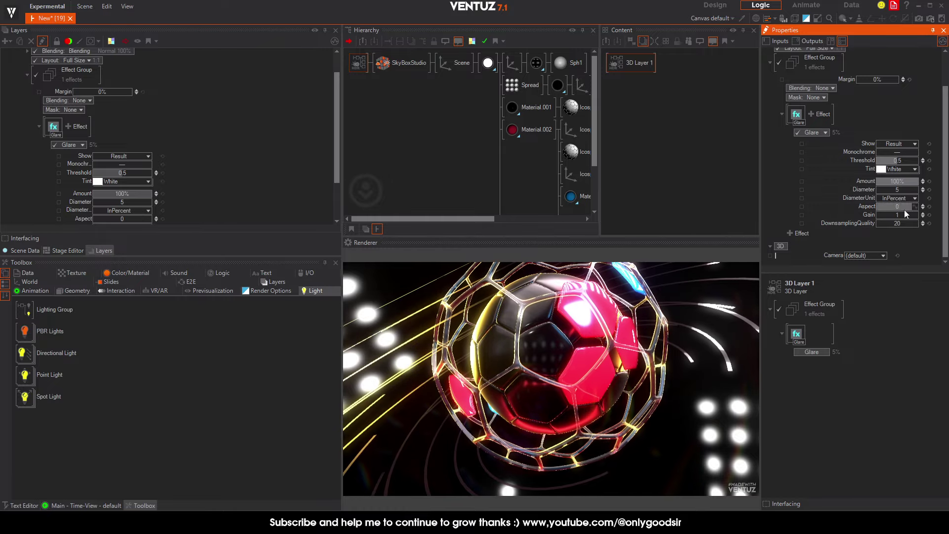
drag(895, 192, 887, 191)
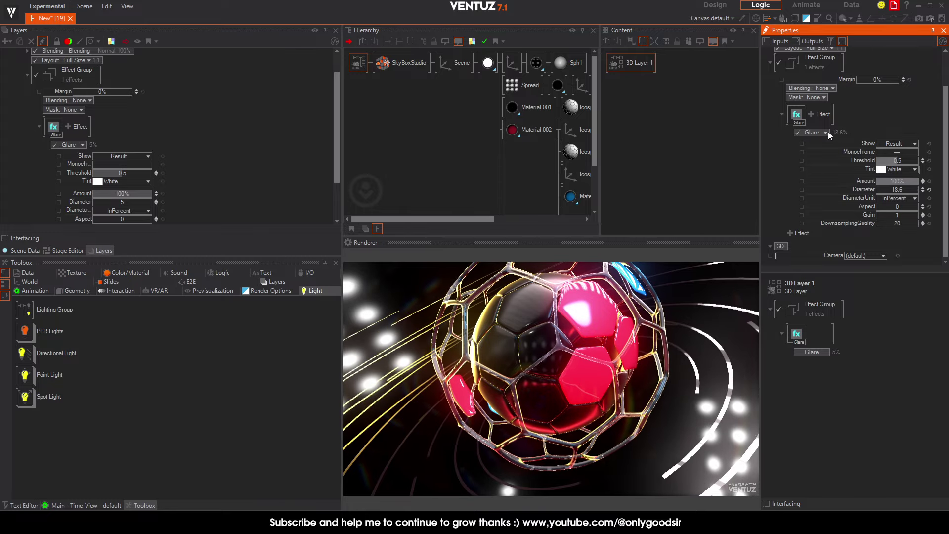
Replace the Glare effect with Crashzoom, increase its size, and try Feedback in its place
click(824, 133)
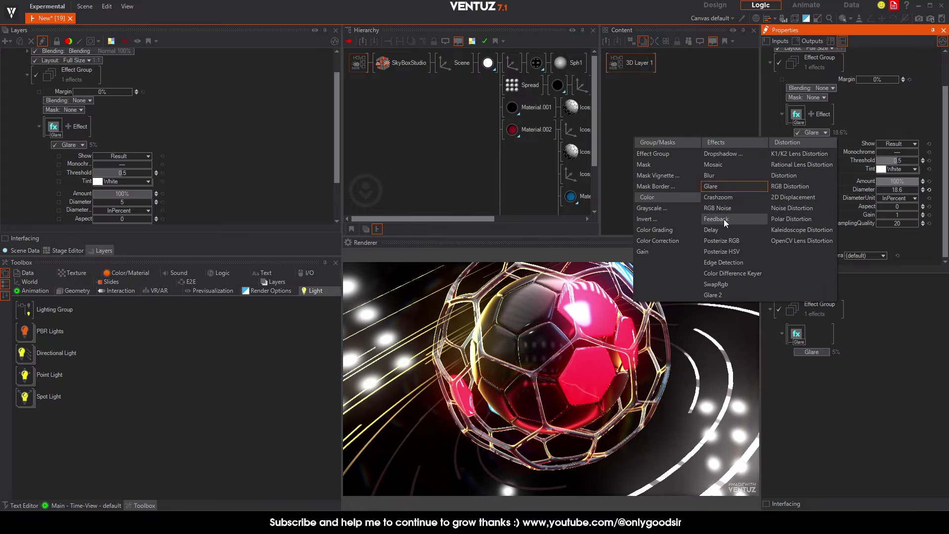
click(732, 197)
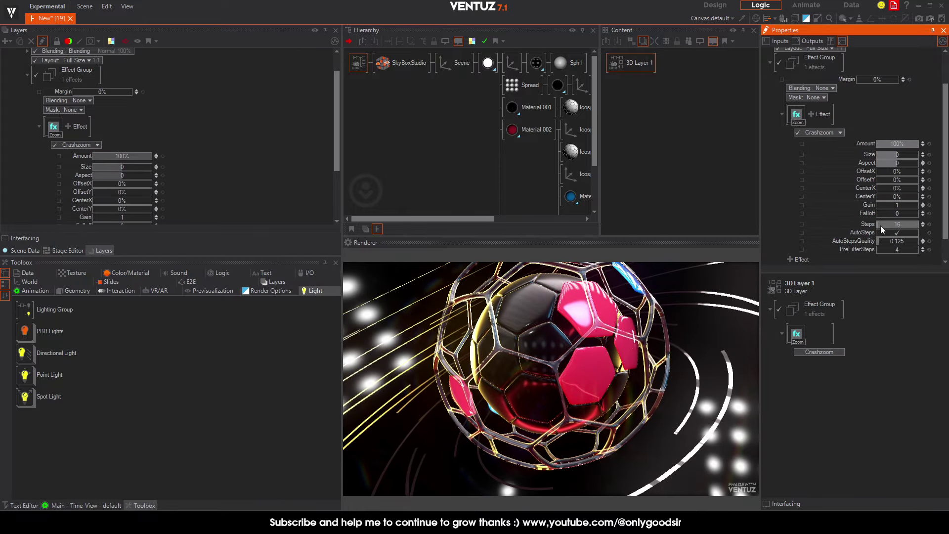
drag(912, 154, 832, 131)
click(840, 133)
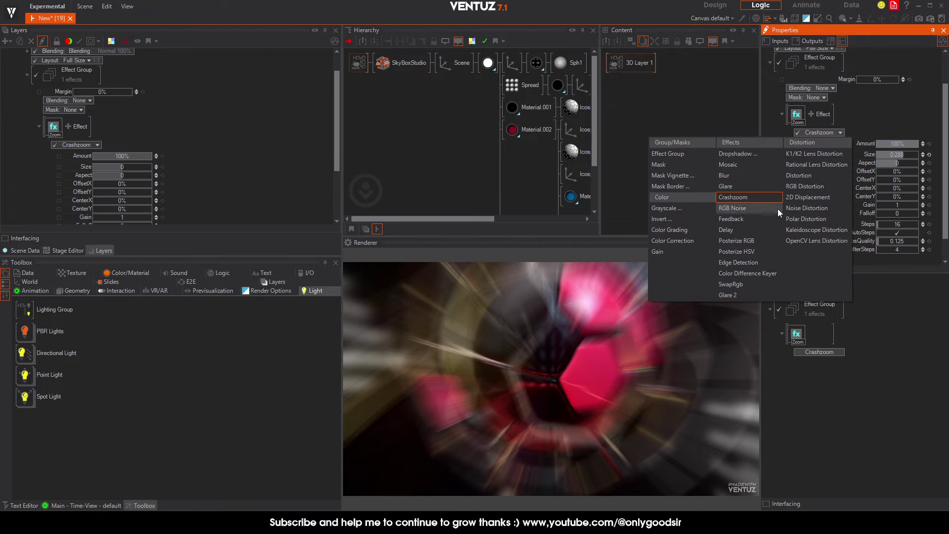
click(745, 221)
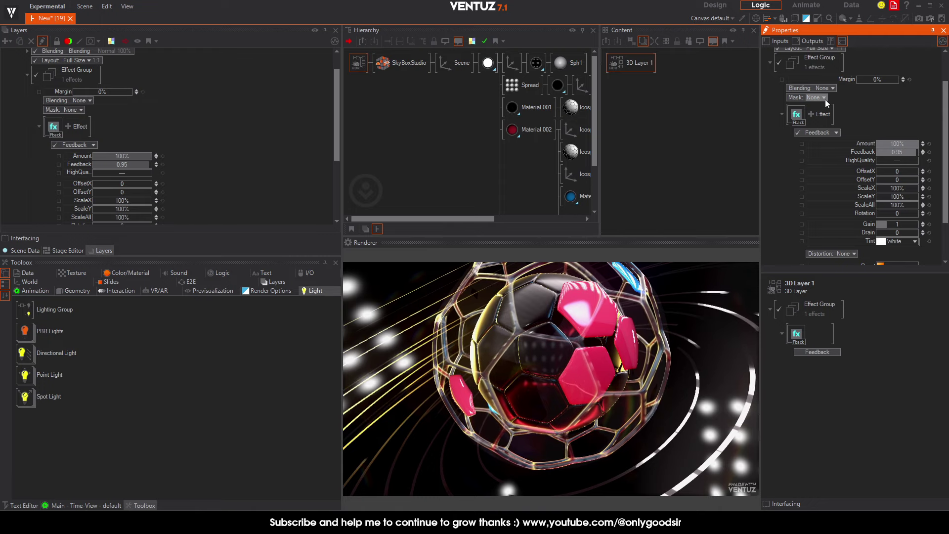
Change the layer effect to Mosaic and set its offset to 118.2 in X and -3.3 in Y
click(822, 132)
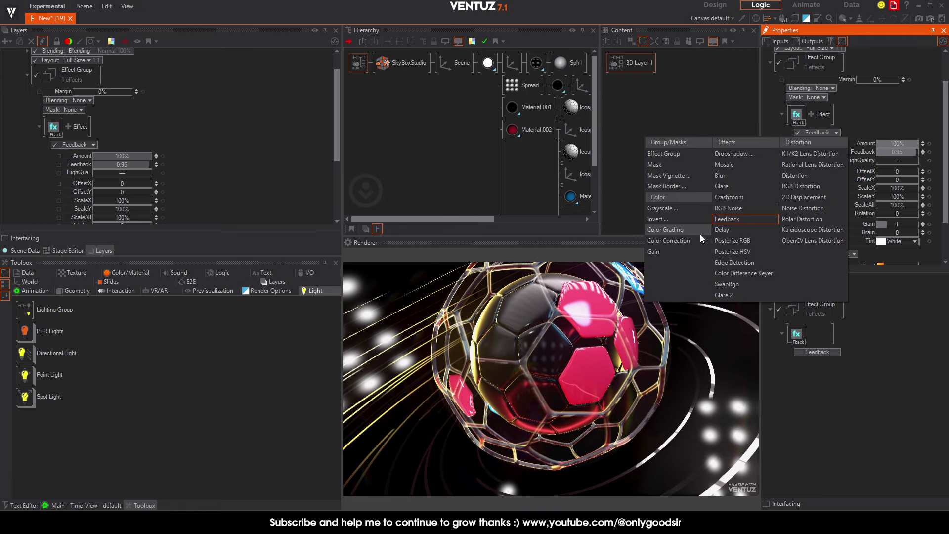
click(734, 165)
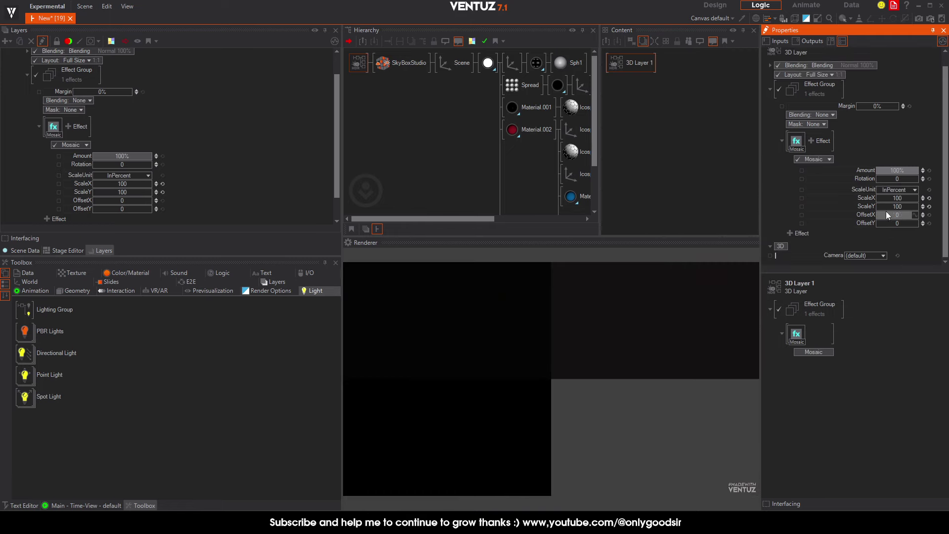
click(895, 223)
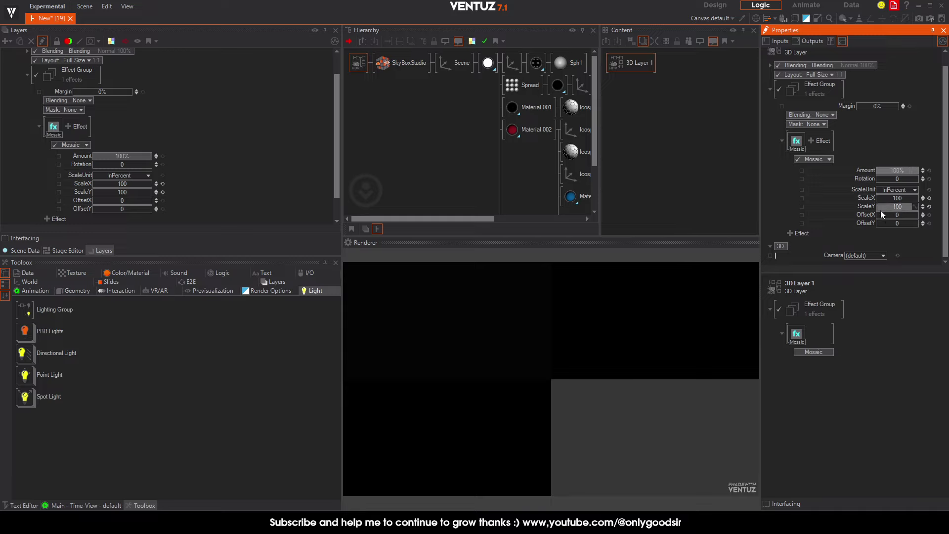
drag(896, 223, 865, 224)
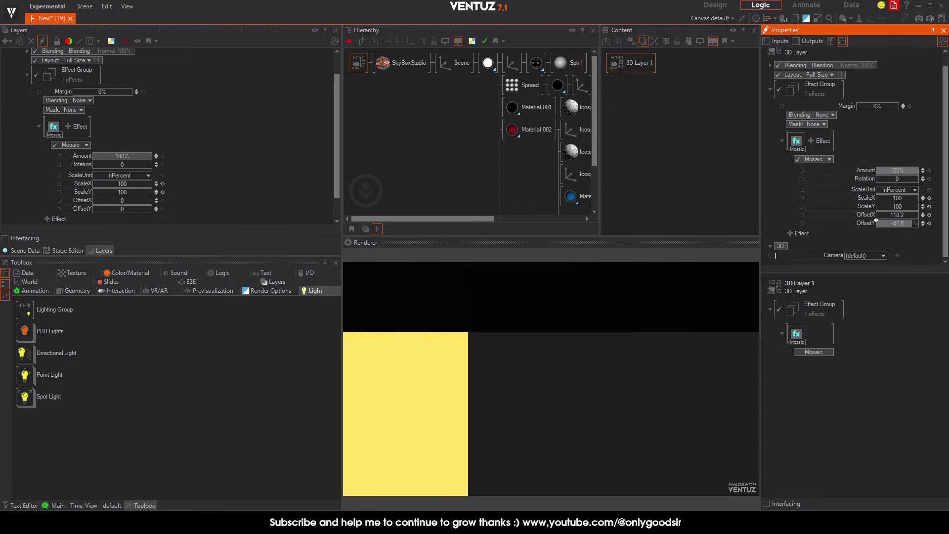
Try Posterize RGB, Edge Detection and Noise Distortion one after another as the layer effect
click(829, 160)
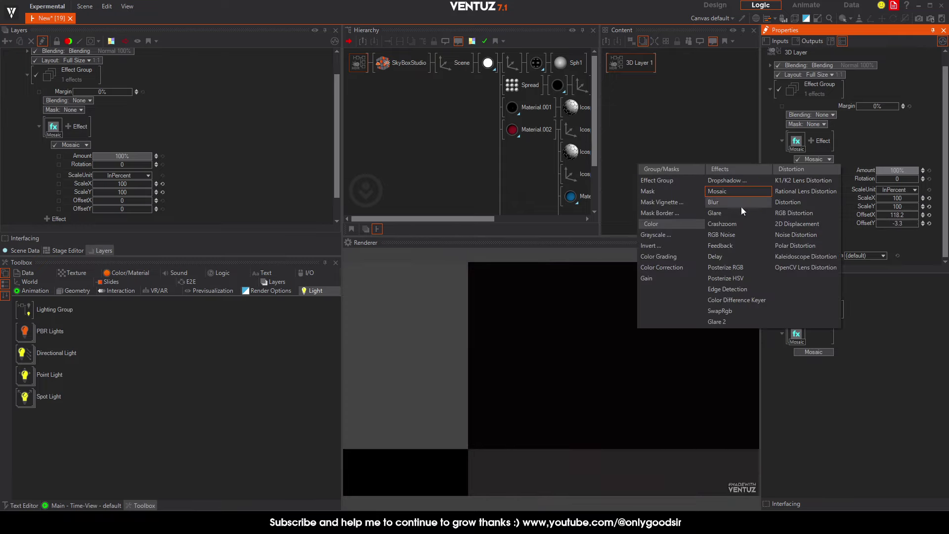
click(734, 267)
click(848, 159)
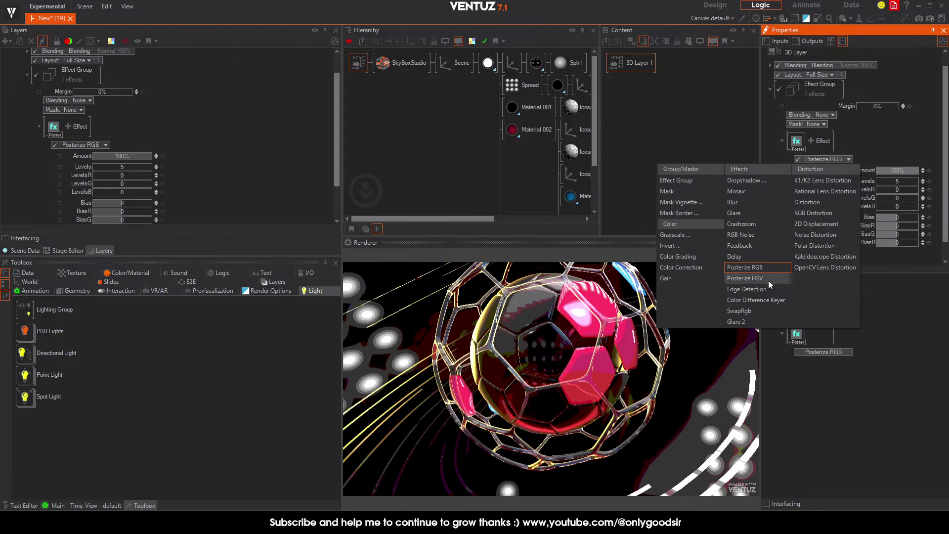
click(770, 278)
click(849, 160)
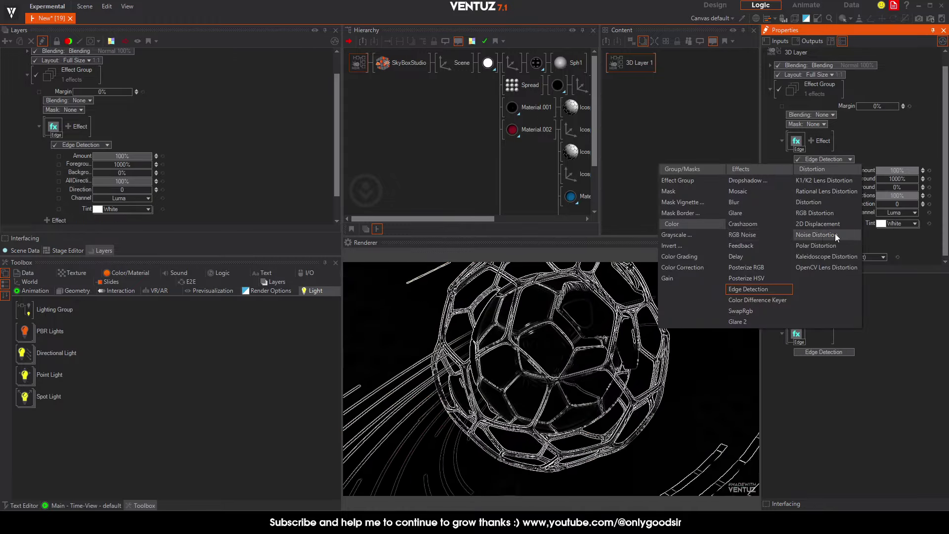
click(835, 233)
Change the layer effect to Distortion and set its Radial2 value to -0.499
click(850, 171)
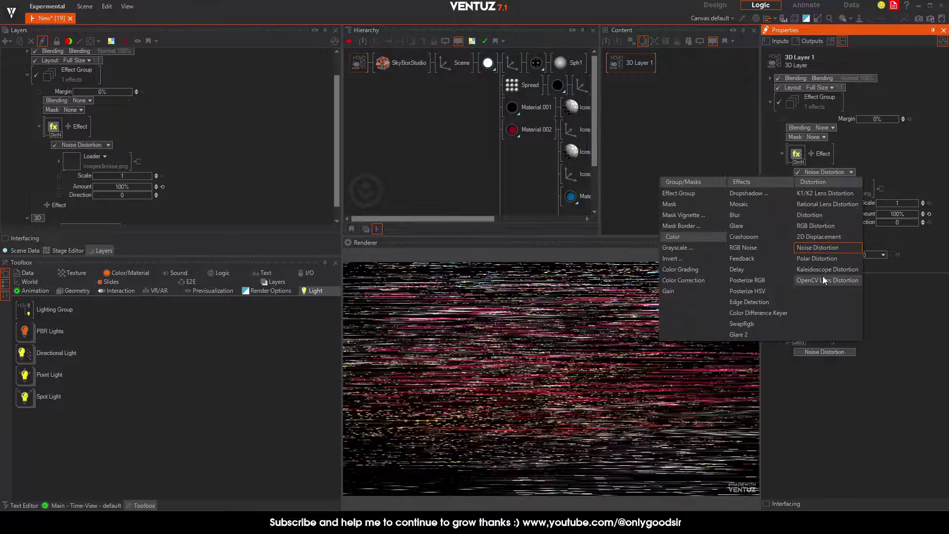
click(818, 216)
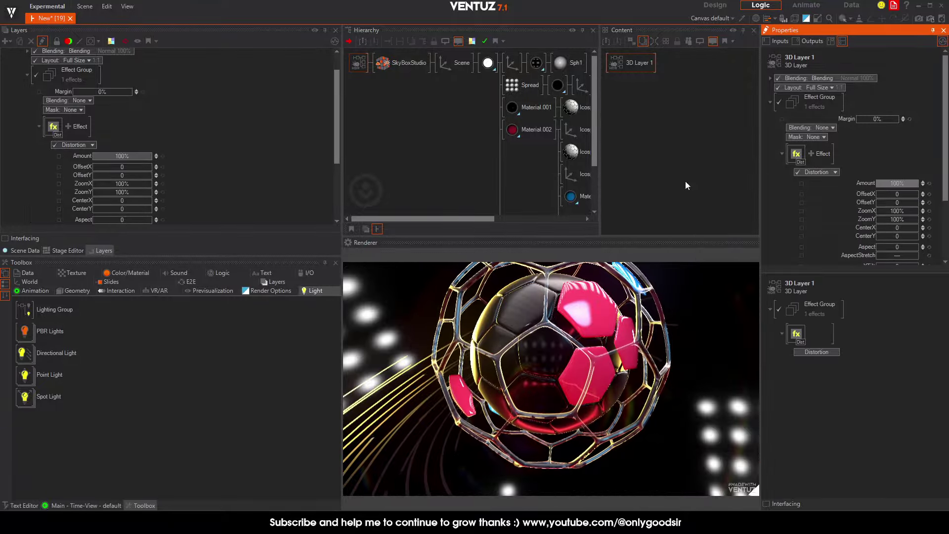
scroll(907, 208, down, 3)
mouse_move(887, 225)
mouse_down()
mouse_move(917, 226)
mouse_move(878, 220)
mouse_up()
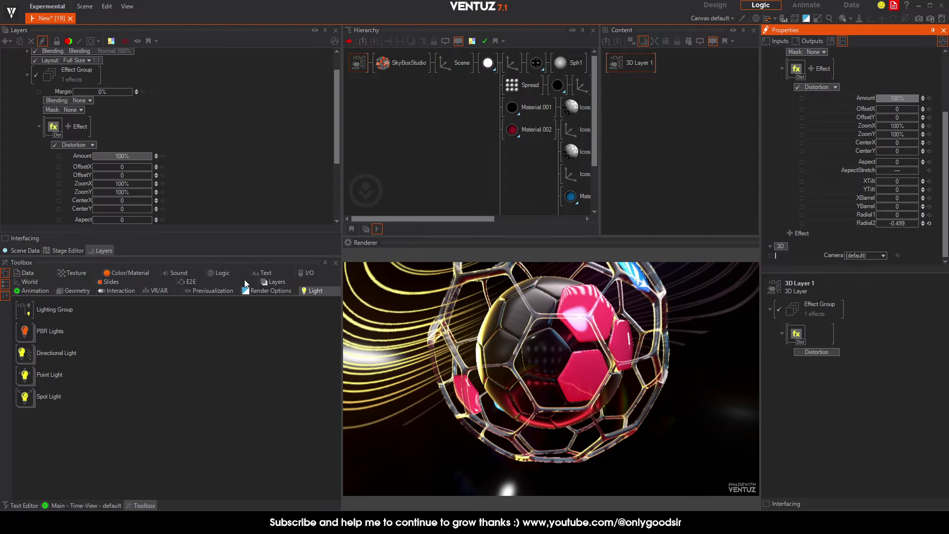
Add a Camera node from the World nodes to the hierarchy ahead of the SkyBoxStudio branch
click(30, 281)
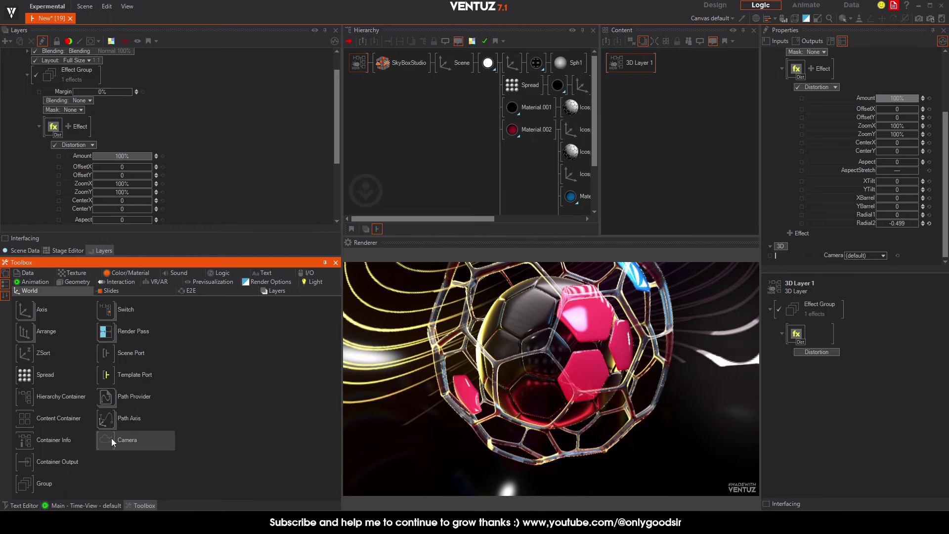
drag(127, 439, 391, 62)
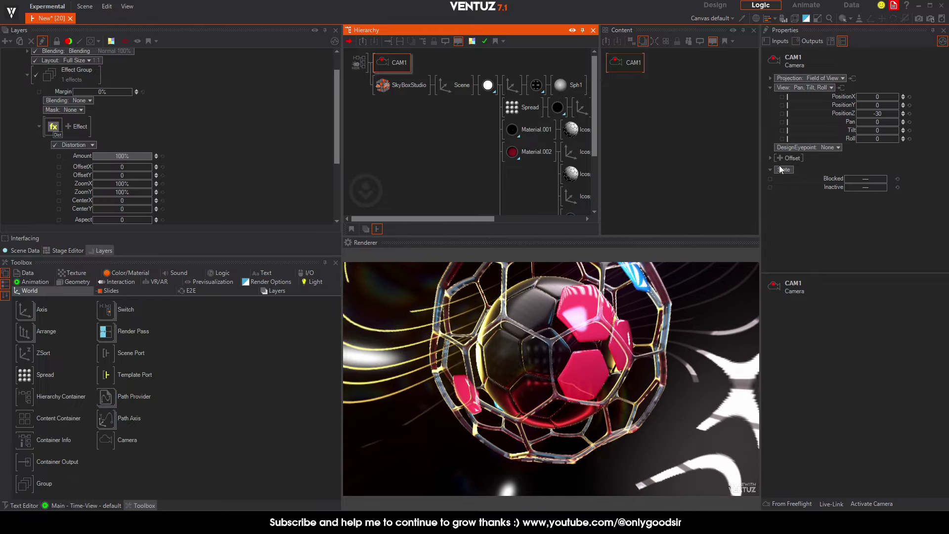
Widen CAM1's field of view to 112.6 and move the Scene axis to Z position -8.9
click(771, 78)
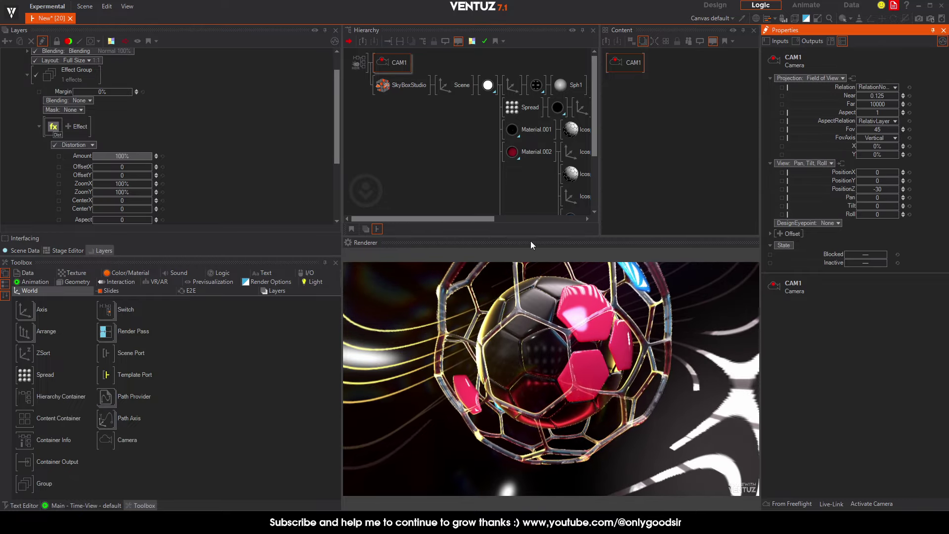
drag(878, 133, 897, 127)
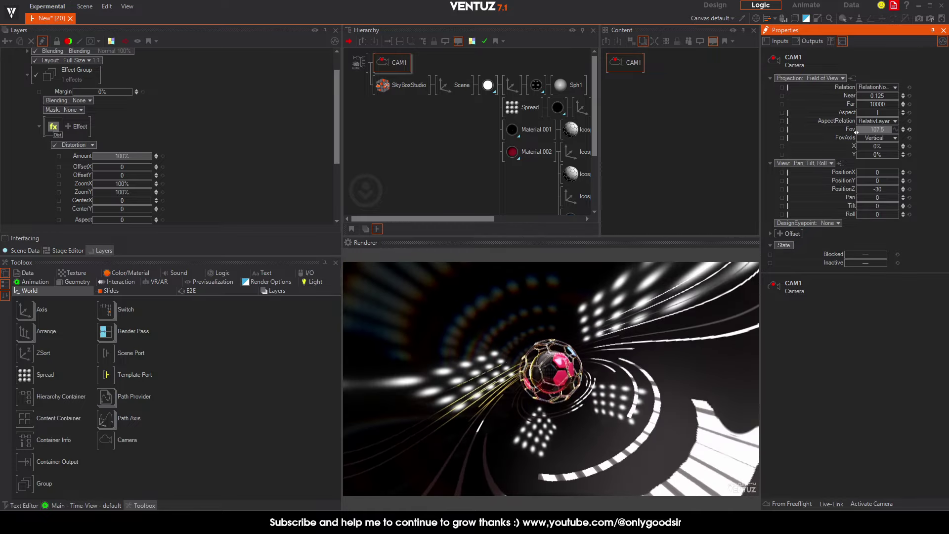
click(457, 86)
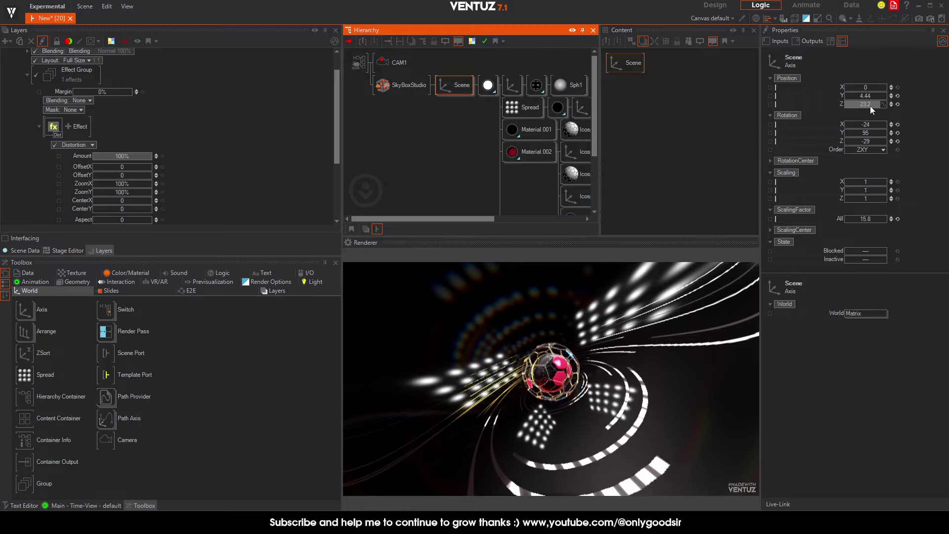
drag(873, 110, 400, 368)
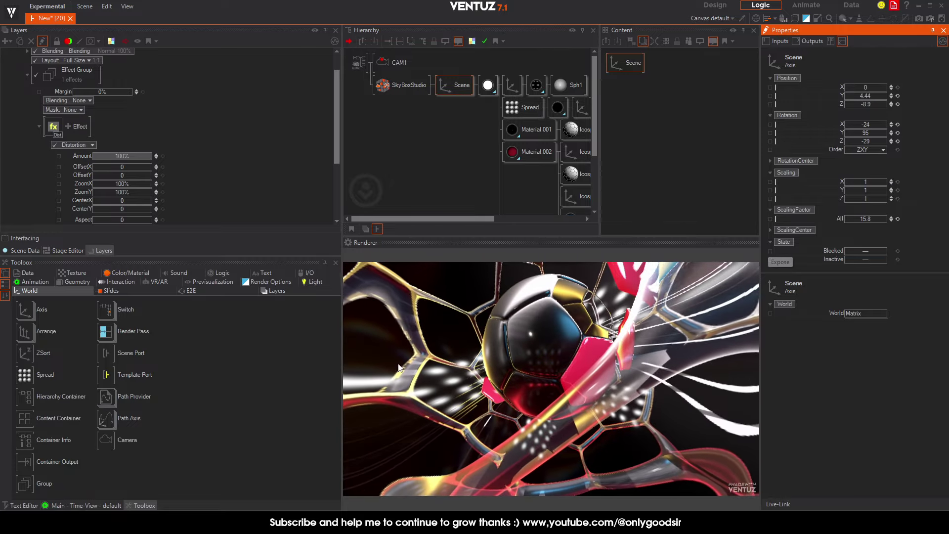
Narrow CAM1's field of view to about 51 and set the Scene axis to position Y -0.76, Z 16.6 and rotation -220, -77, -207
click(395, 62)
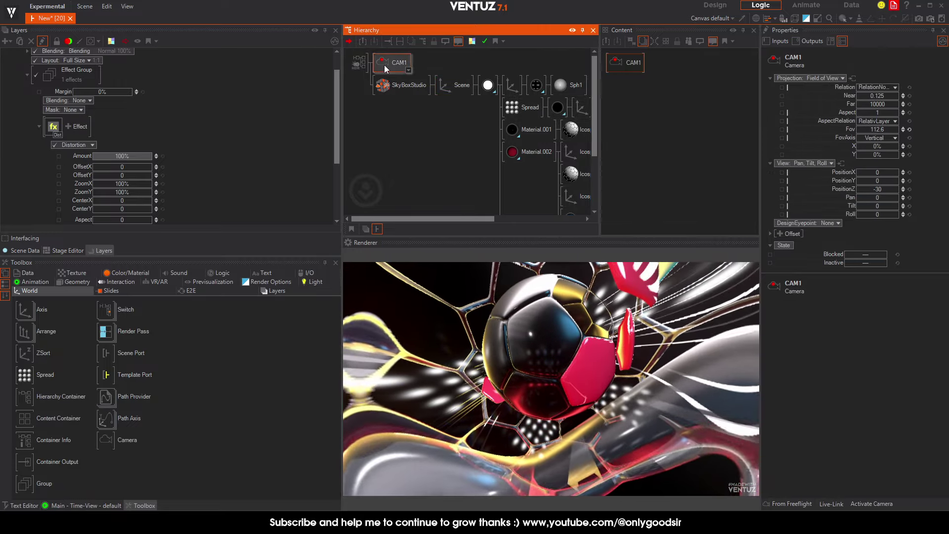
drag(872, 130, 869, 130)
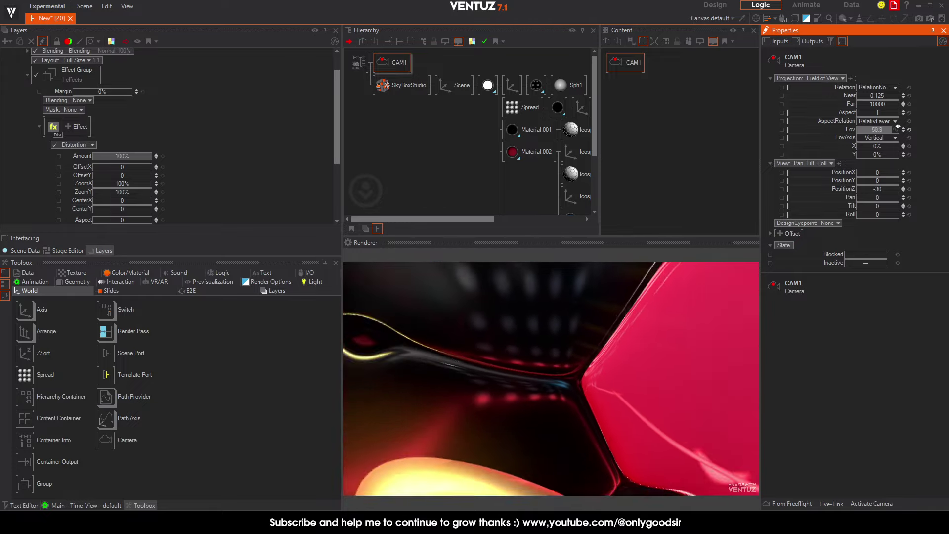
click(454, 85)
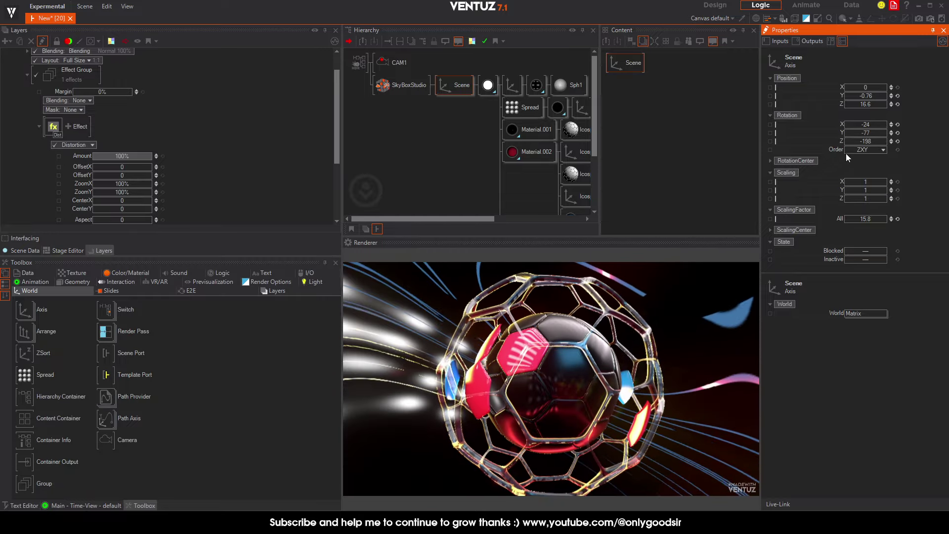
drag(844, 124, 844, 125)
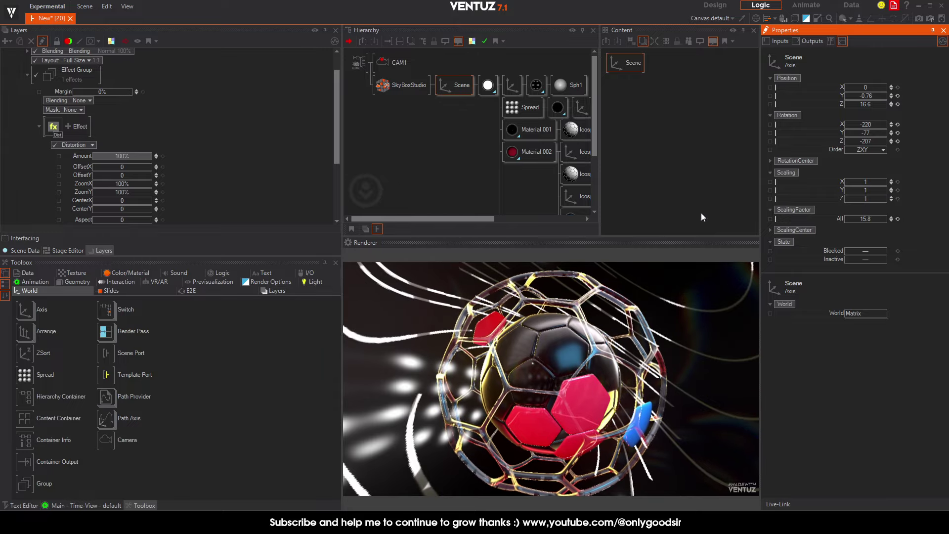
Animate the Scene axis's Z rotation with Linear 360 (Rotate CCW) and set the animation's duration to 34.1 s
right_click(881, 144)
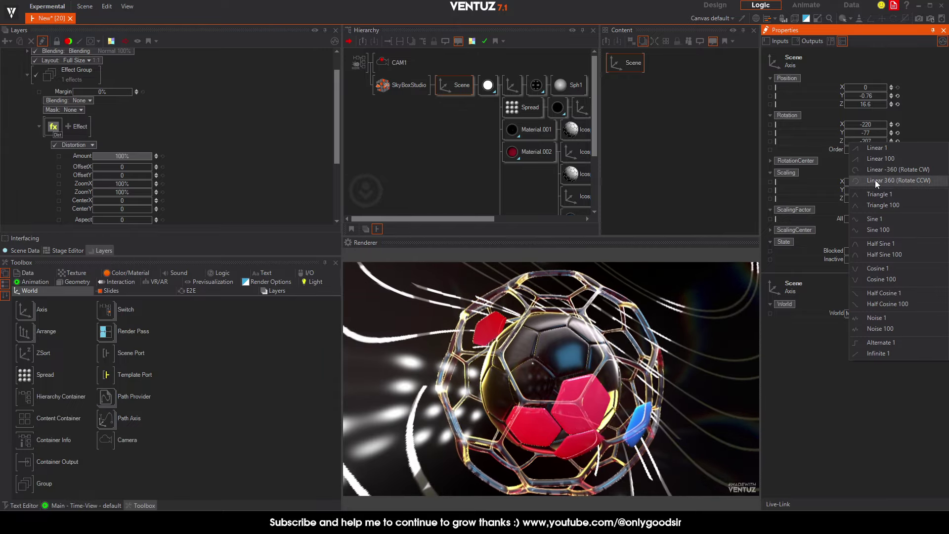
click(891, 180)
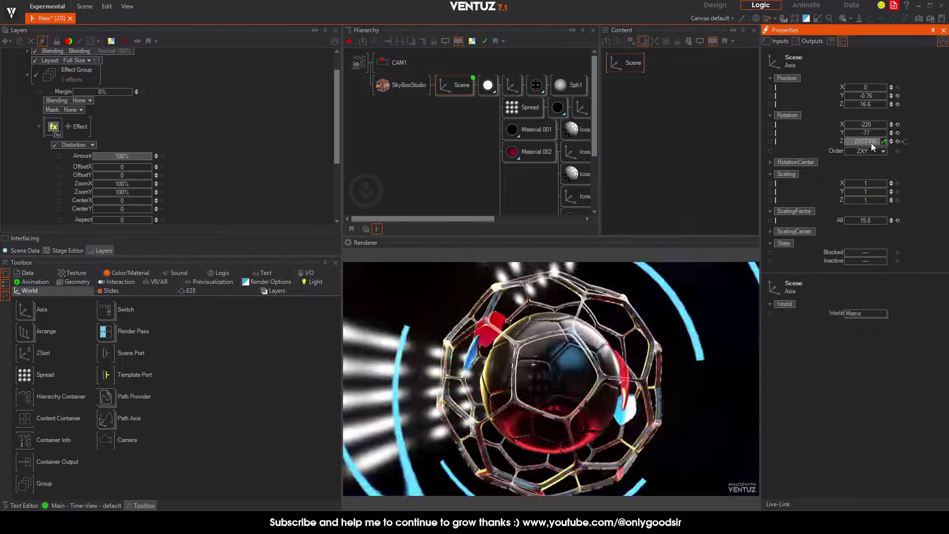
click(871, 143)
drag(897, 172, 891, 175)
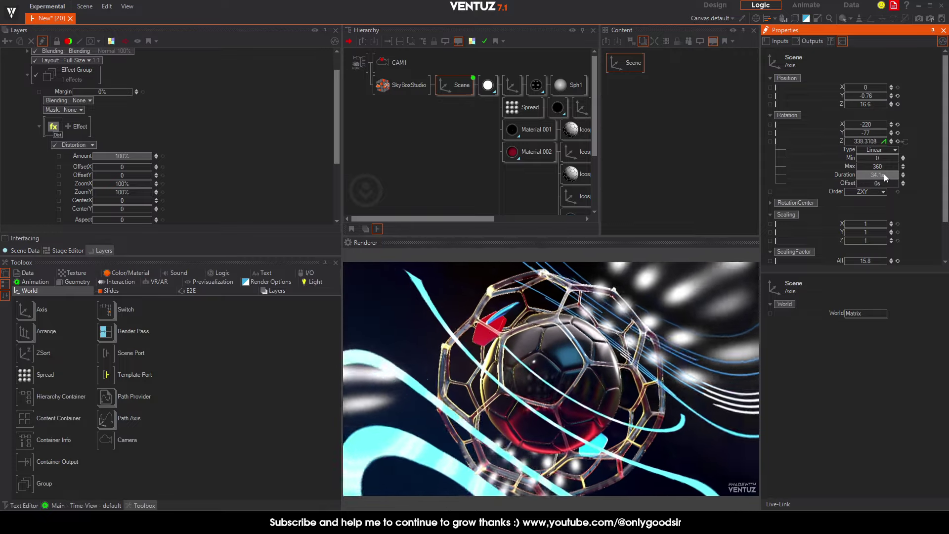